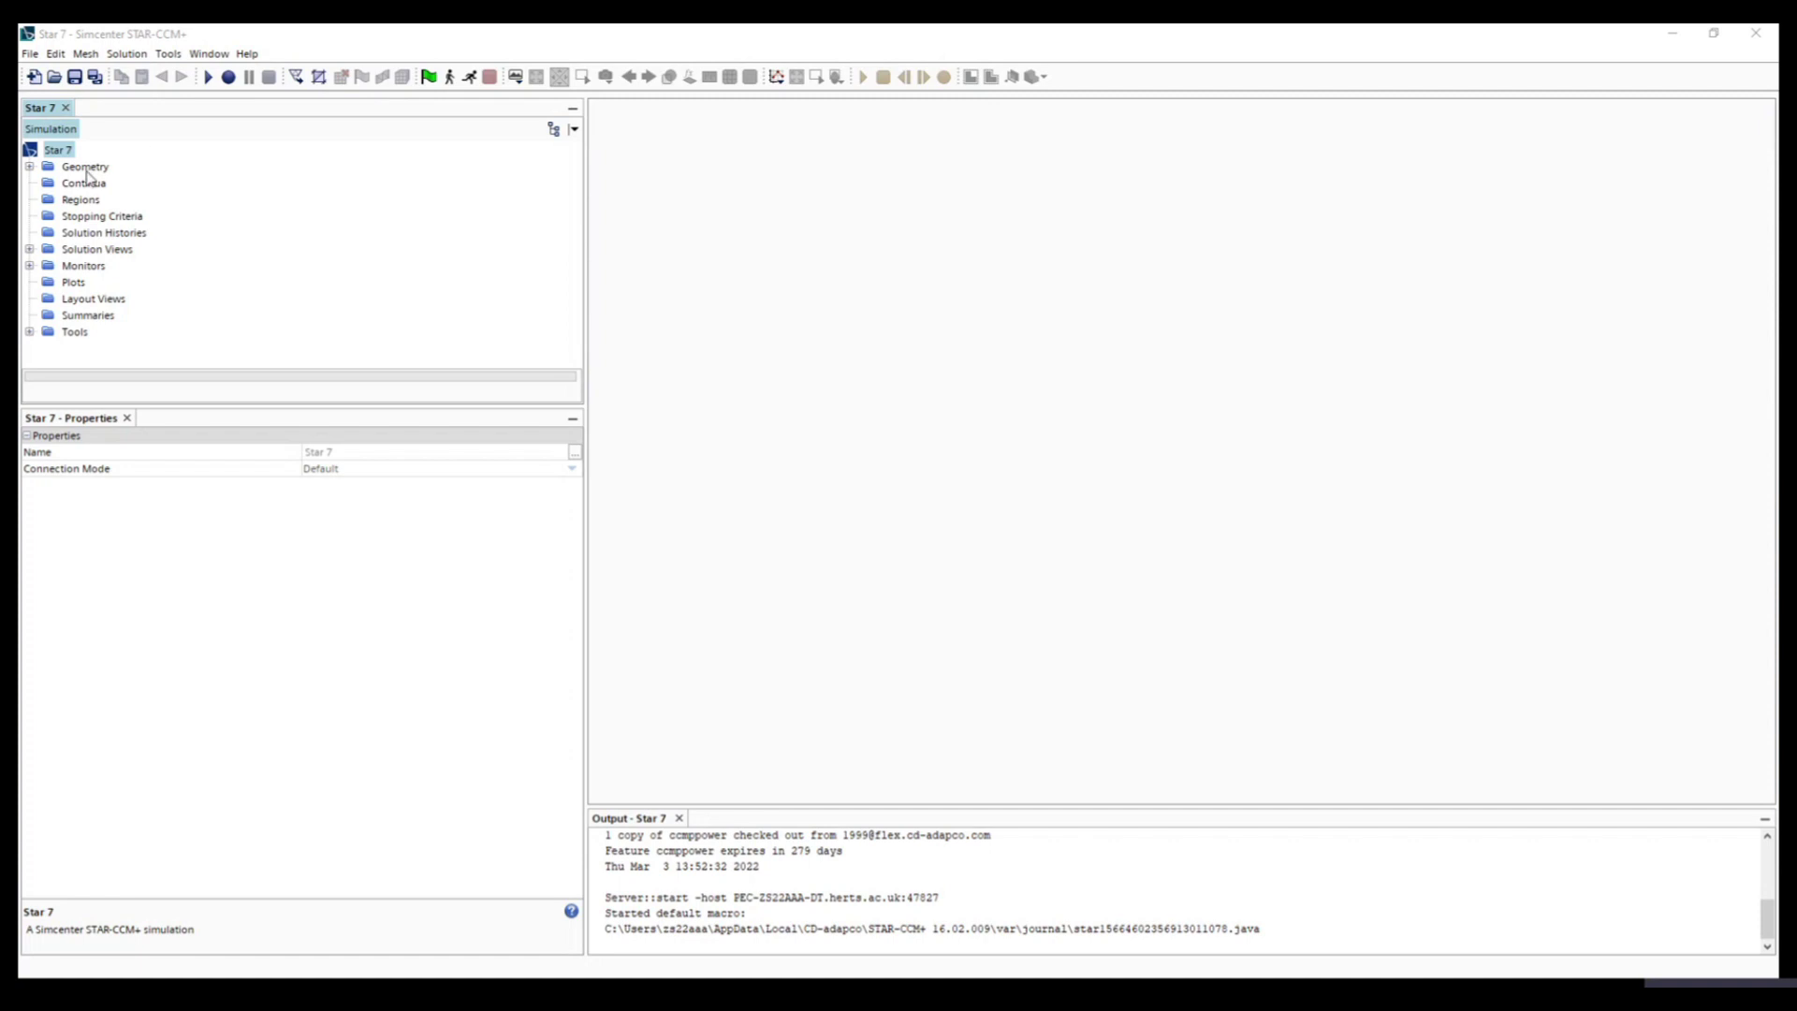
Step: Import the surface file WilliamF1+Front+Wing.x_t as a new part, with its geometry scene opened after import
left_click(29, 168)
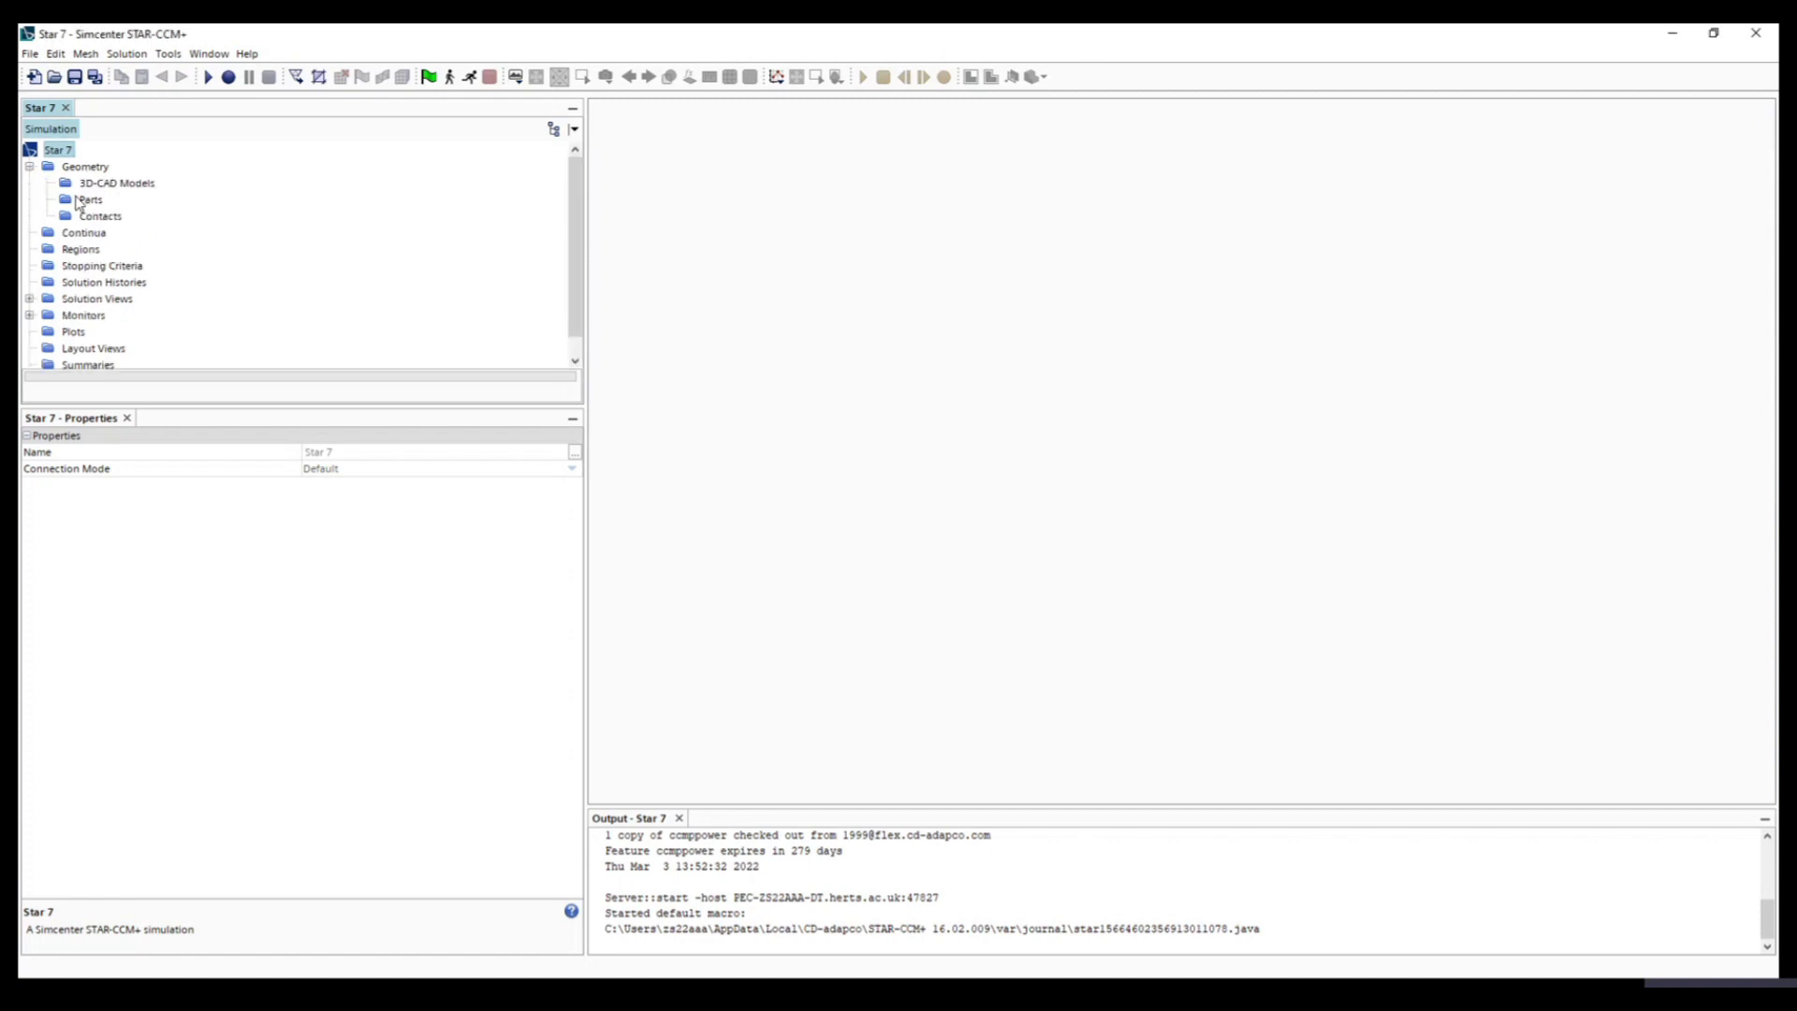
left_click(296, 80)
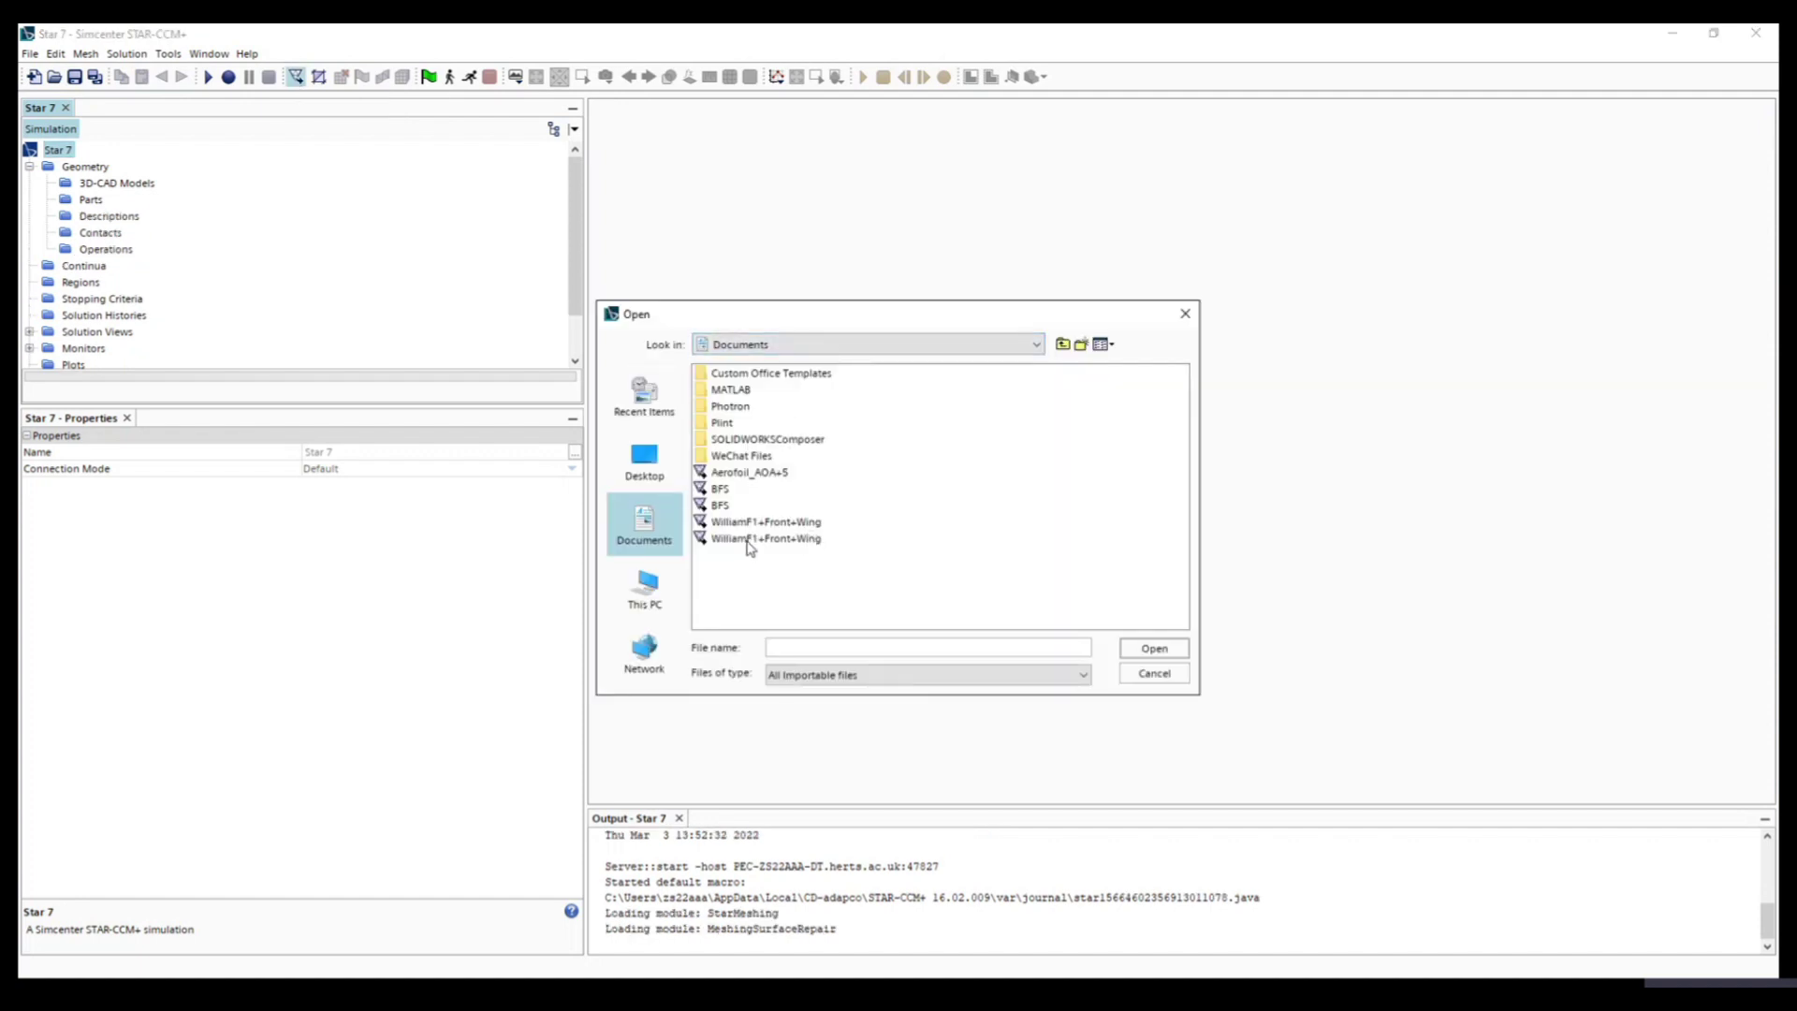
left_click(794, 543)
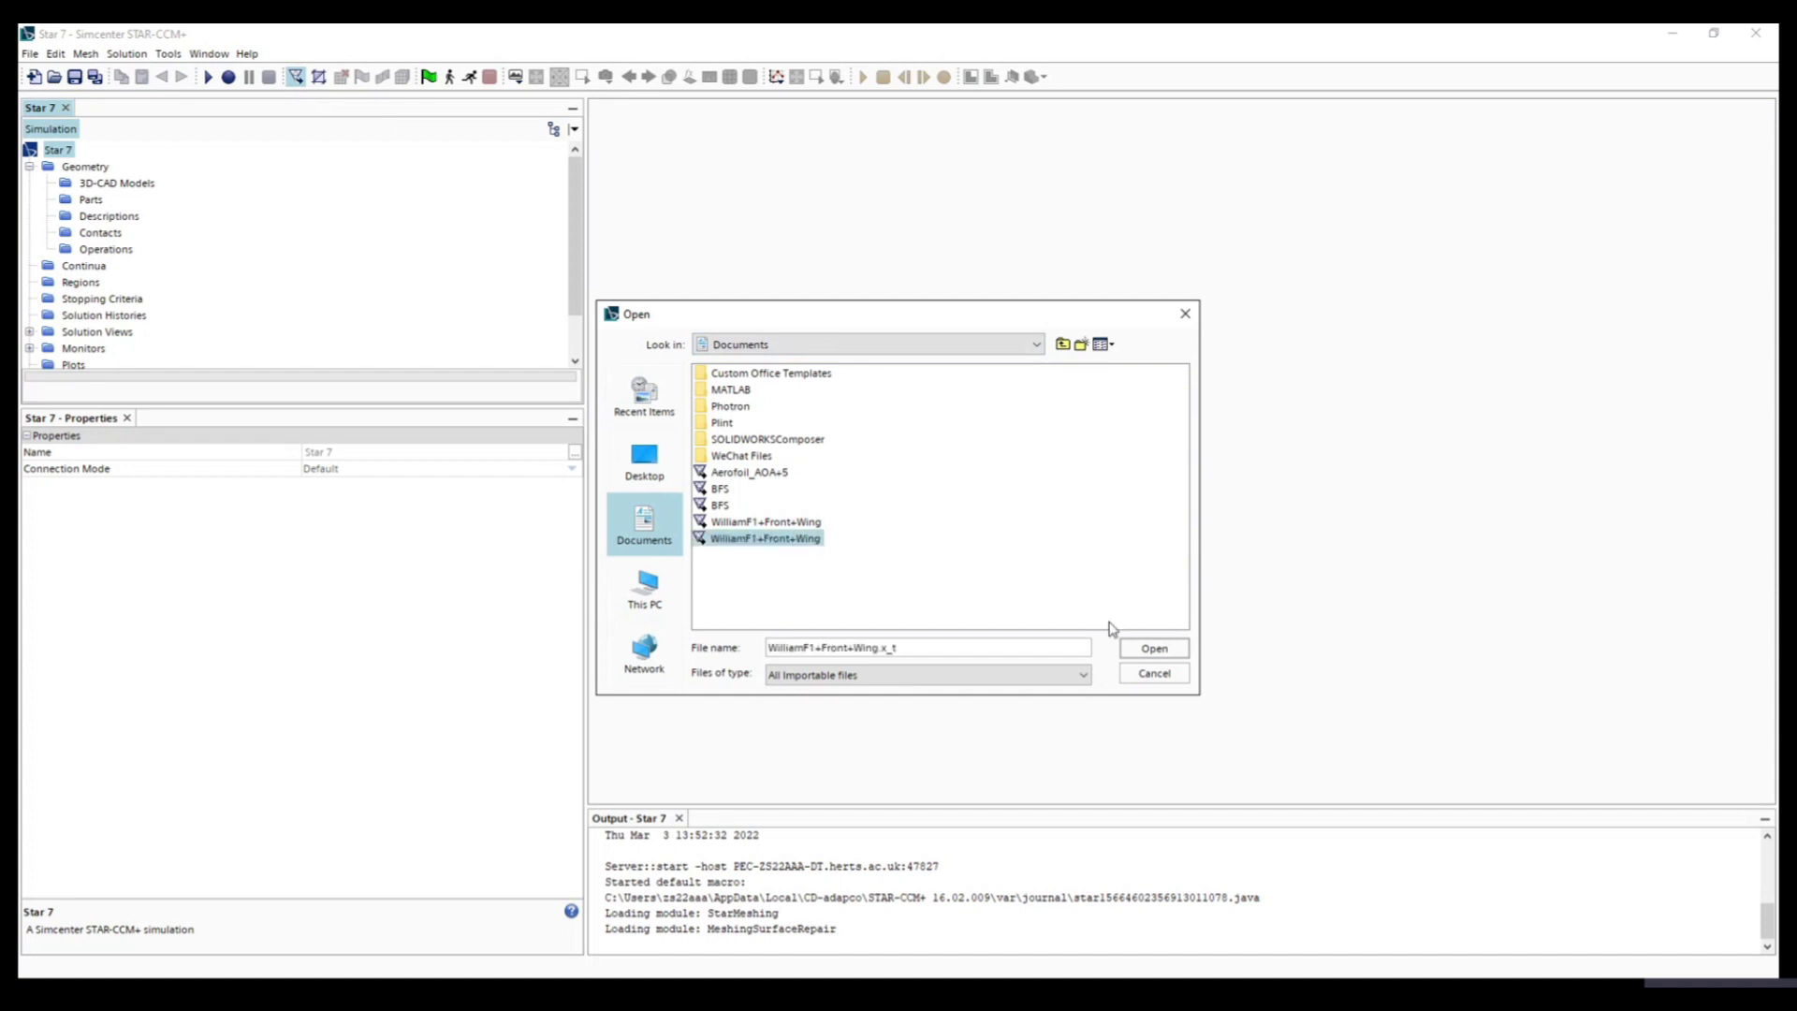
left_click(1174, 654)
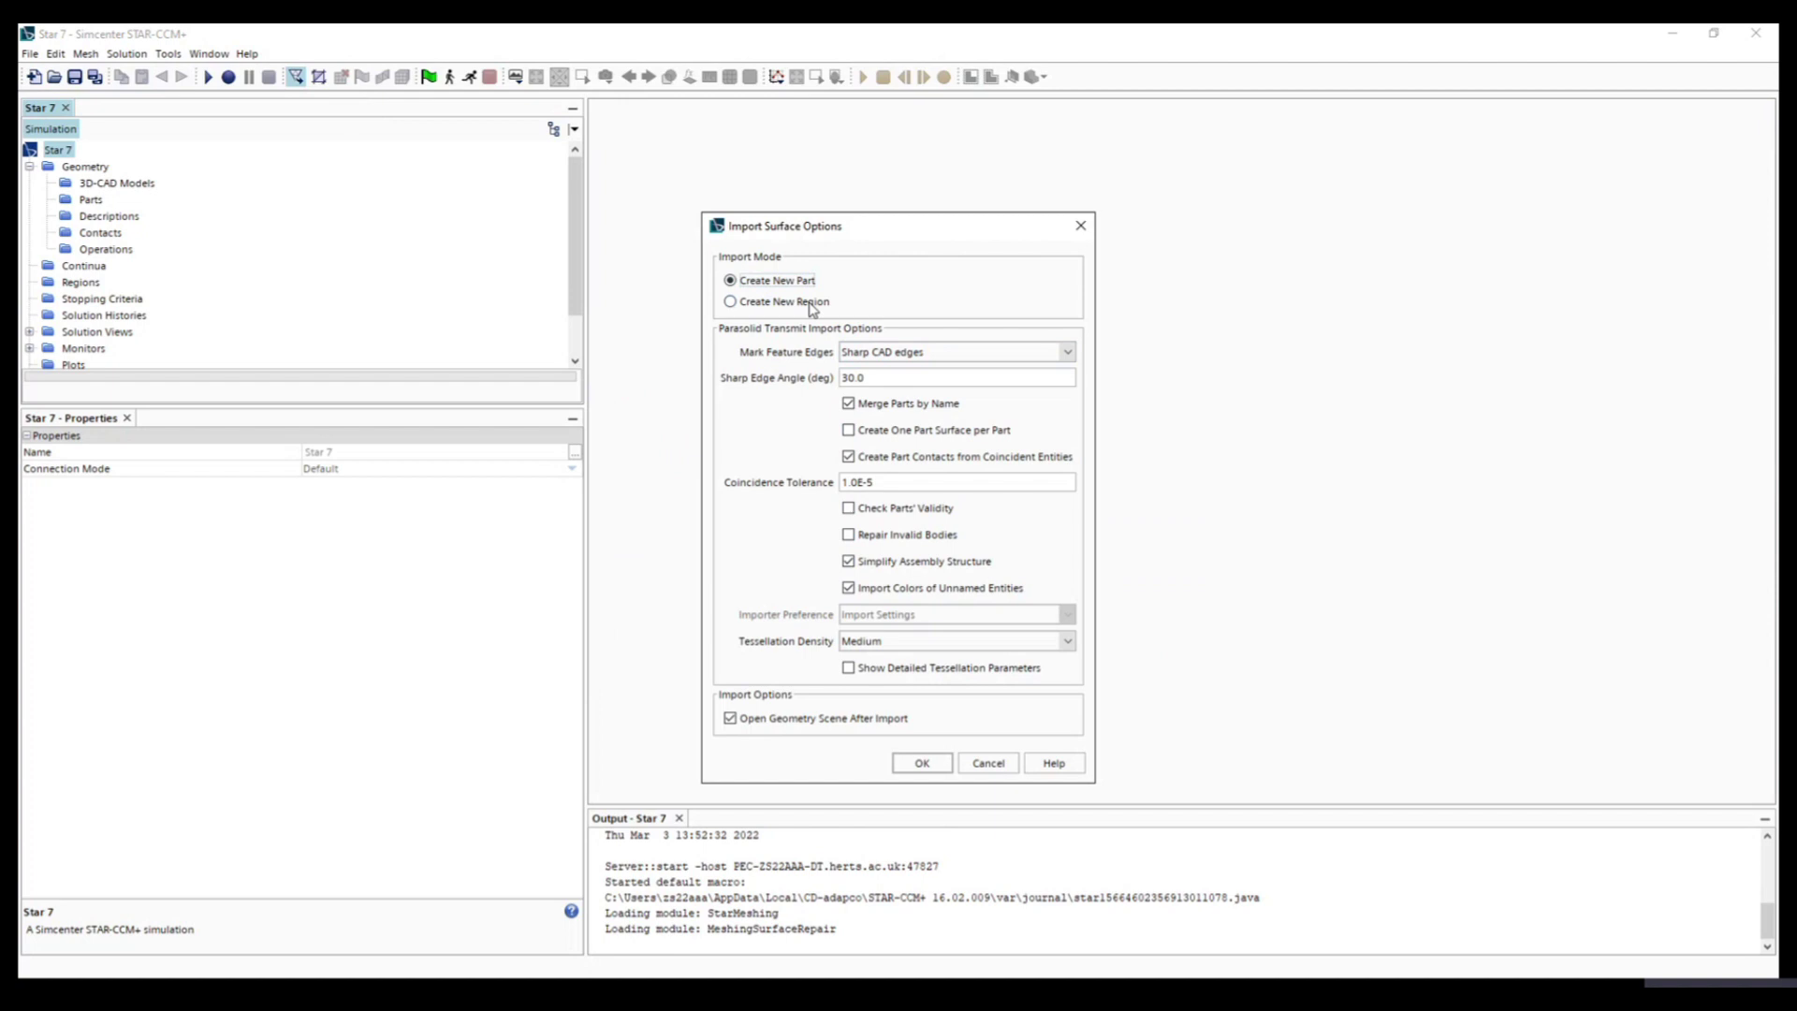
left_click(922, 764)
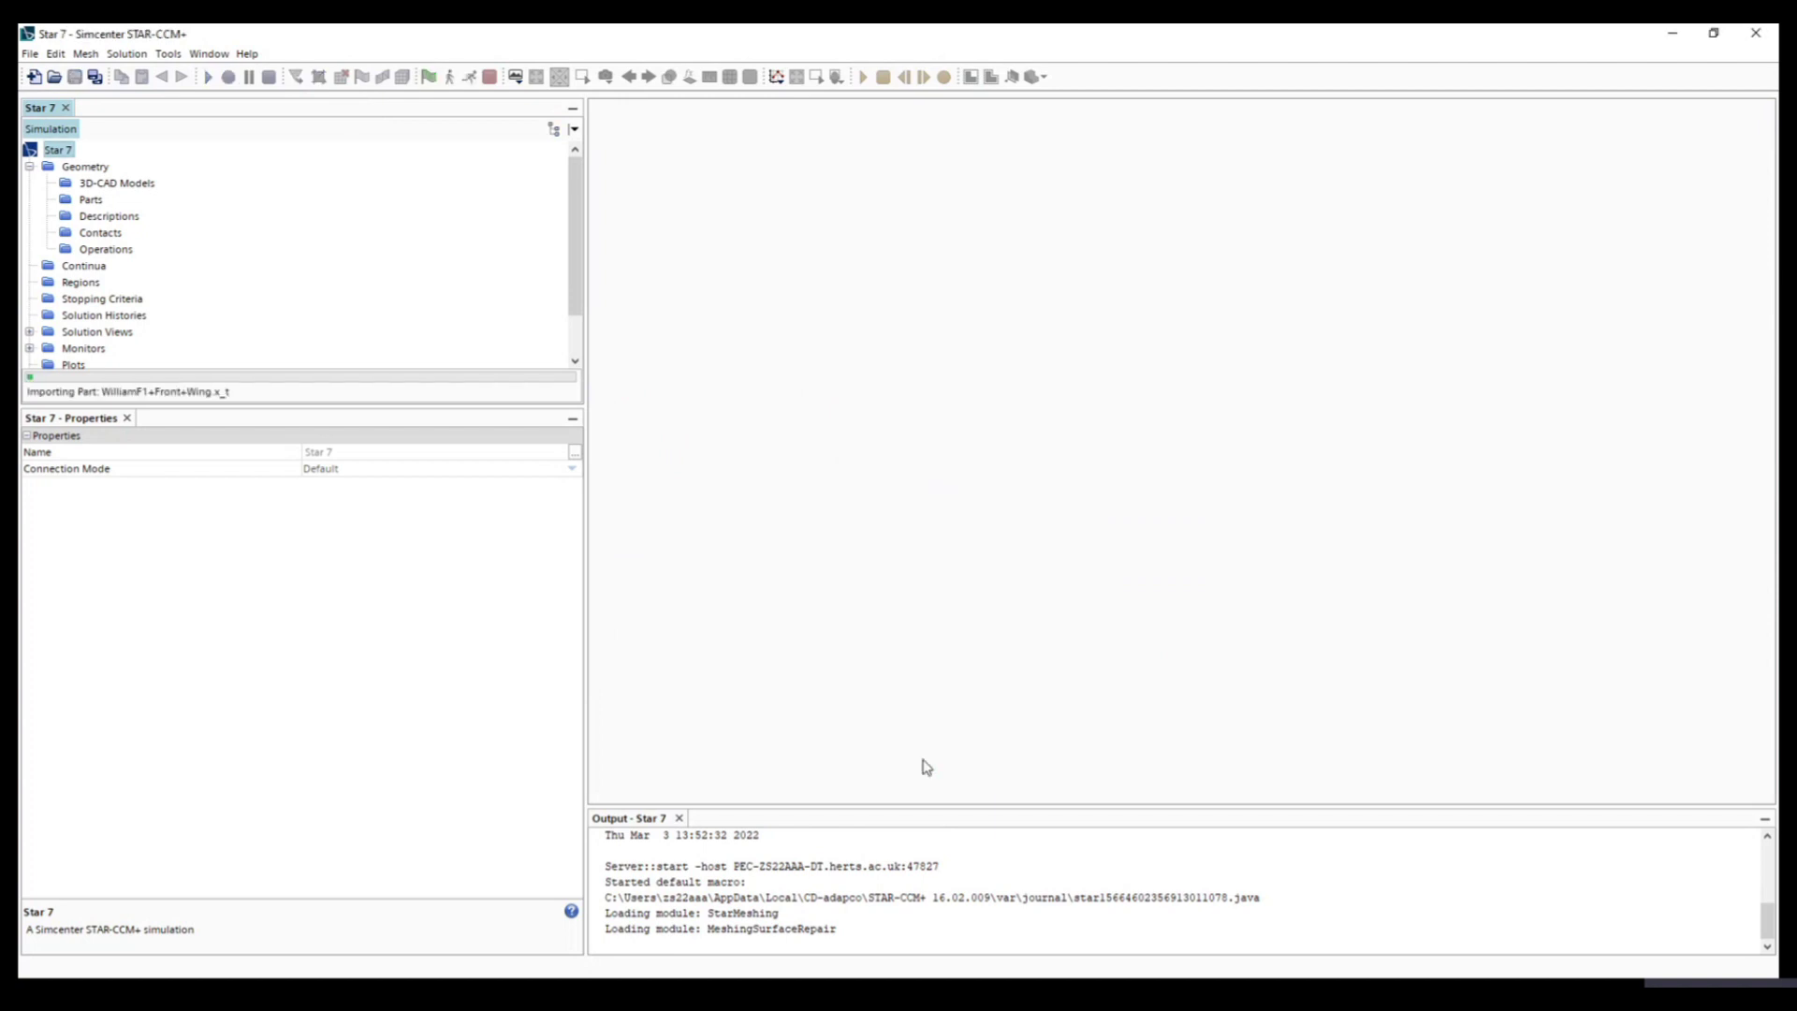
Step: Examine the imported front wing from the front, the sides and above
left_click_drag(1141, 603, 1027, 593)
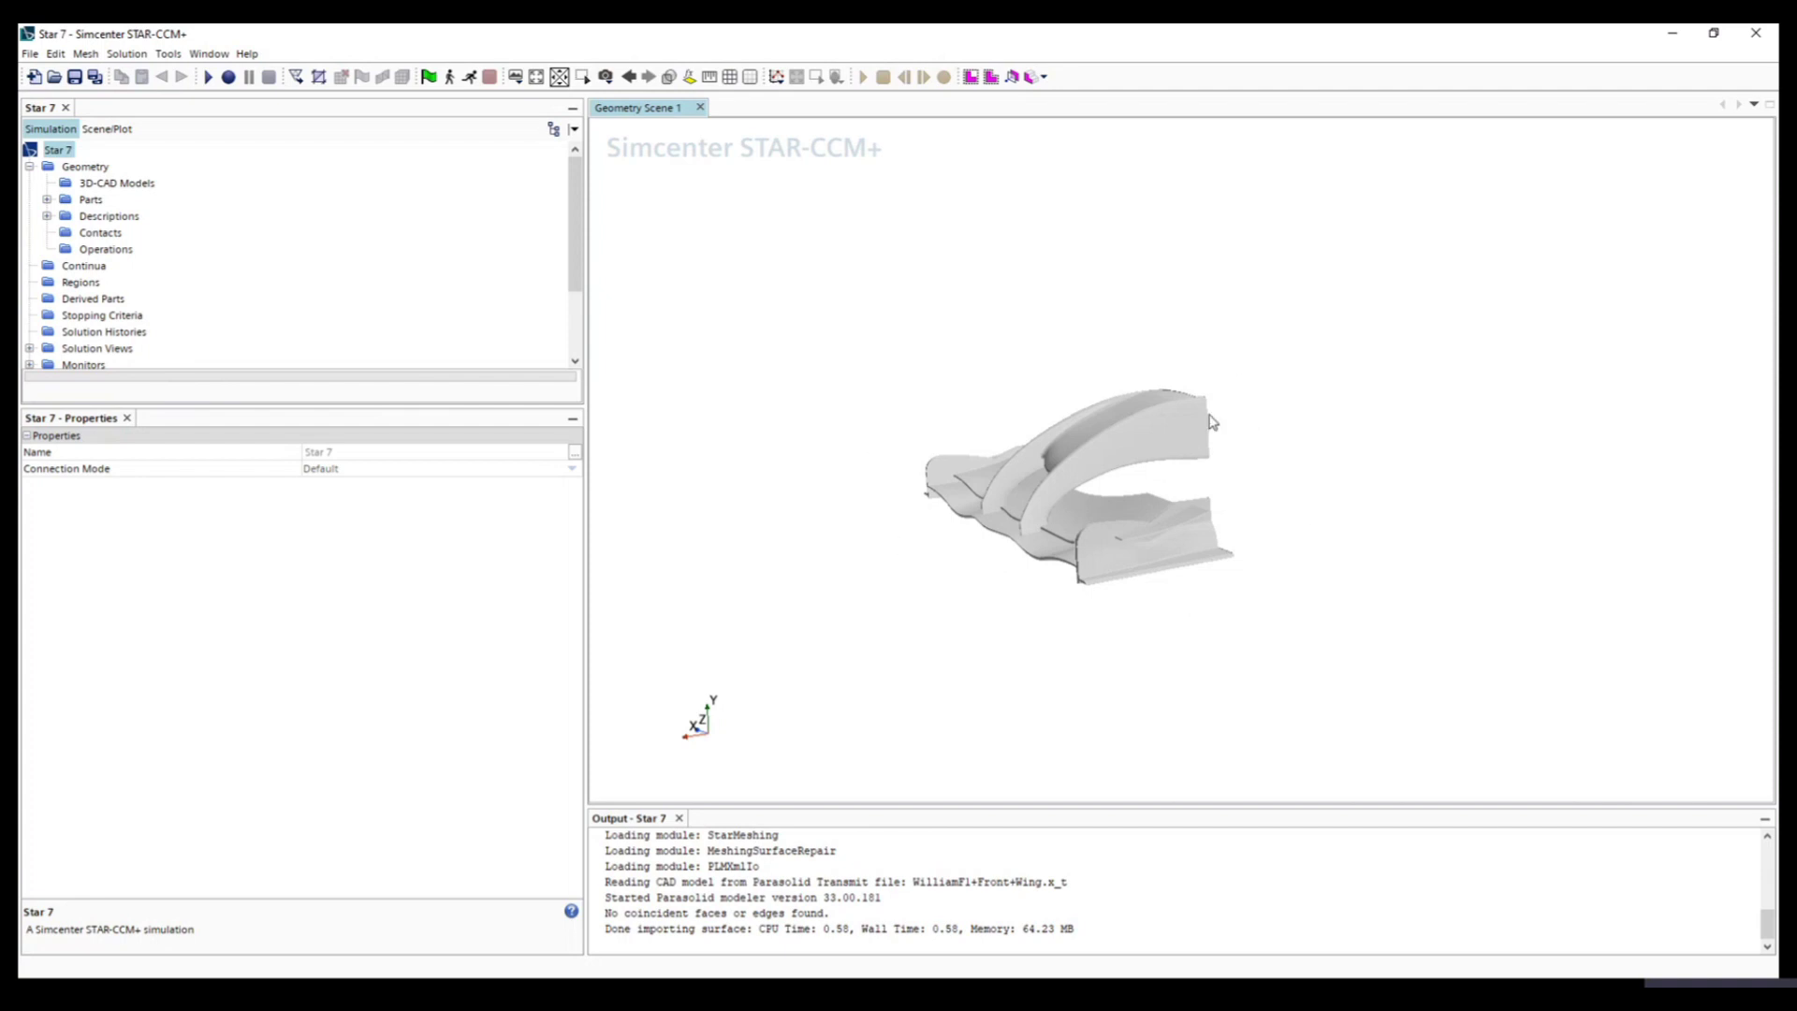
left_click_drag(983, 611, 1285, 620)
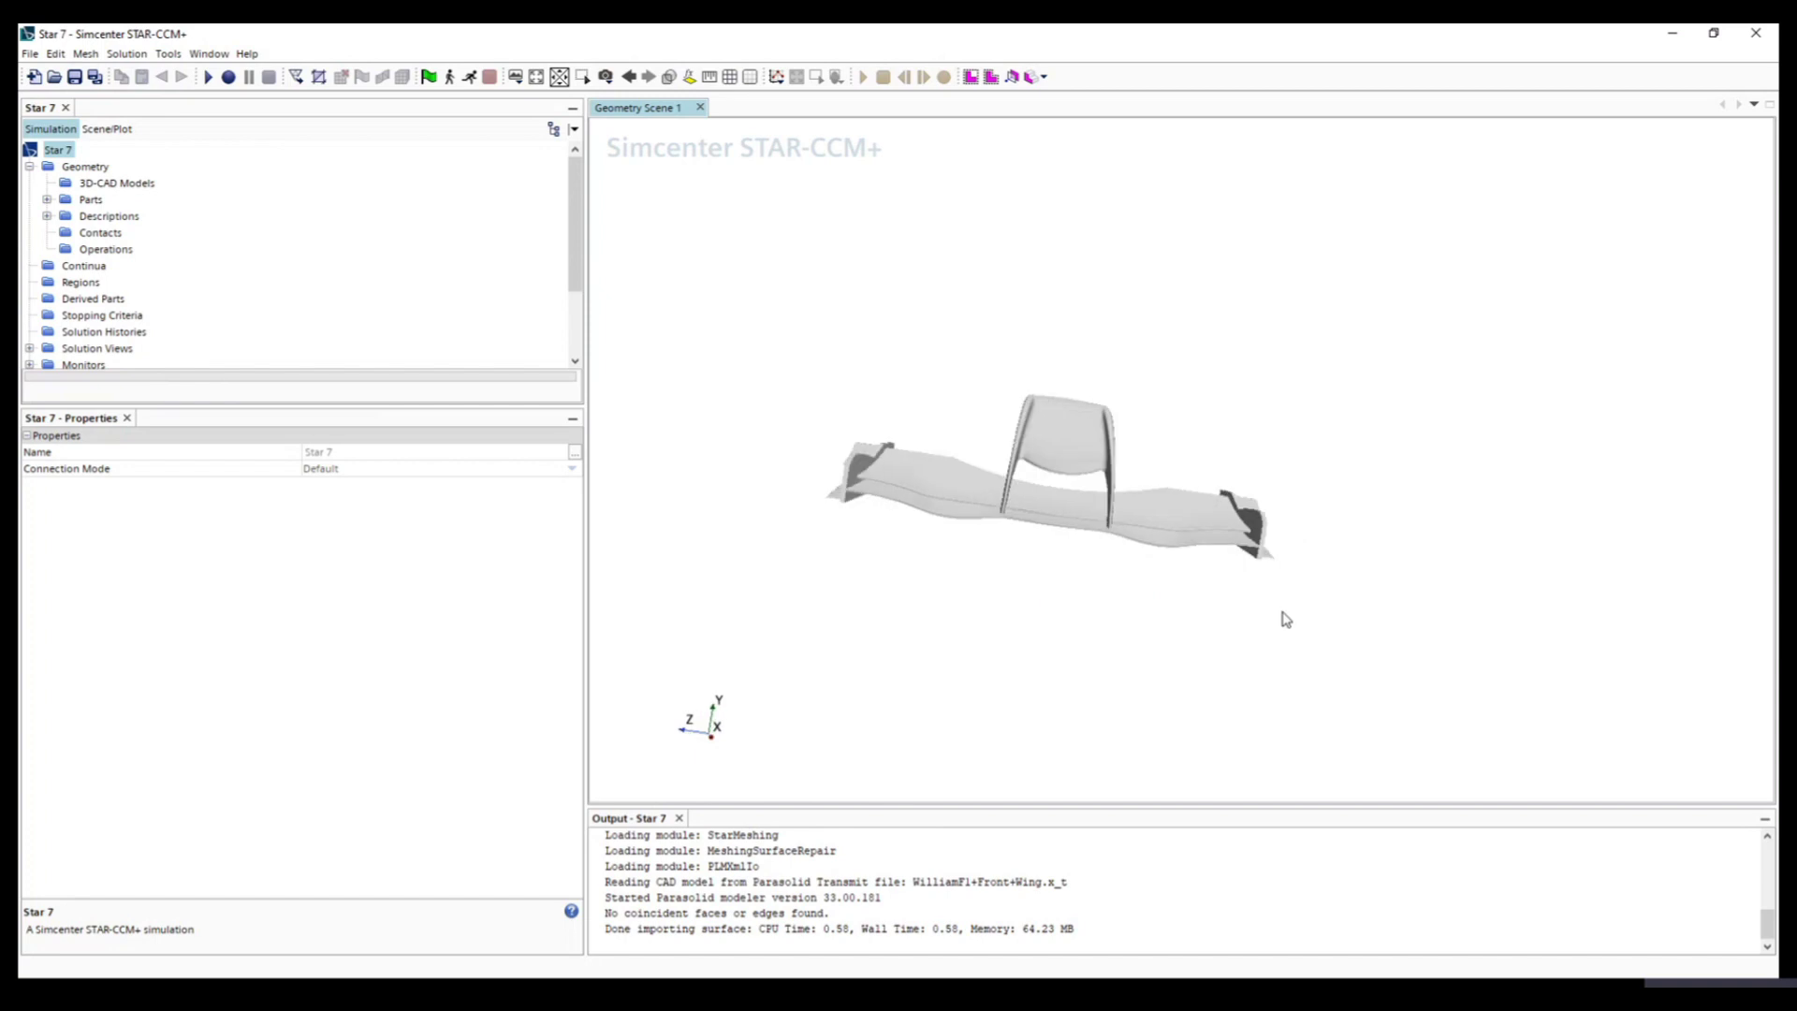
left_click_drag(912, 474, 1071, 559)
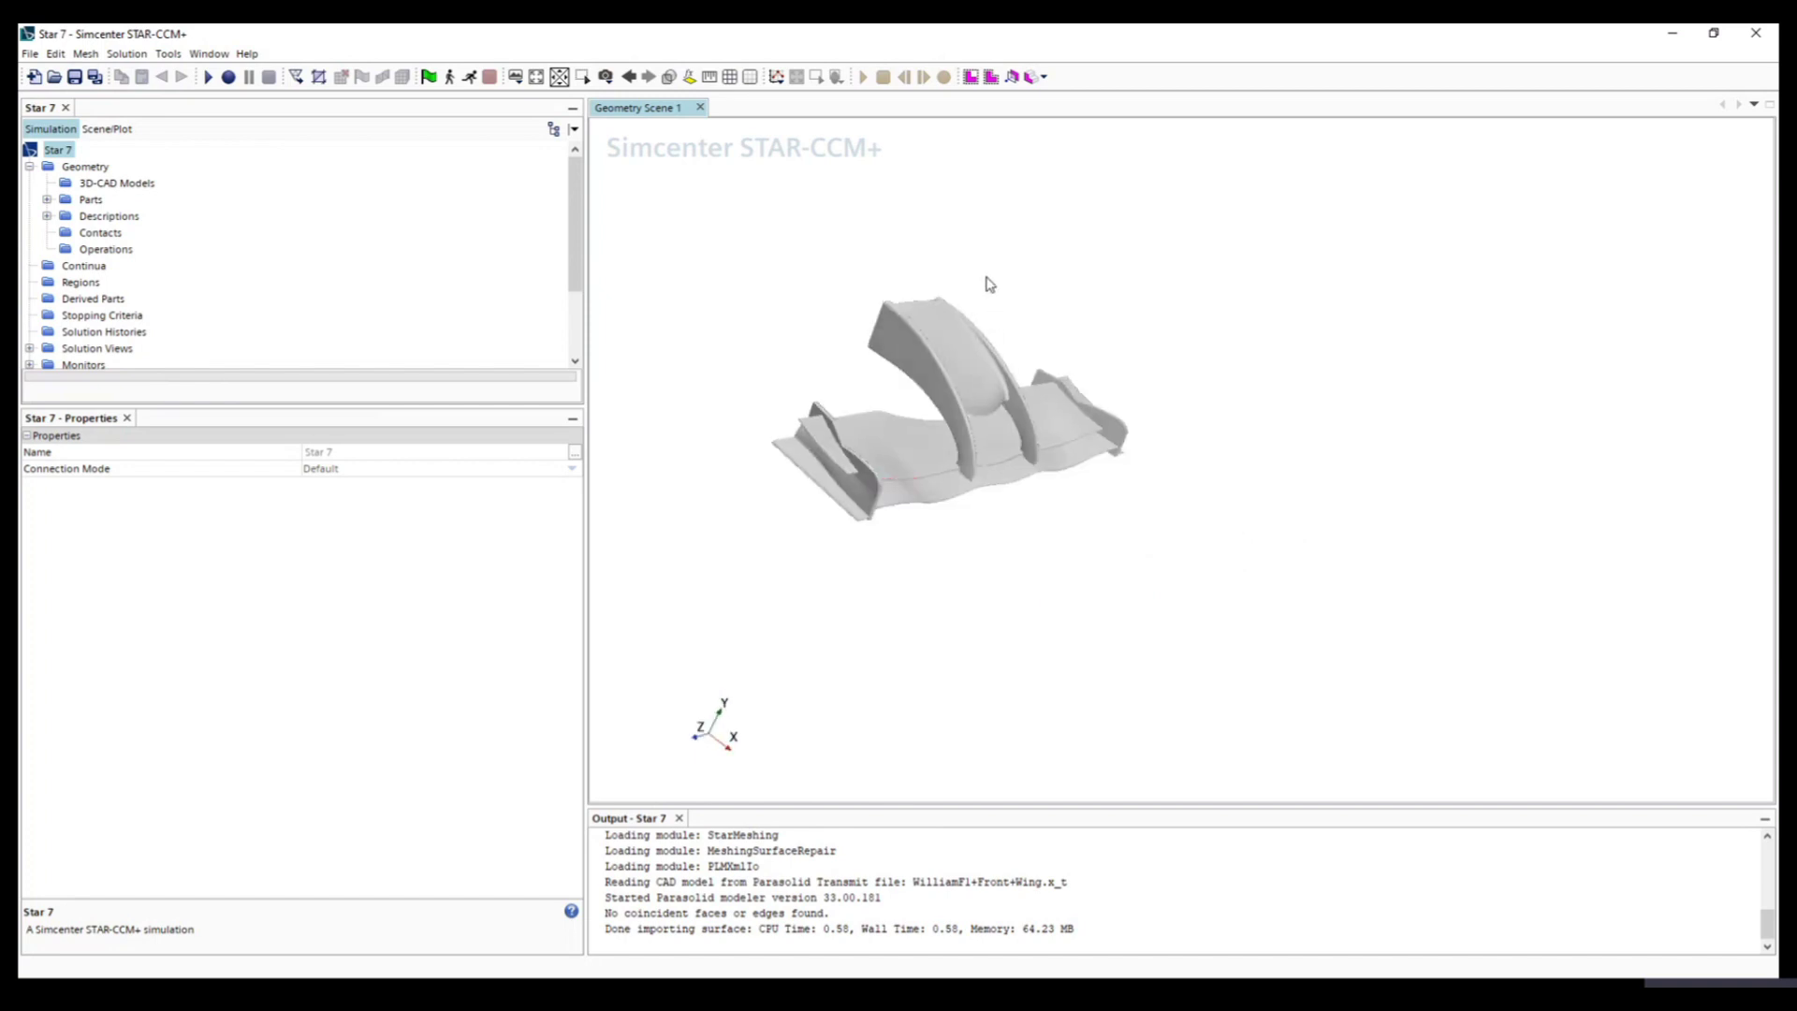
left_click_drag(1087, 525, 892, 503)
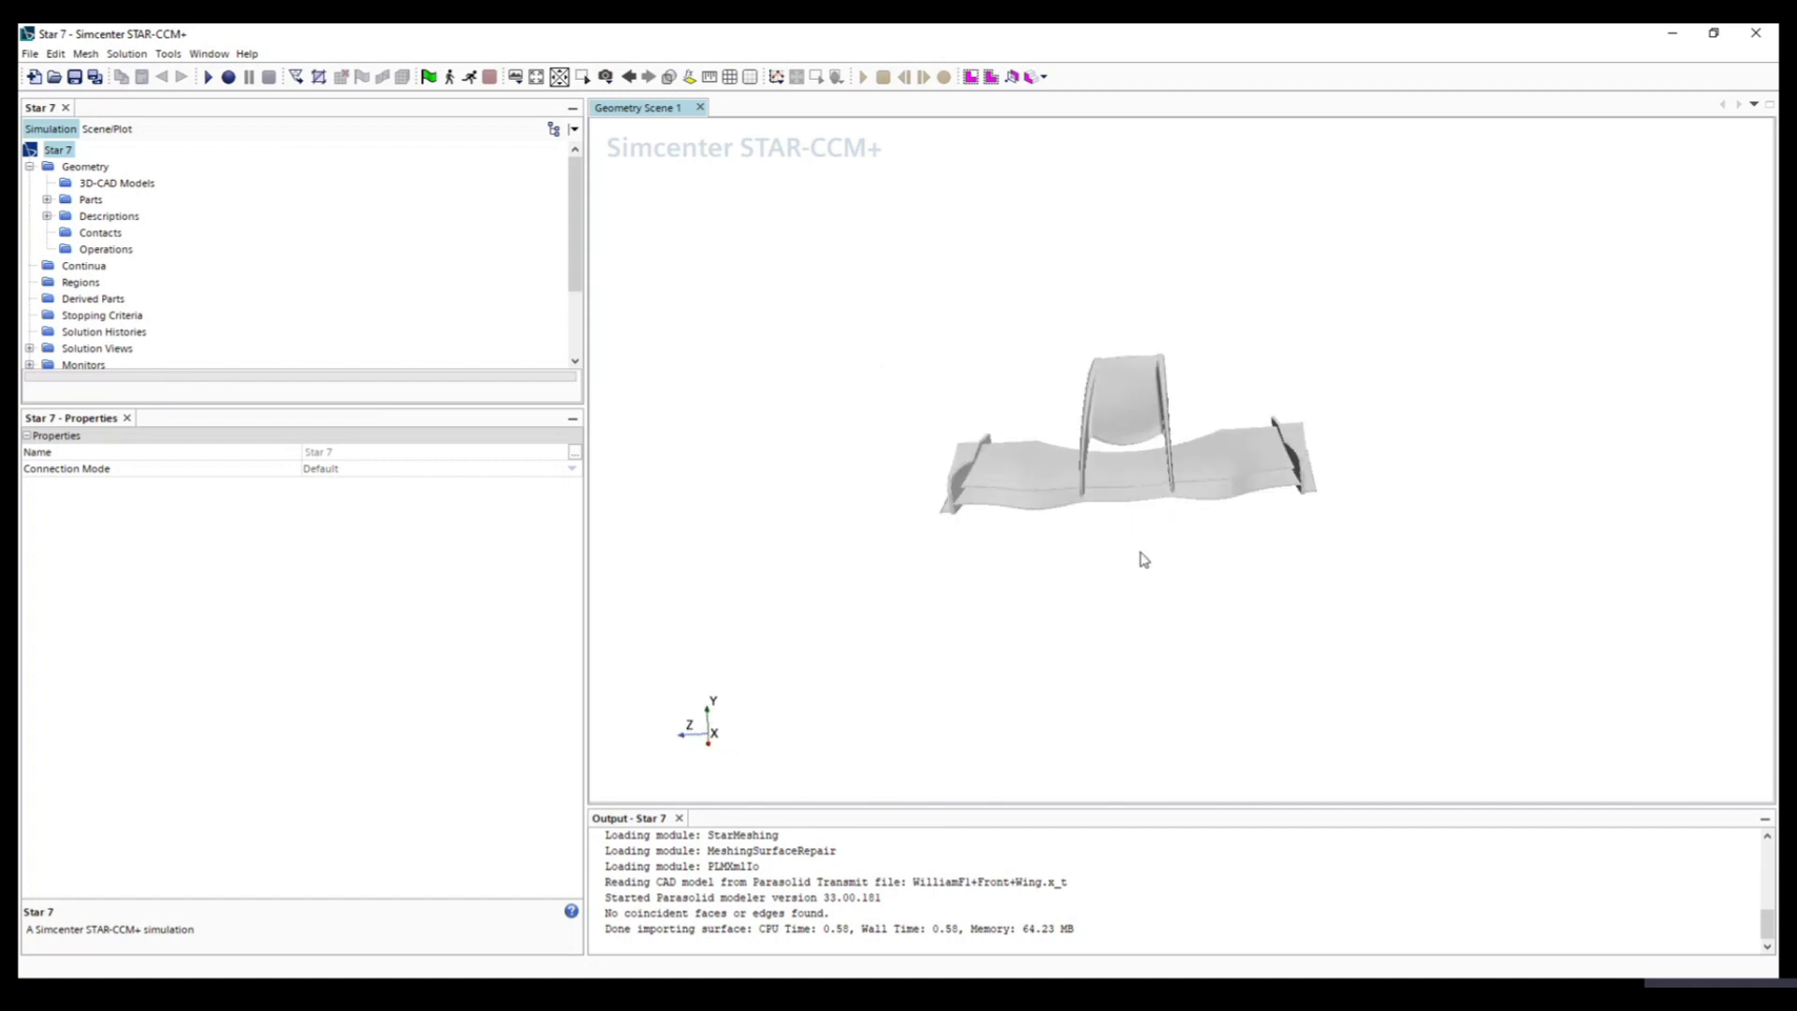
mouse_move(1259, 540)
left_mouse_down()
mouse_move(1099, 537)
mouse_move(1030, 558)
mouse_move(1234, 518)
left_mouse_up()
left_click_drag(992, 586, 1175, 570)
left_click_drag(1007, 570, 1173, 566)
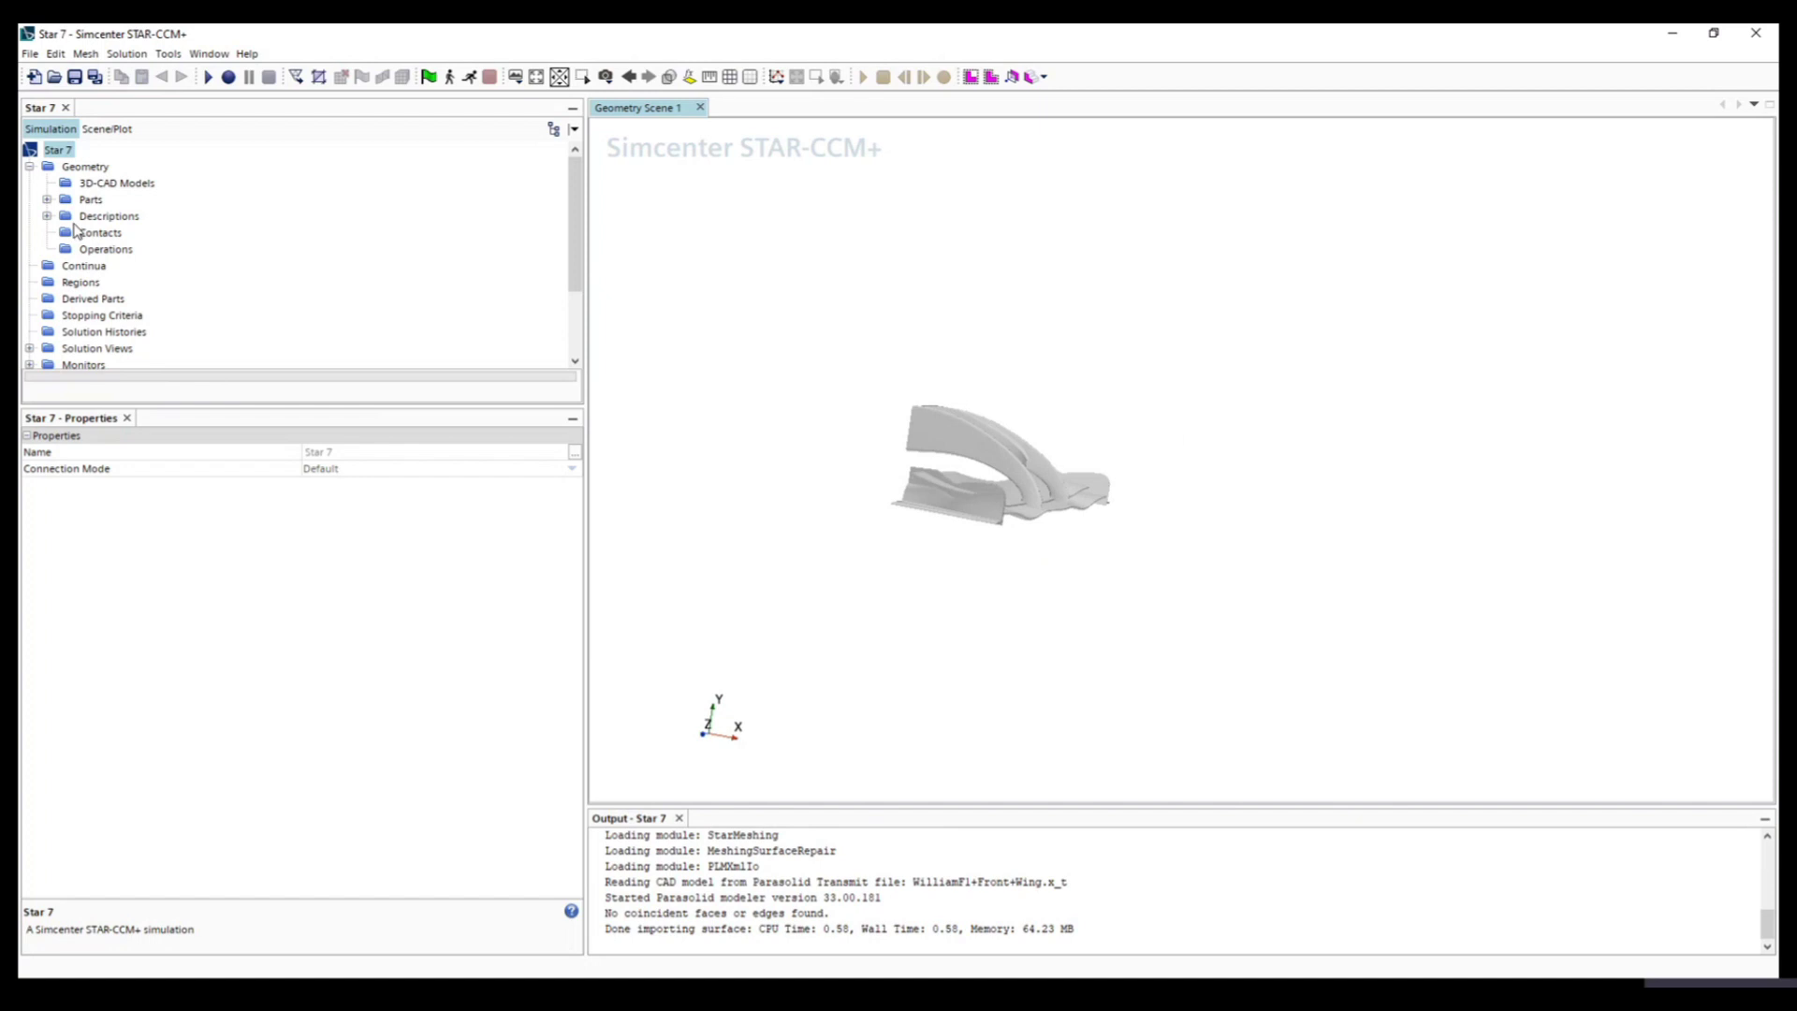
left_click_drag(1167, 513, 874, 514)
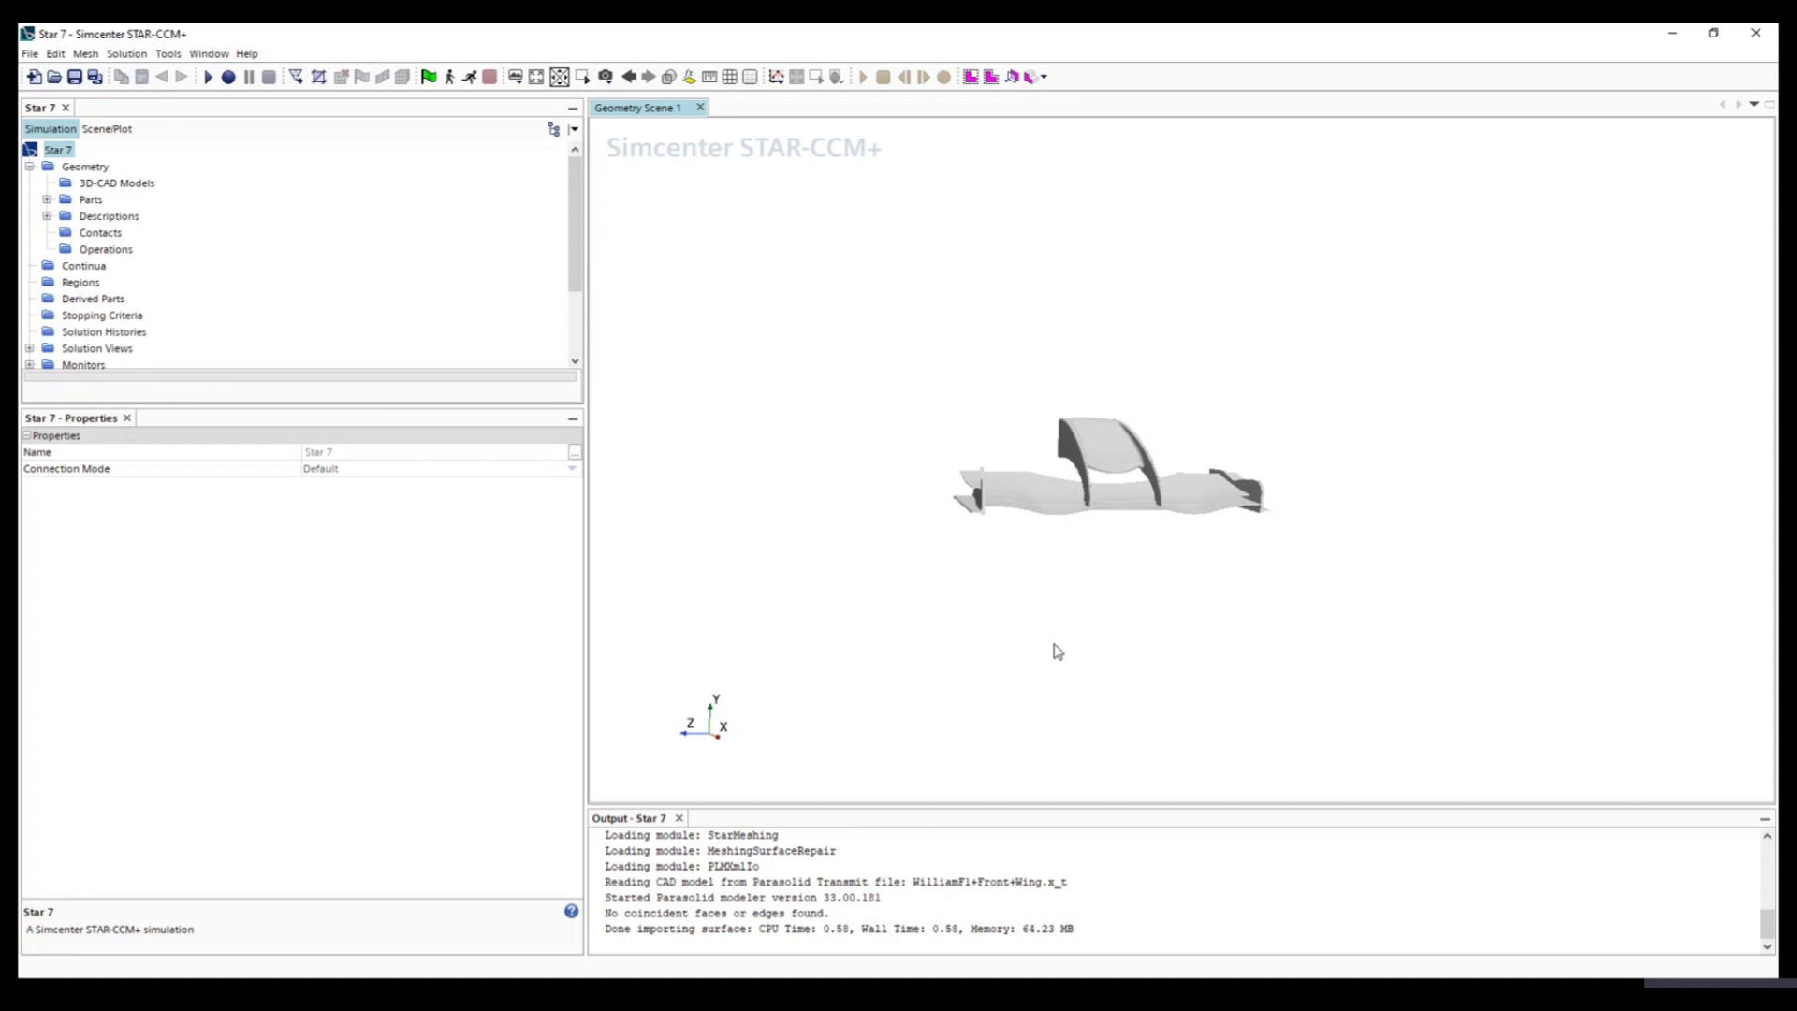
mouse_move(1174, 605)
left_mouse_down()
mouse_move(1244, 629)
mouse_move(1205, 587)
left_mouse_up()
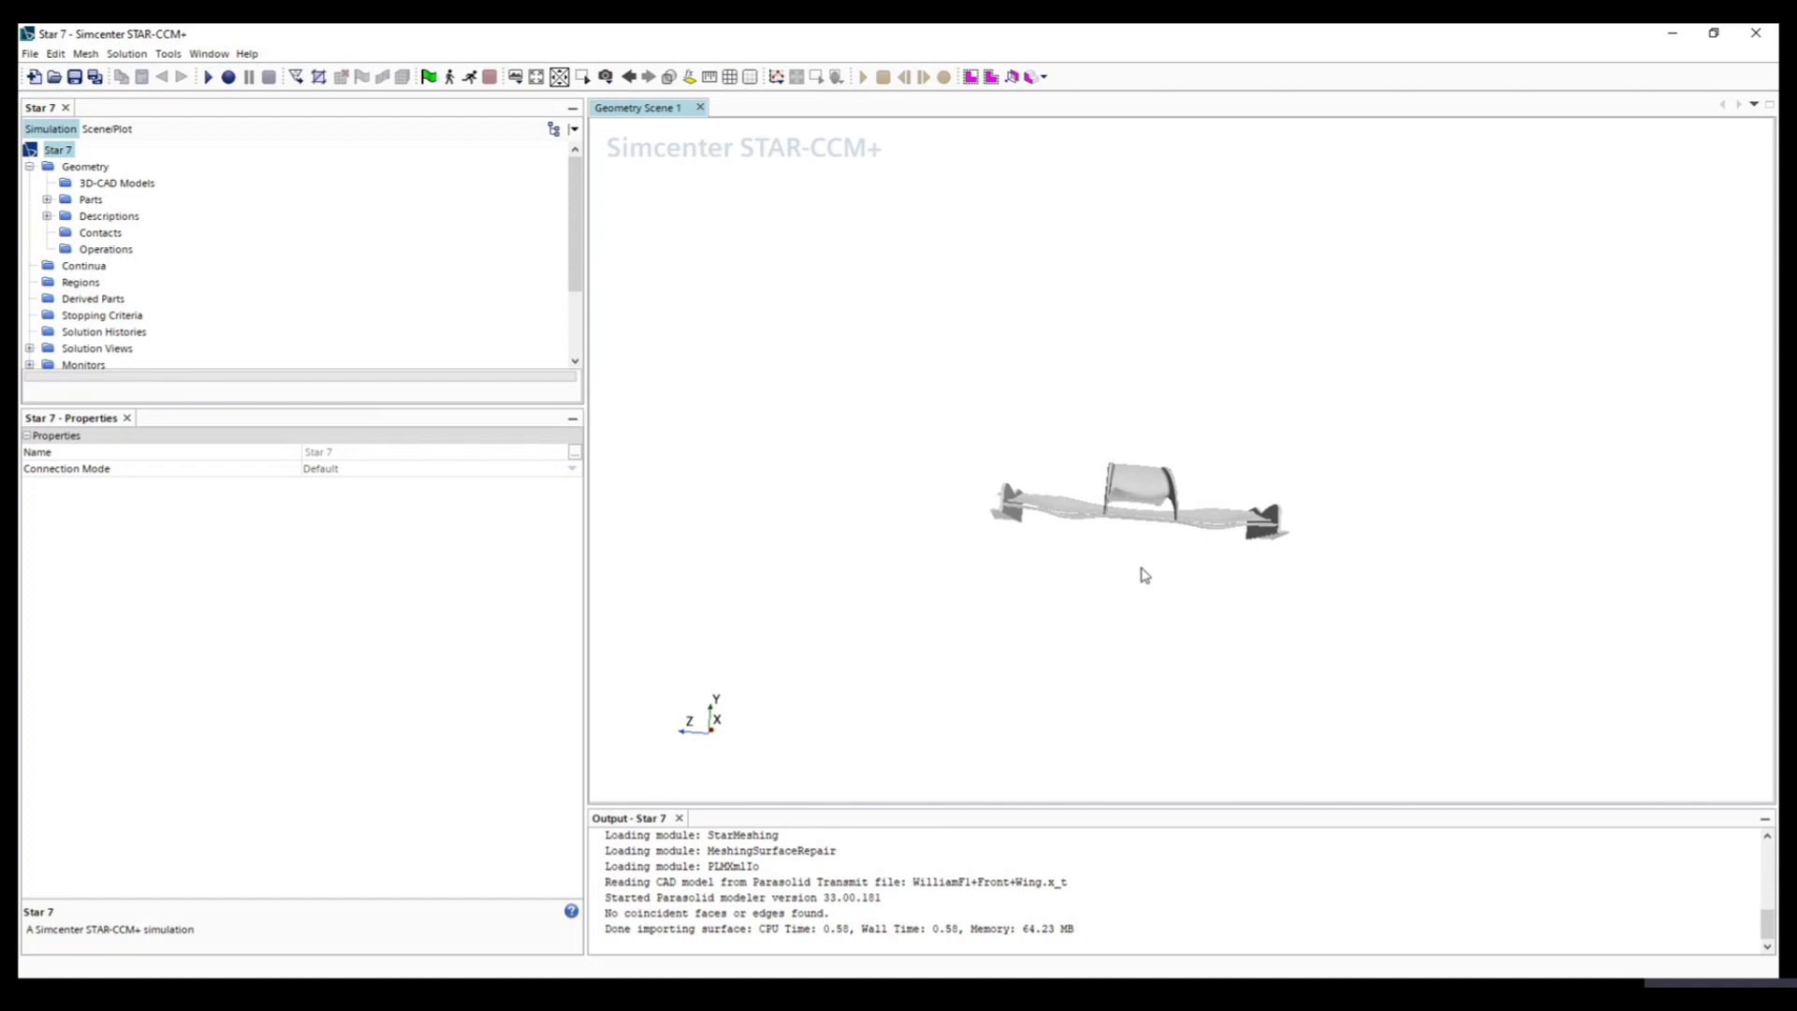
mouse_move(1064, 573)
left_mouse_down()
mouse_move(1093, 629)
mouse_move(1095, 579)
left_mouse_up()
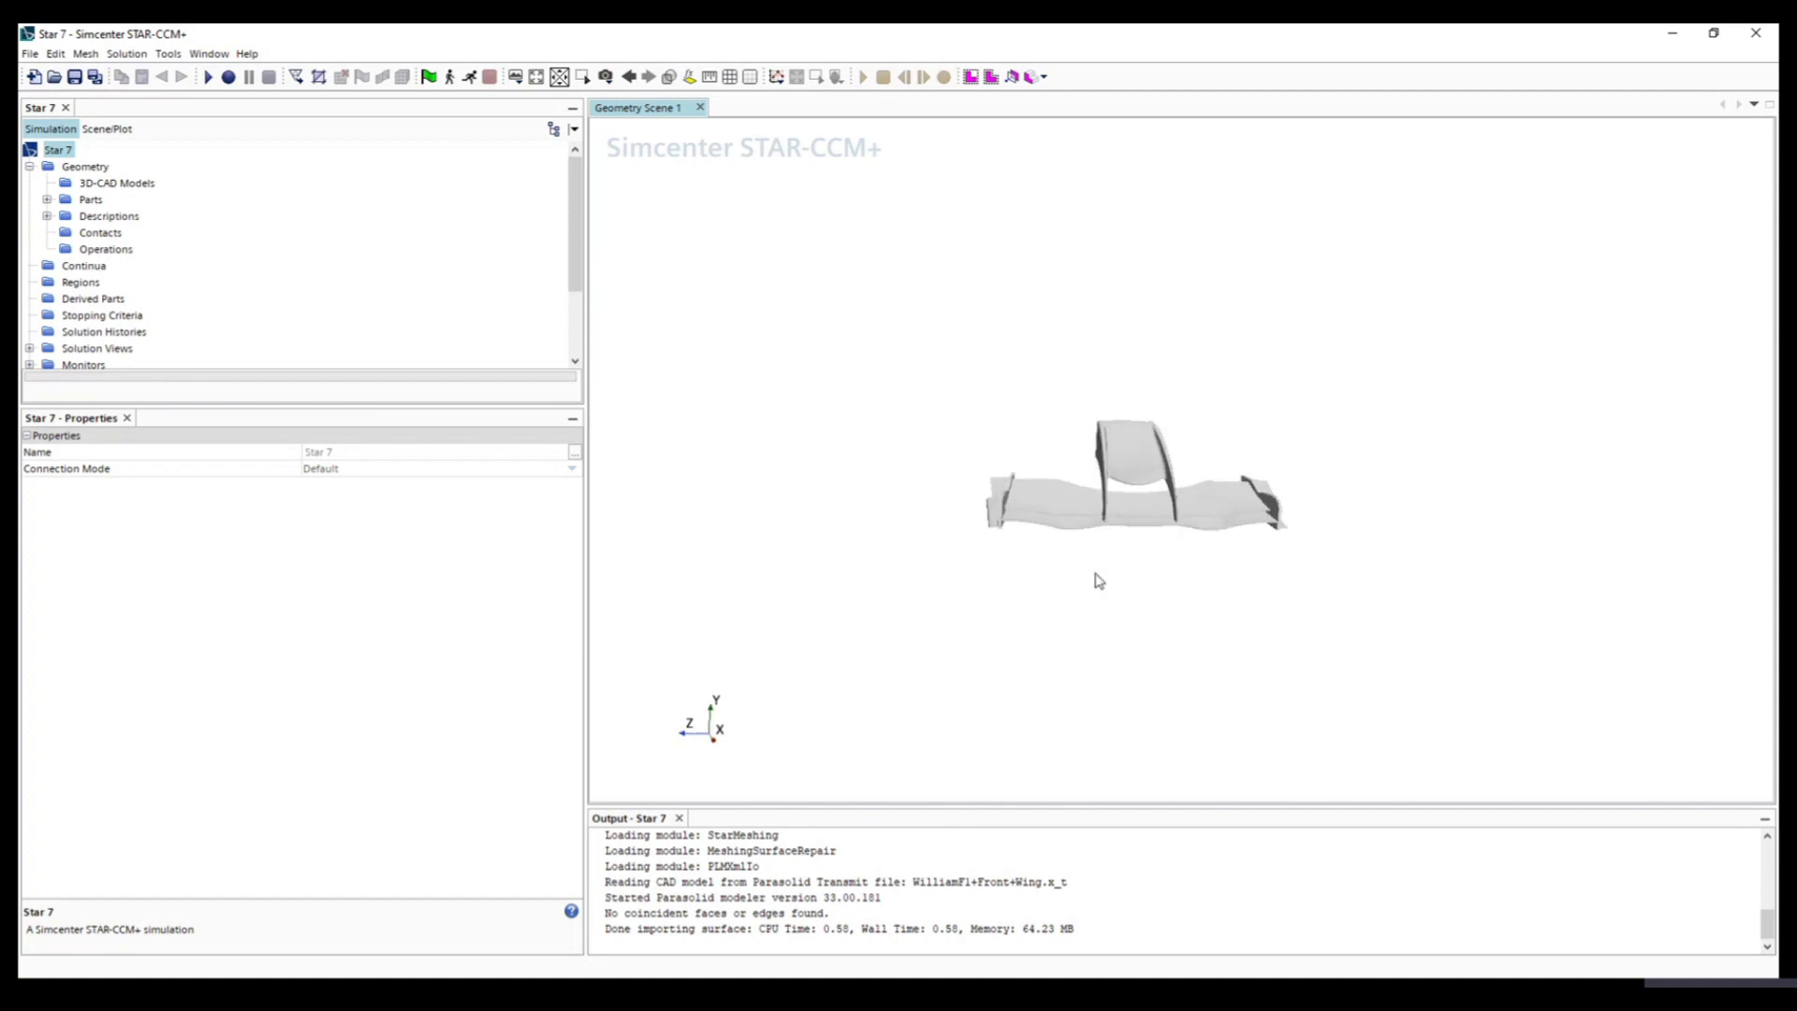
Step: Expand the imported front wing part, and start a new block shape part under Parts
left_click(90, 200)
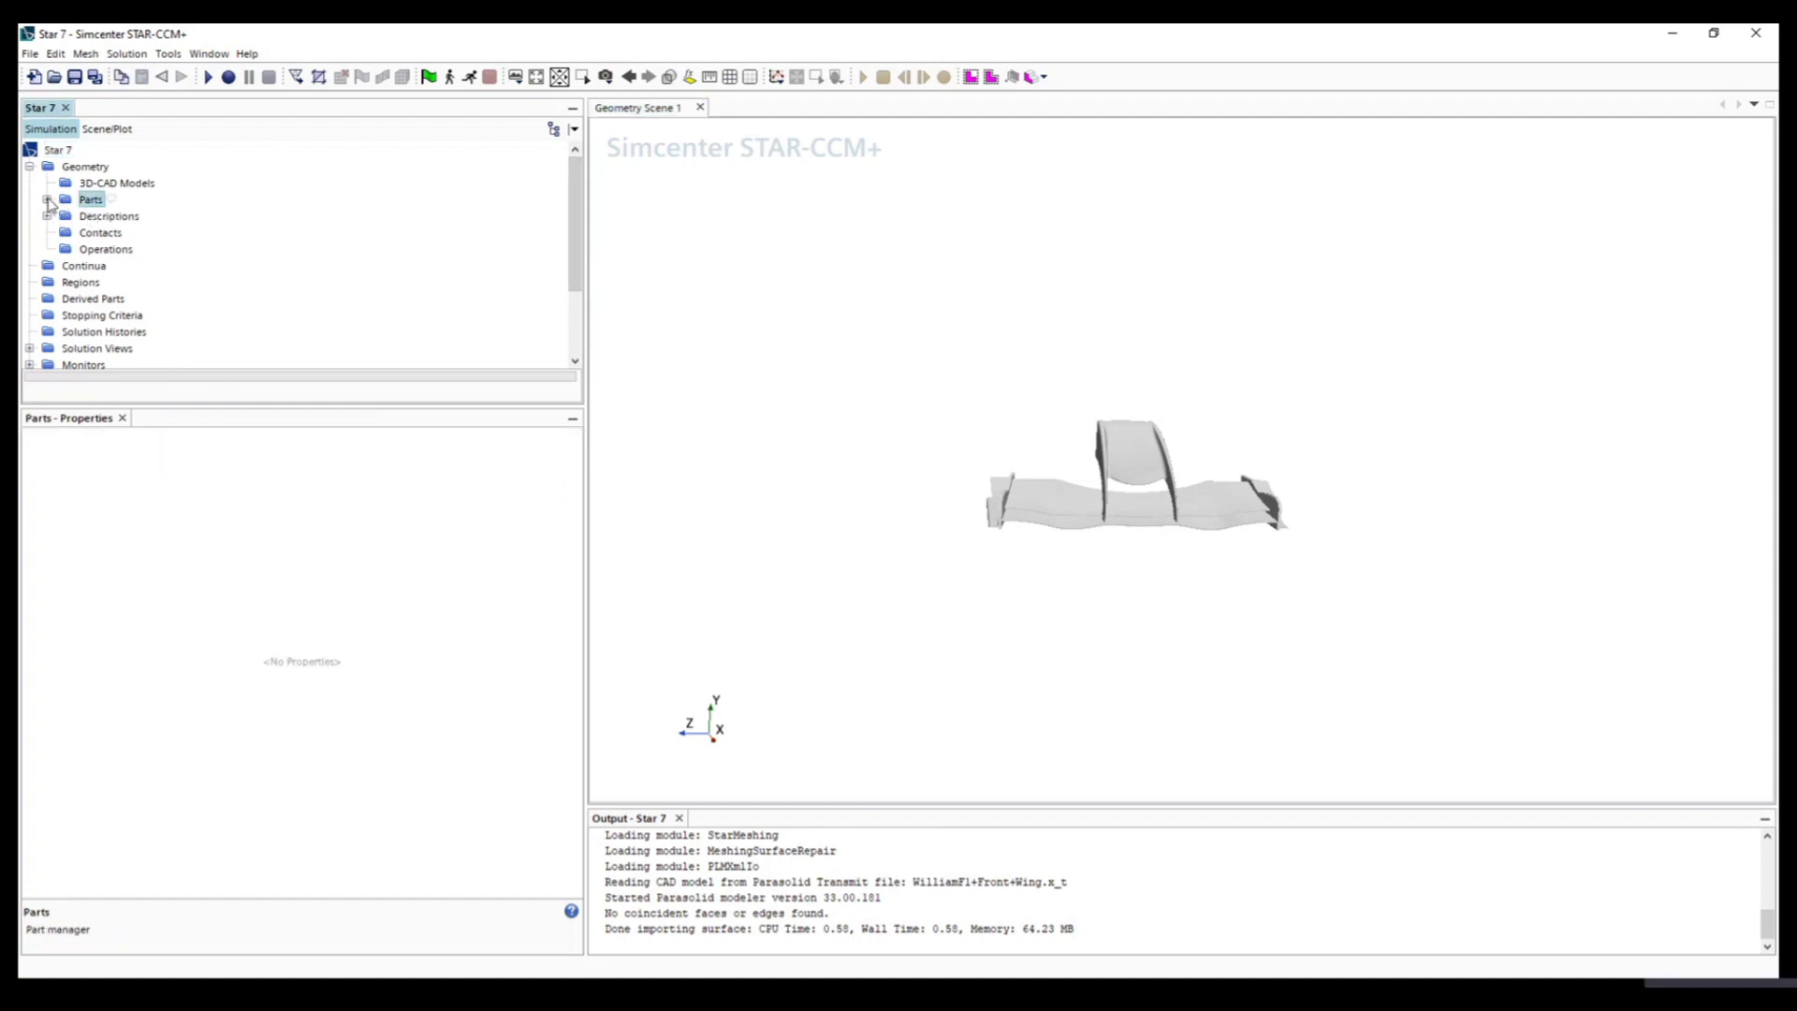
left_click(47, 199)
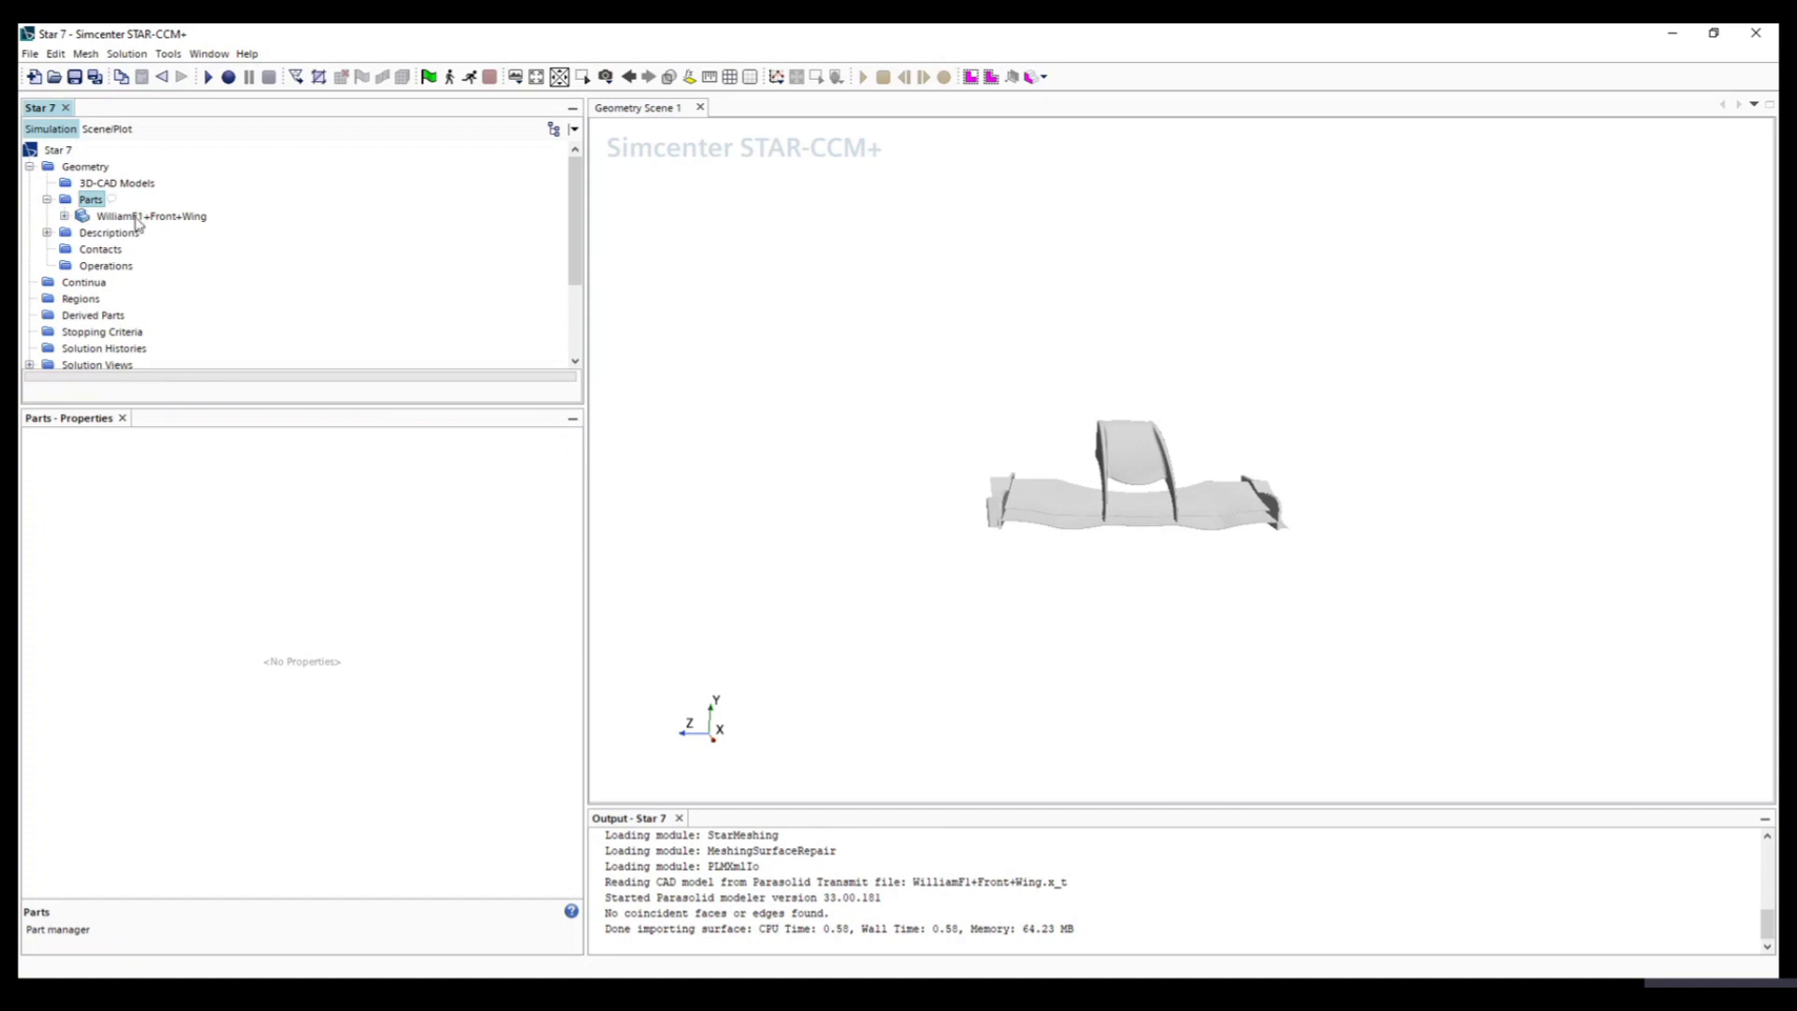
left_click(137, 219)
left_click(65, 217)
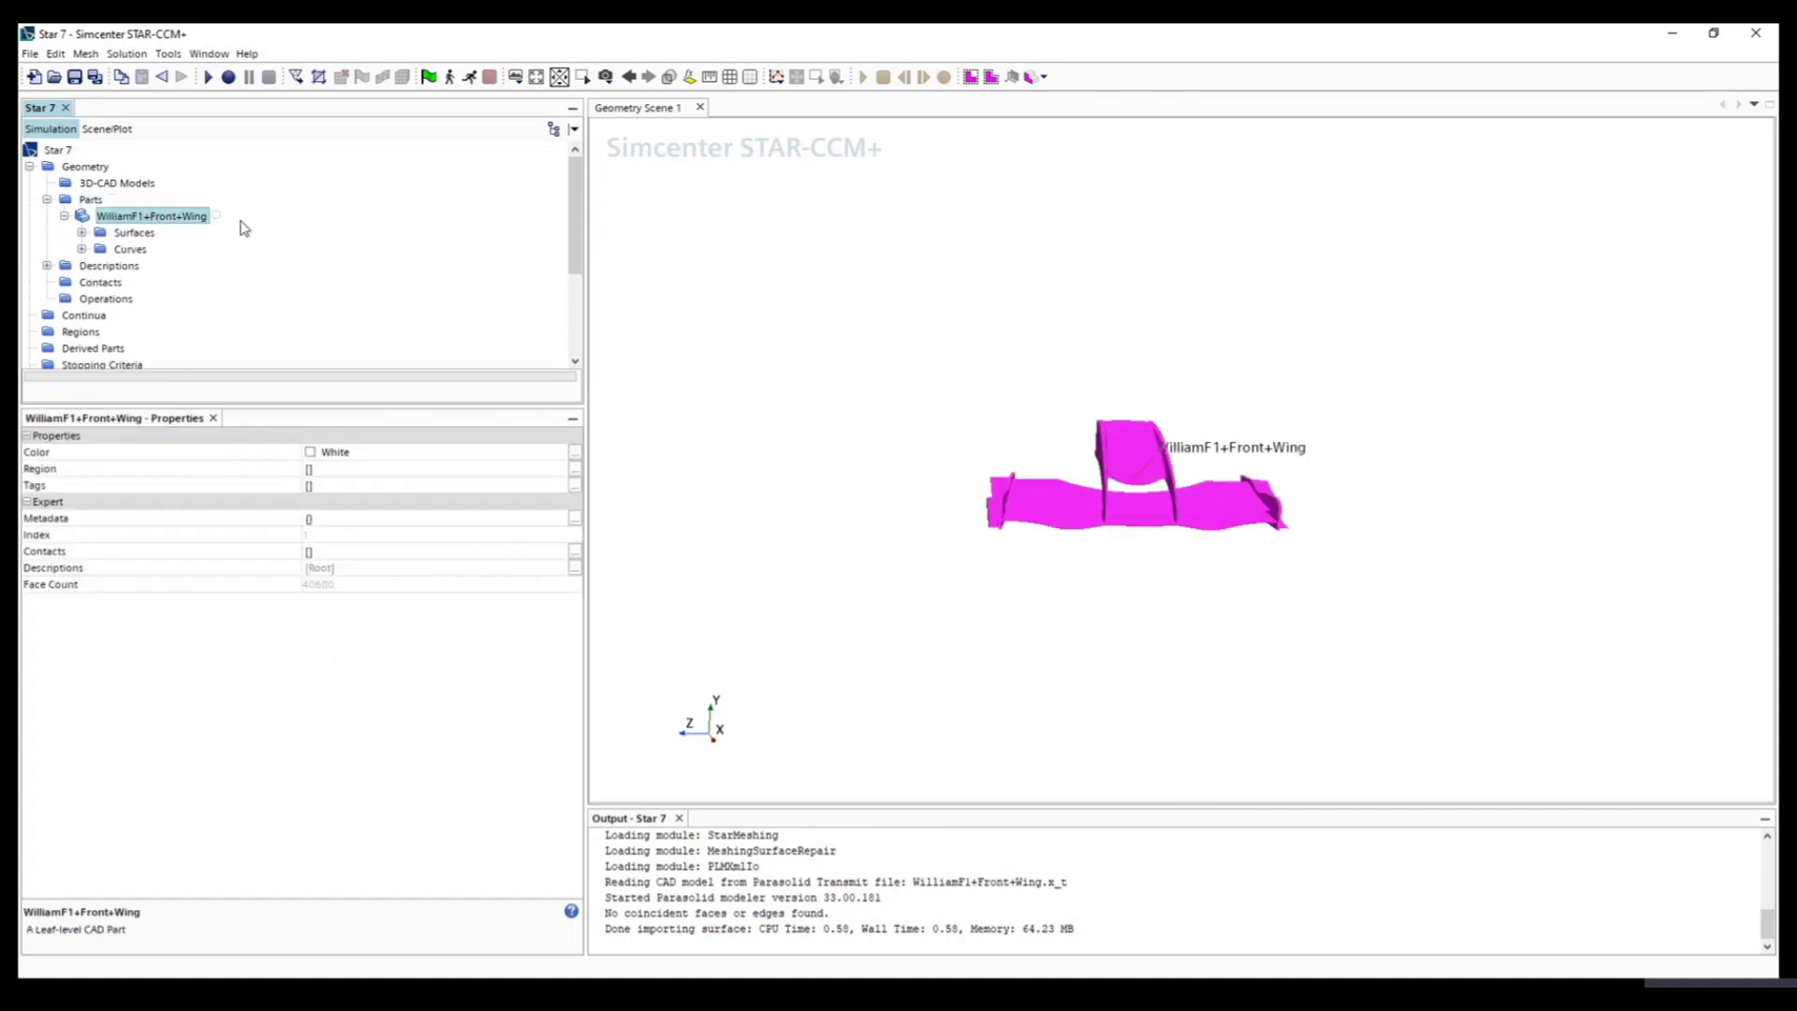
left_click(90, 201)
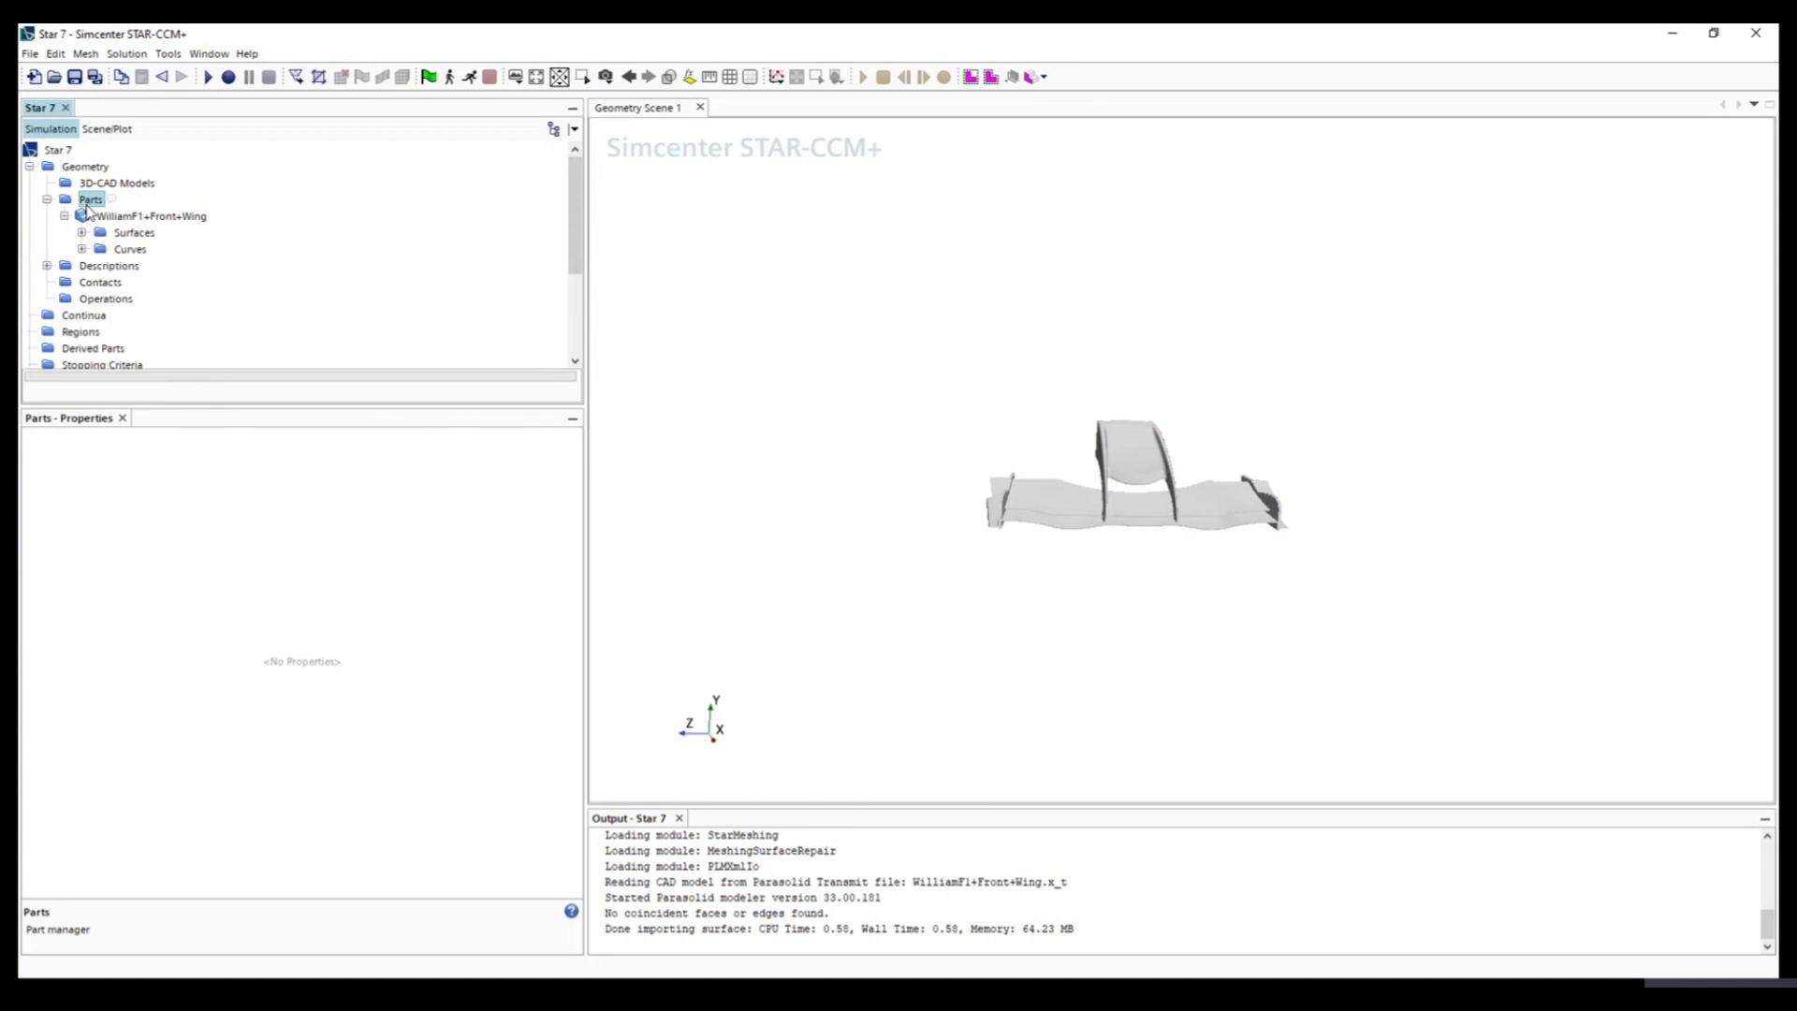
right_click(86, 205)
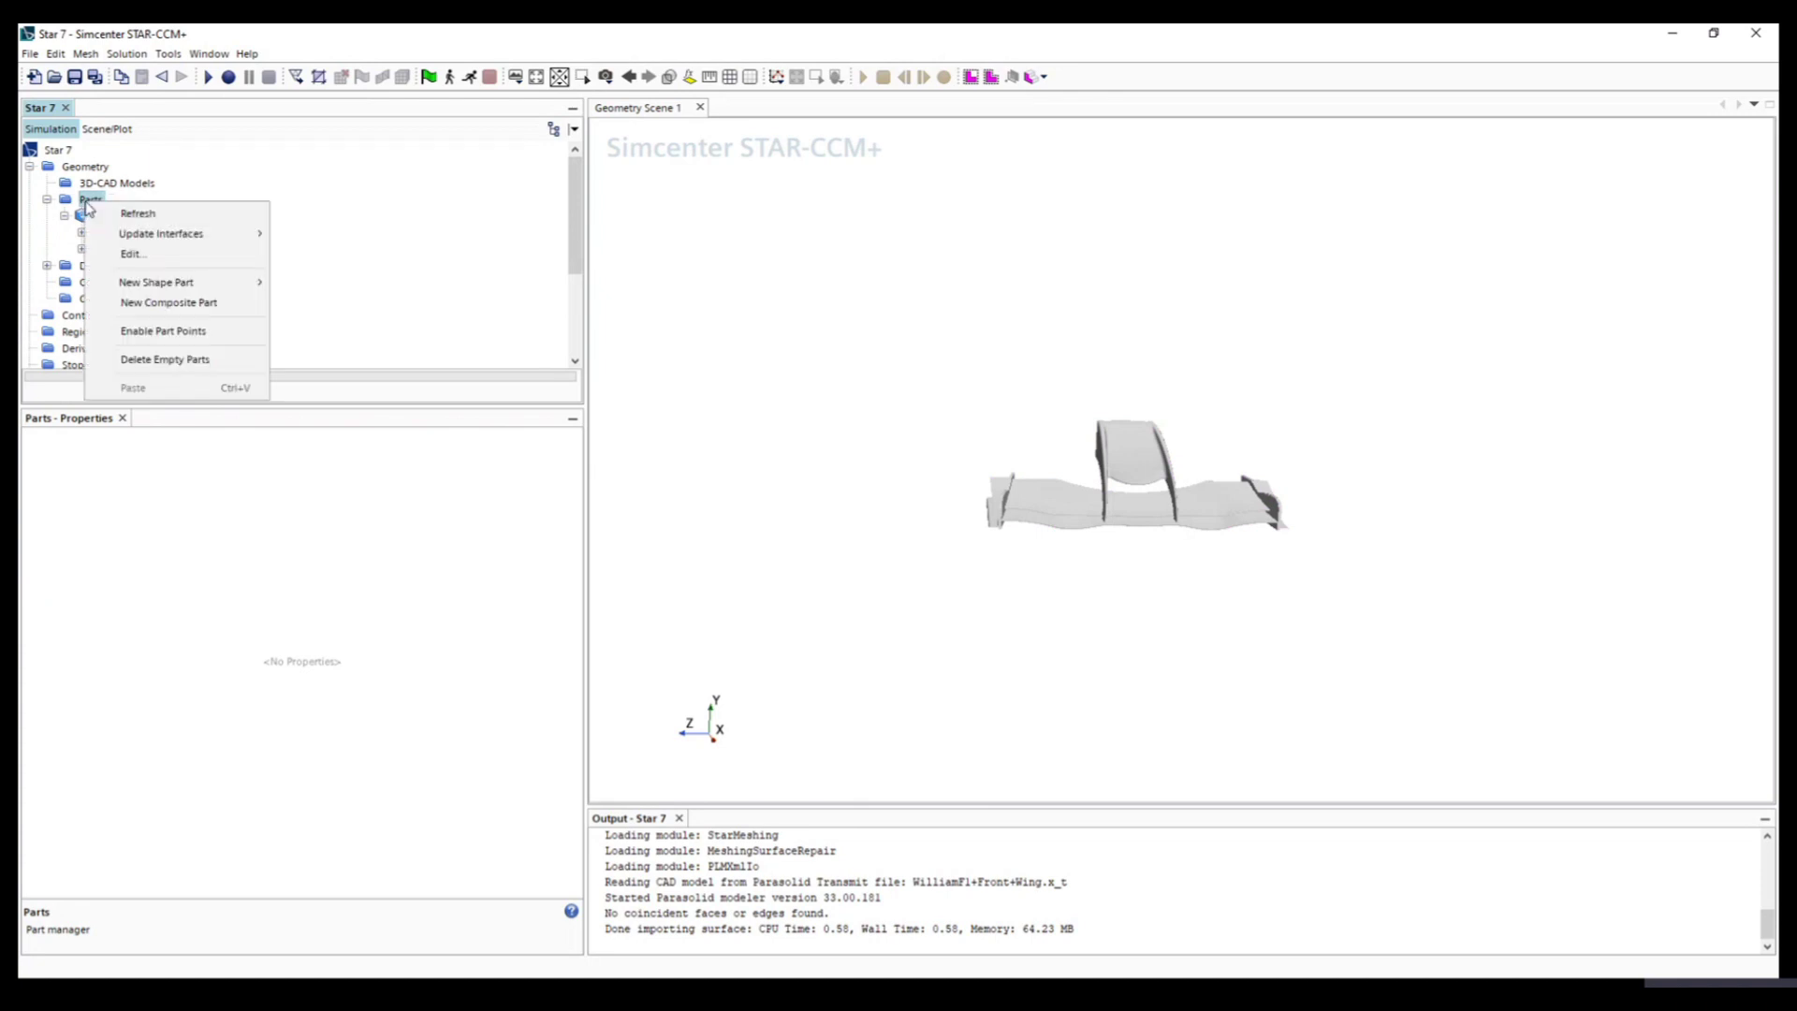
mouse_move(173, 287)
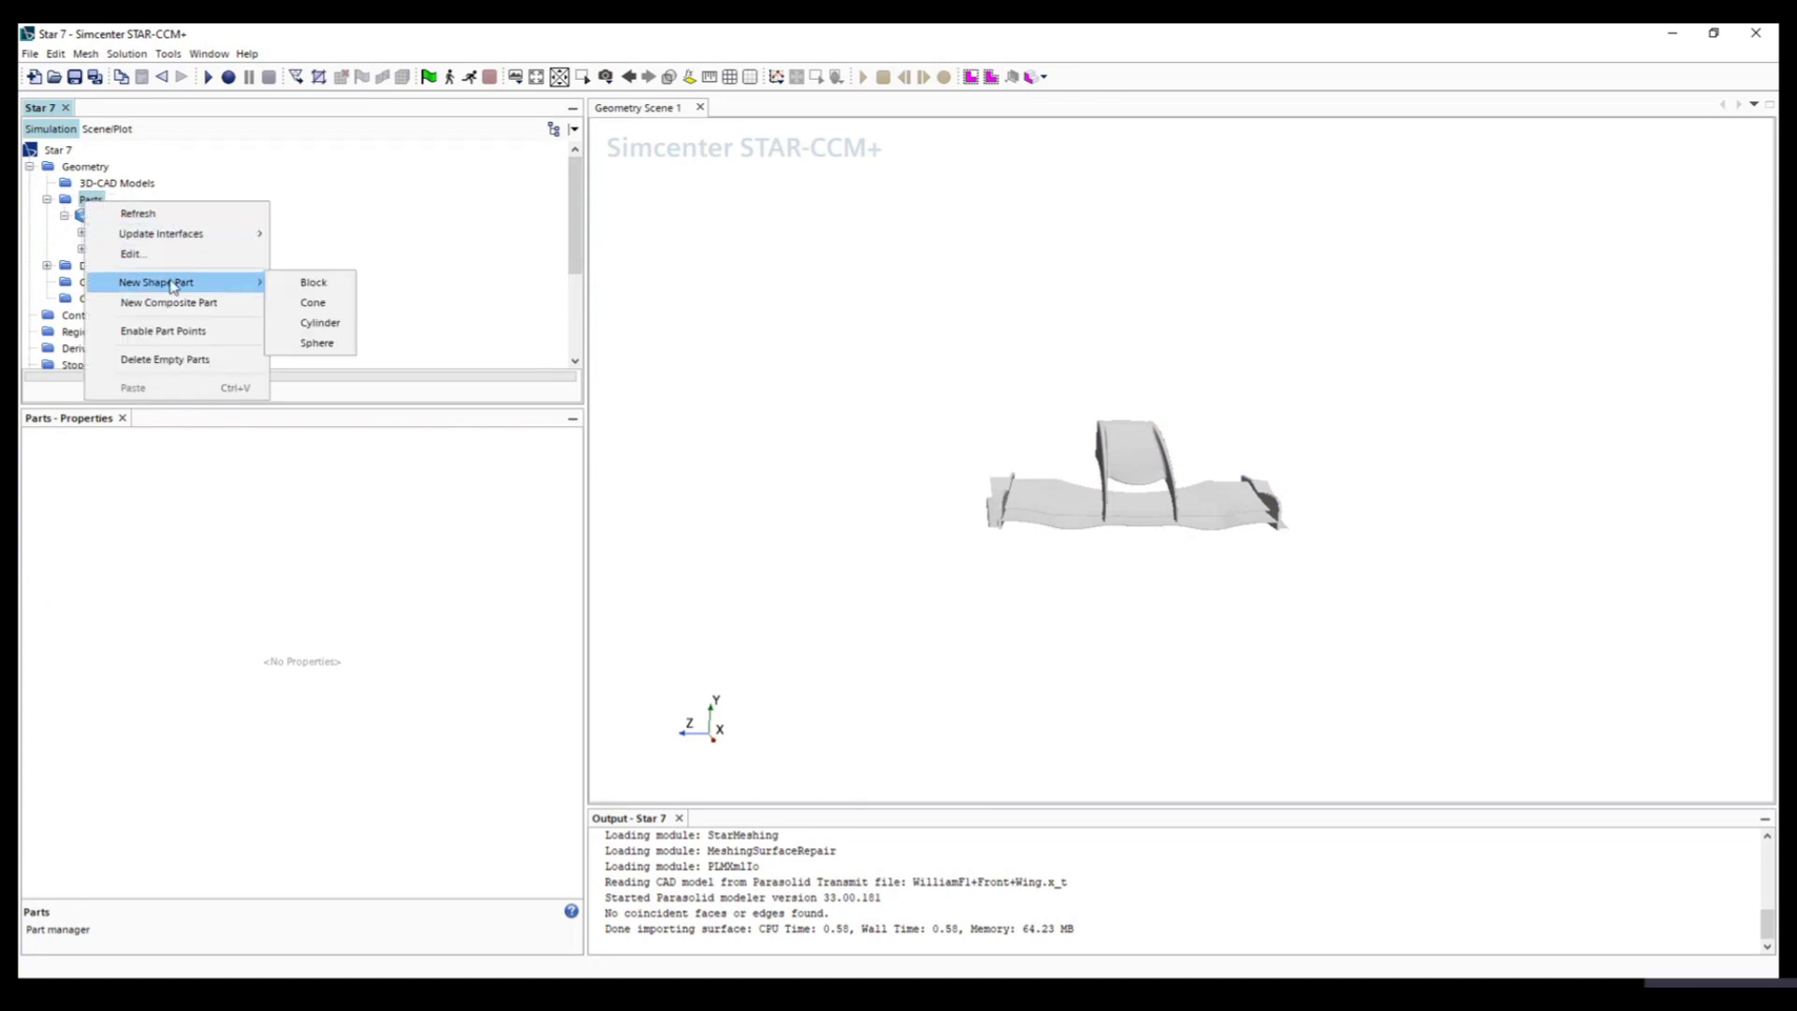
left_click(314, 282)
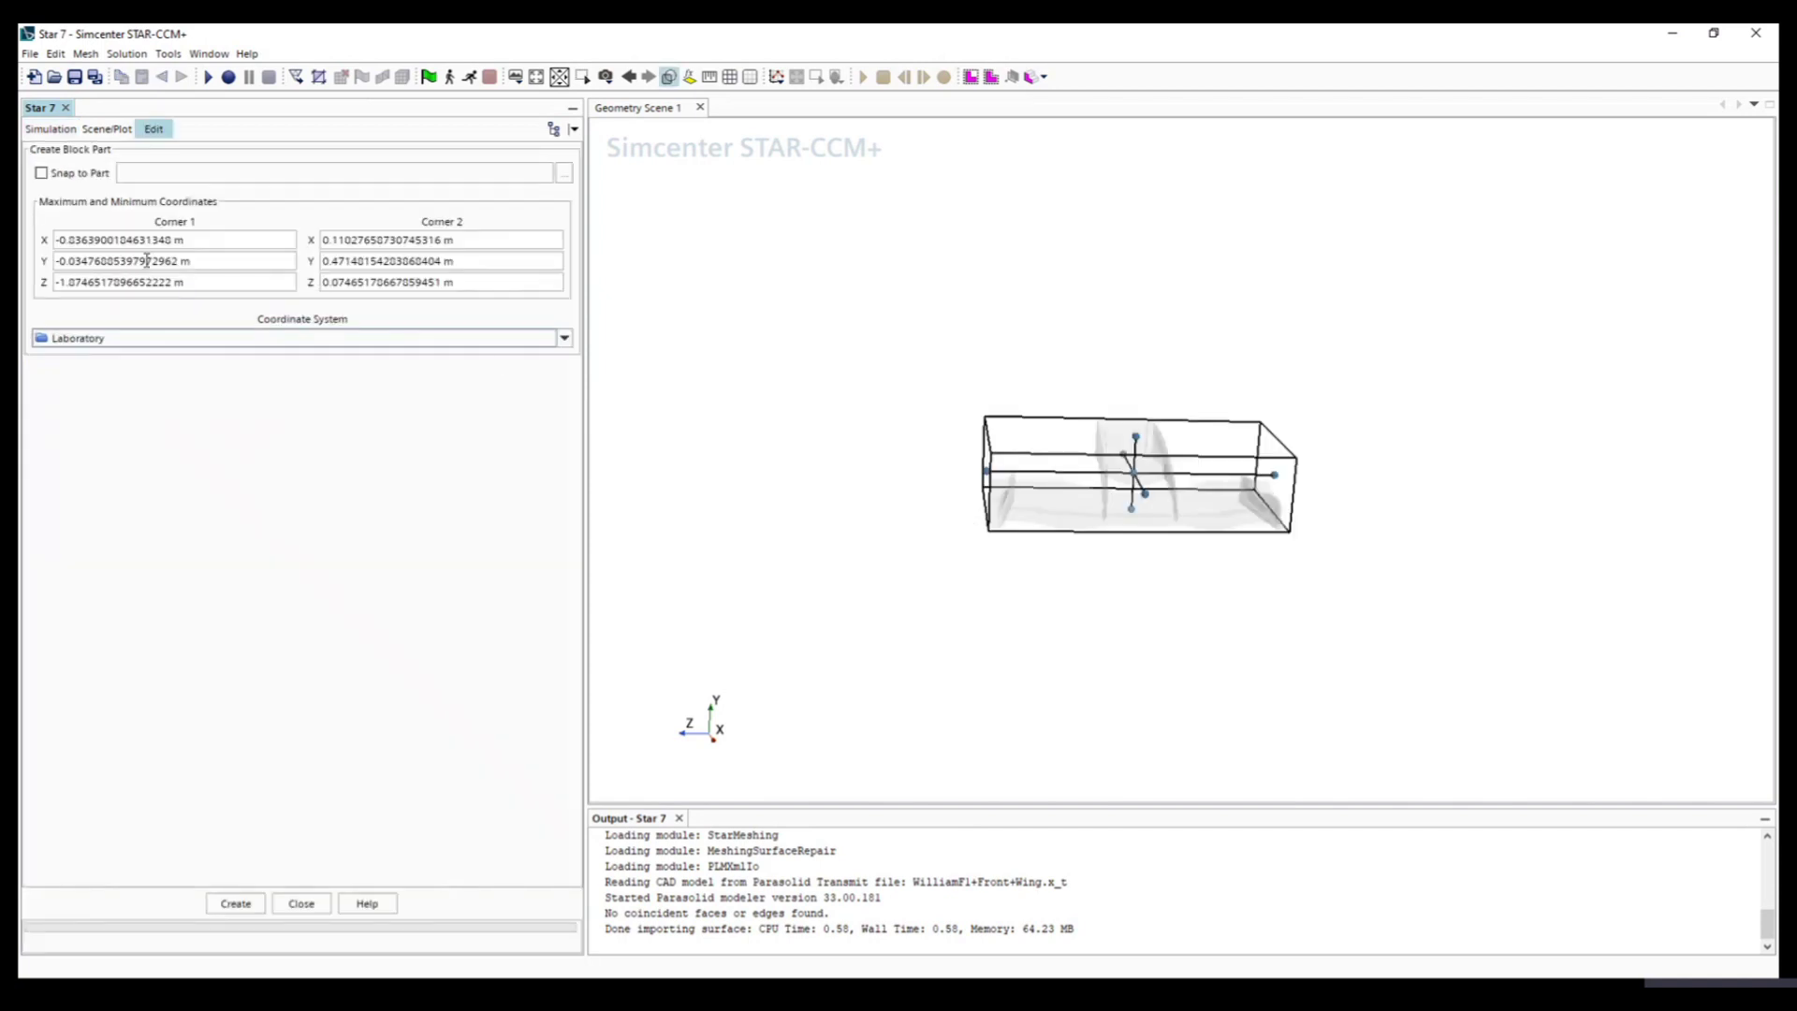
Step: Set the block's Corner 1 coordinates to X -4.0 m, Y -0.3 m and Z -0.9 m
left_click_drag(1193, 608, 1139, 489)
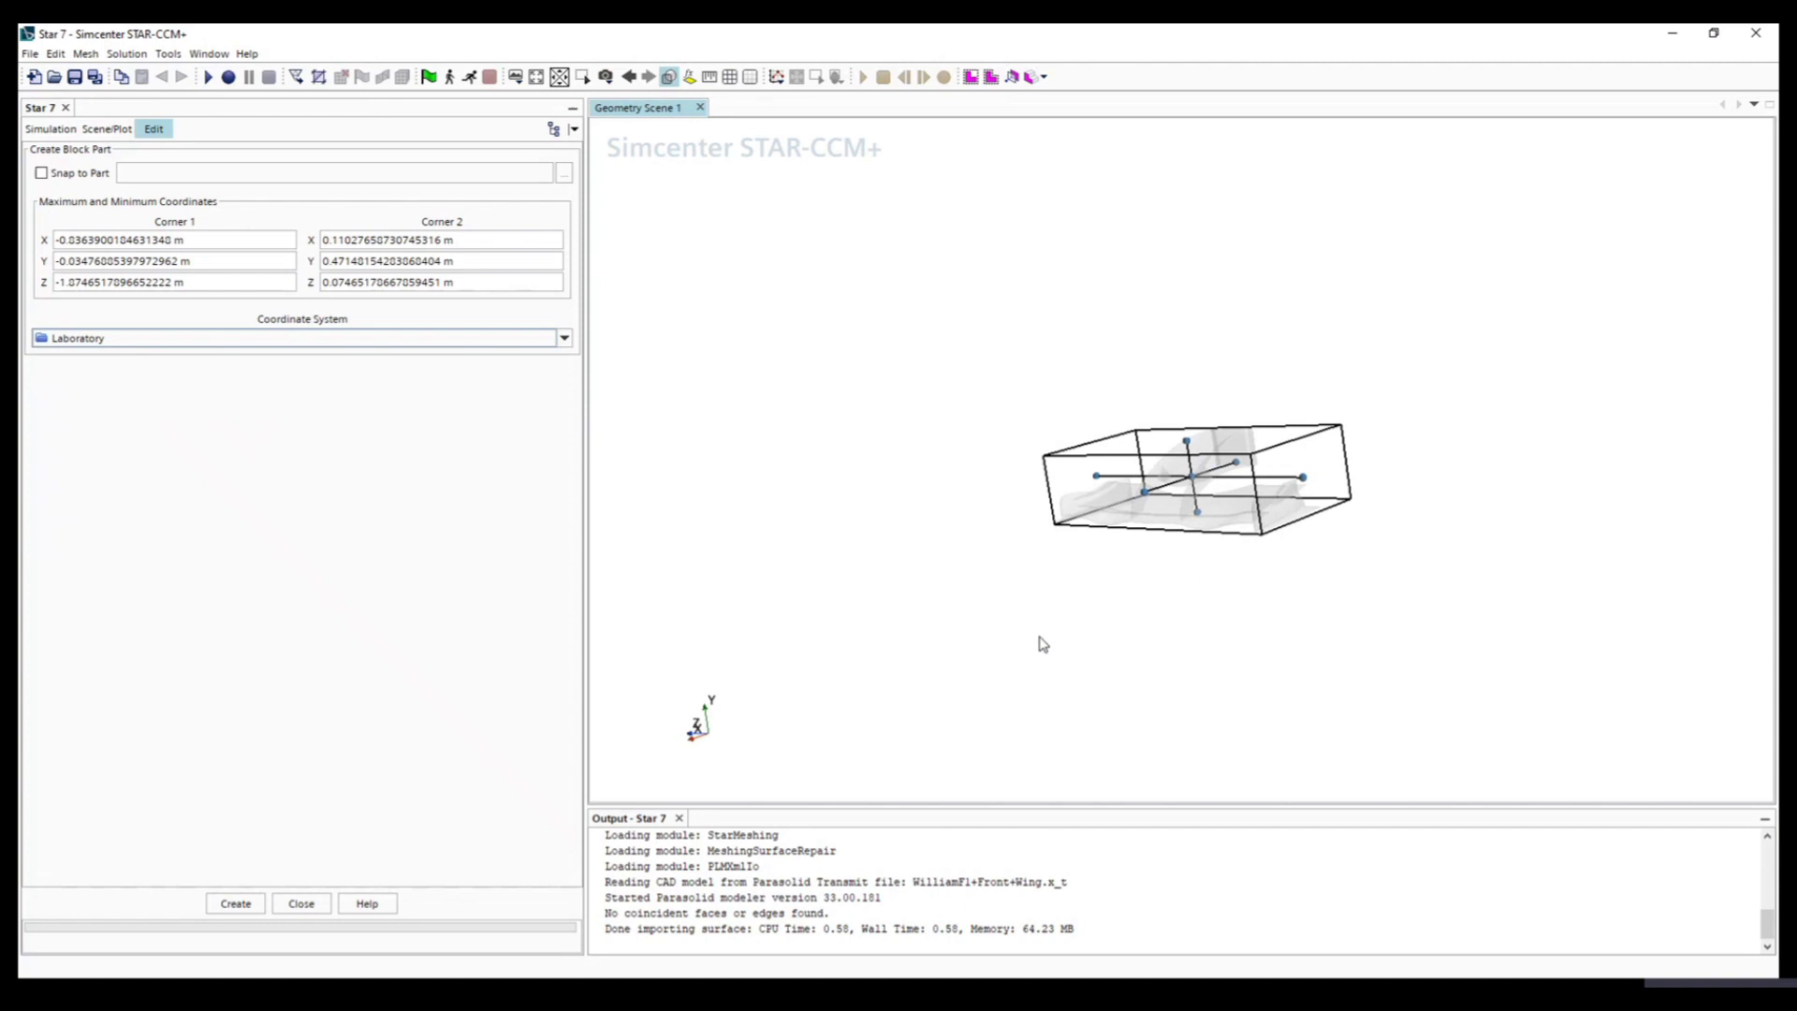
left_click_drag(1037, 635, 1215, 629)
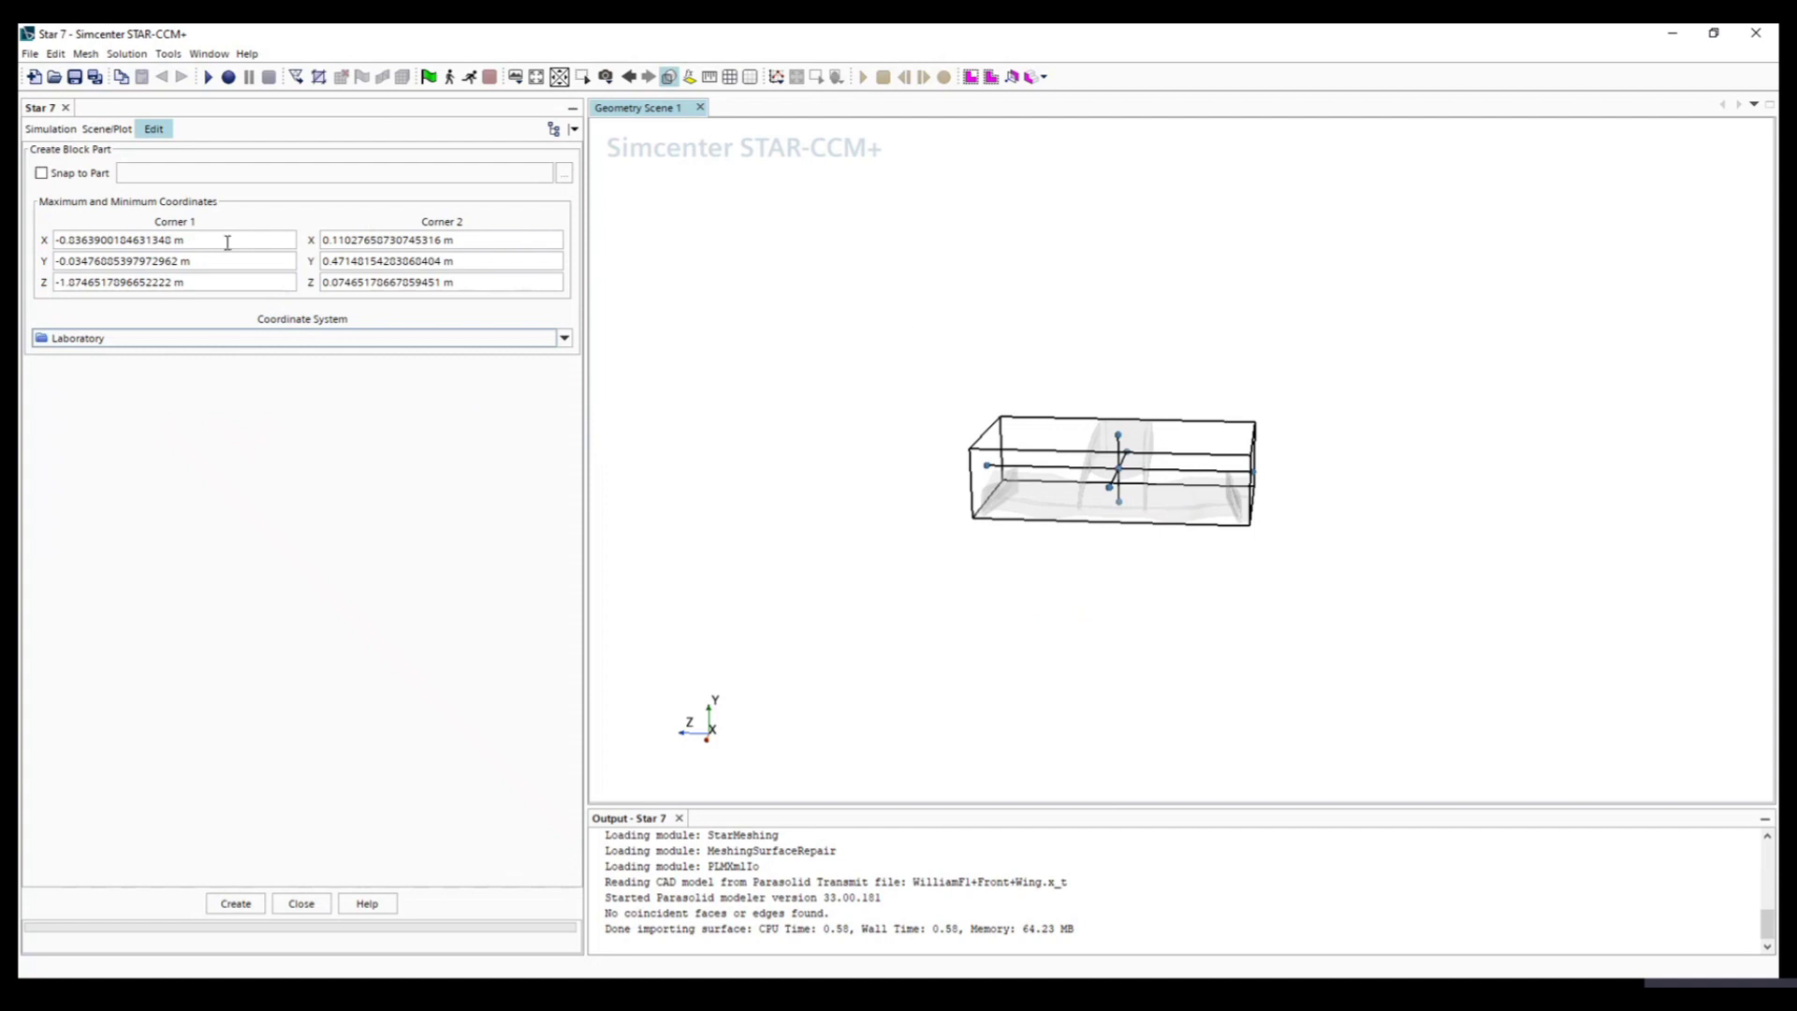
left_click_drag(56, 240, 170, 240)
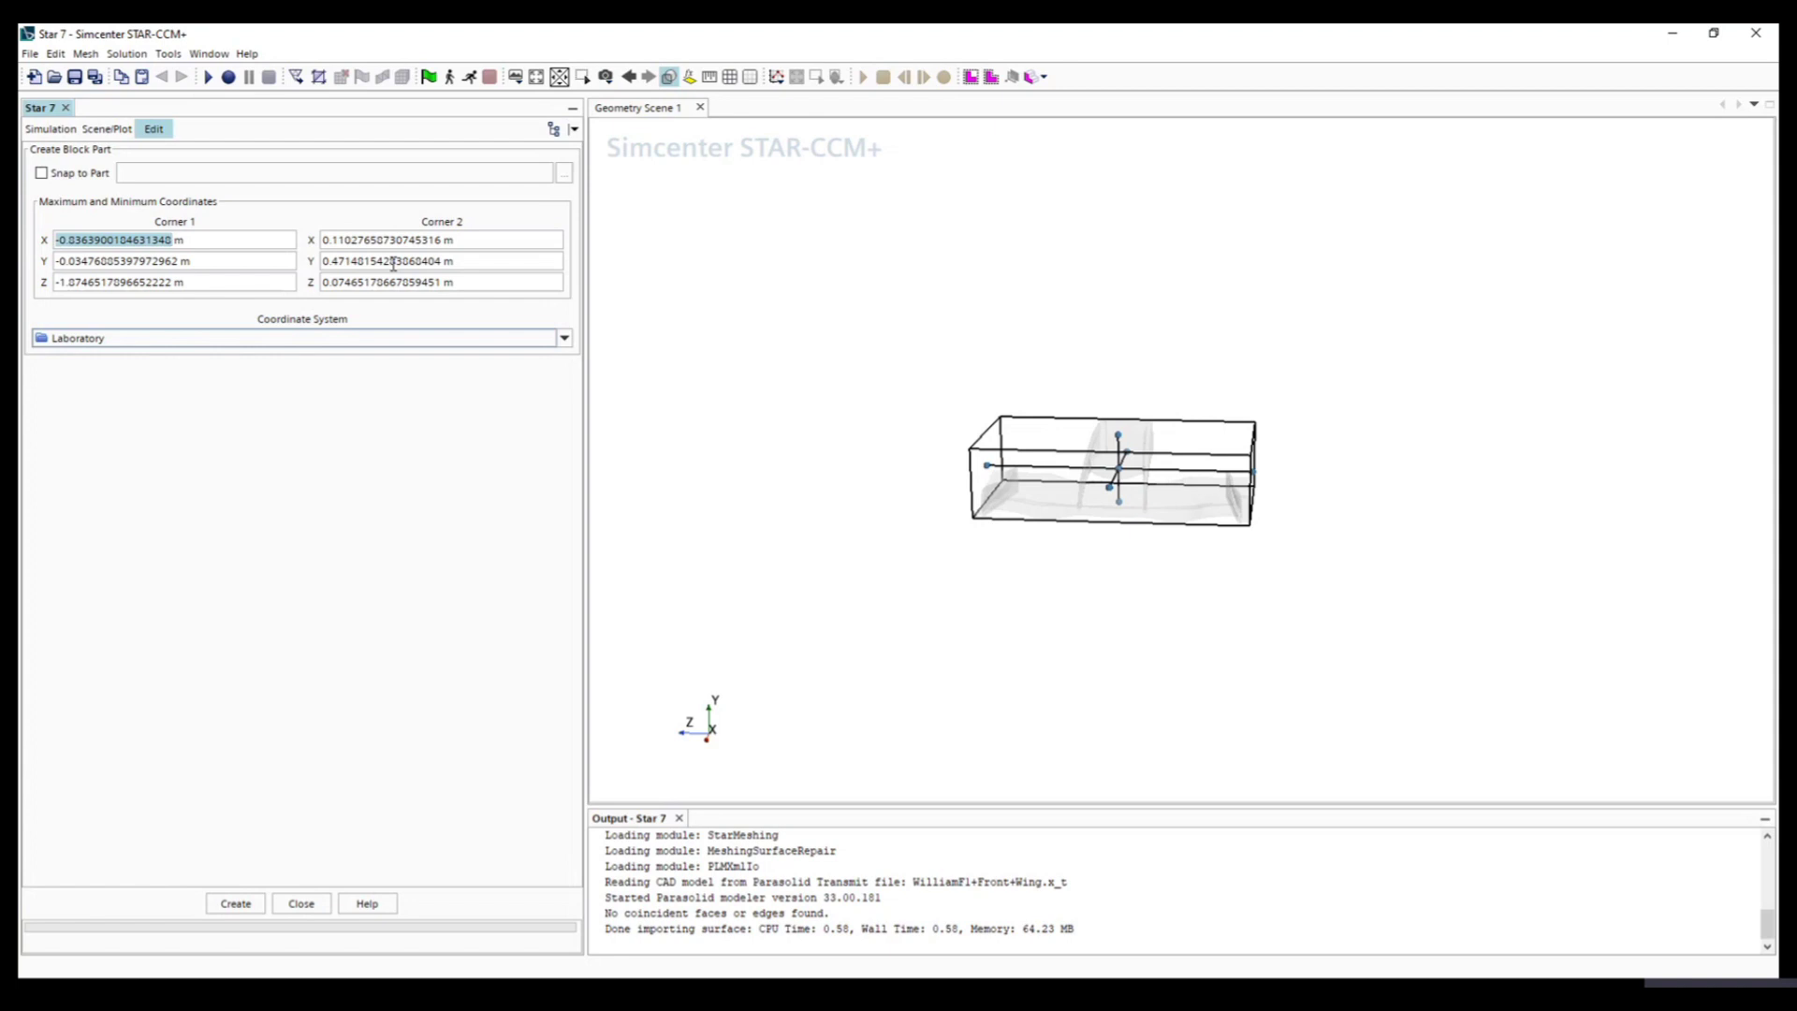
type("-4.0")
key("Return")
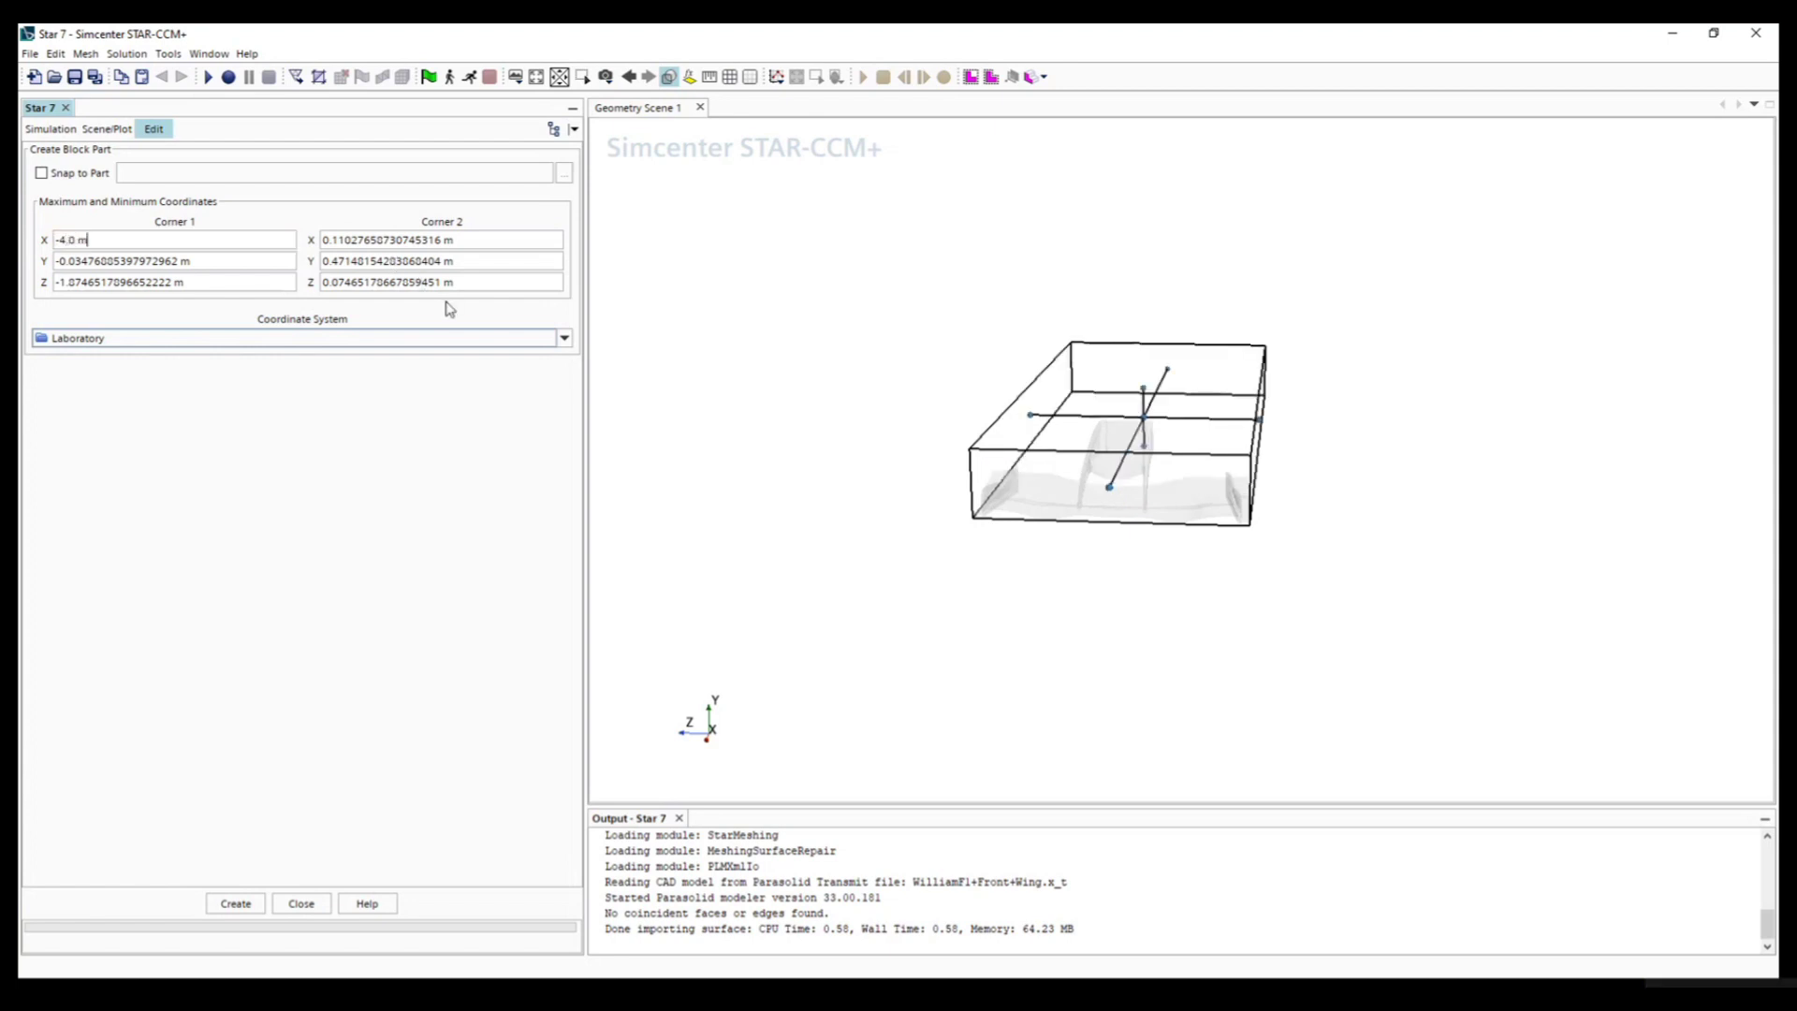
key("Tab")
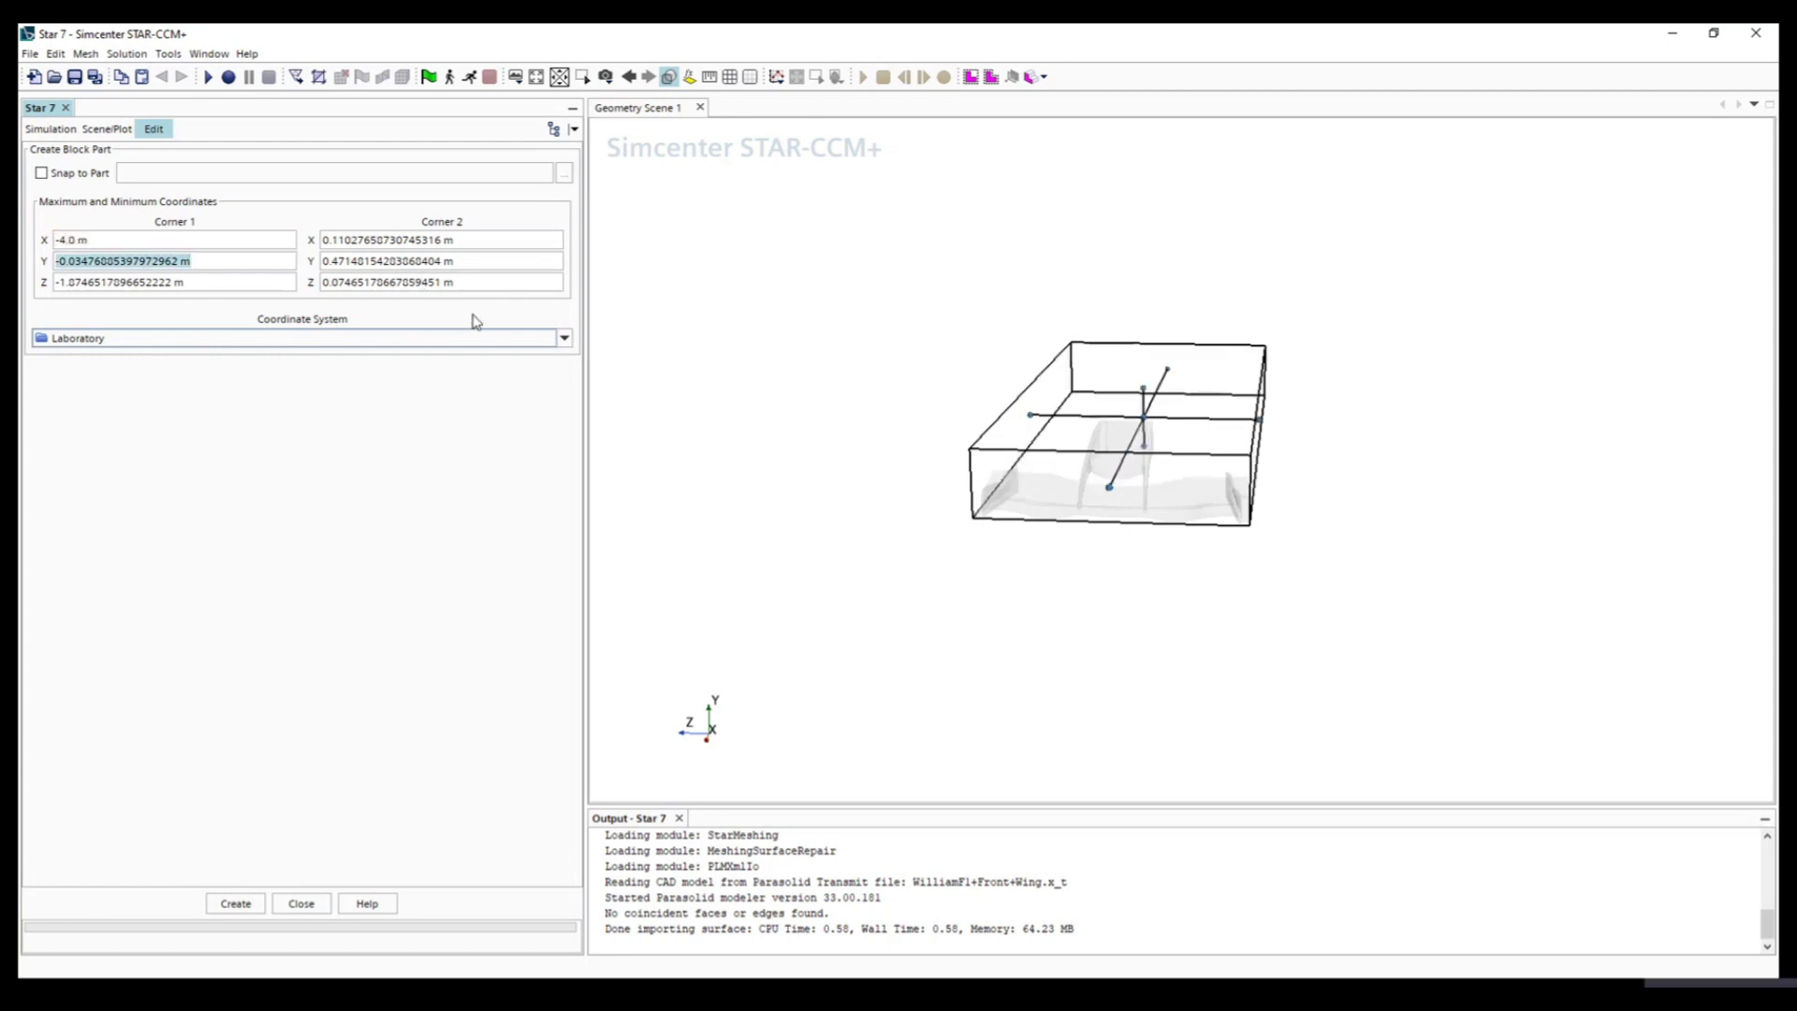
type("-0.3")
key("Return")
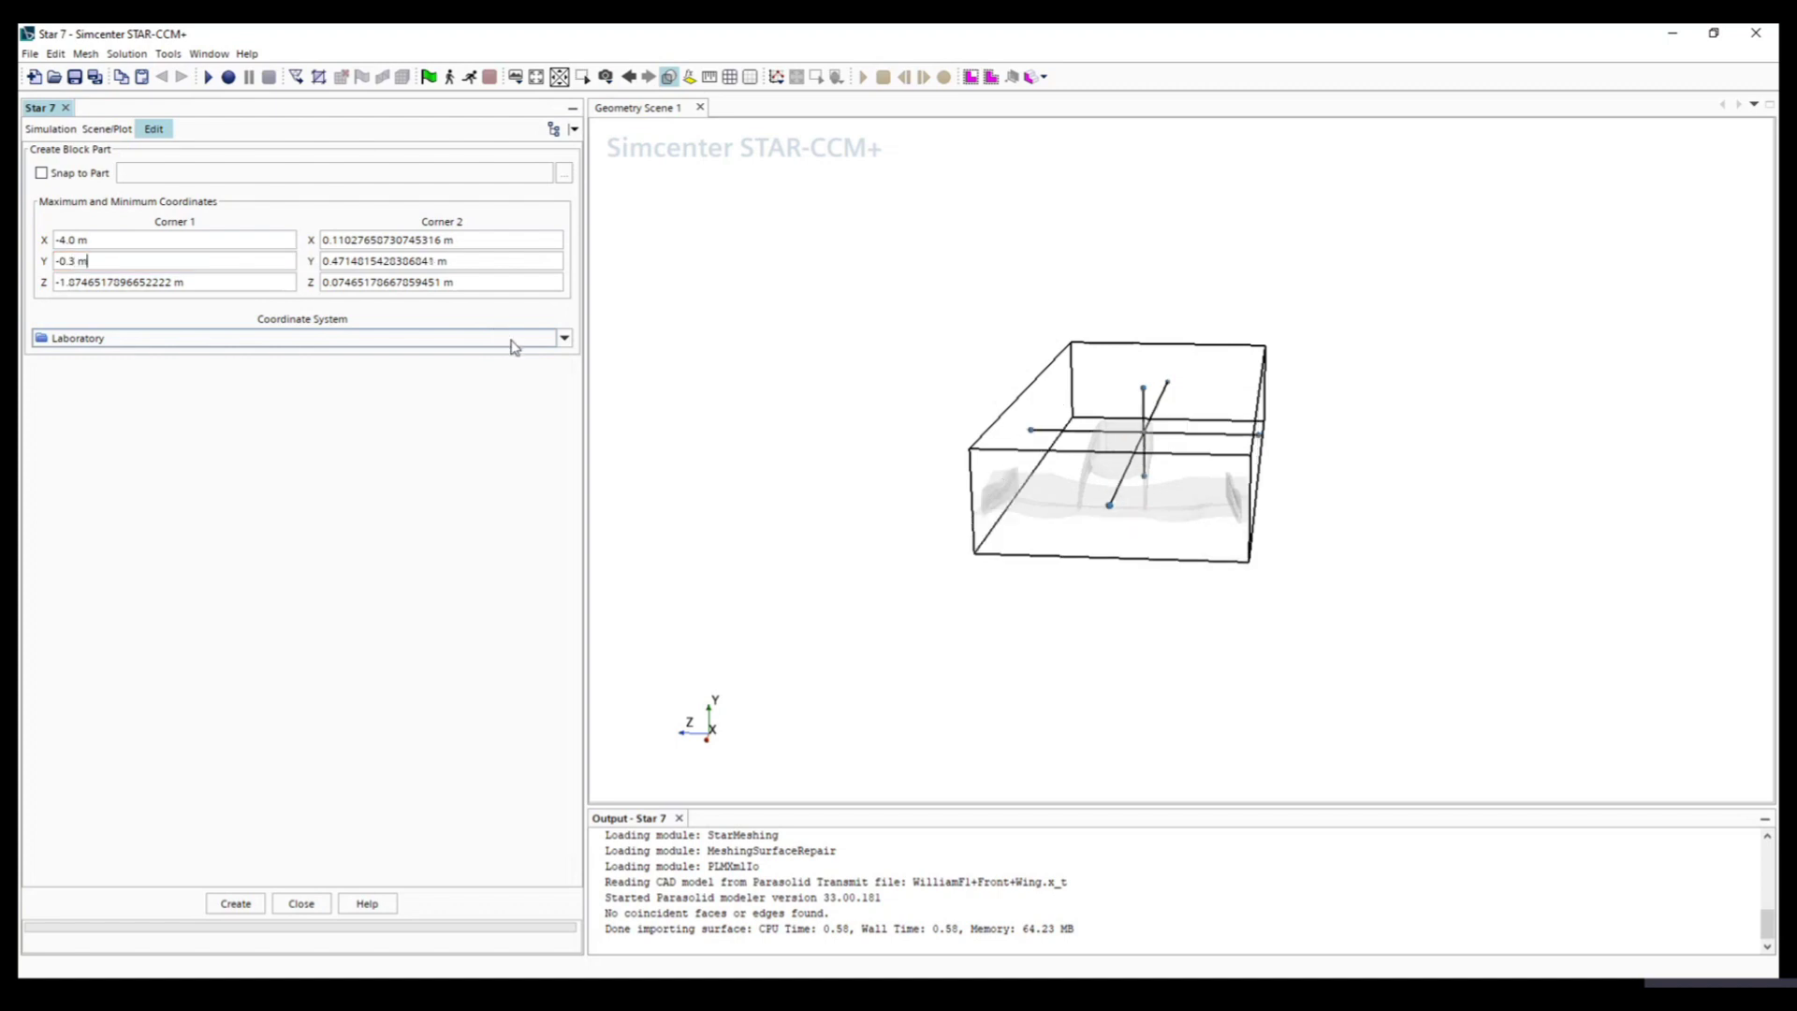
key("Tab")
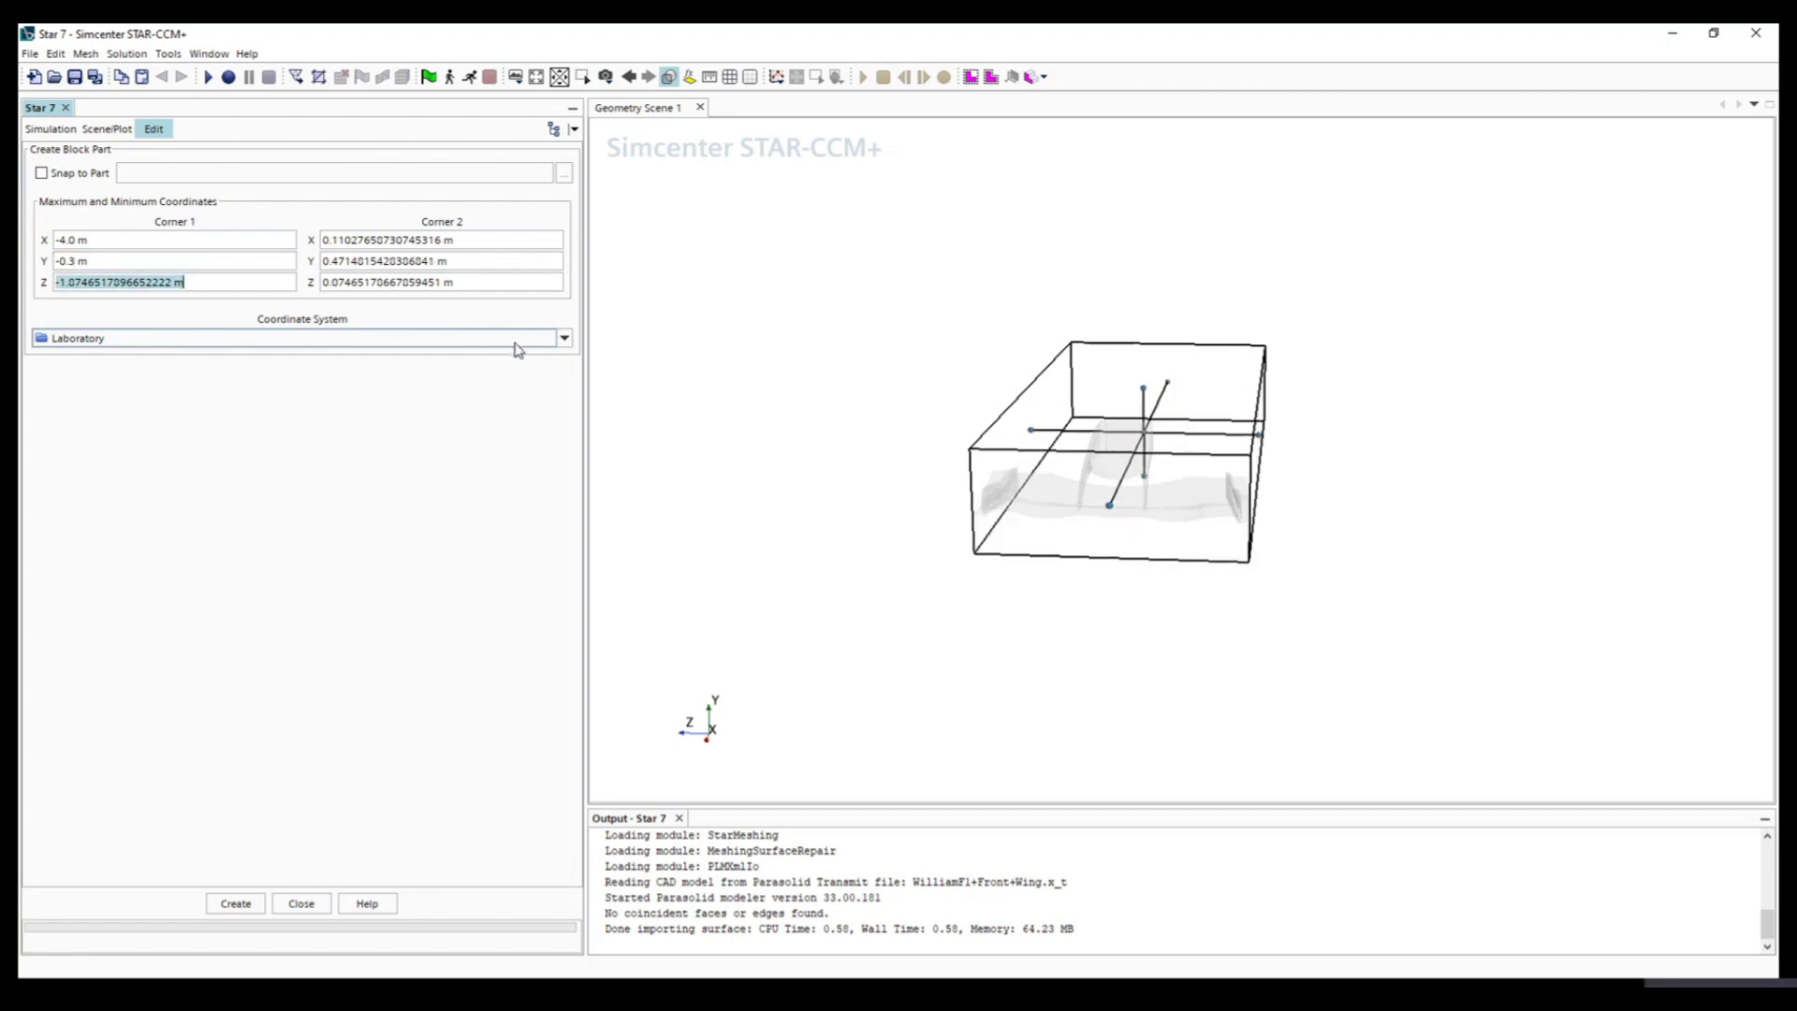
type("-0")
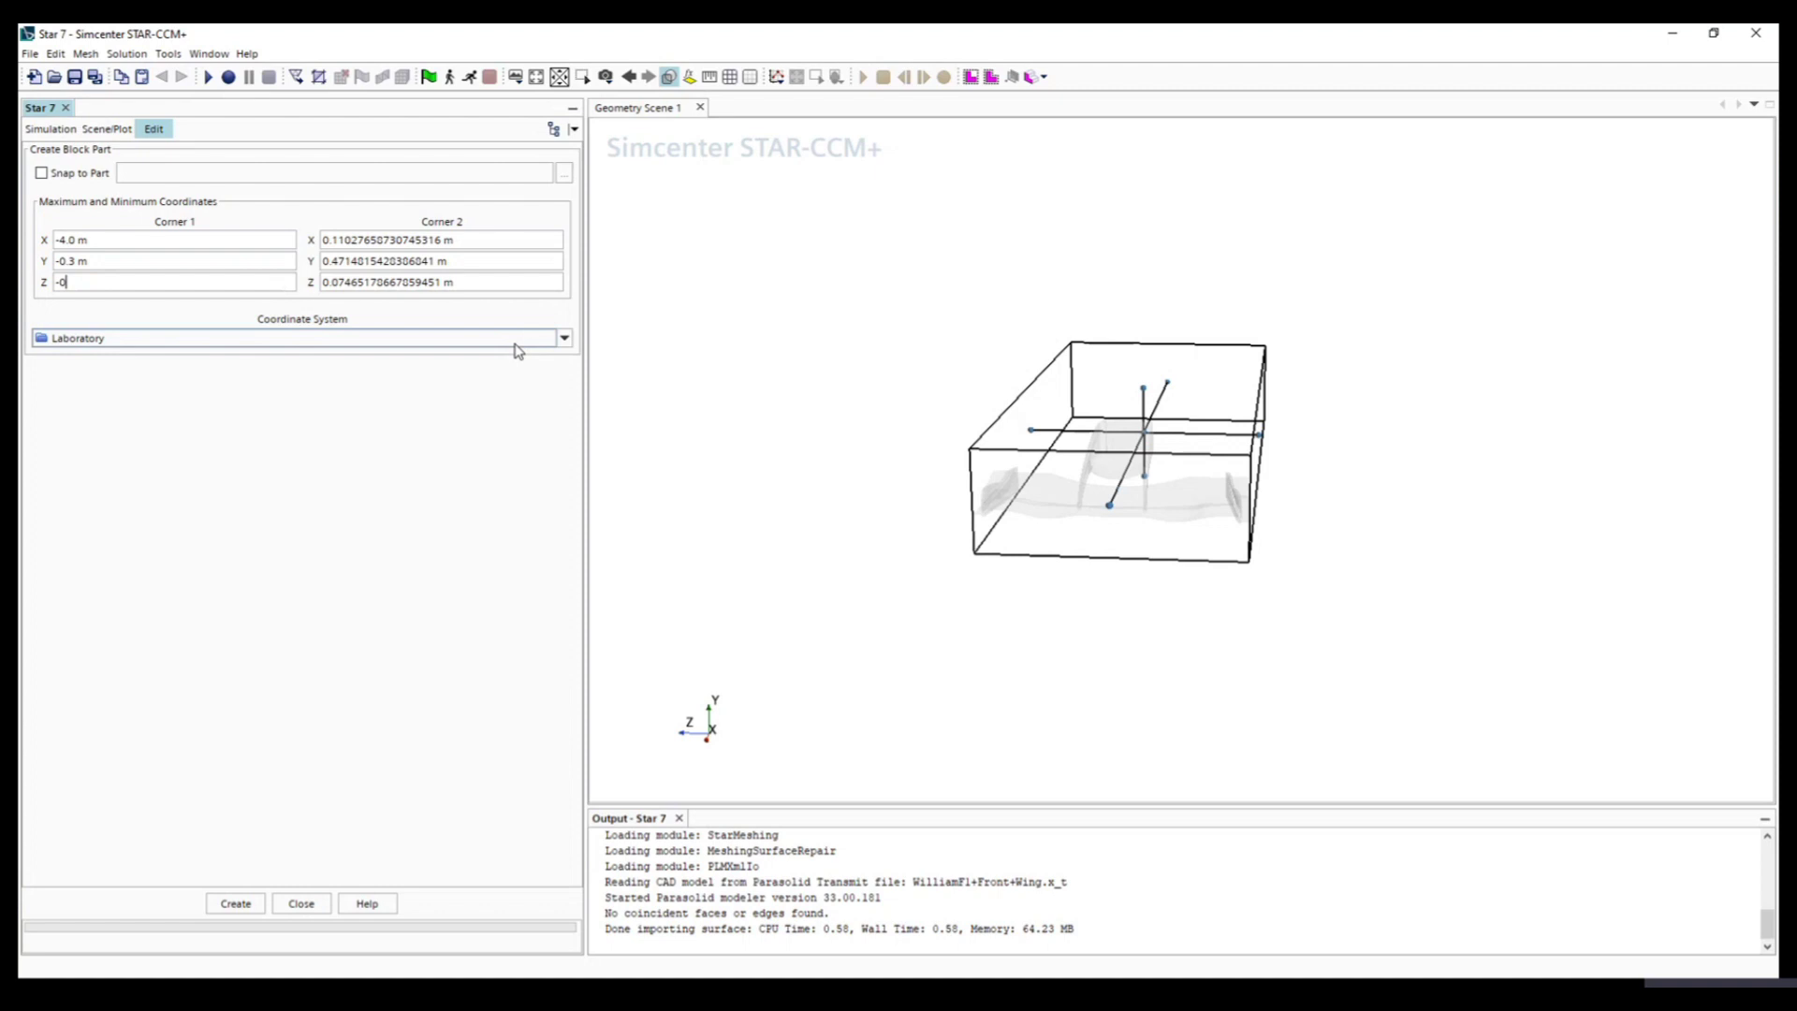
type(".9")
key("Return")
Step: Set the scene to parallel projection and orient it to the +Z view with +Y up
left_click_drag(1259, 613, 1467, 501)
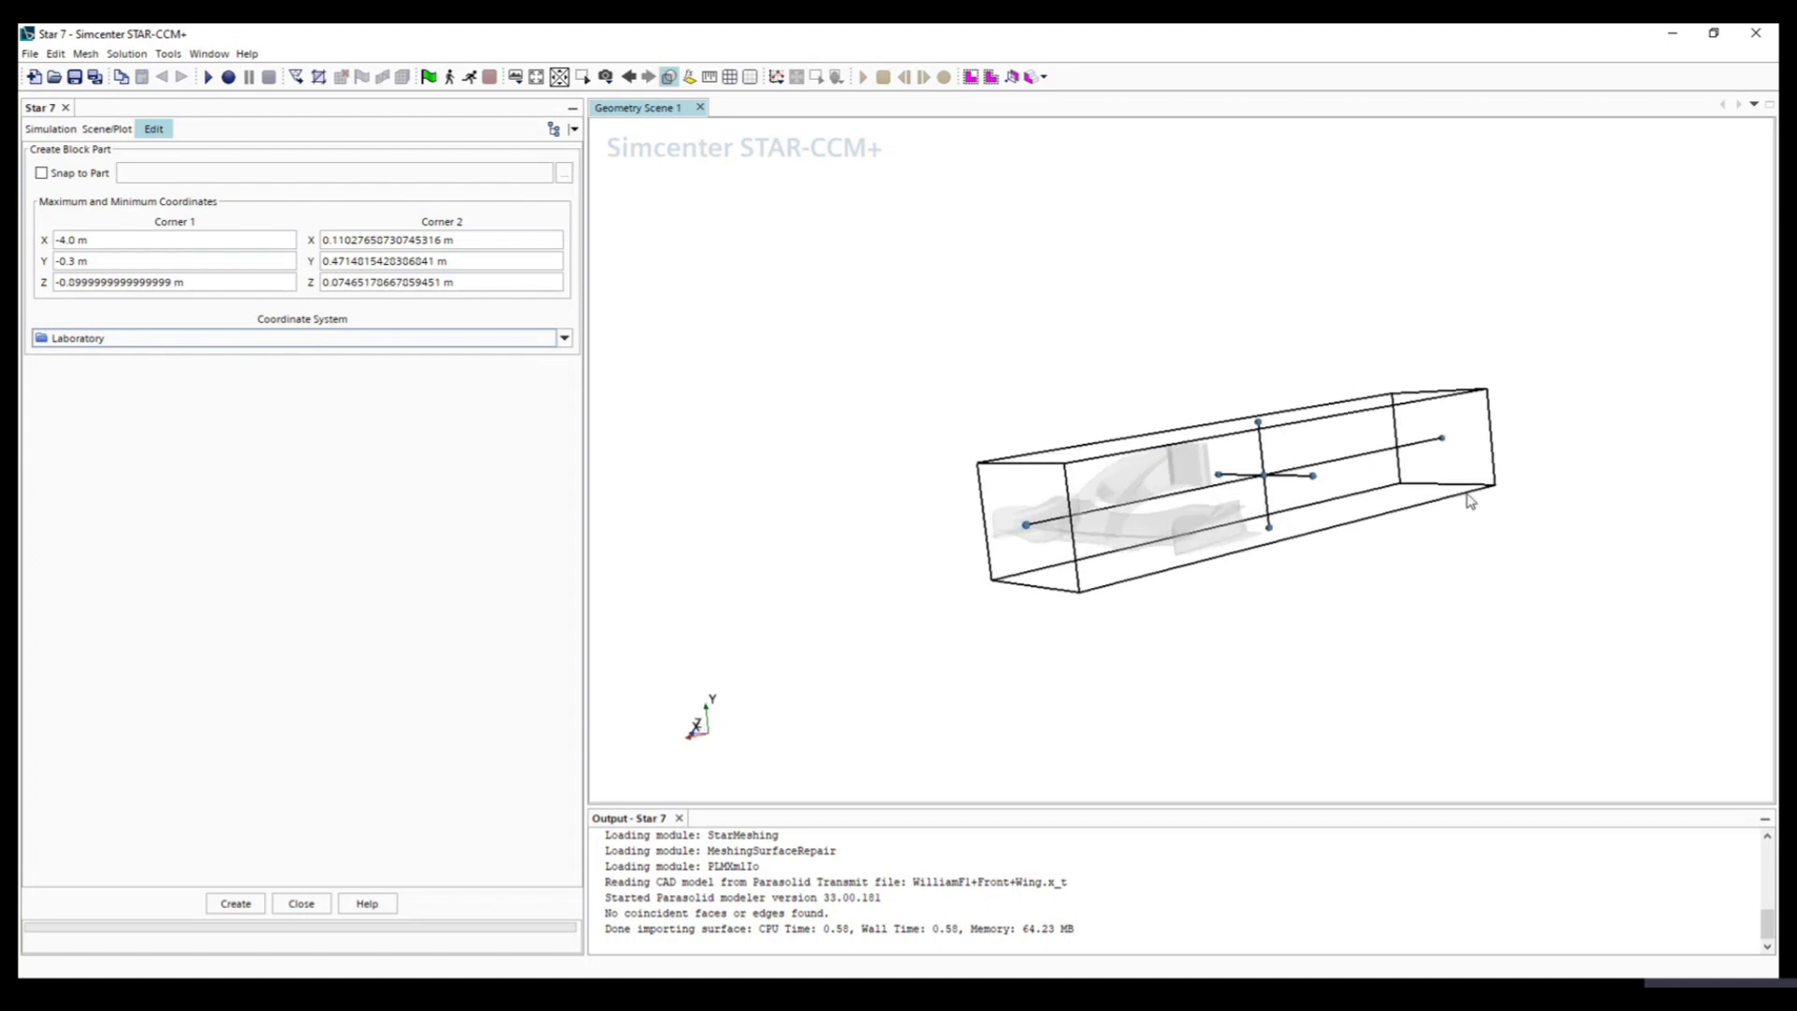
left_click_drag(1383, 599, 1187, 555)
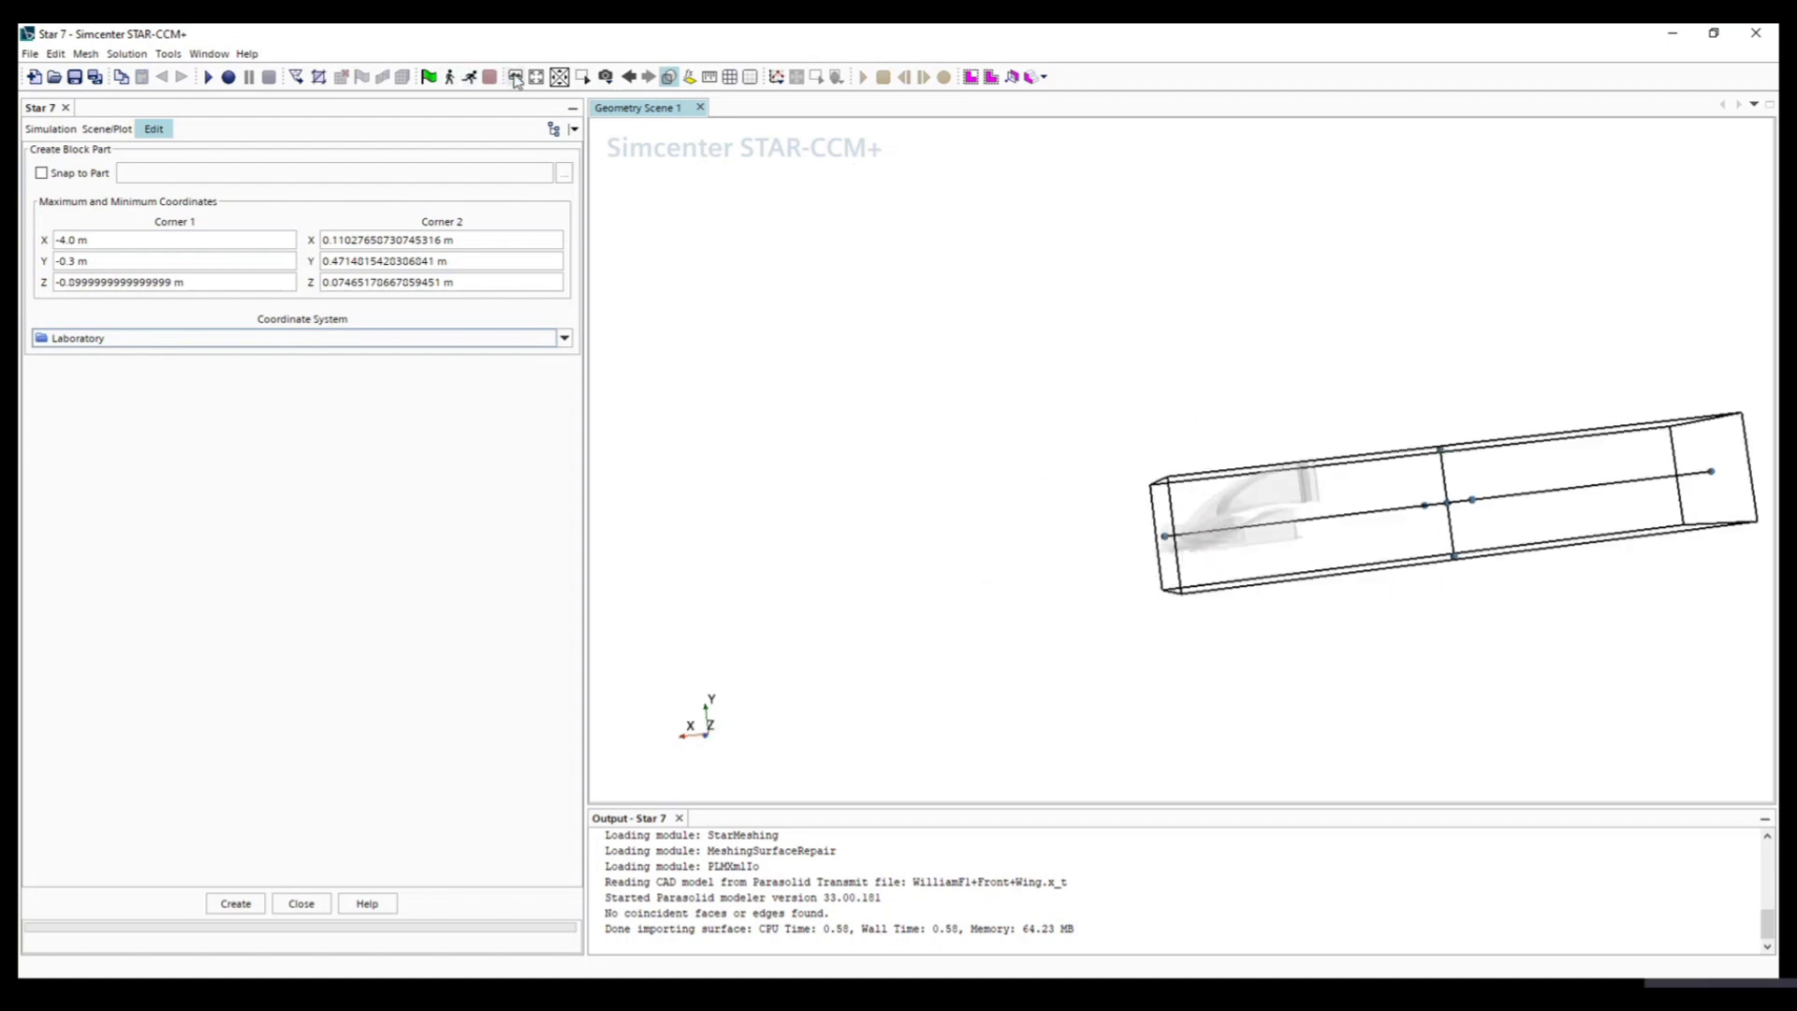
left_click(605, 76)
mouse_move(693, 161)
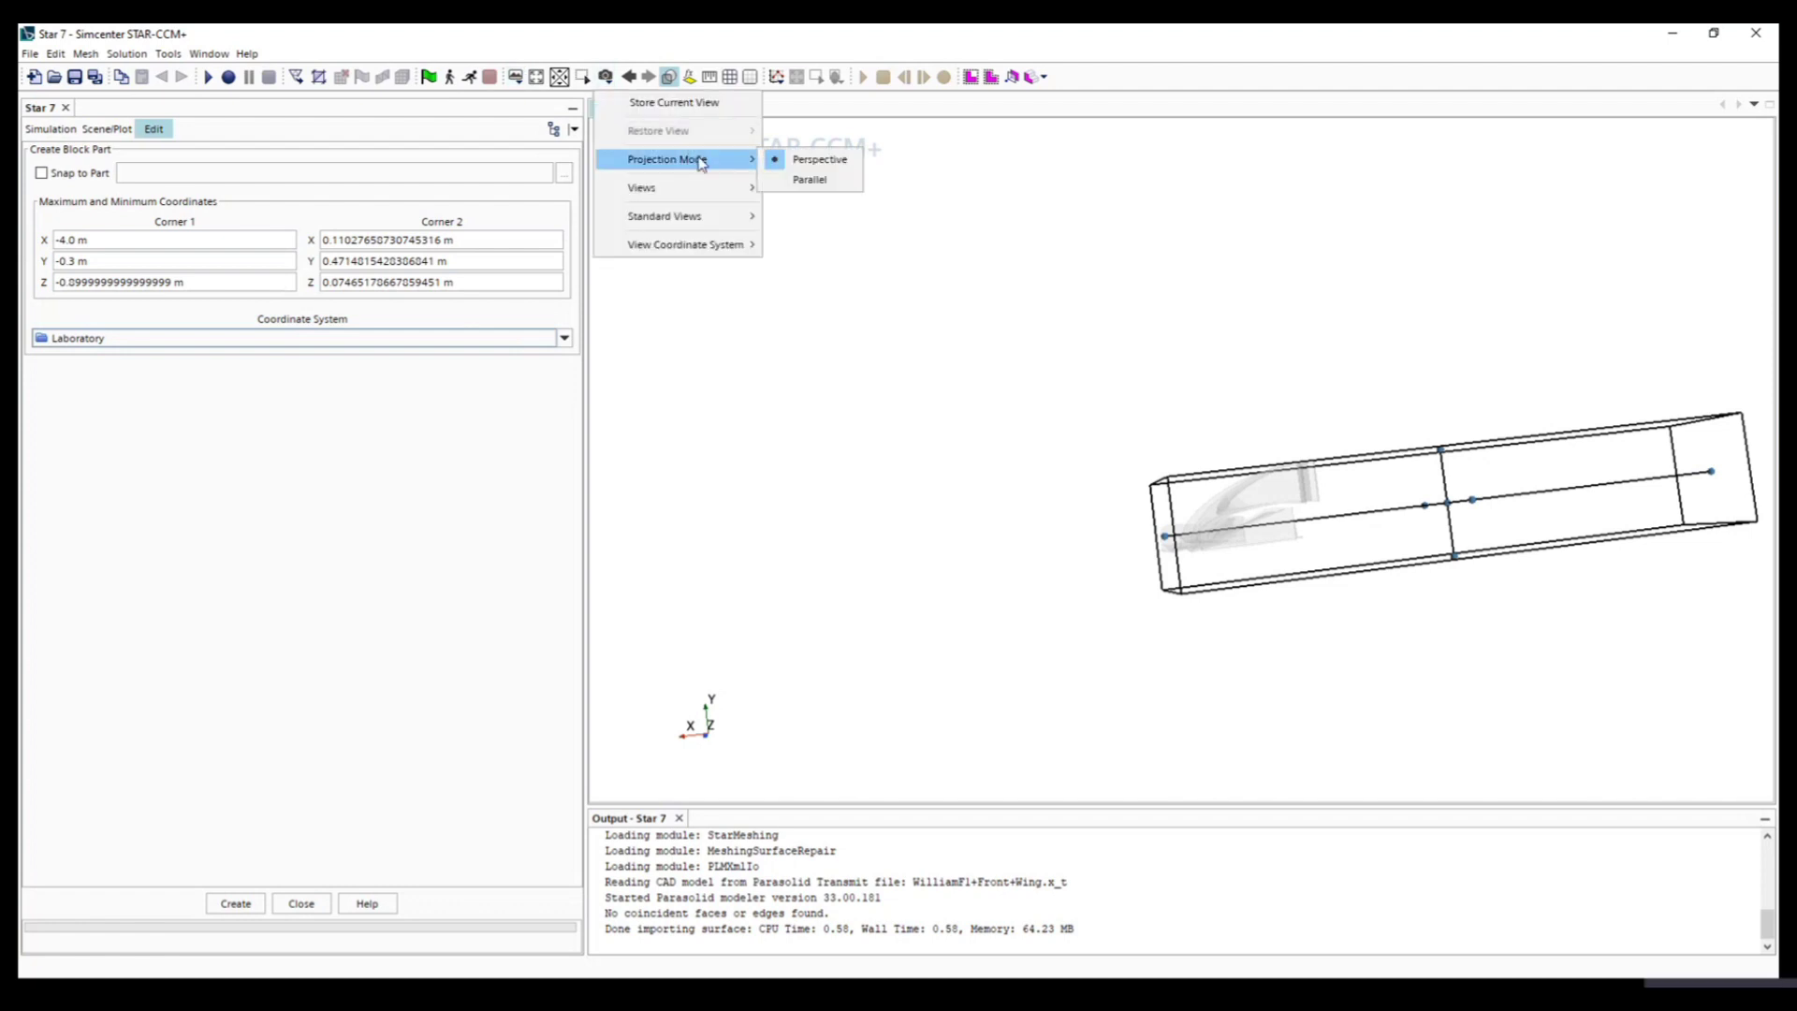
left_click(811, 180)
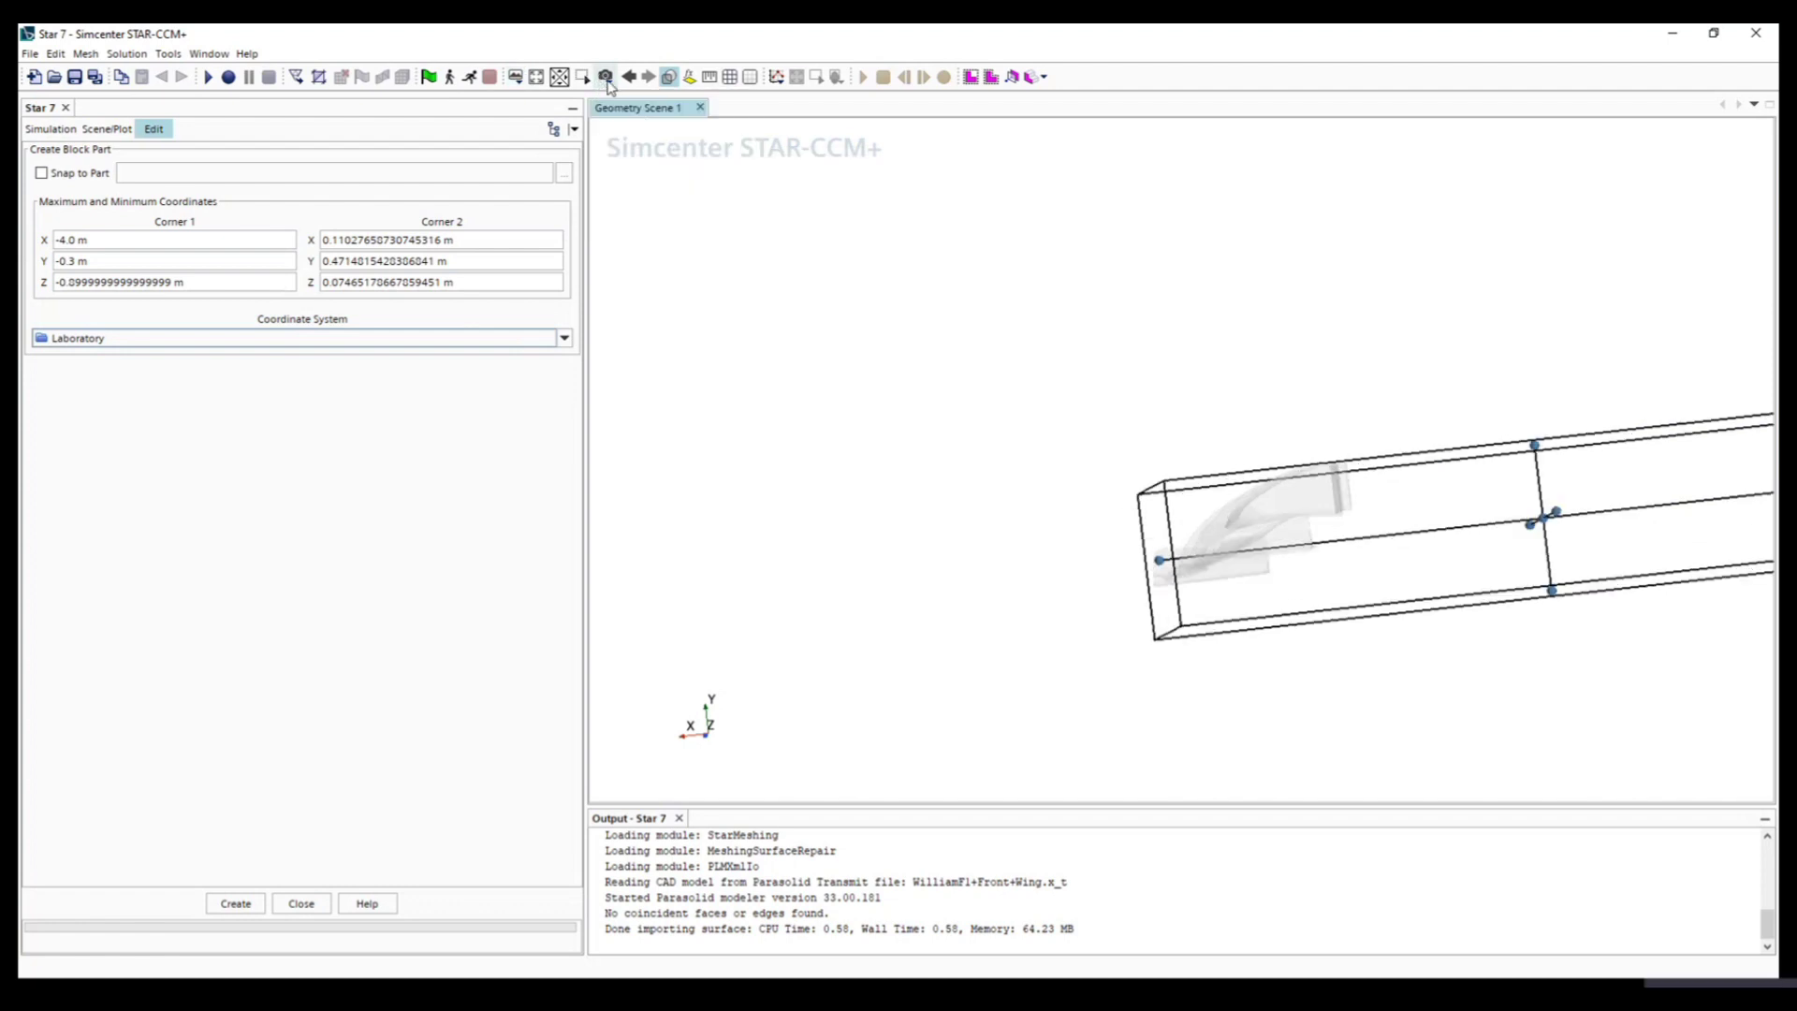
left_click(605, 76)
mouse_move(664, 185)
mouse_move(845, 271)
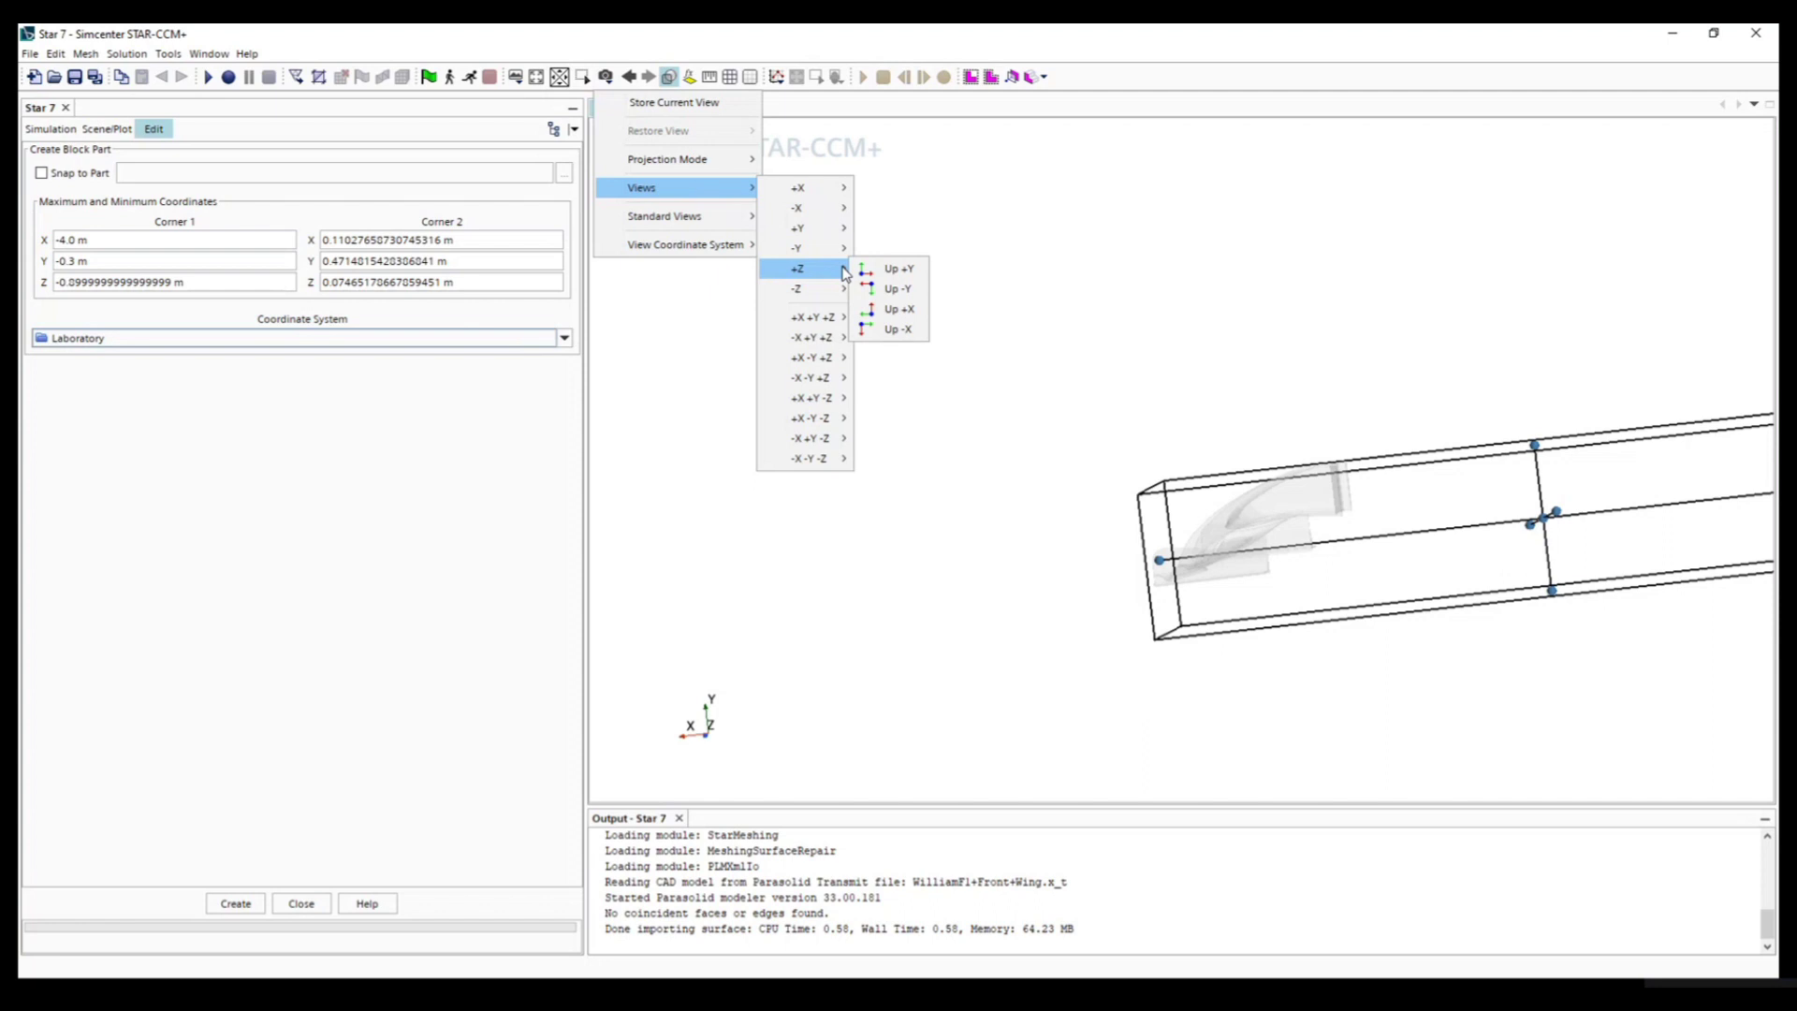
left_click(901, 273)
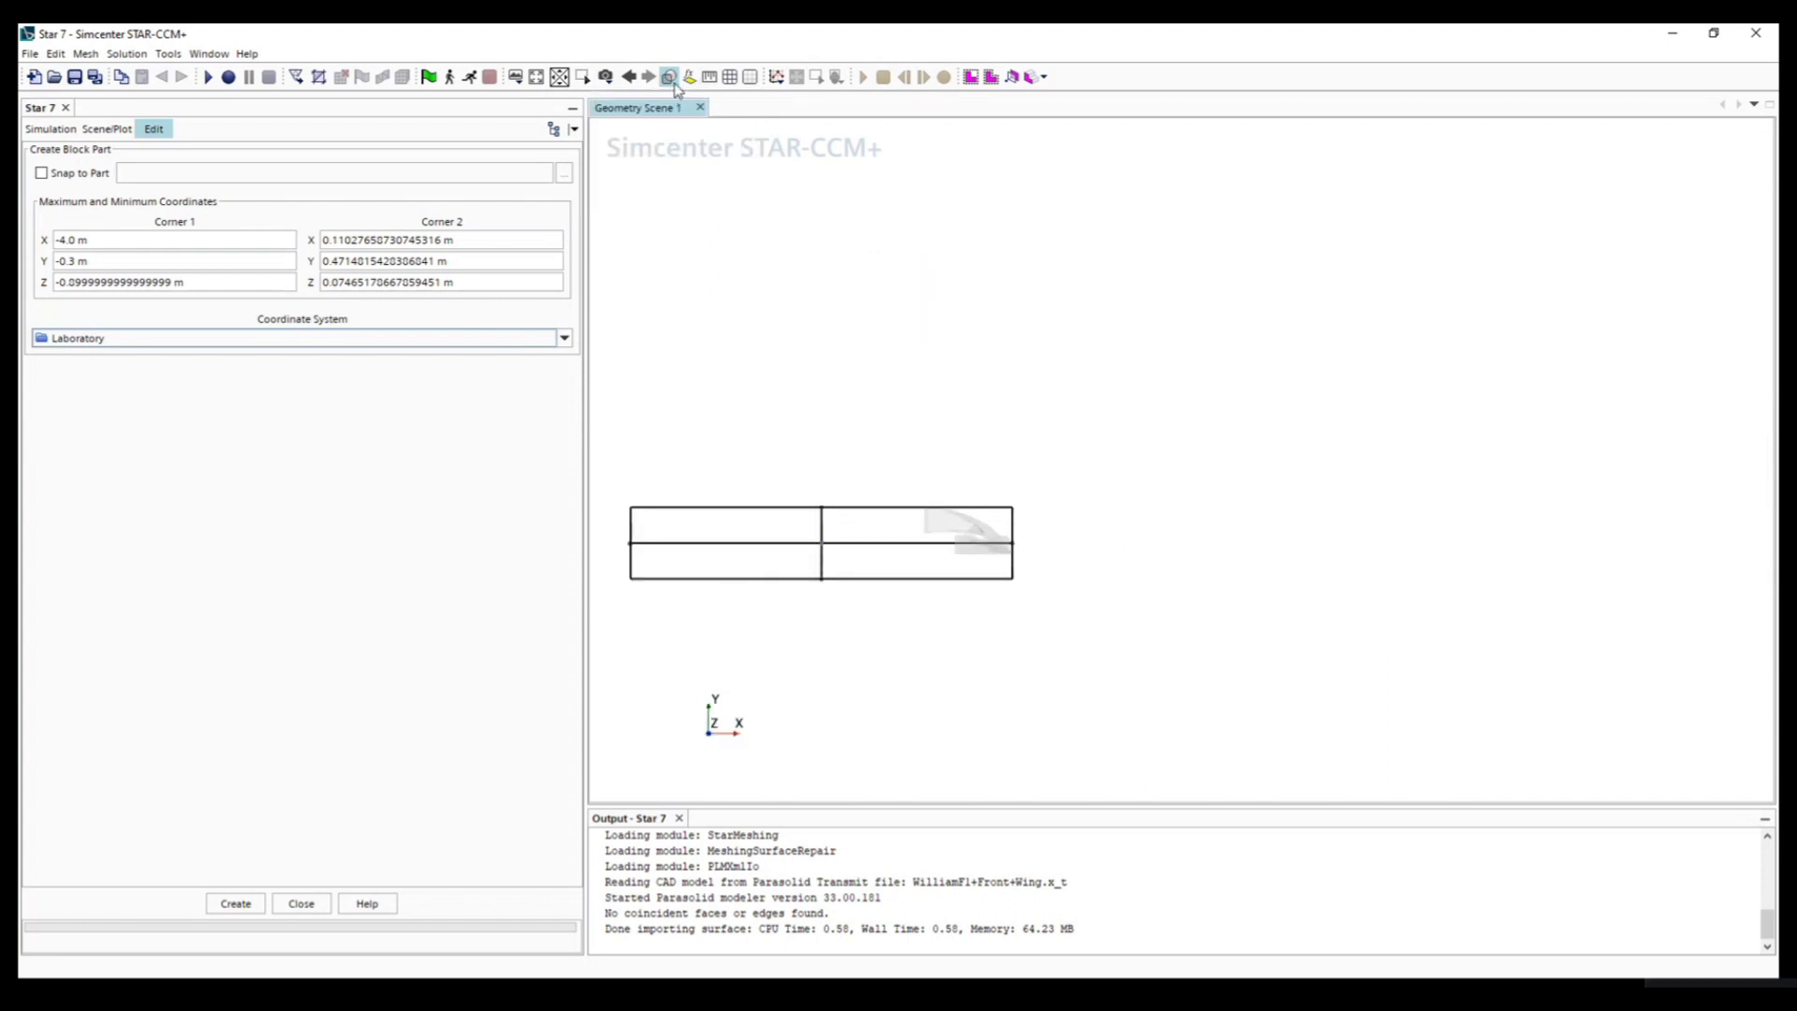
Step: Try orienting the scene to the +Z view with -Y up
left_click(606, 76)
mouse_move(656, 187)
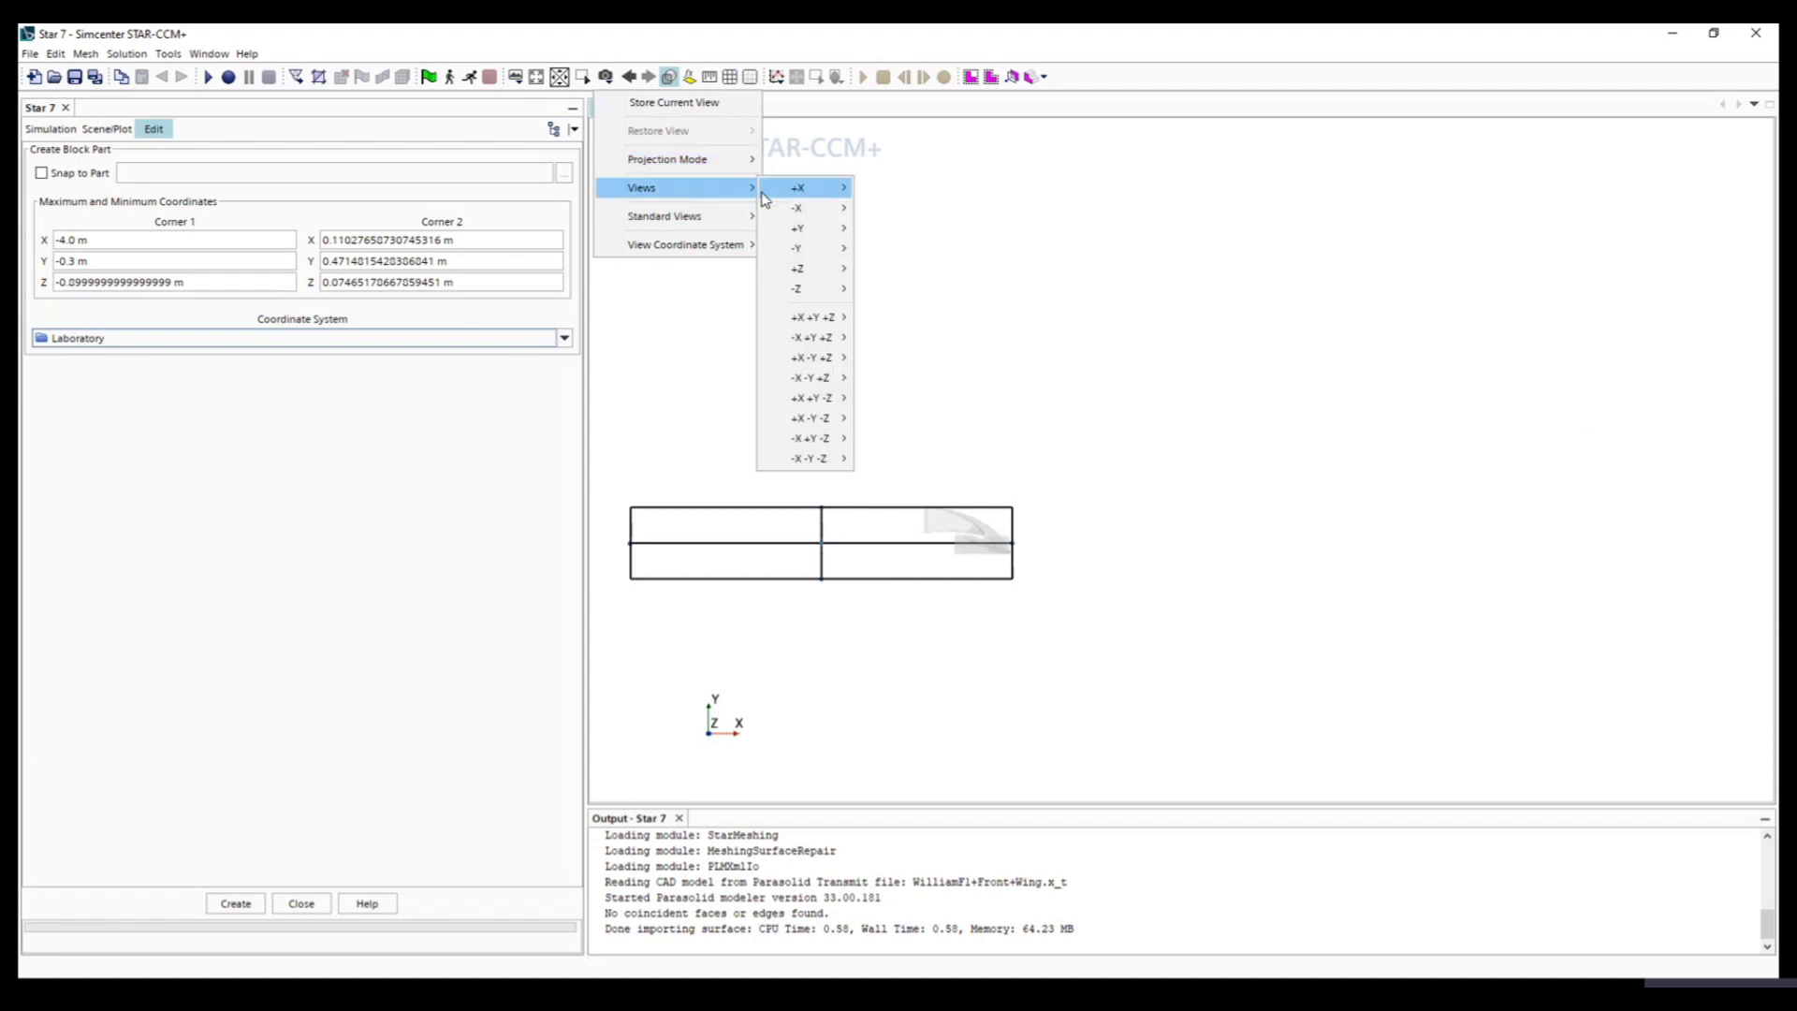
mouse_move(830, 292)
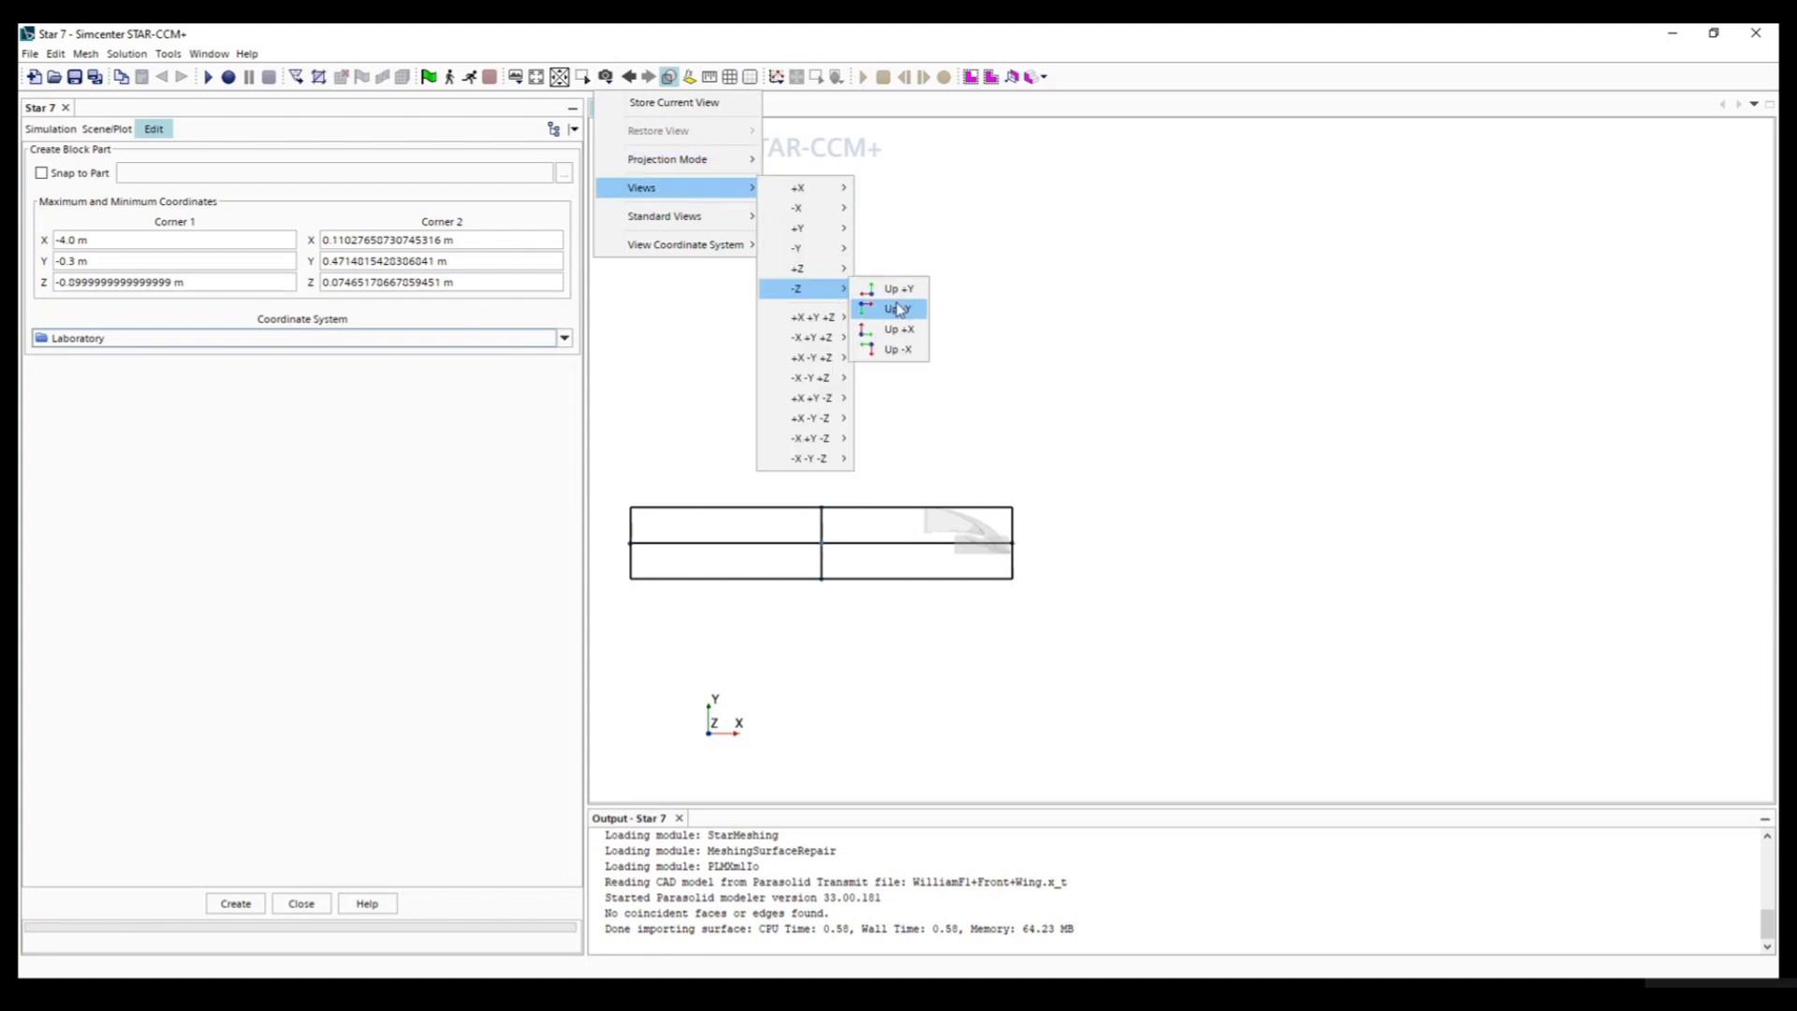
mouse_move(800, 268)
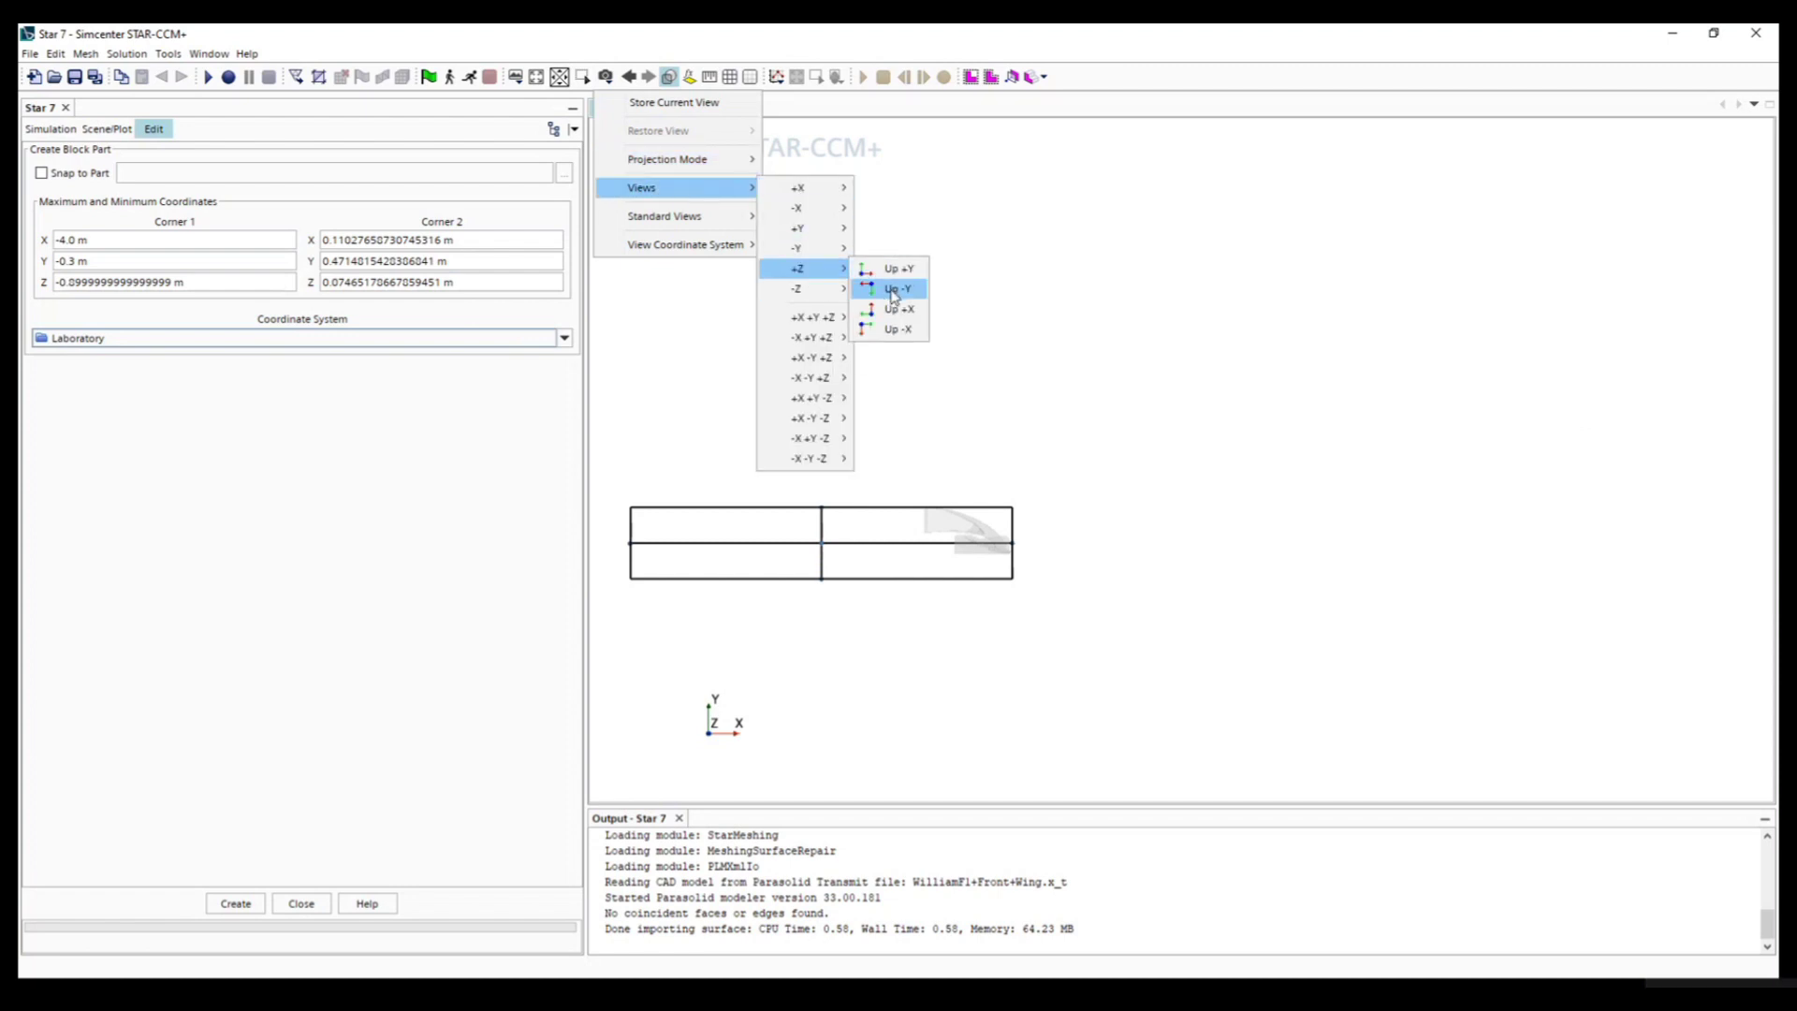
left_click(894, 292)
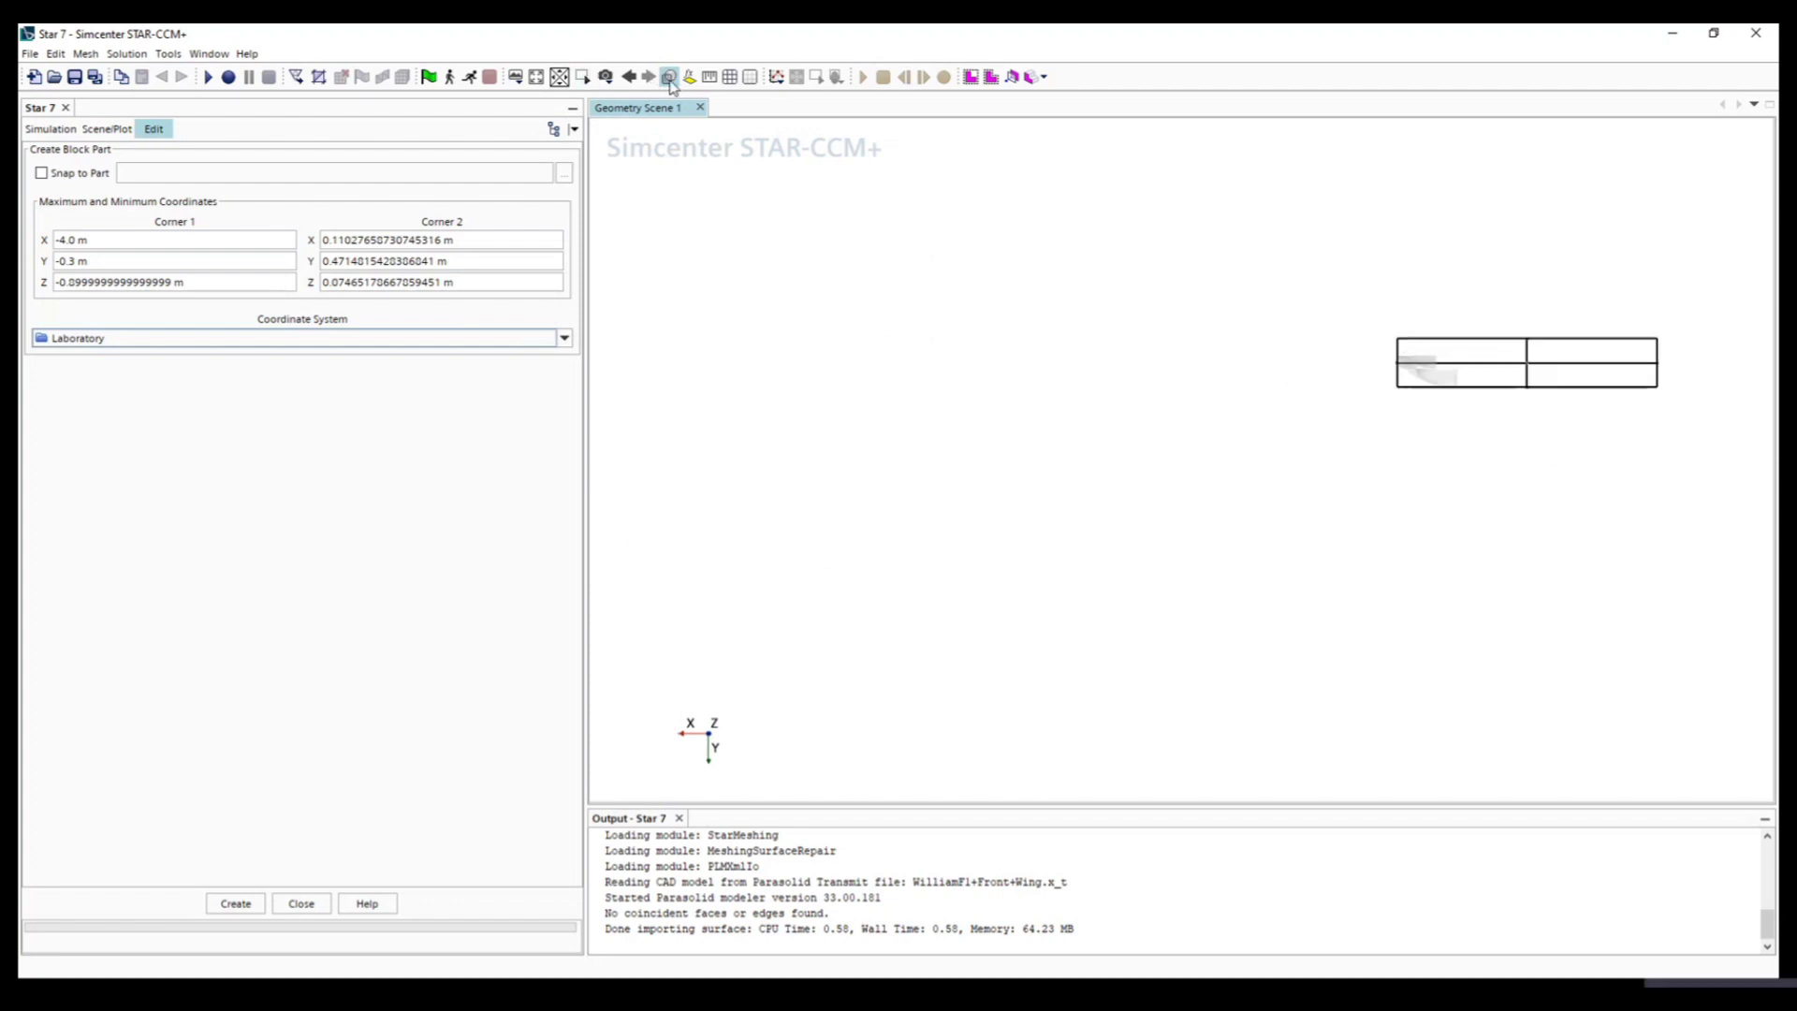
Step: Return the scene to the +Z view with +Y up, and examine the block's extent around the wing from several angles
left_click(605, 77)
mouse_move(714, 195)
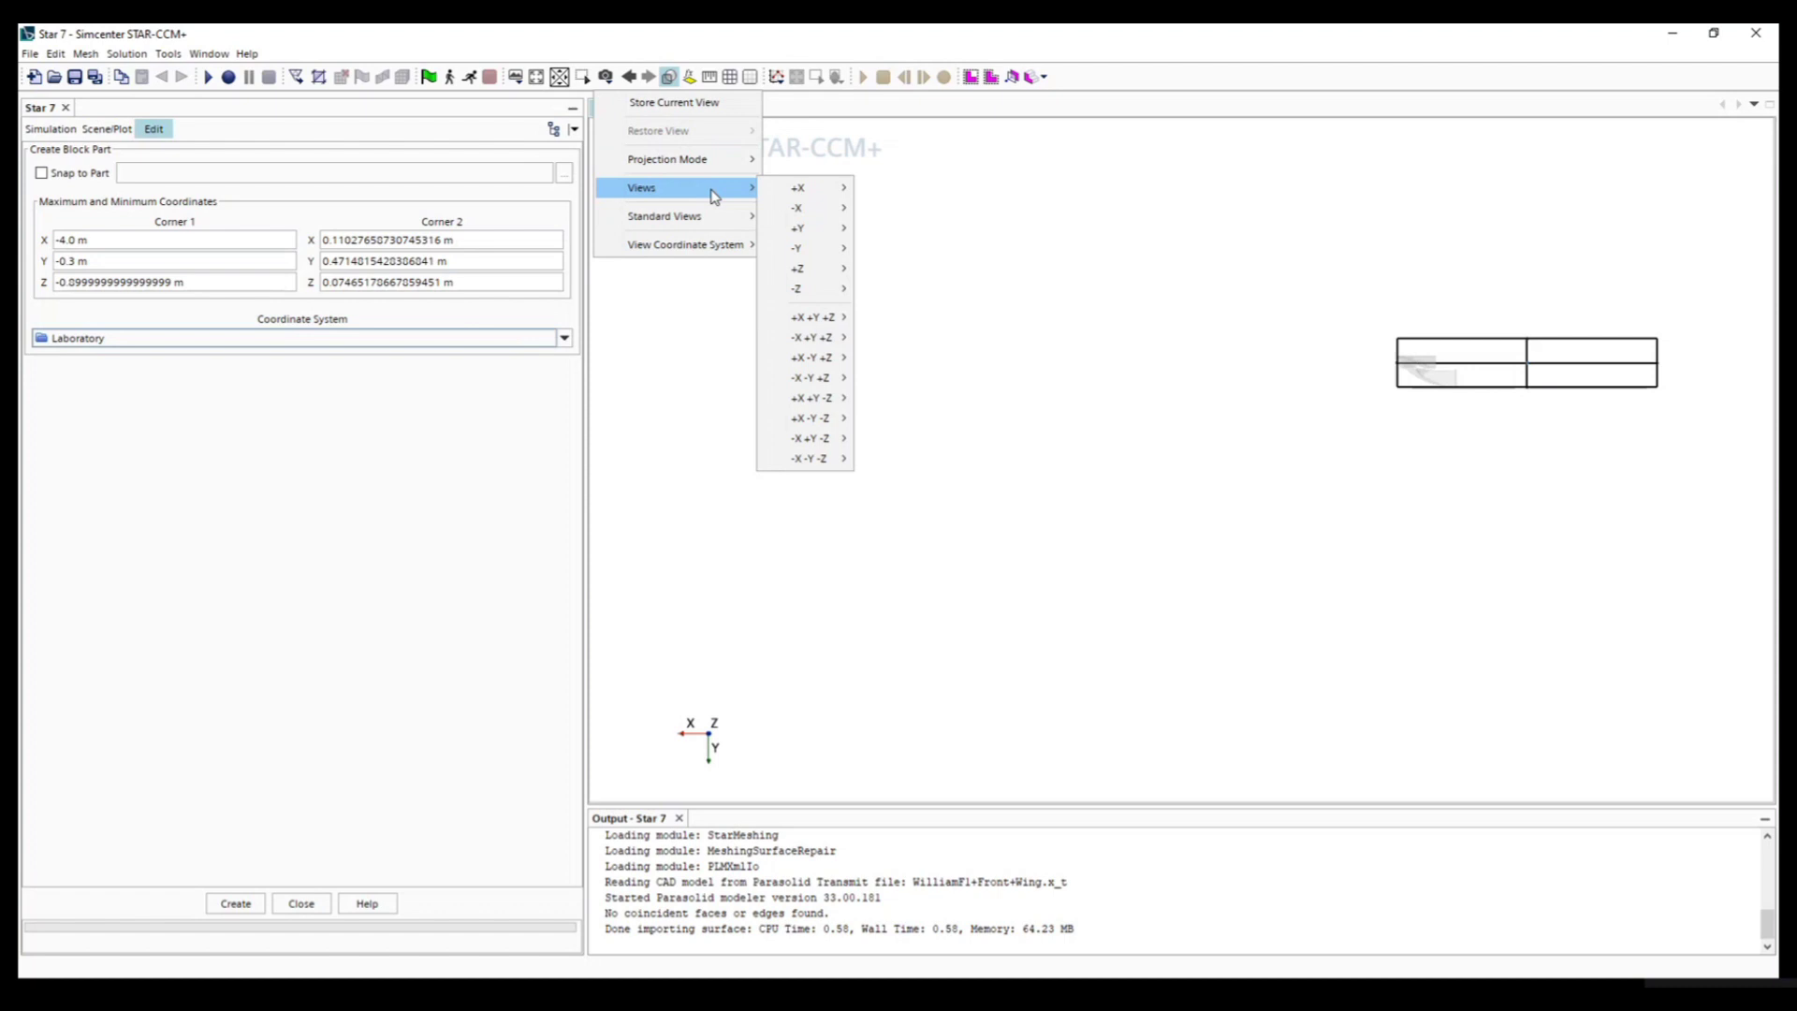
mouse_move(838, 273)
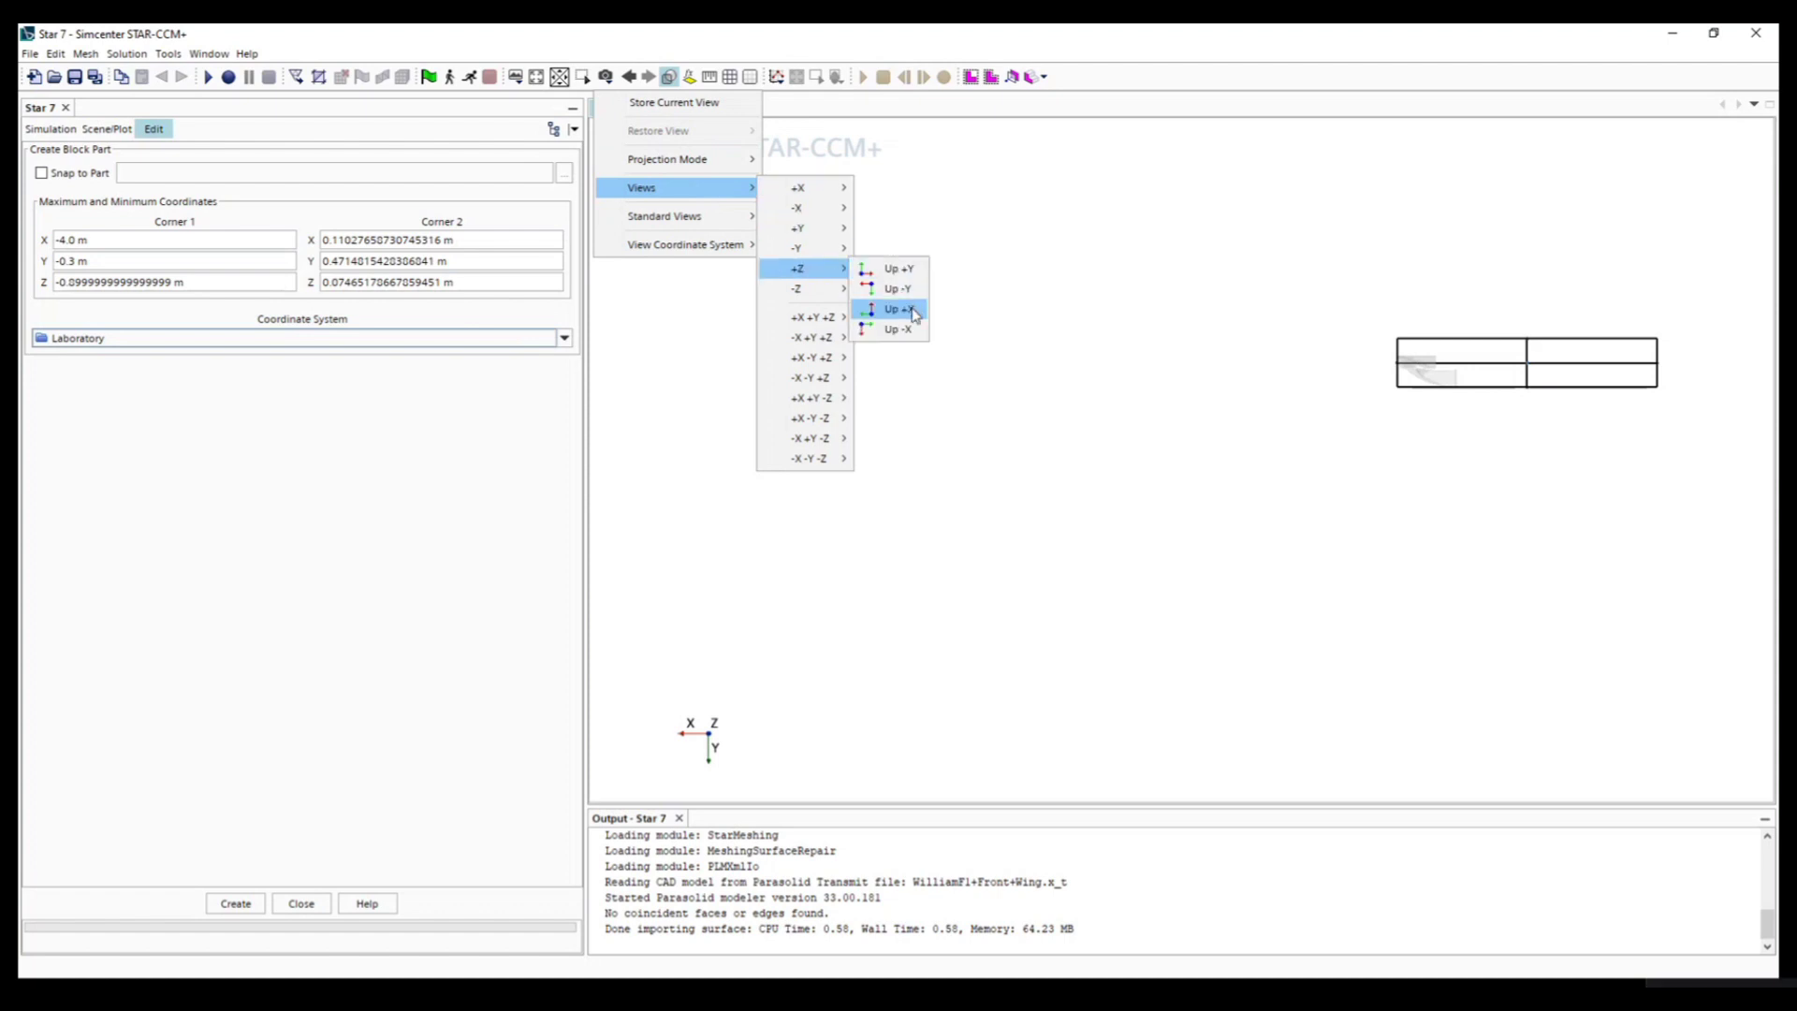
left_click(896, 269)
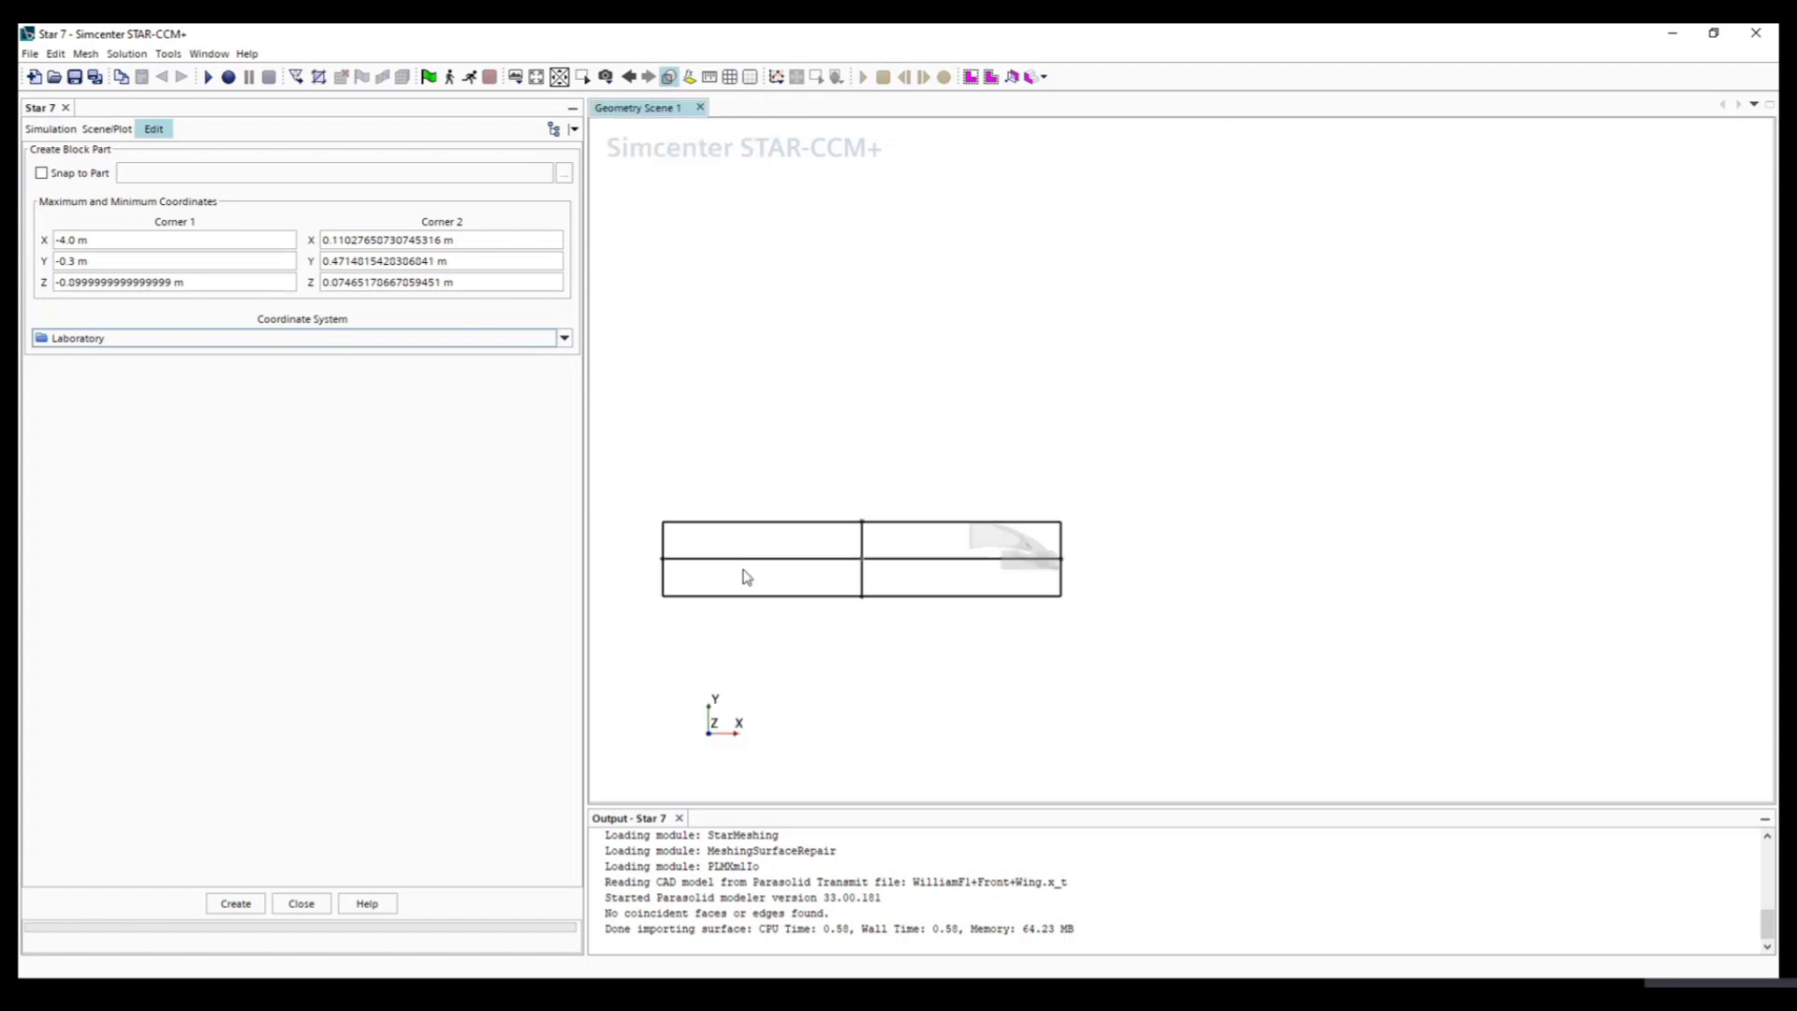
scroll(663, 603, "up", 2)
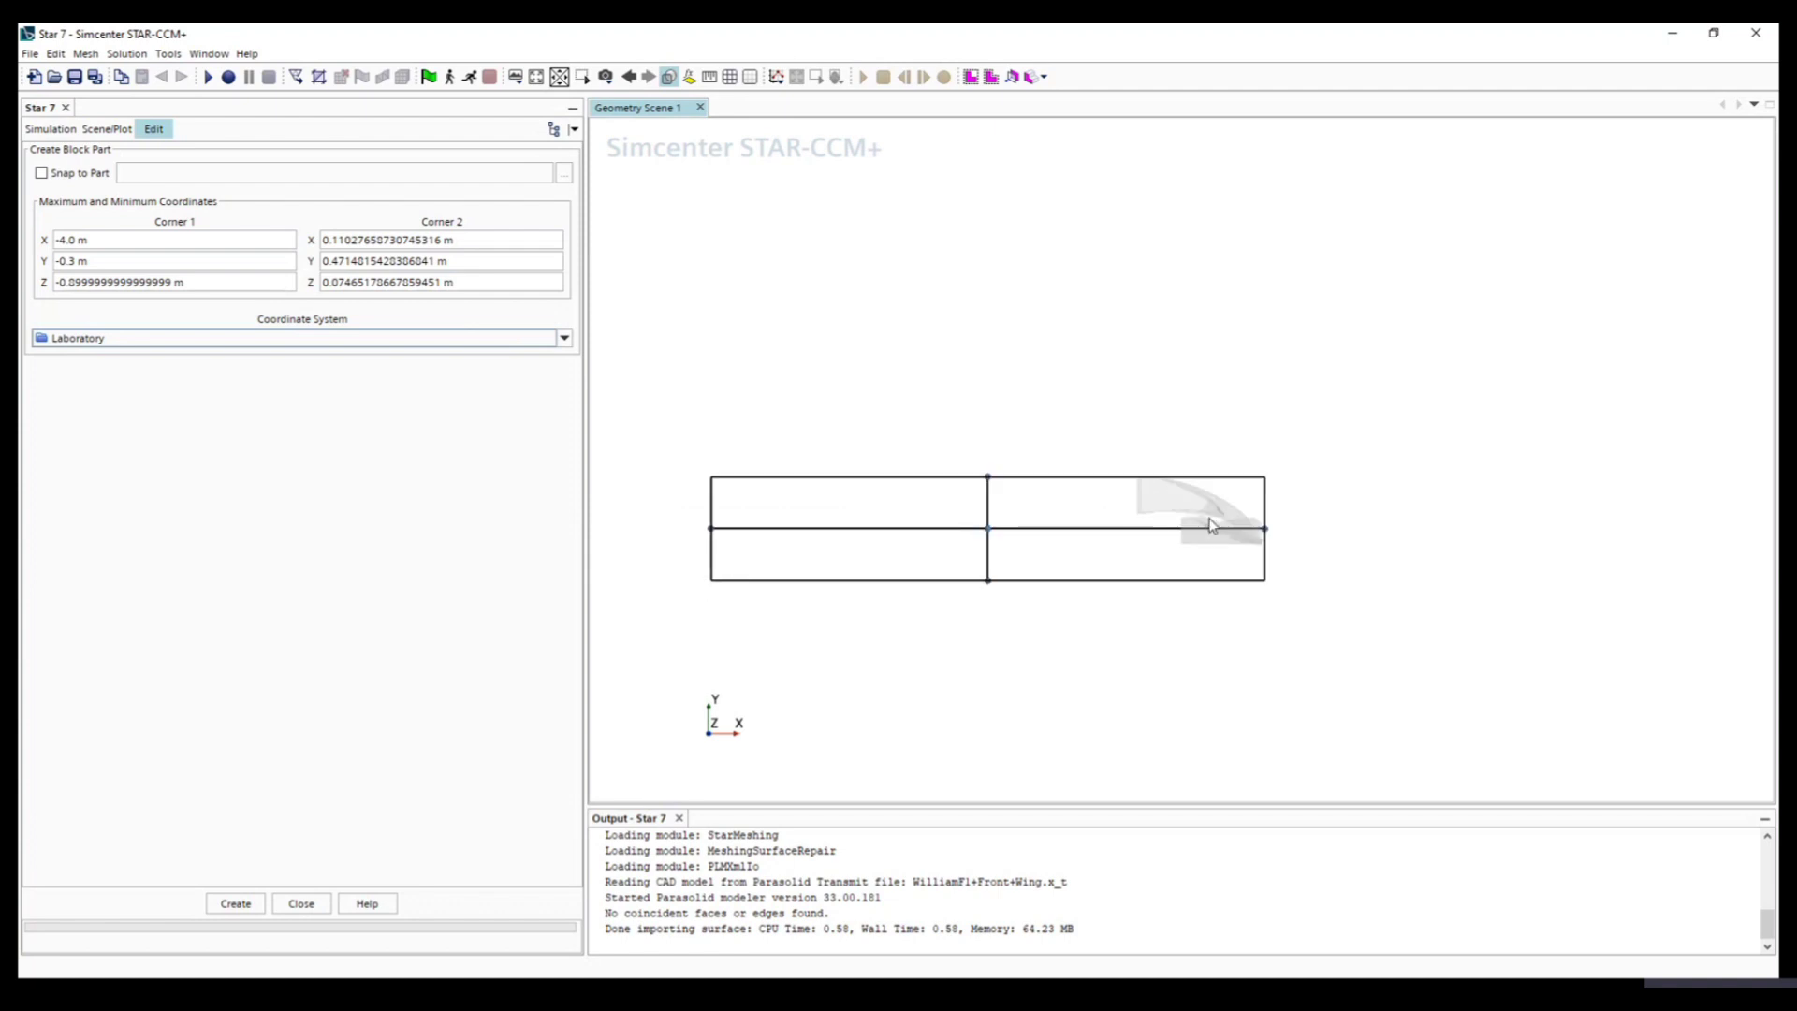
scroll(1271, 535, "up", 1)
scroll(1264, 535, "down", 1)
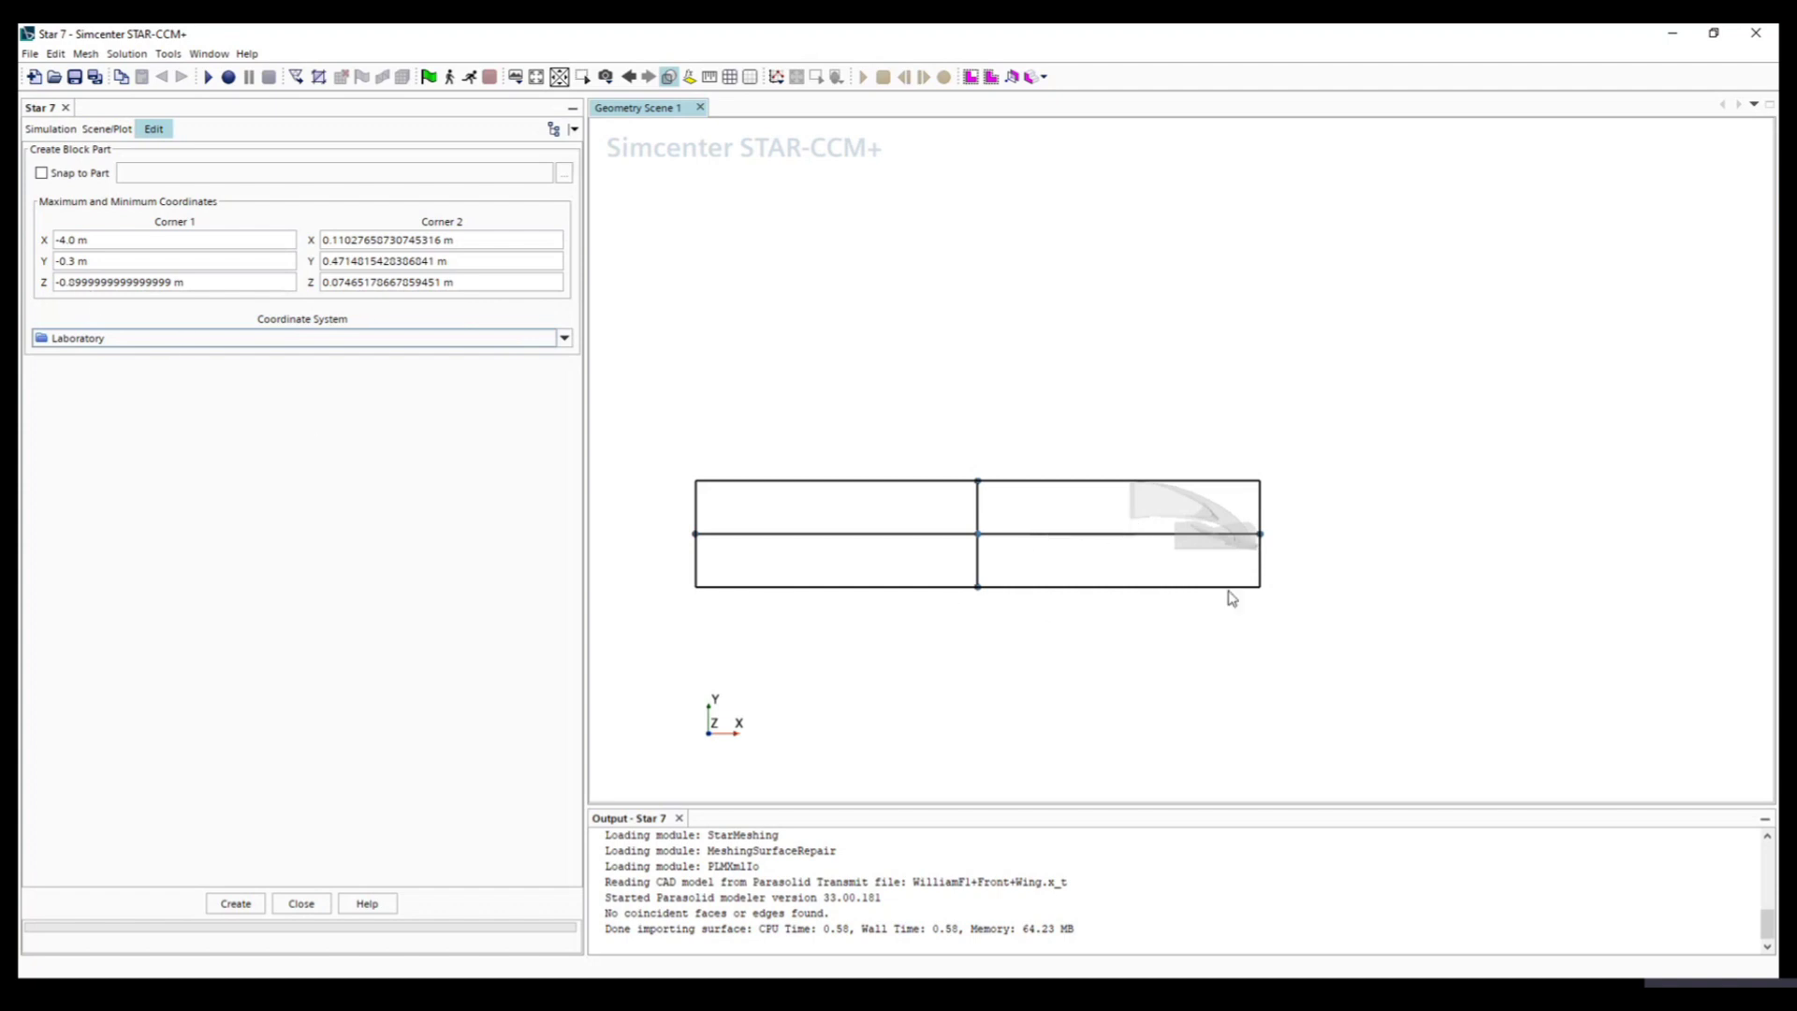
left_click_drag(1227, 591, 847, 670)
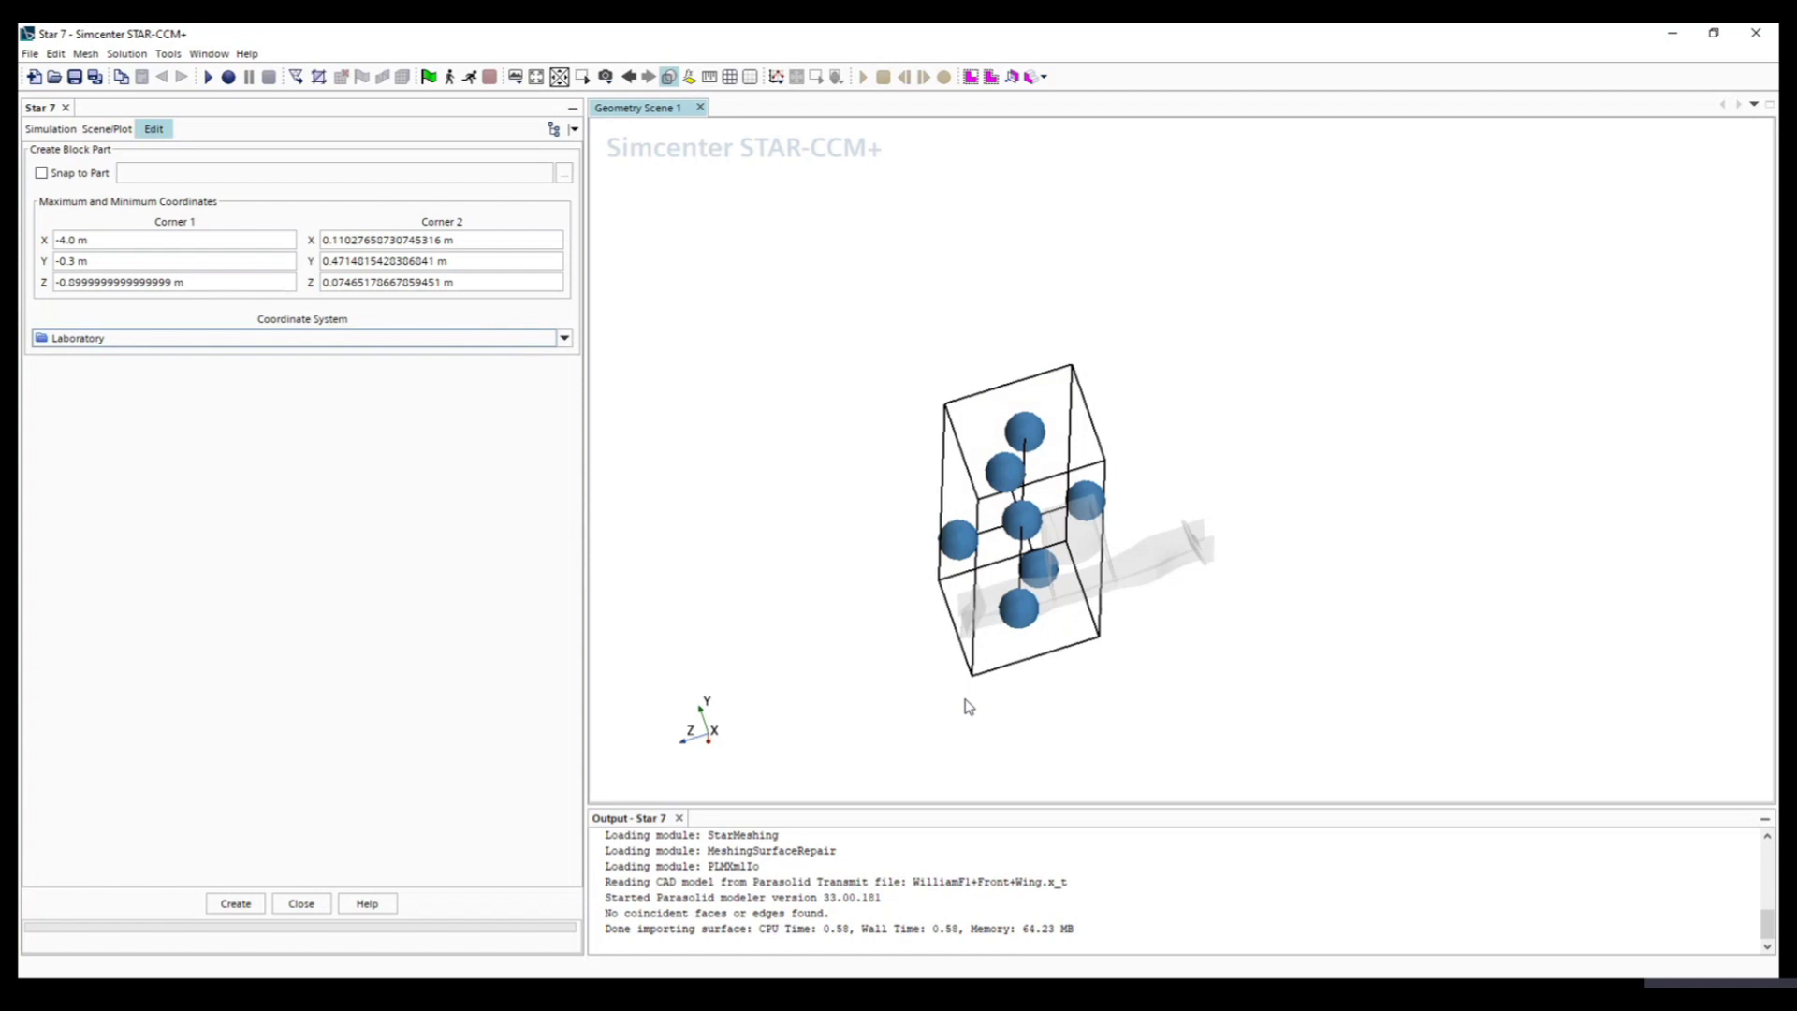
left_click_drag(966, 706, 1048, 599)
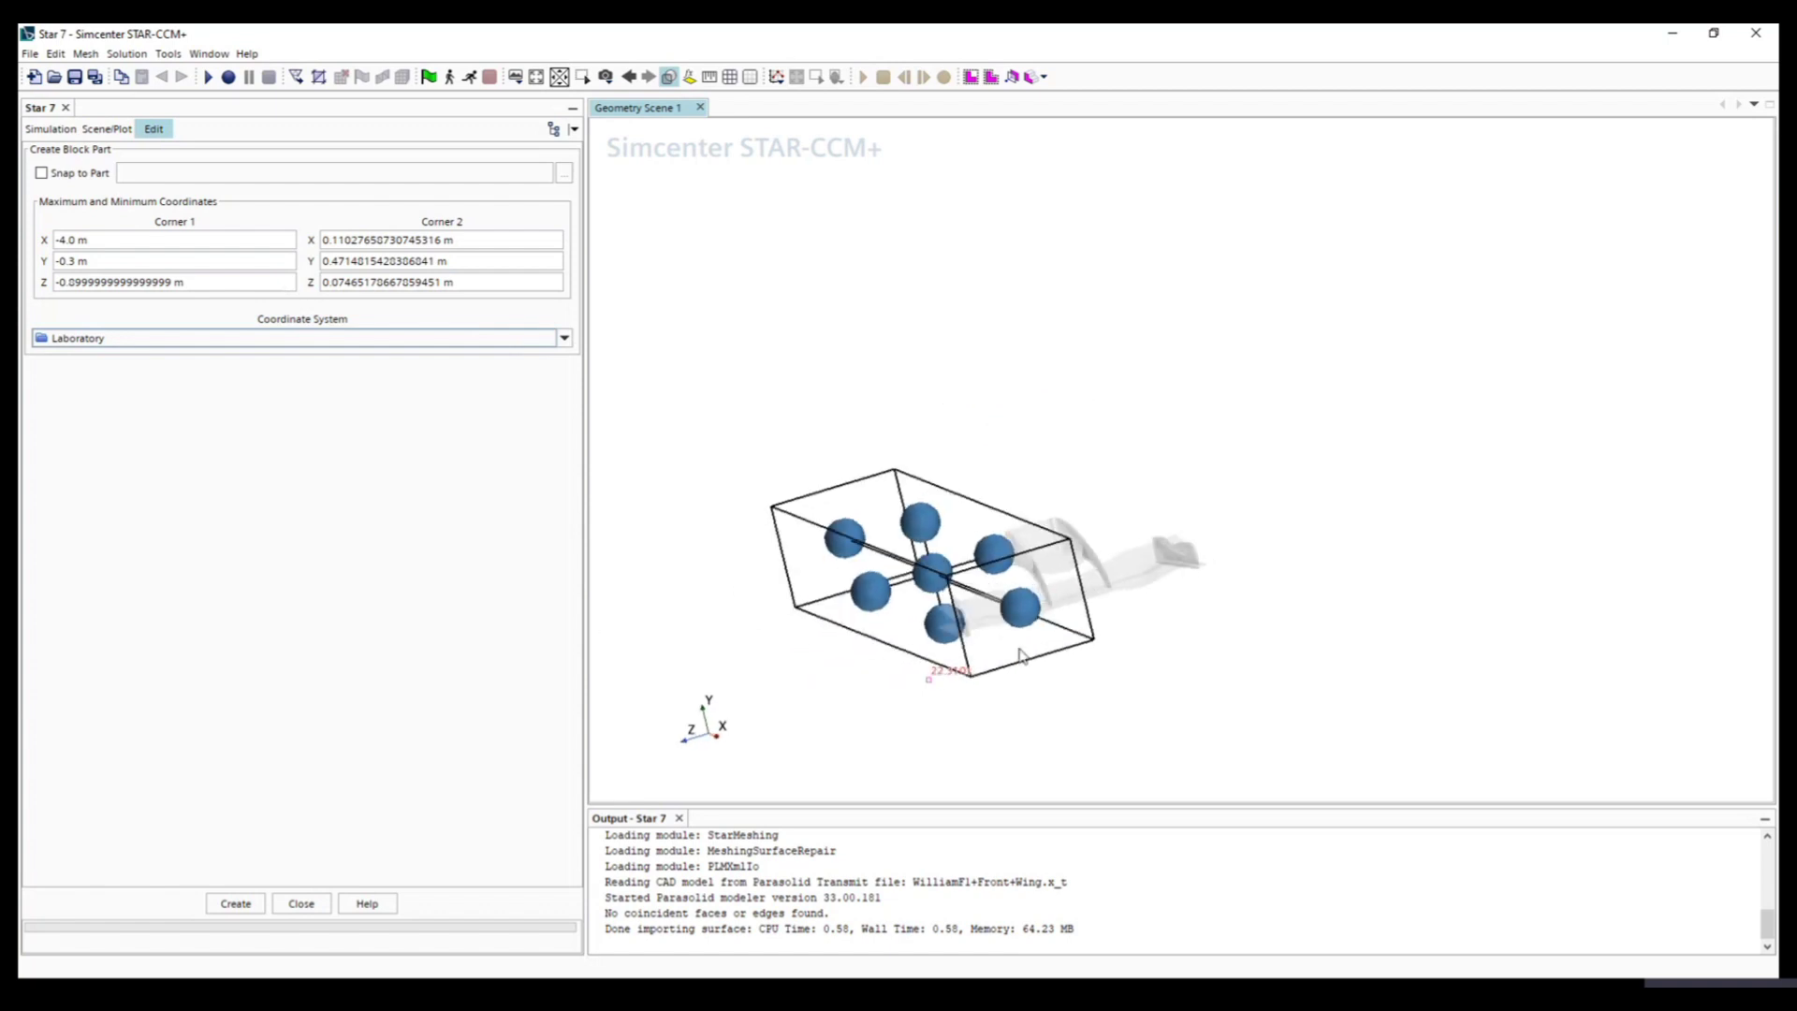
Step: Set the block's Corner 2 coordinates to X 1.2 m, Y 1.5 m and Z 1.5 m
left_click(470, 242)
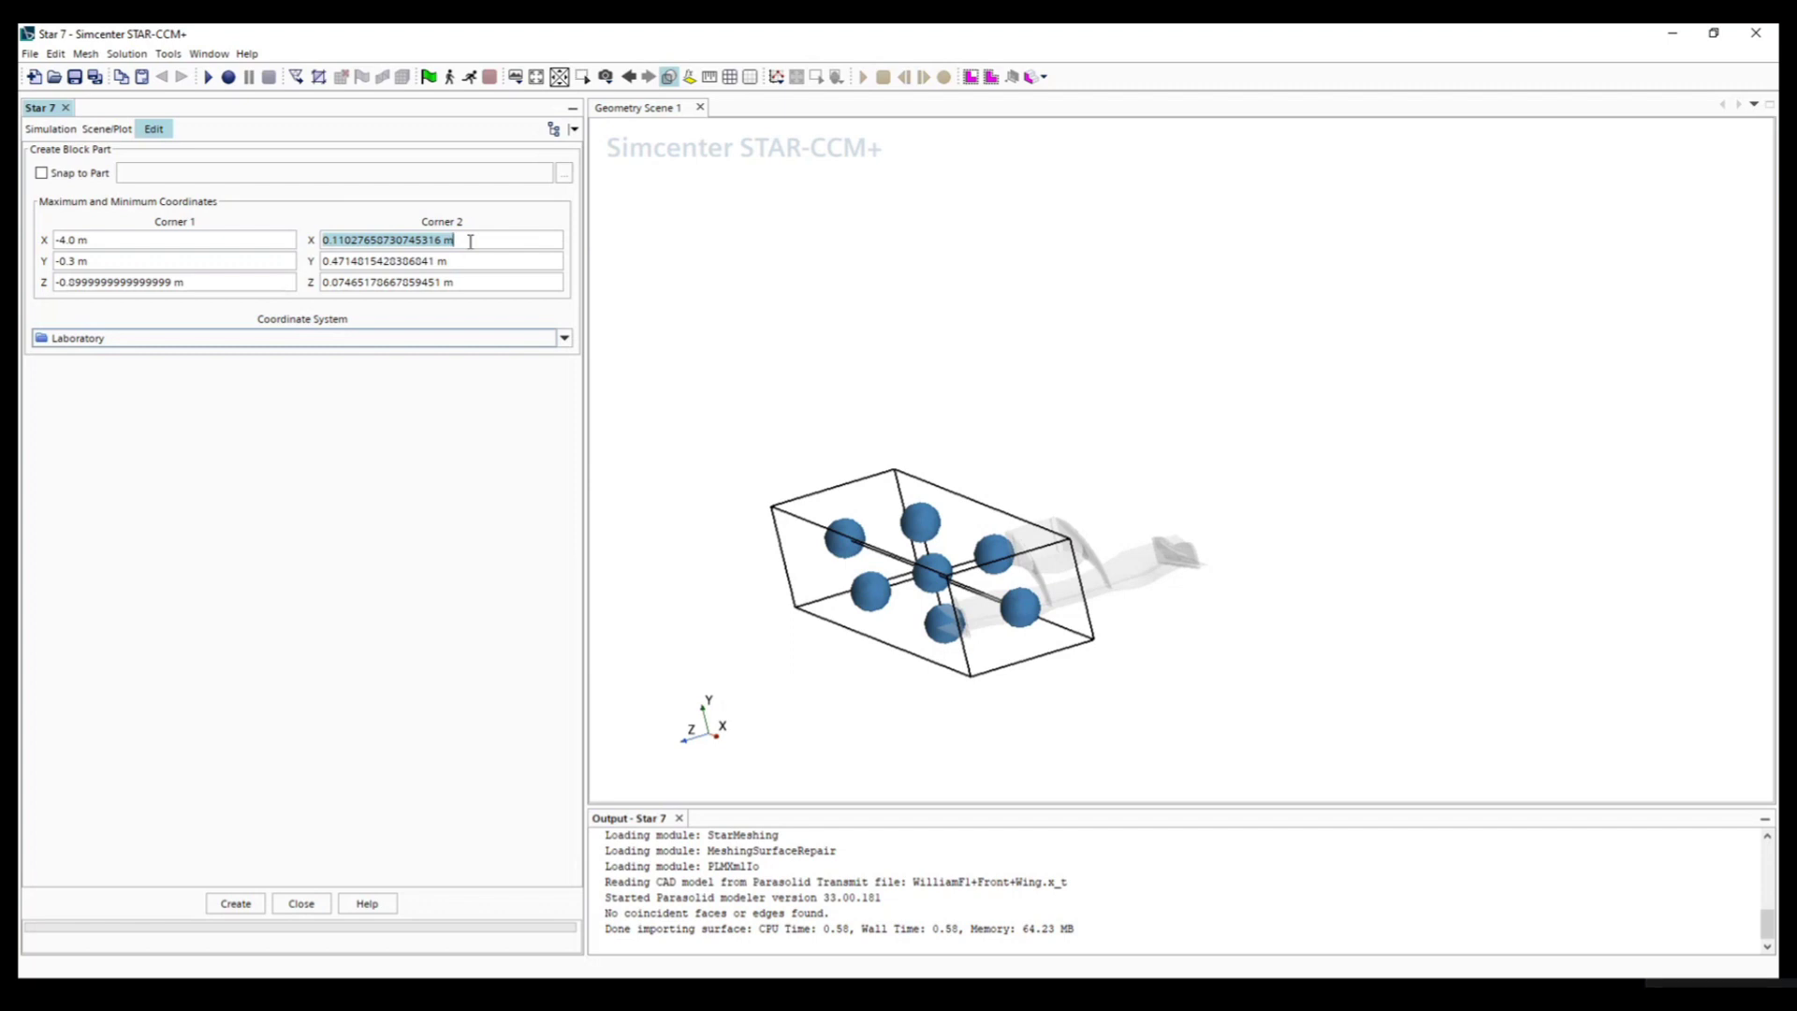
type("1.2")
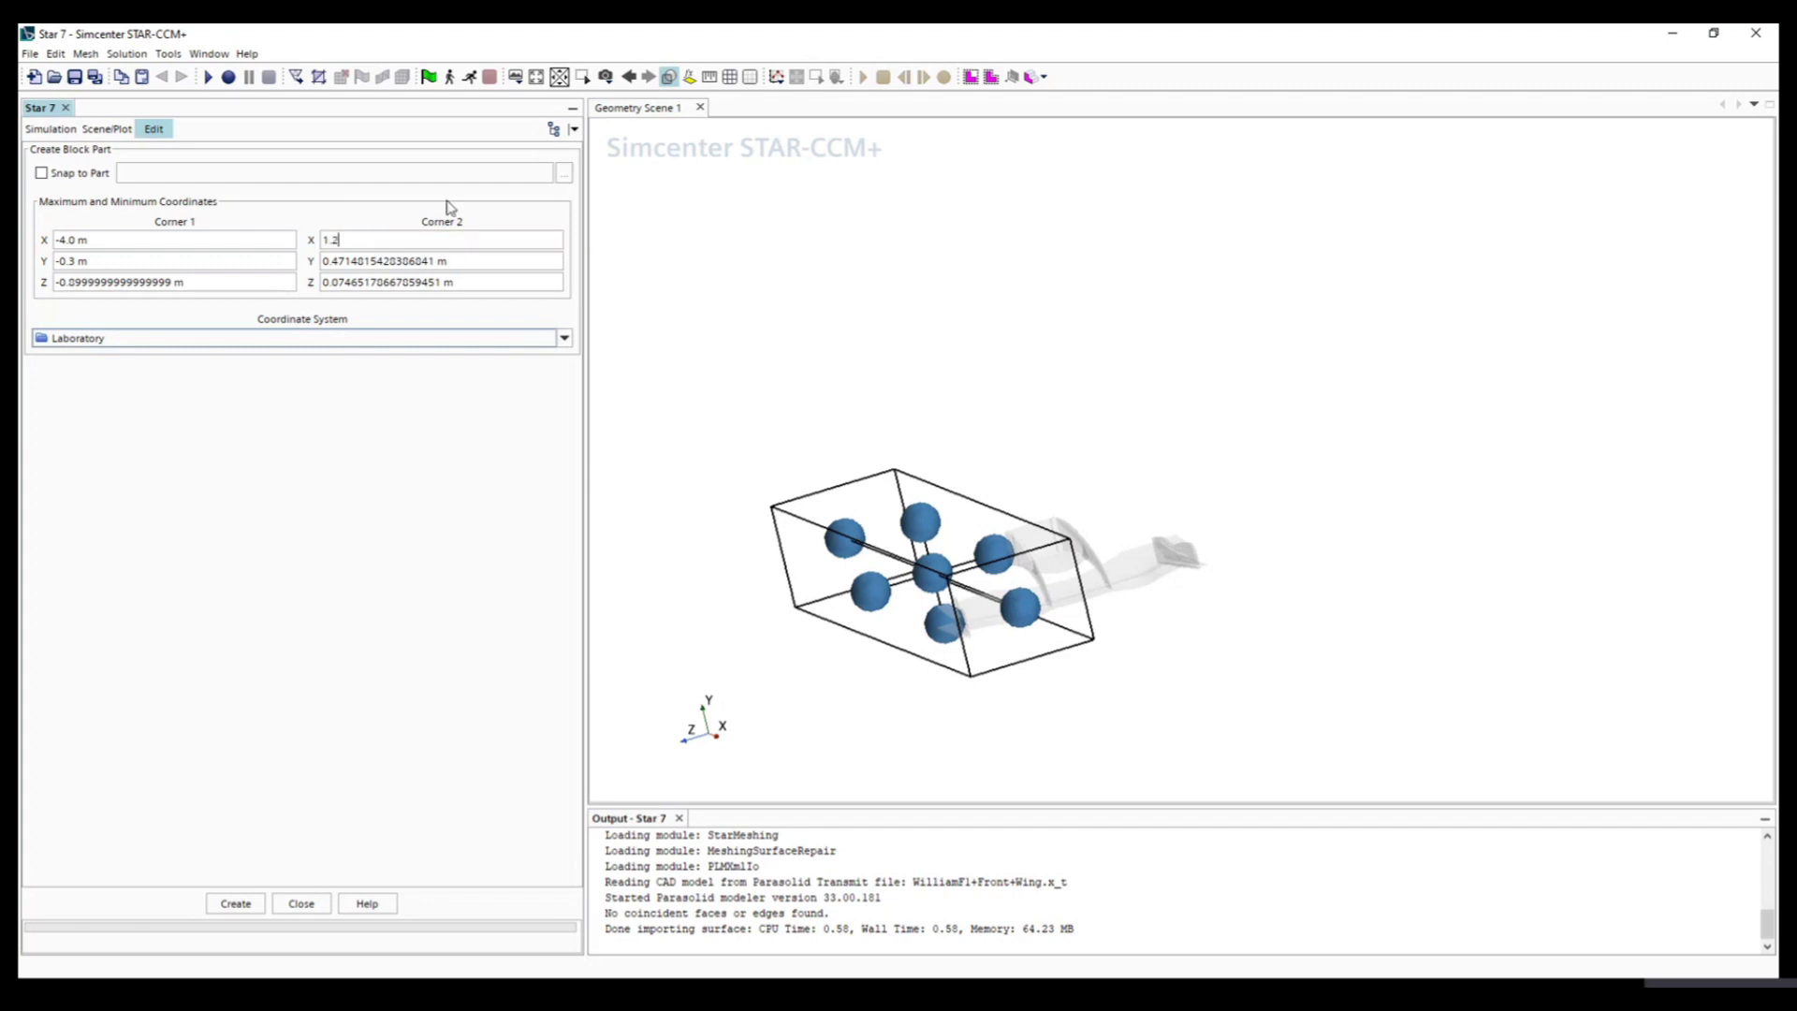
key("Tab")
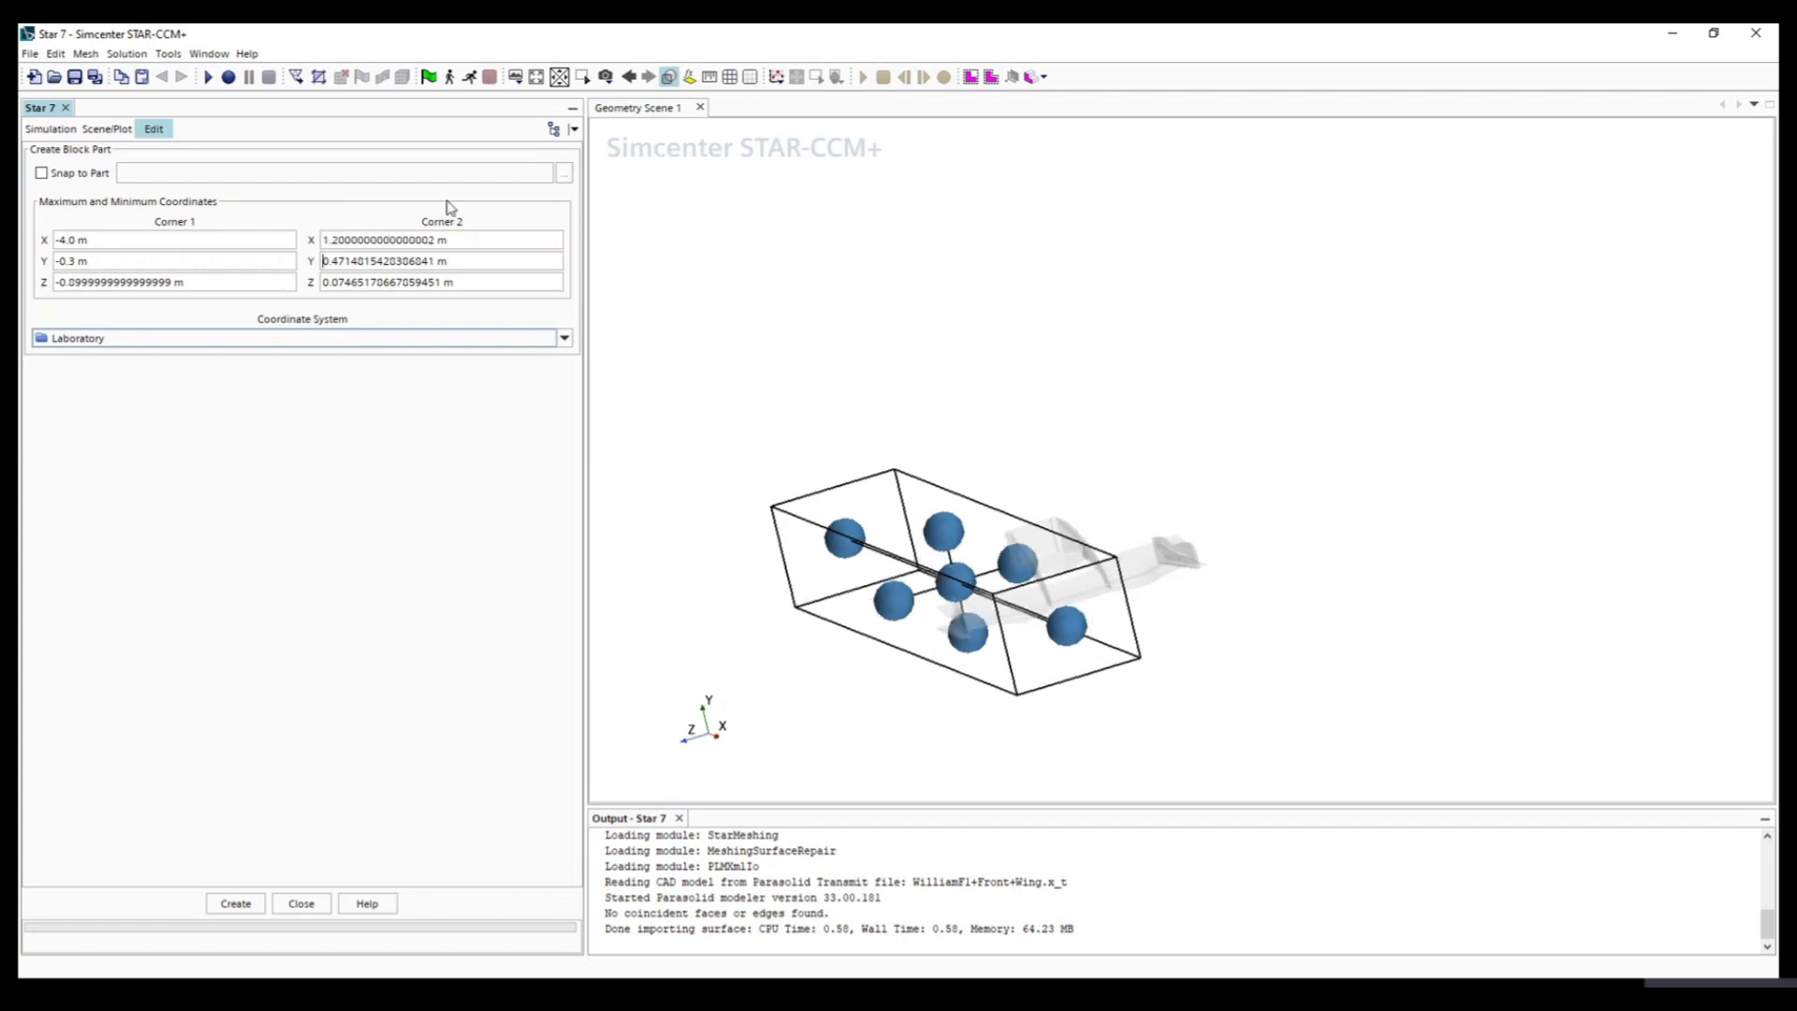
key("Tab")
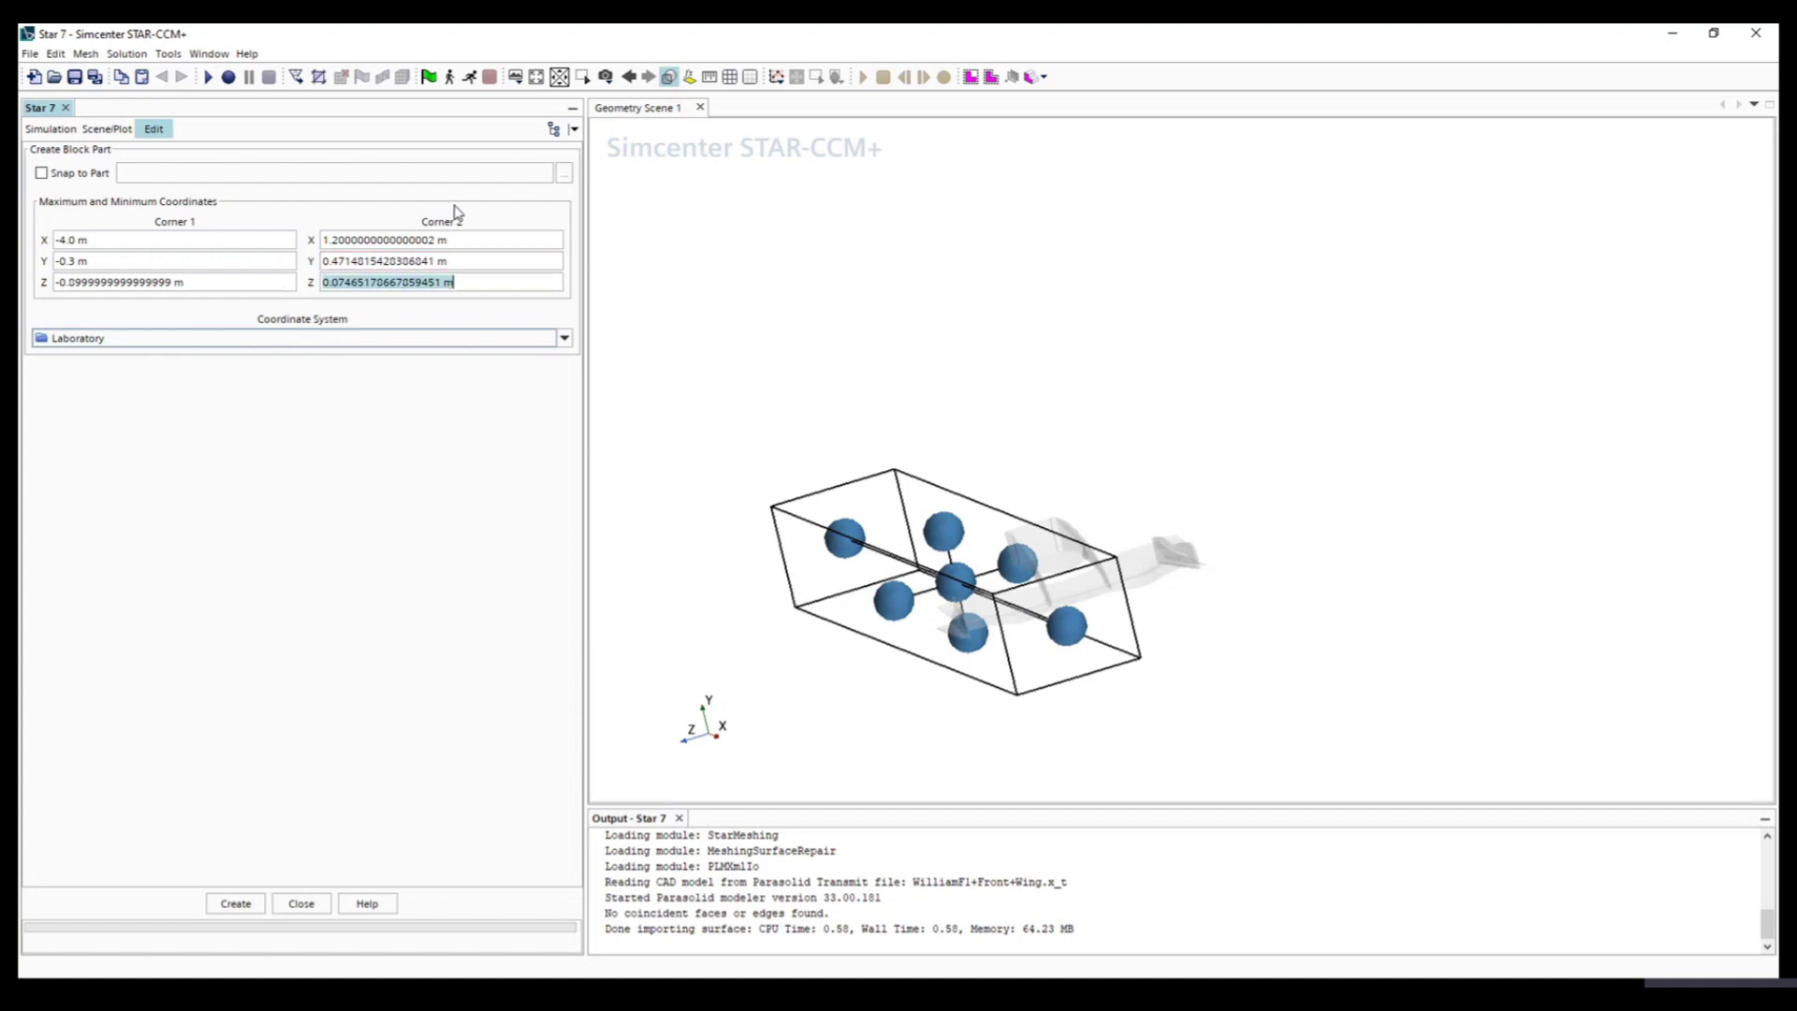
left_click(465, 261)
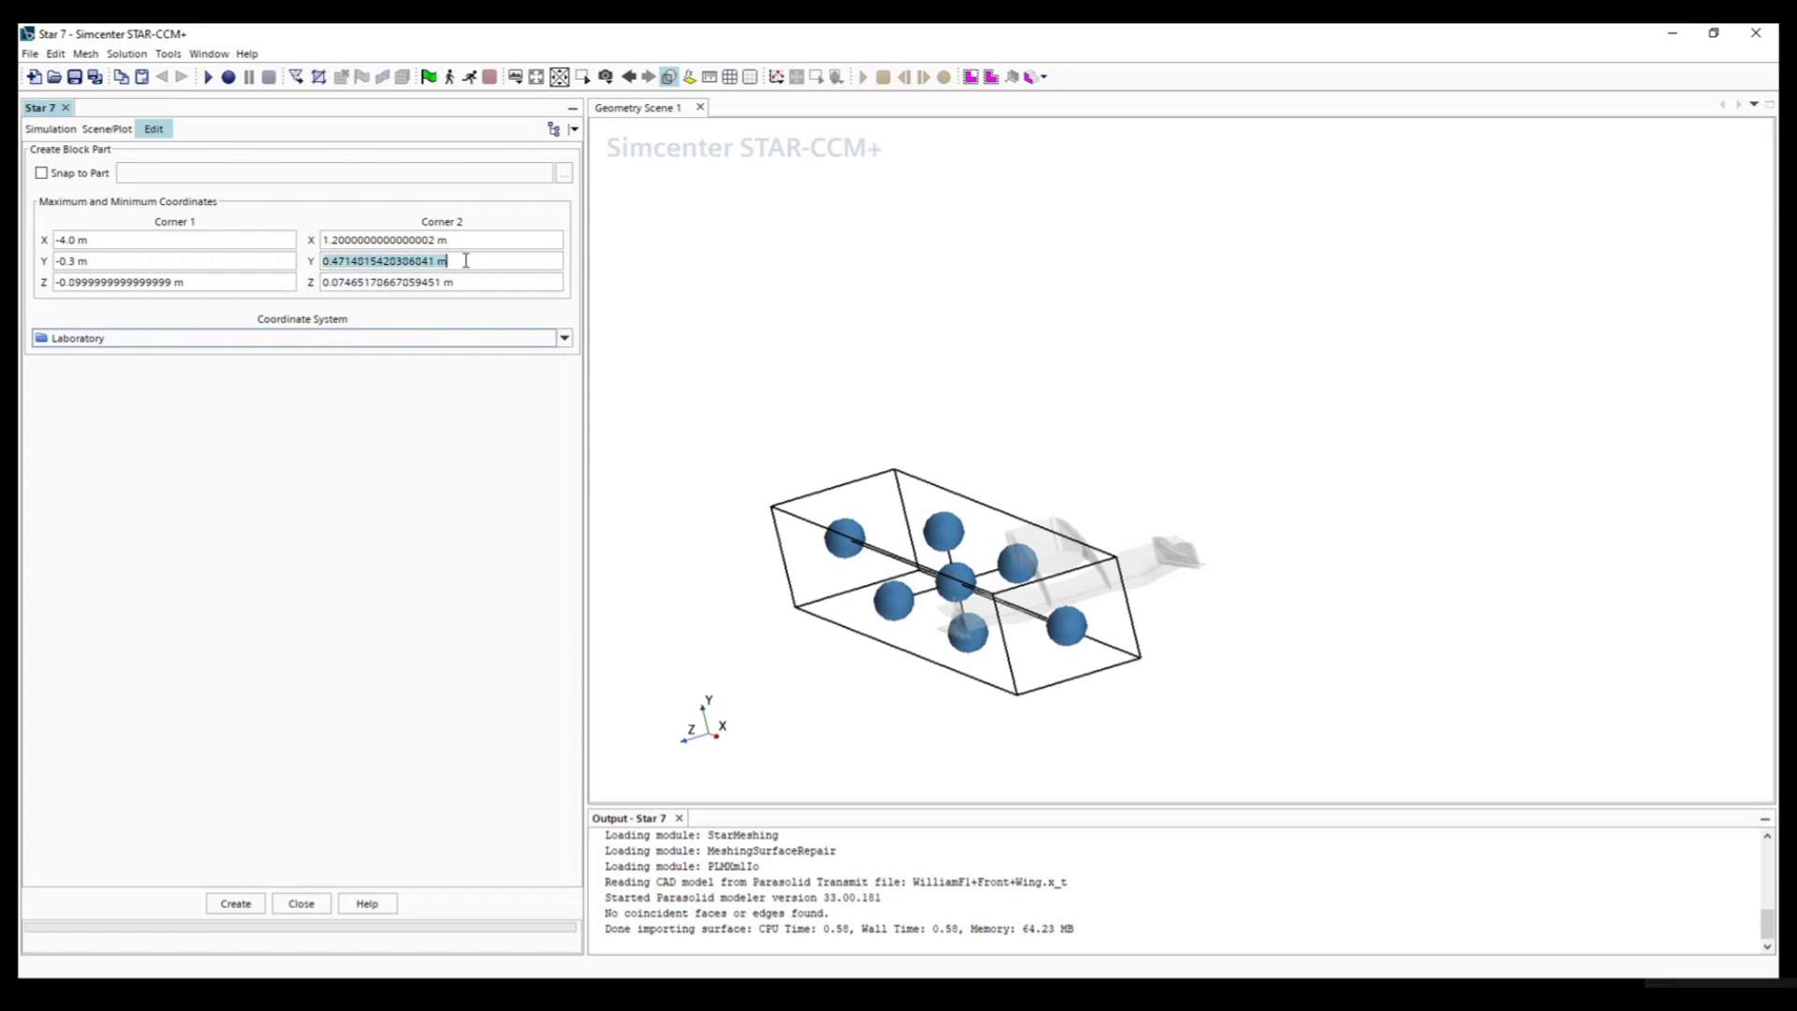
type("1.5")
key("Tab")
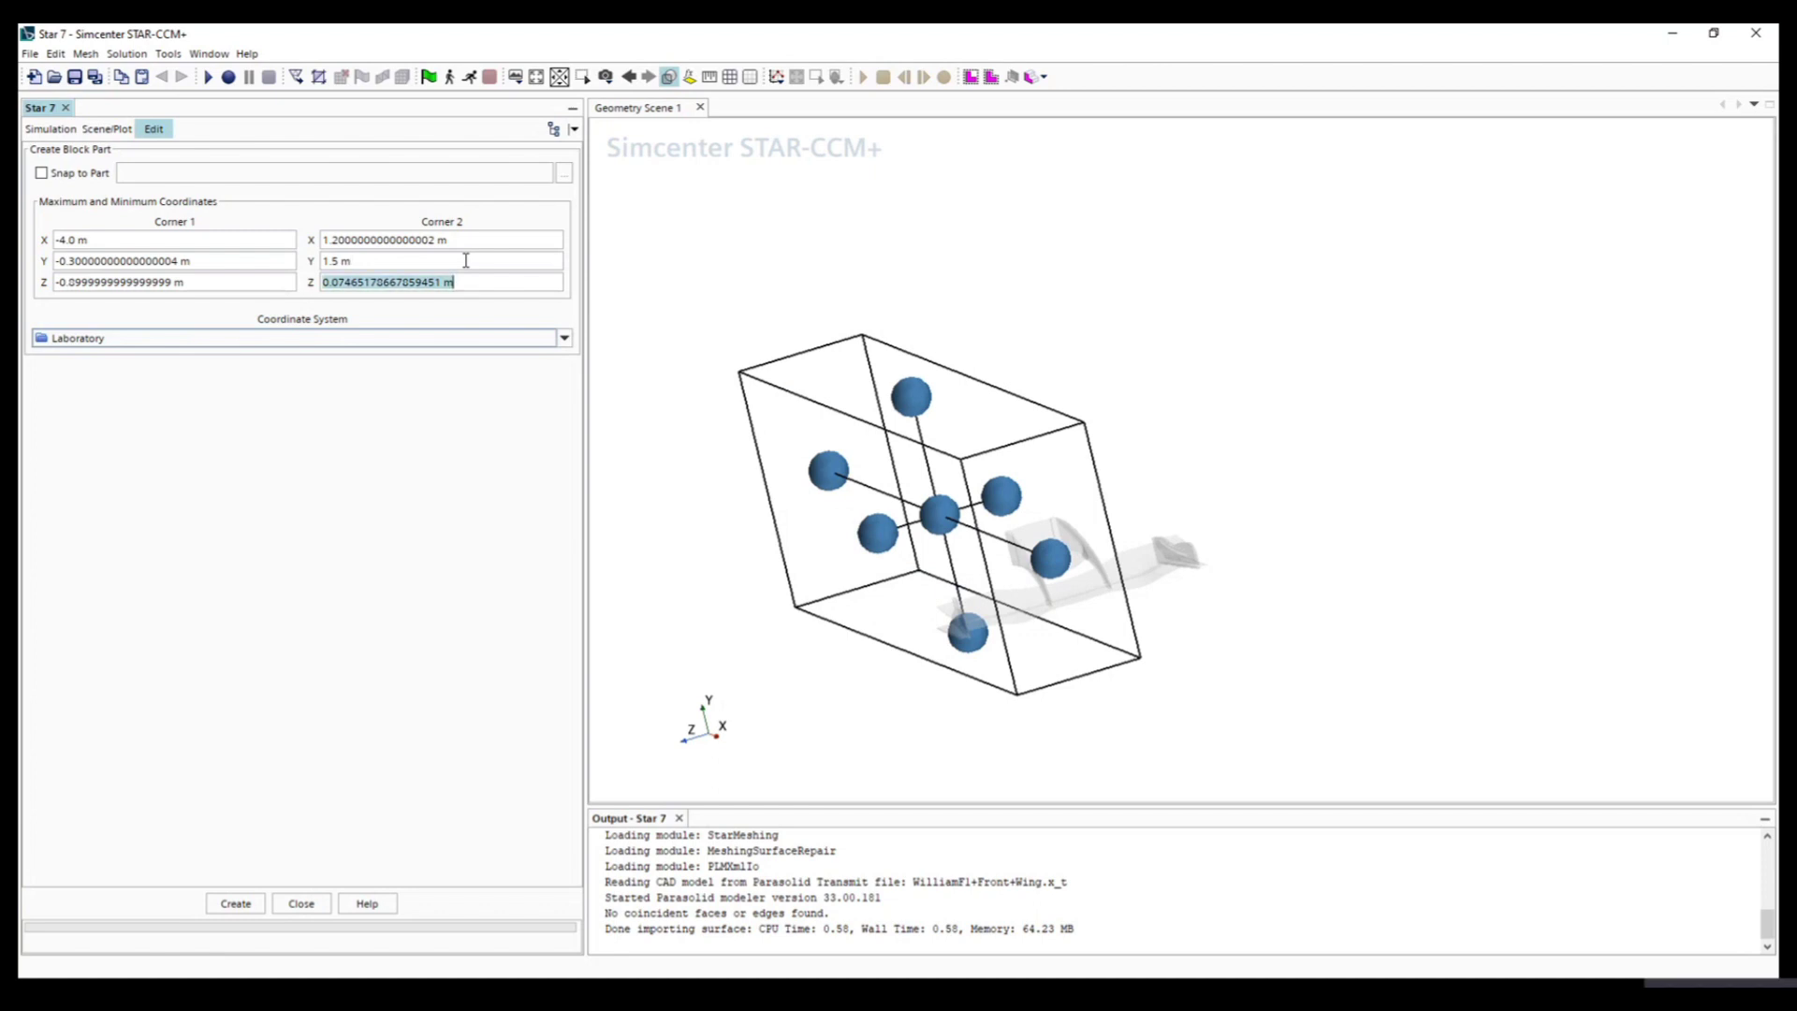
type("1.5")
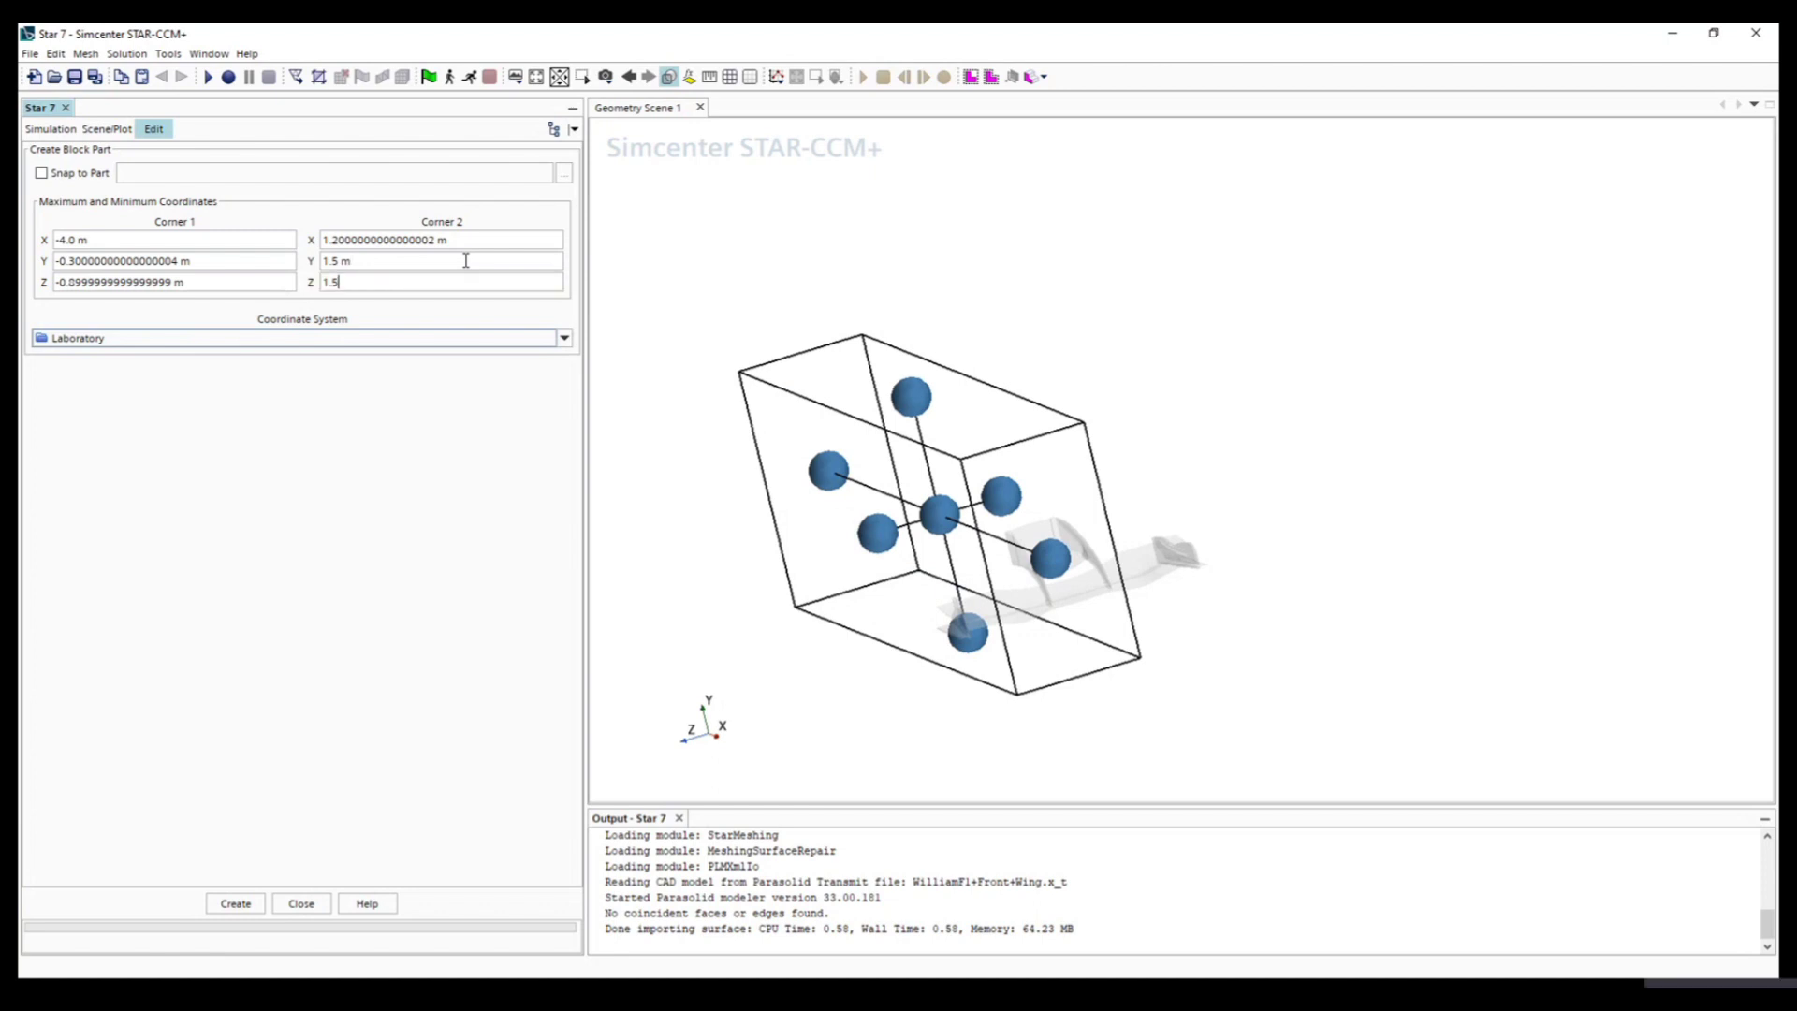
key("Return")
Step: Check the block preview around the wing, create the block part, and close the block settings
left_click_drag(1030, 539, 1045, 635)
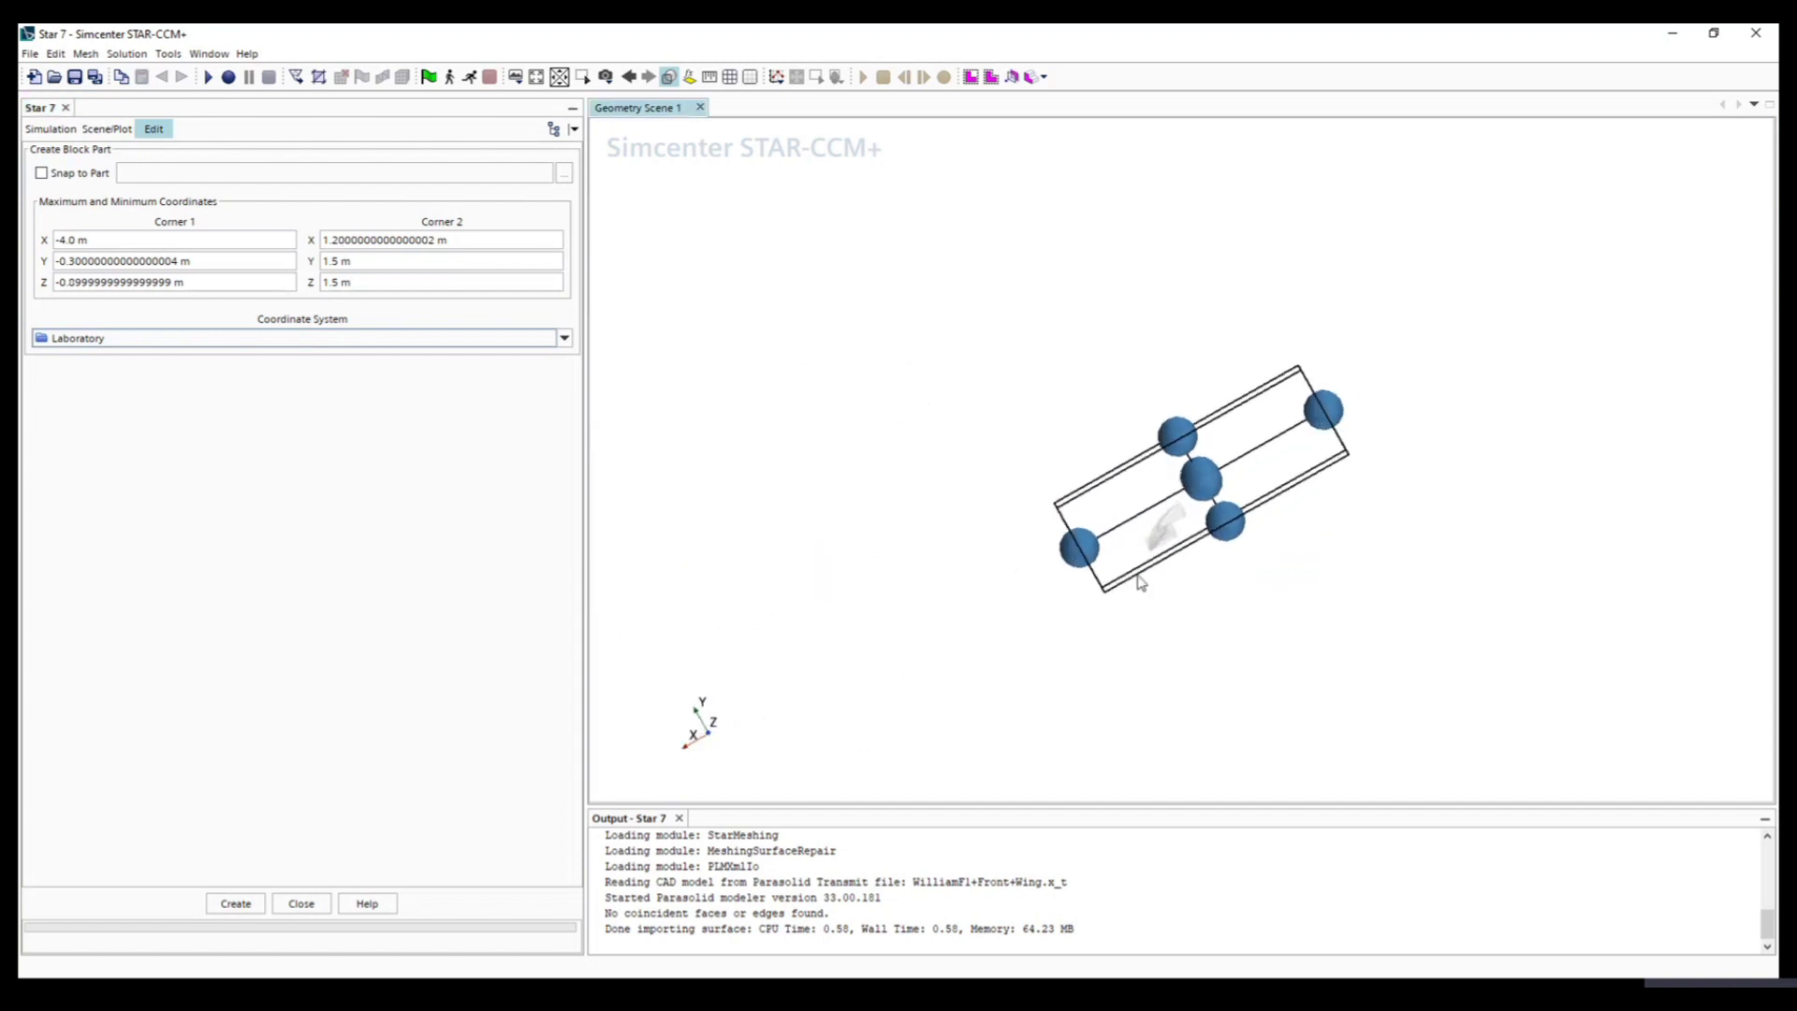
left_click_drag(1140, 582, 1411, 597)
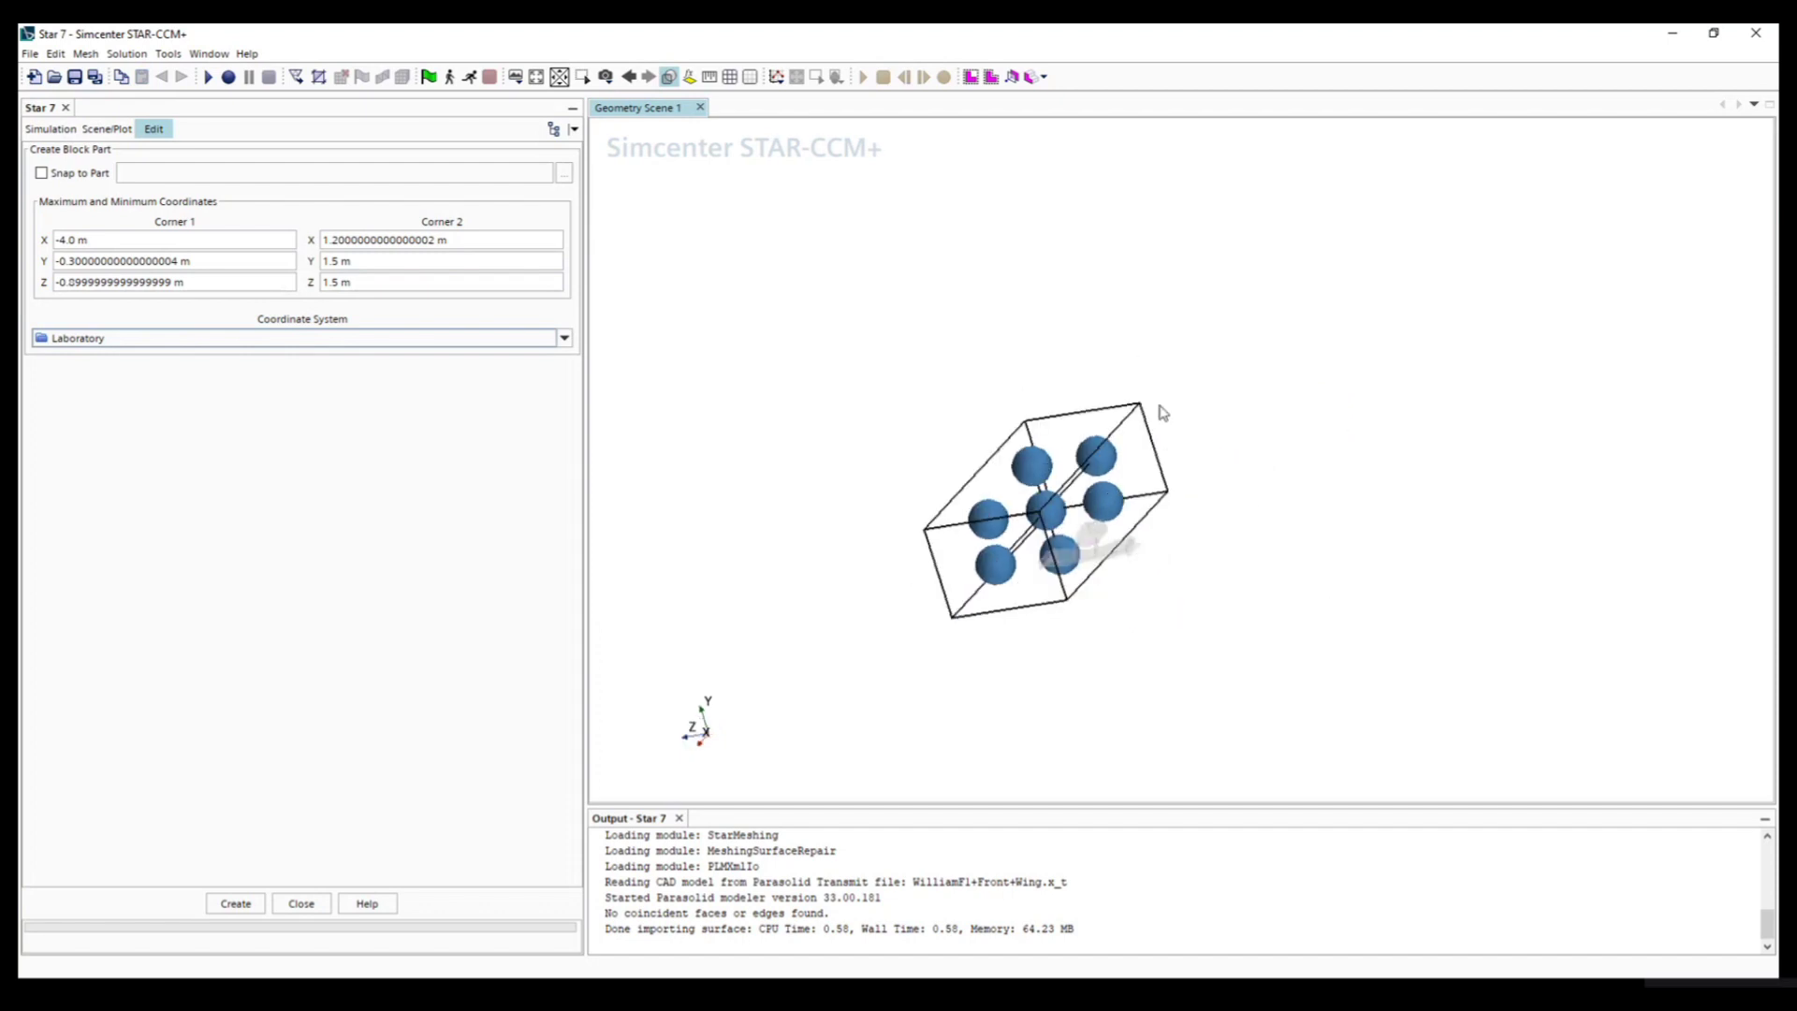
left_click(221, 907)
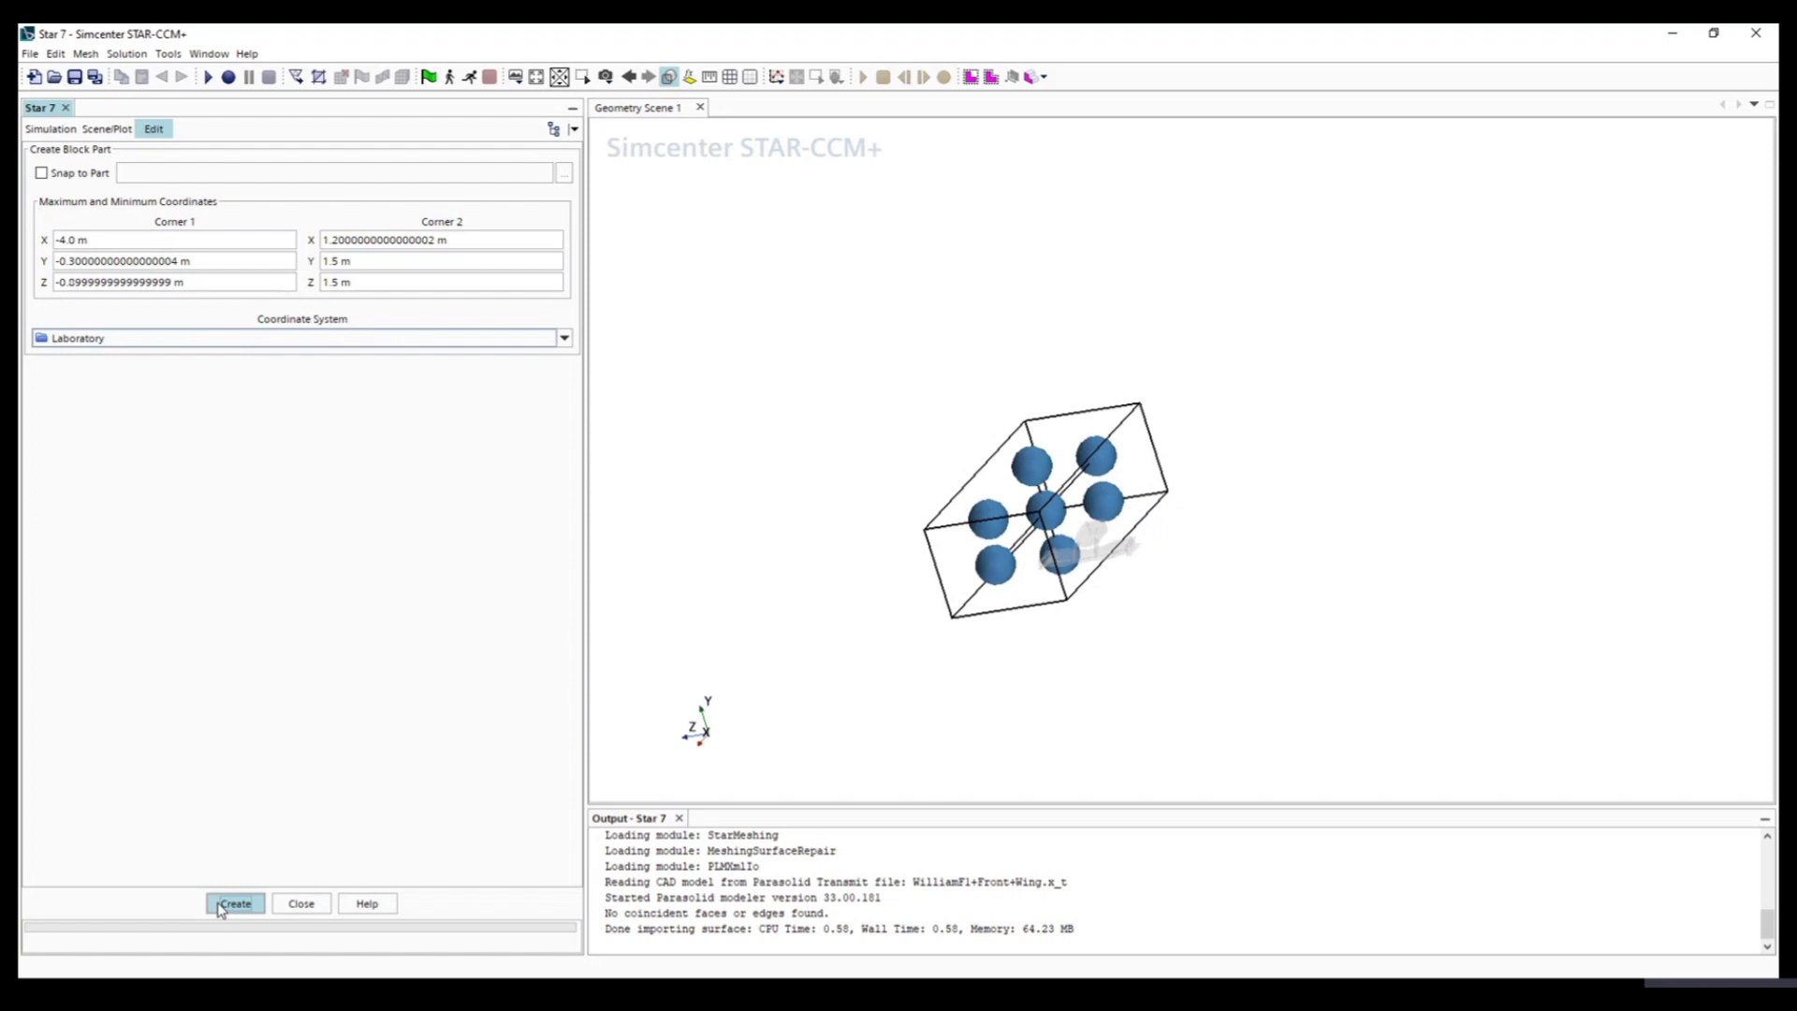
left_click(304, 904)
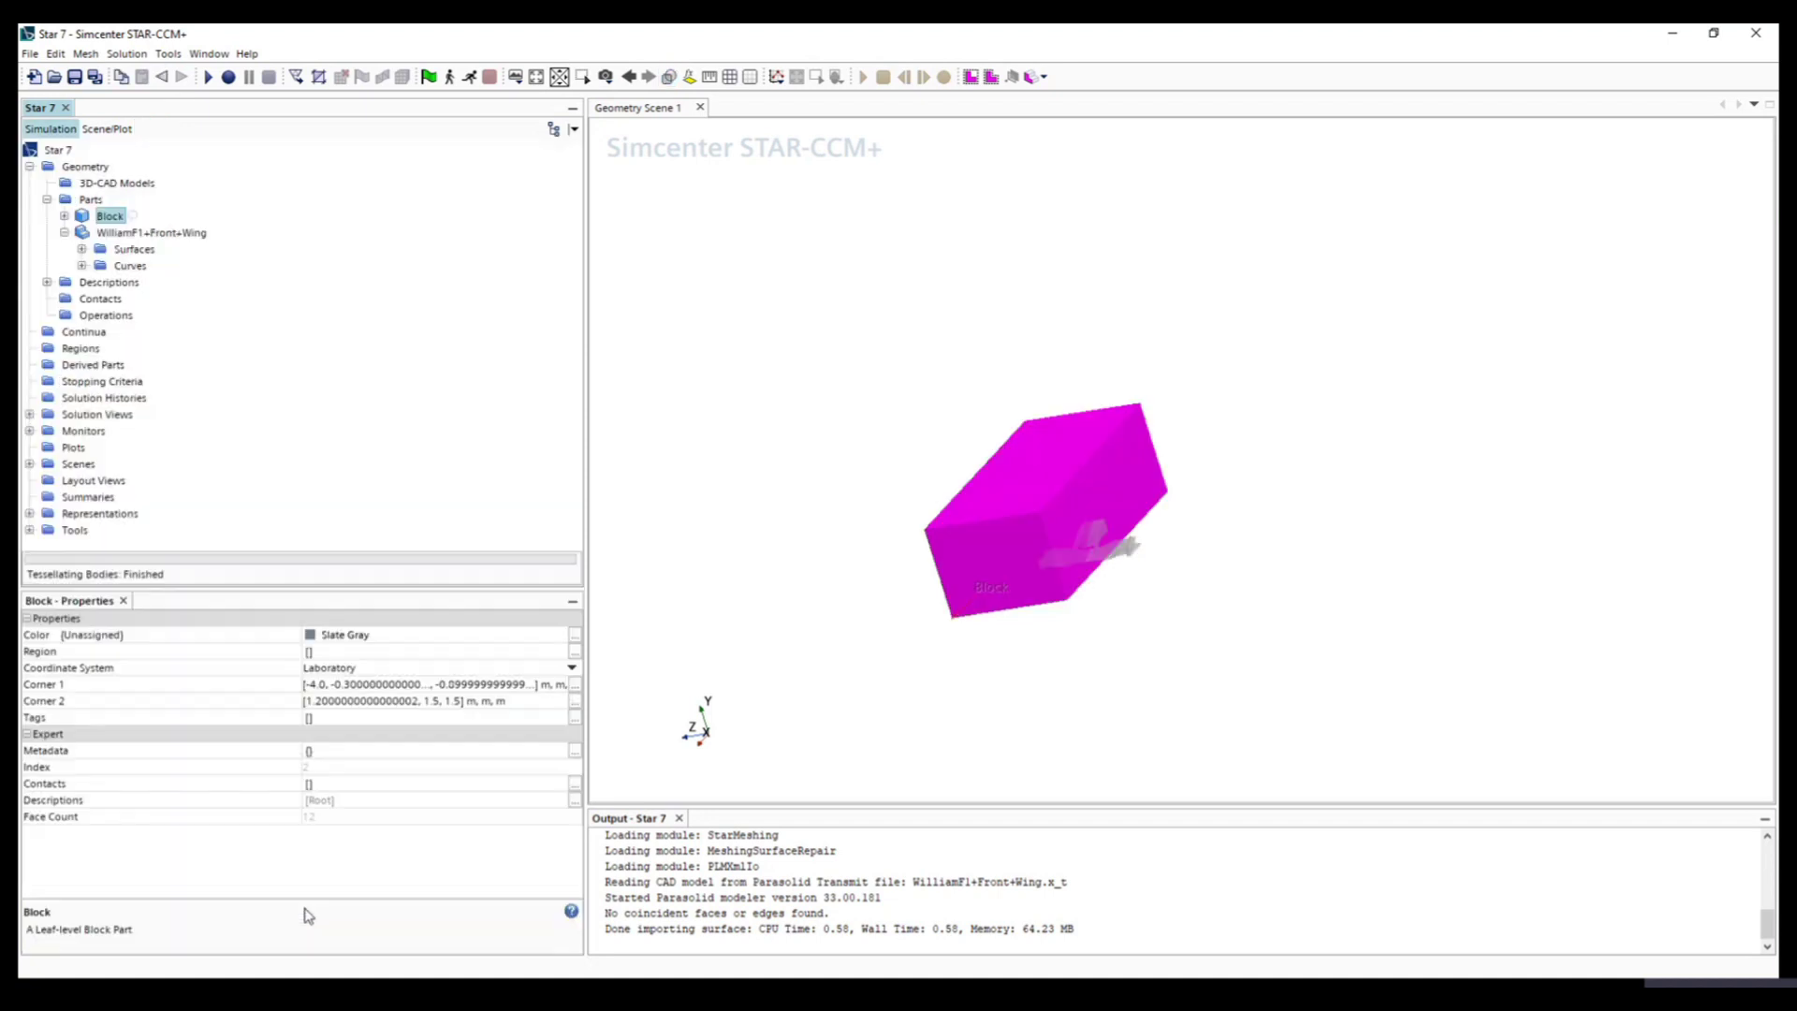
Step: Expand the Block part and its Surfaces, and select Block Surface to inspect it in the scene
double_click(103, 216)
left_click(129, 249)
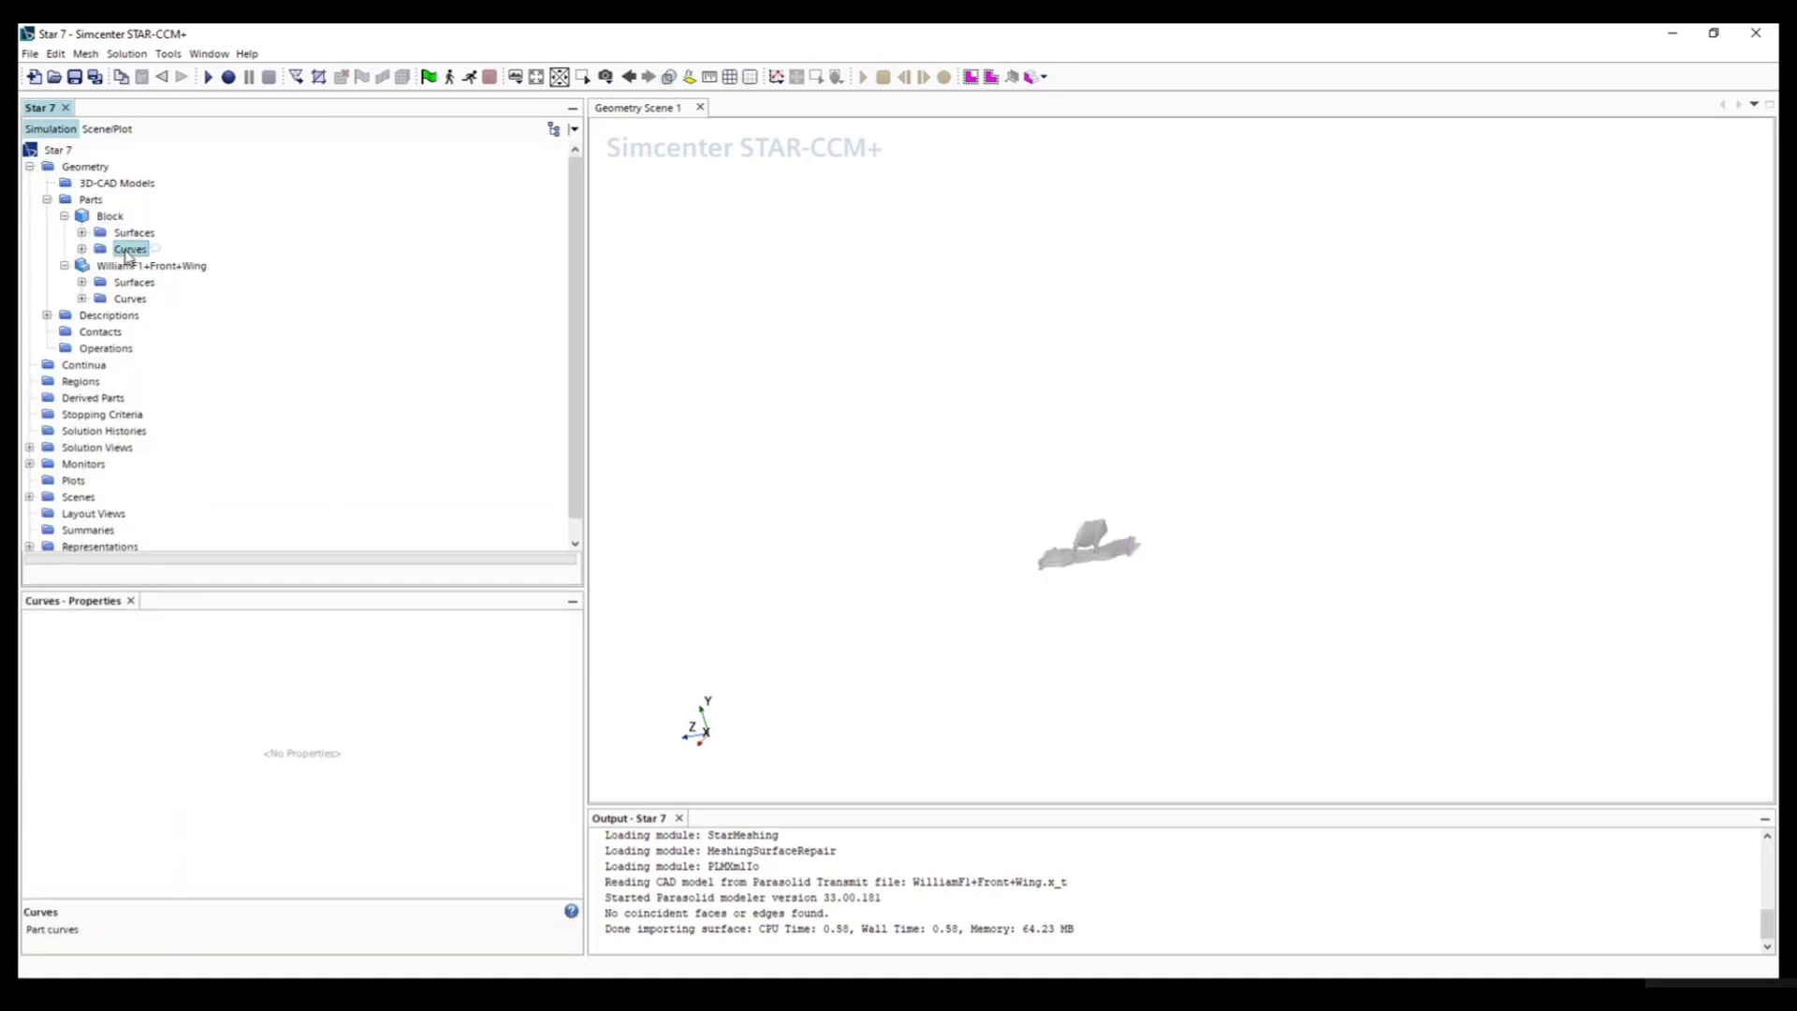
left_click(111, 216)
left_click(81, 233)
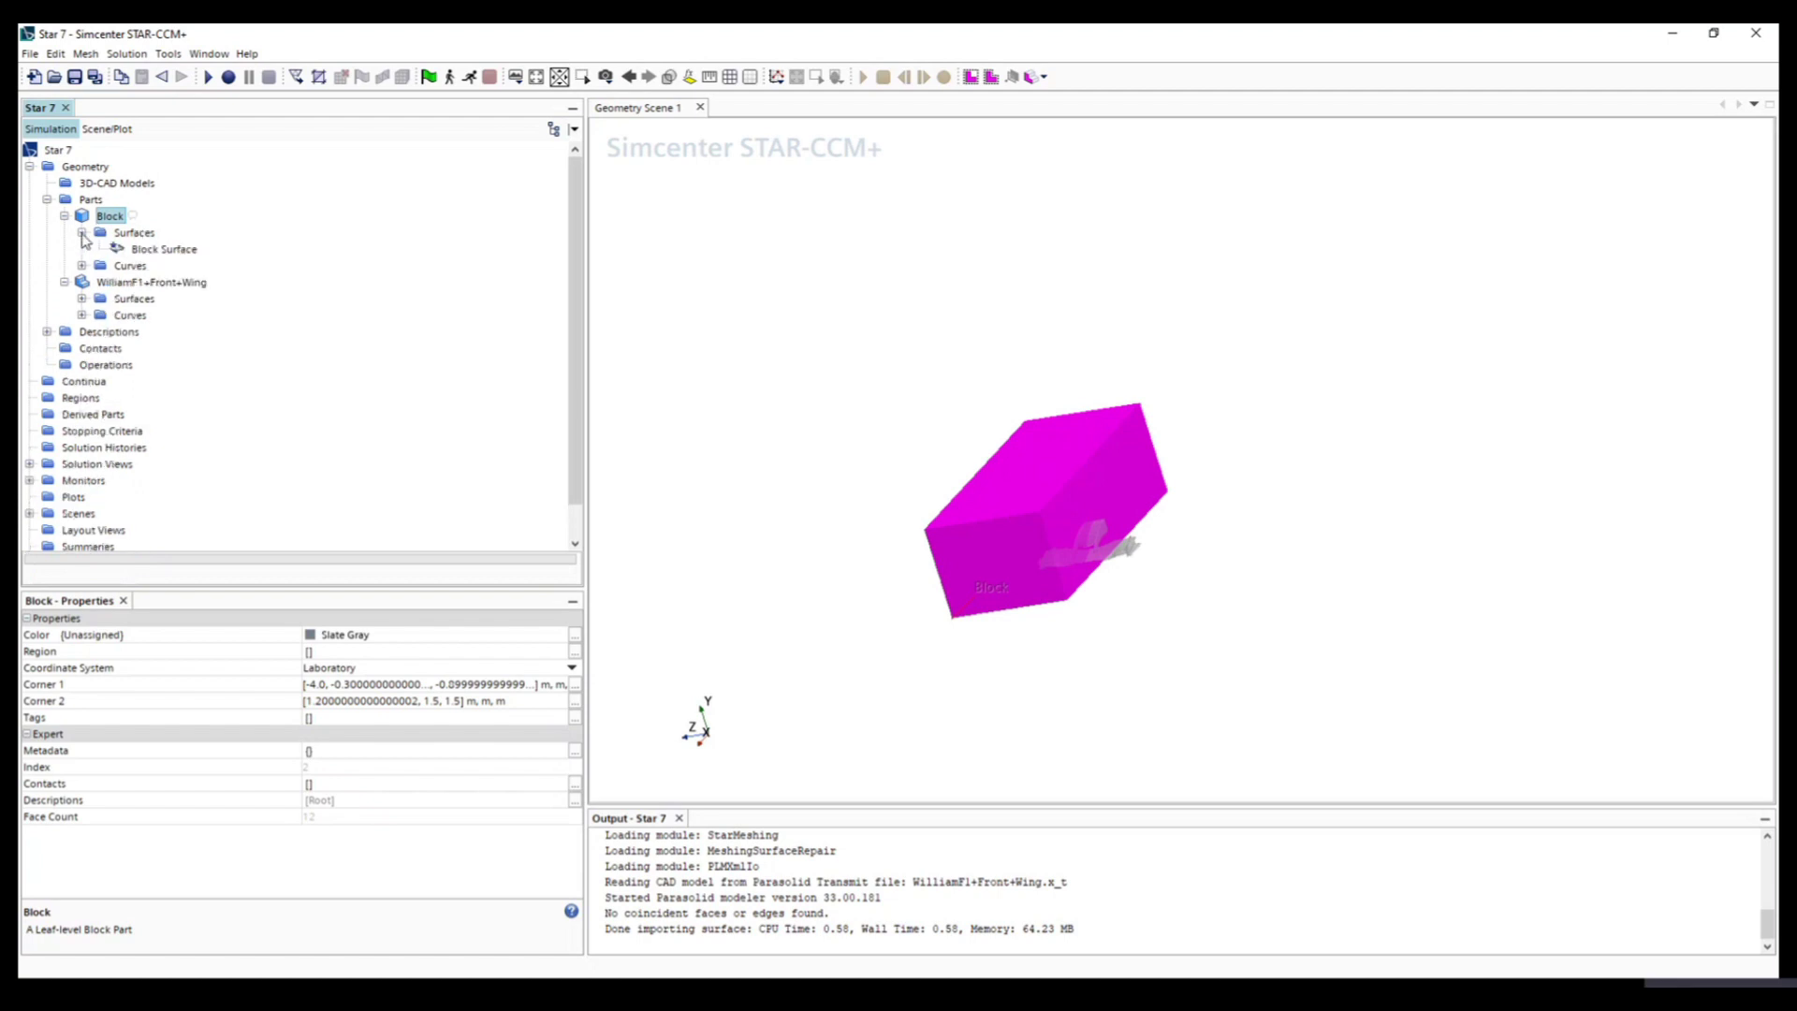
left_click(152, 251)
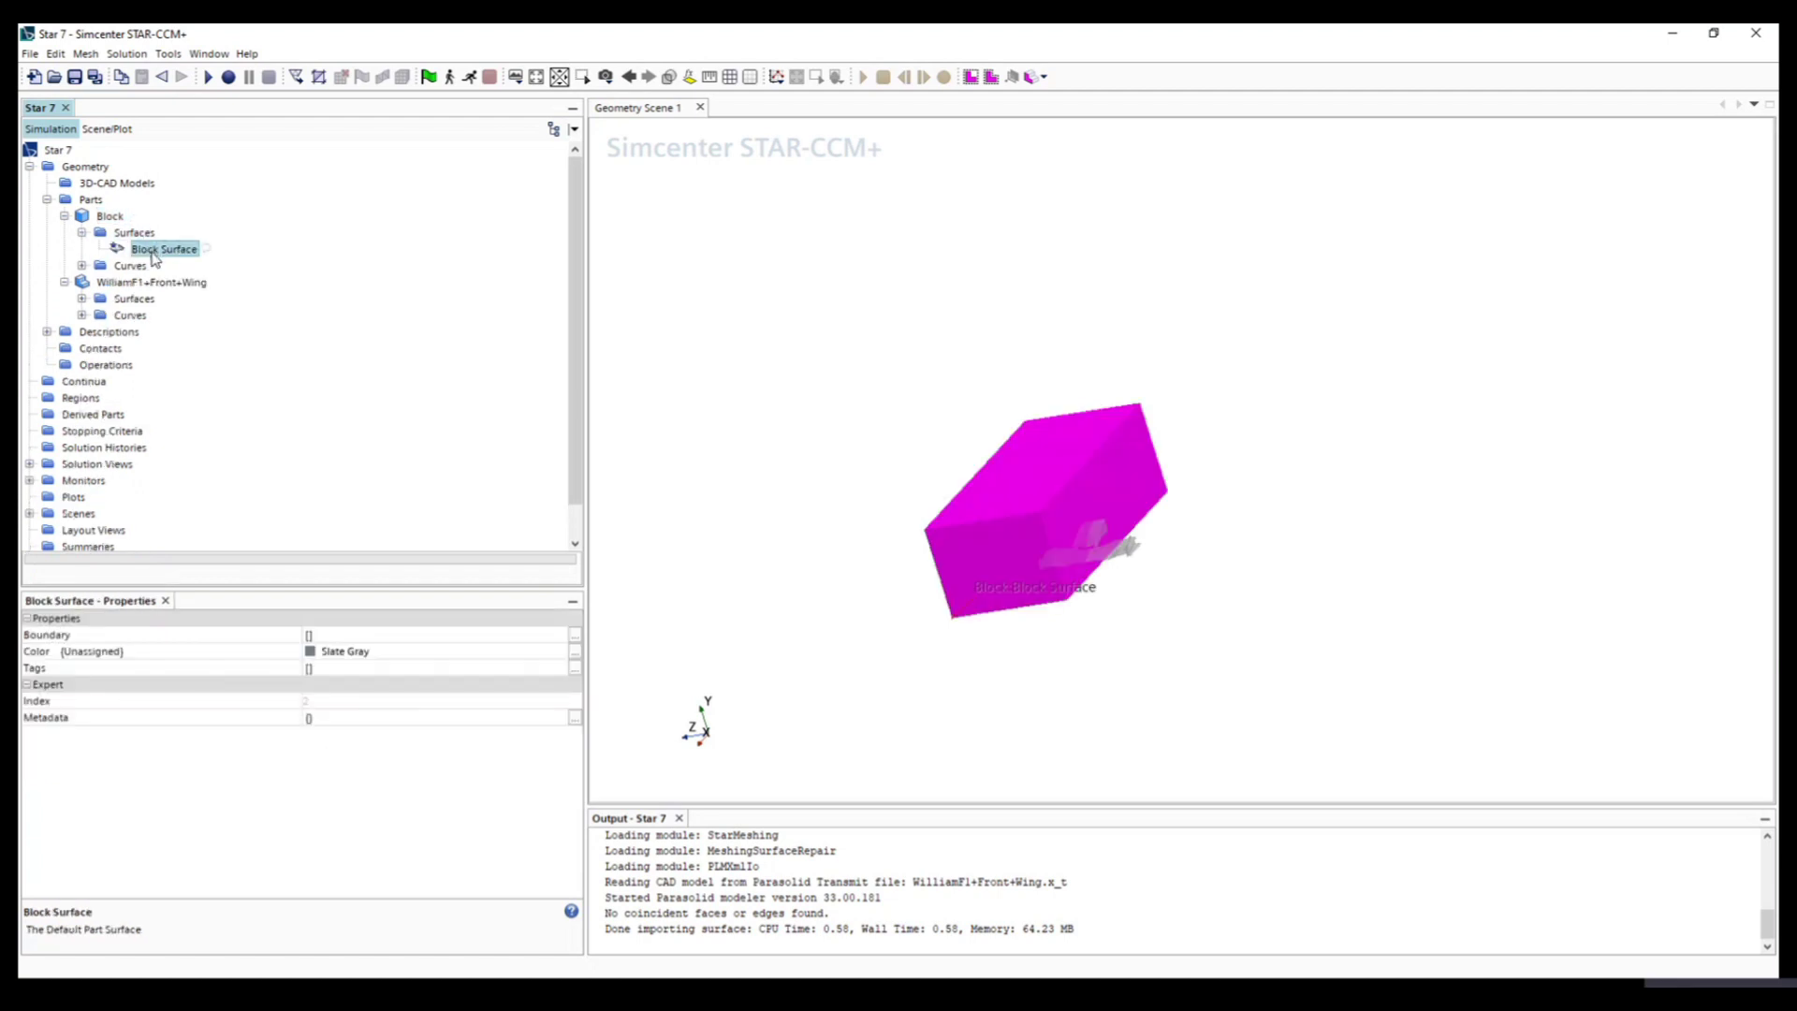
left_click(112, 219)
left_click(131, 235)
left_click(150, 251)
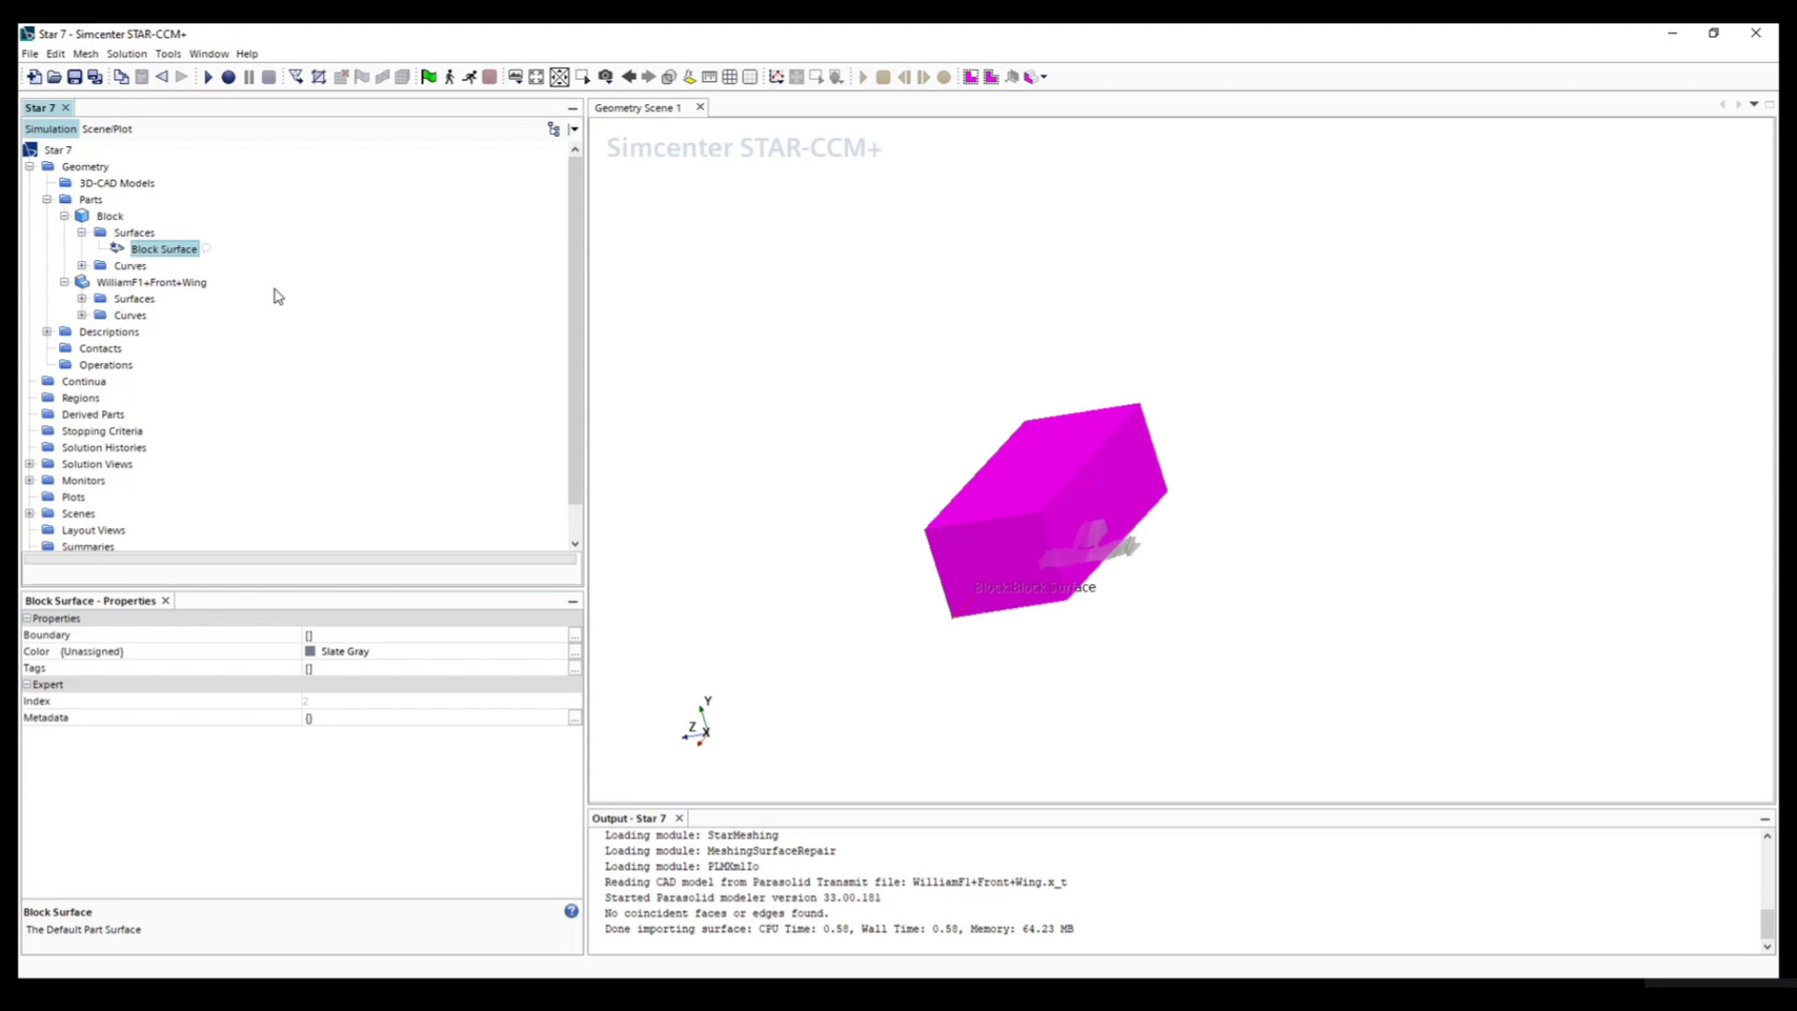
left_click_drag(869, 651, 1388, 572)
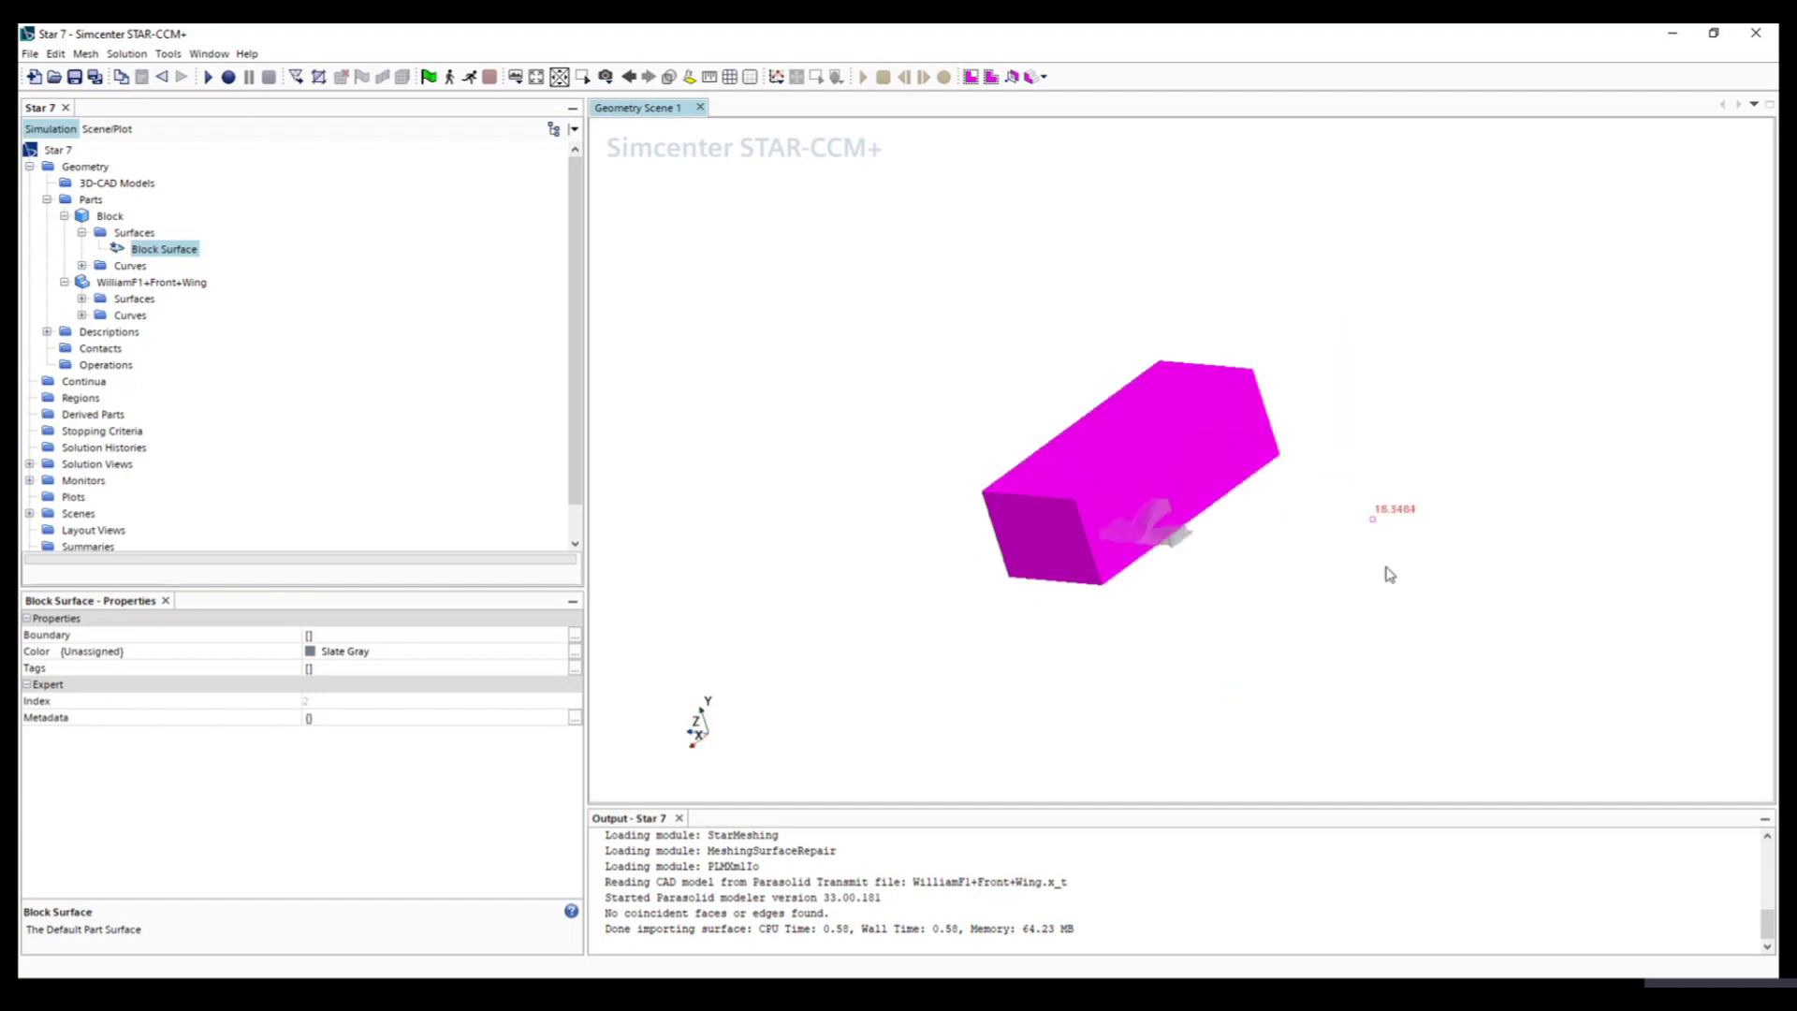
Step: Split Block Surface by patch, creating a part surface named Inlet from the block's end face nearest the wing
right_click(154, 251)
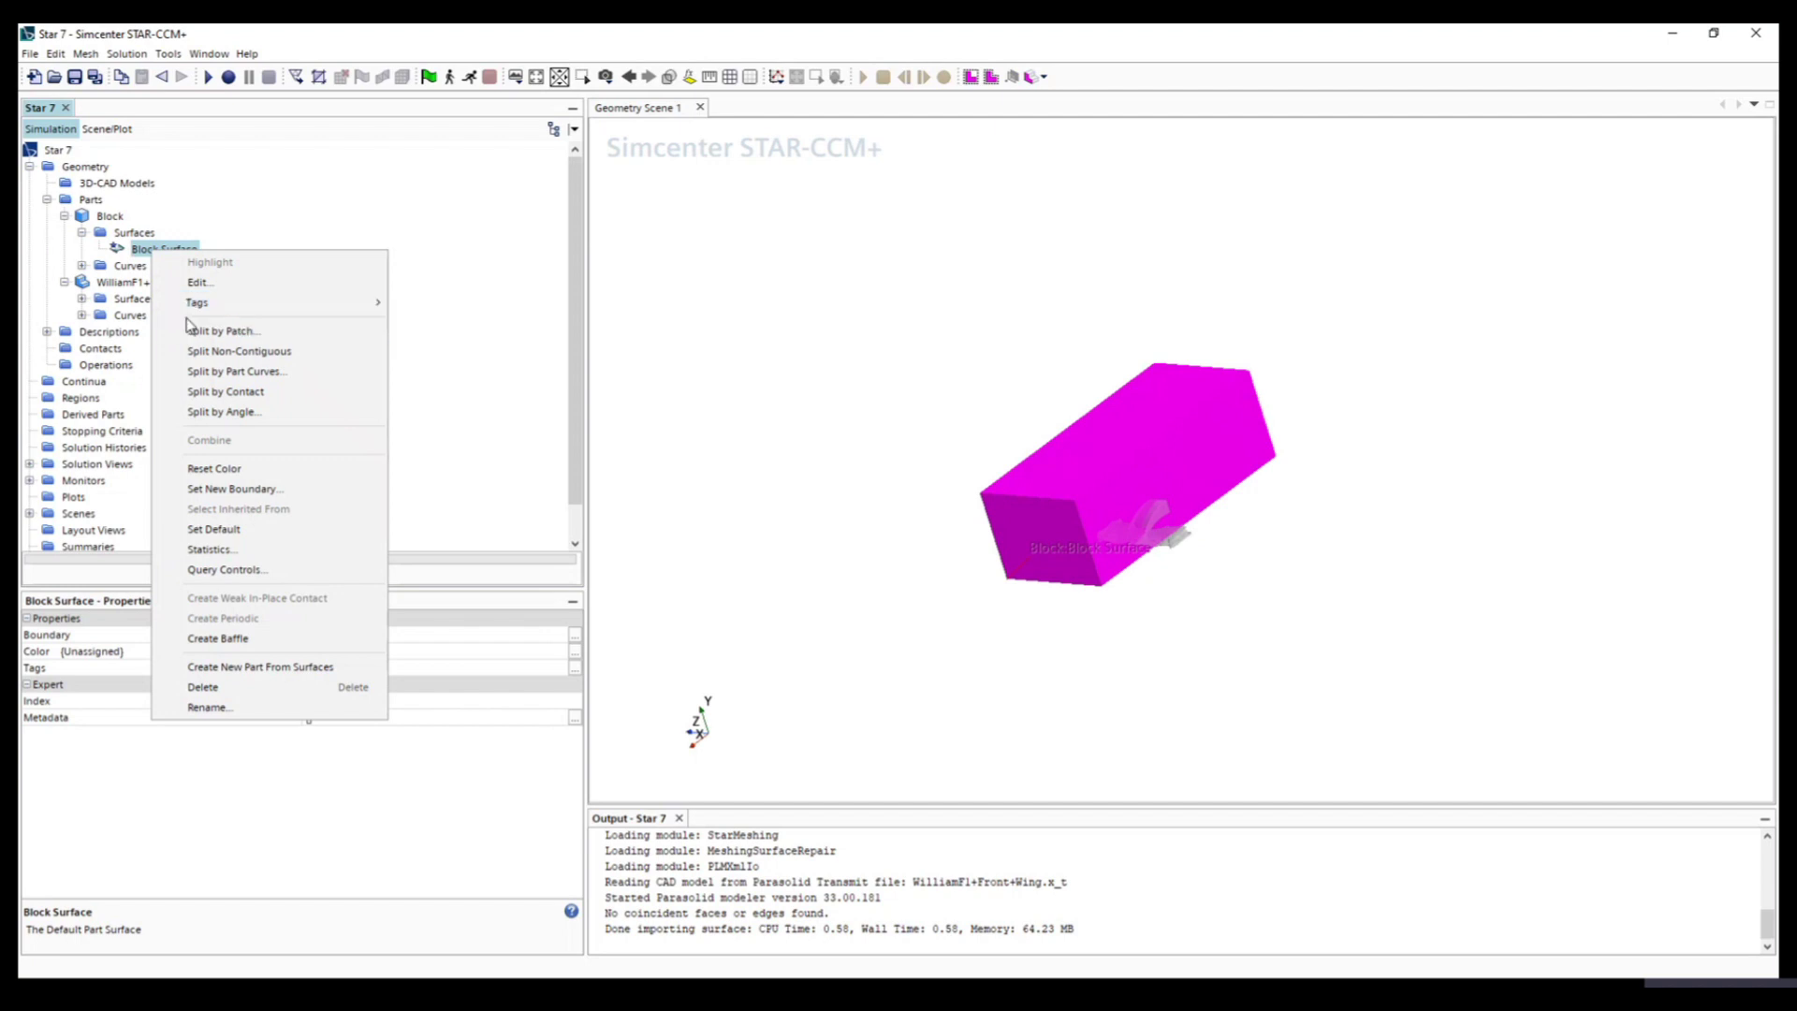
left_click(158, 257)
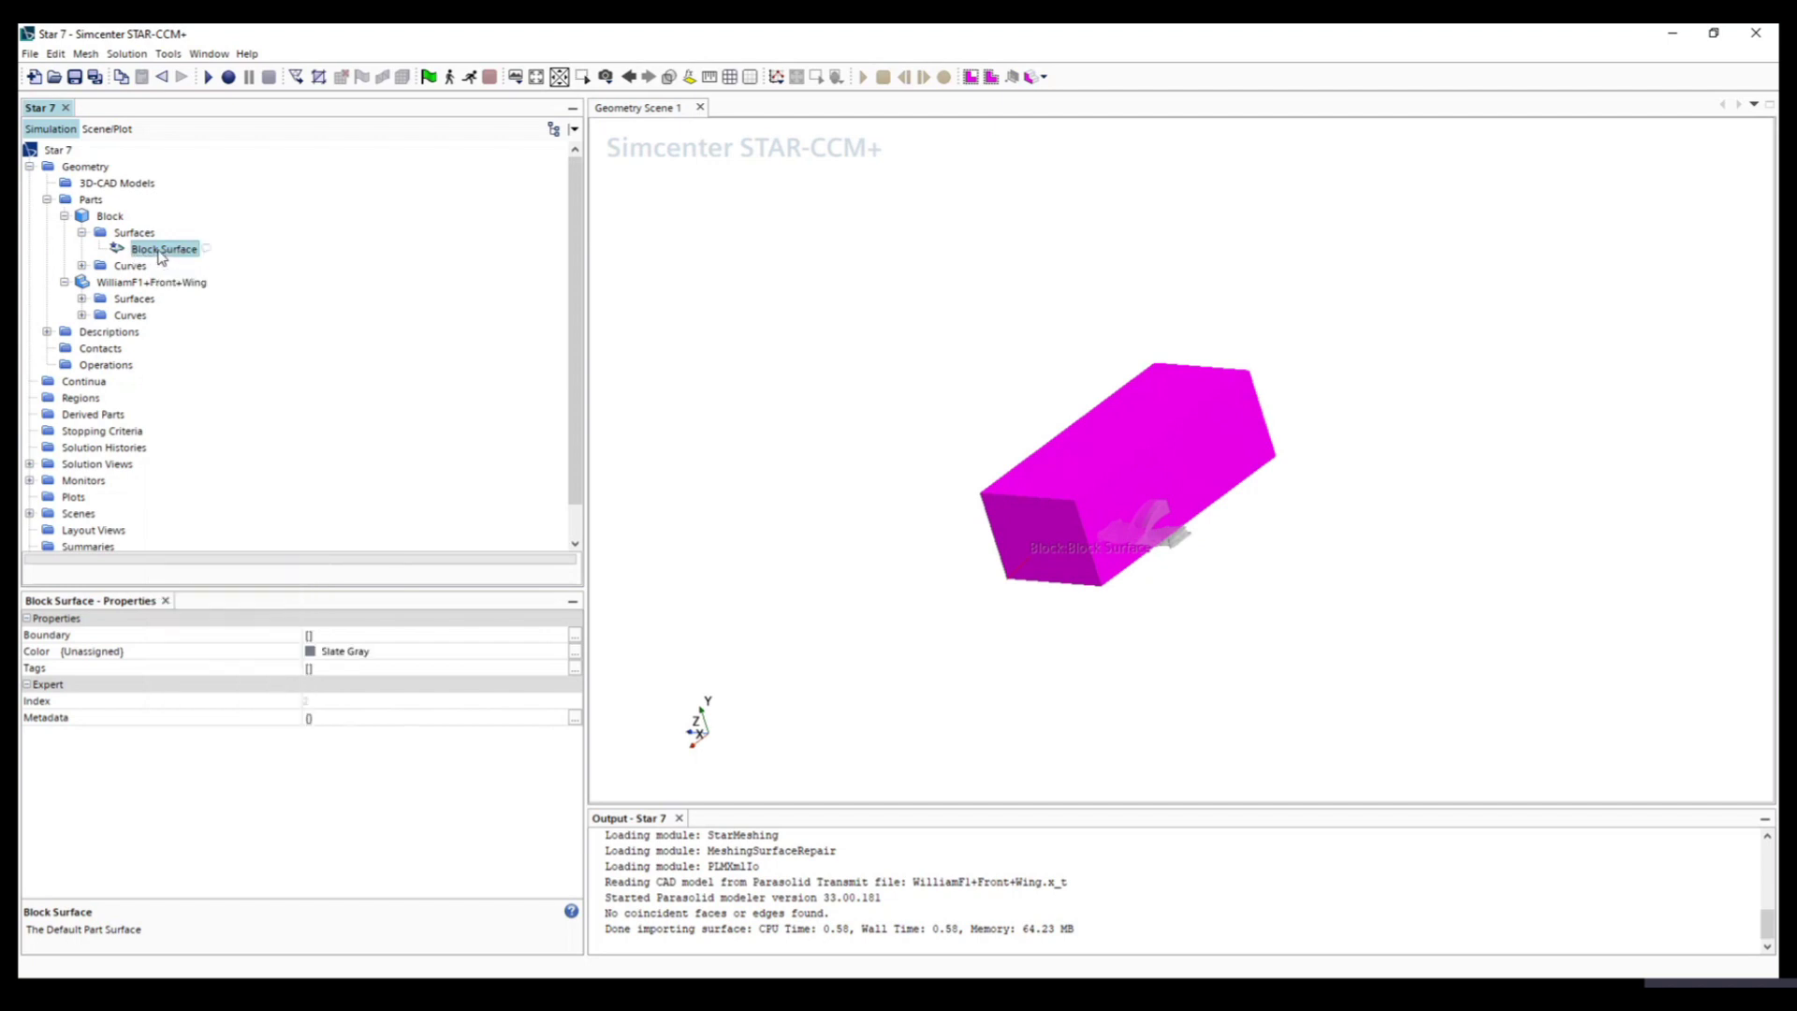
right_click(161, 257)
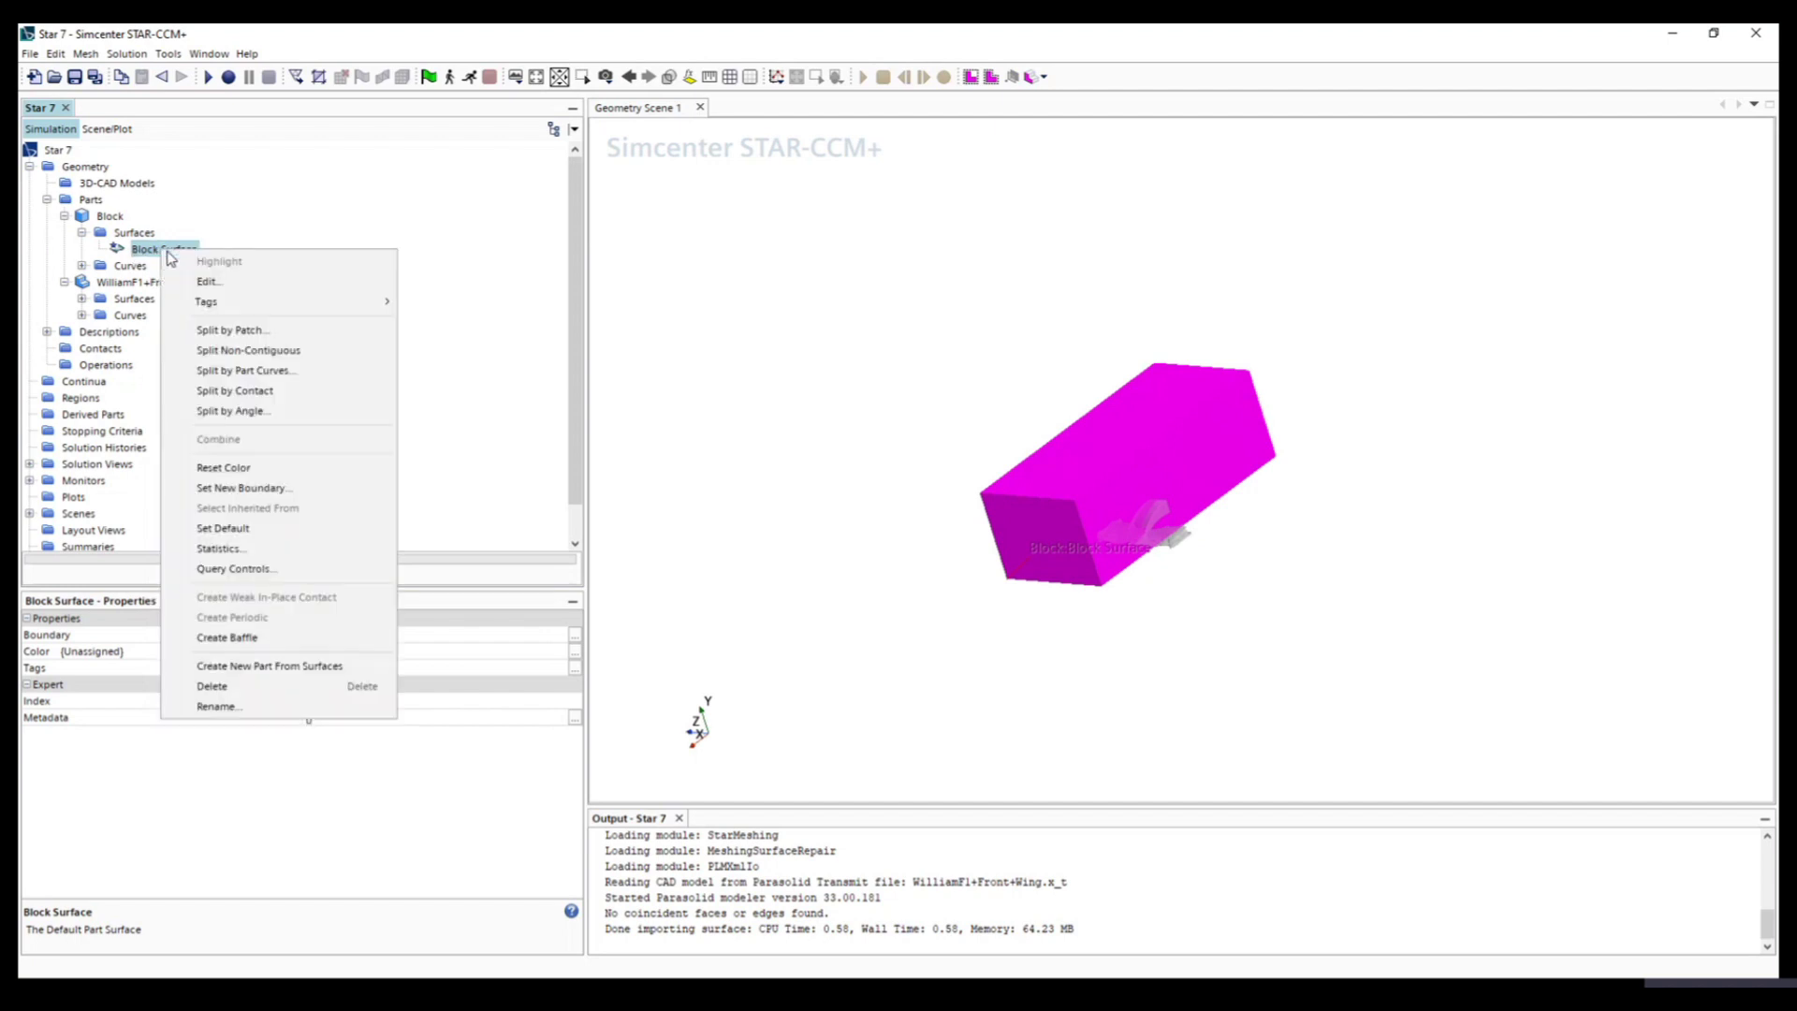
left_click(221, 332)
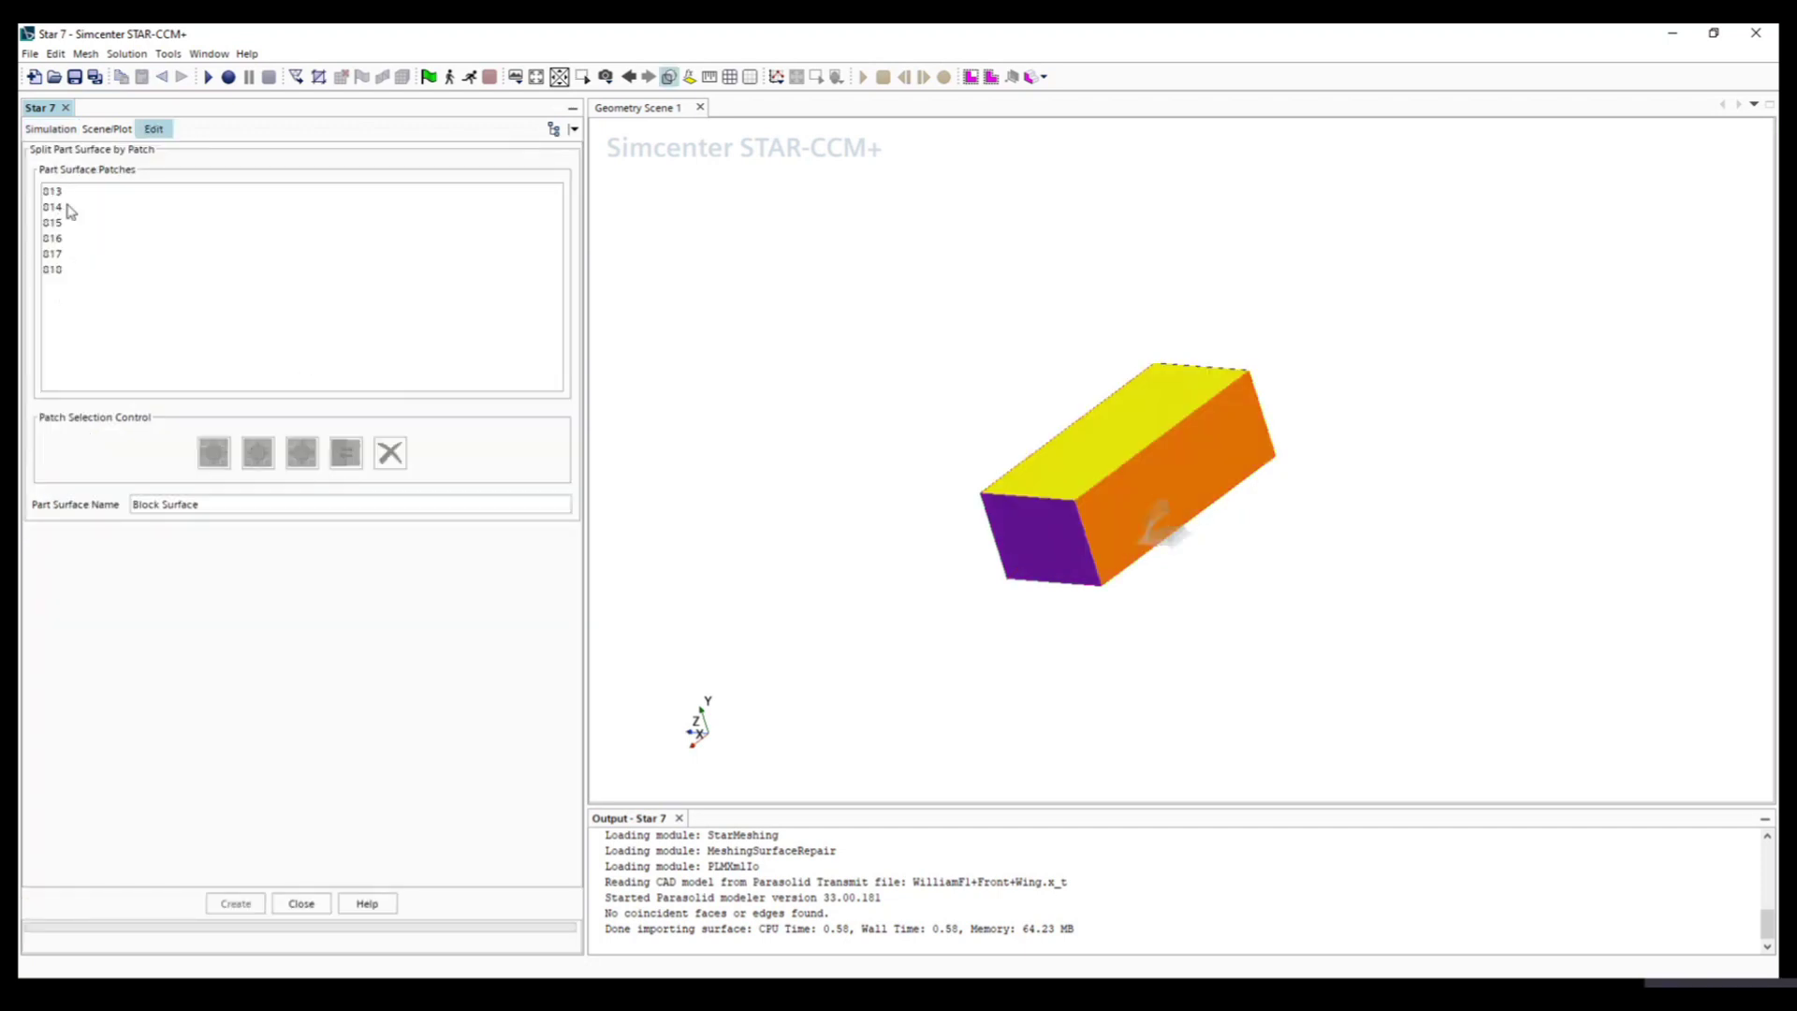
left_click_drag(55, 206, 59, 278)
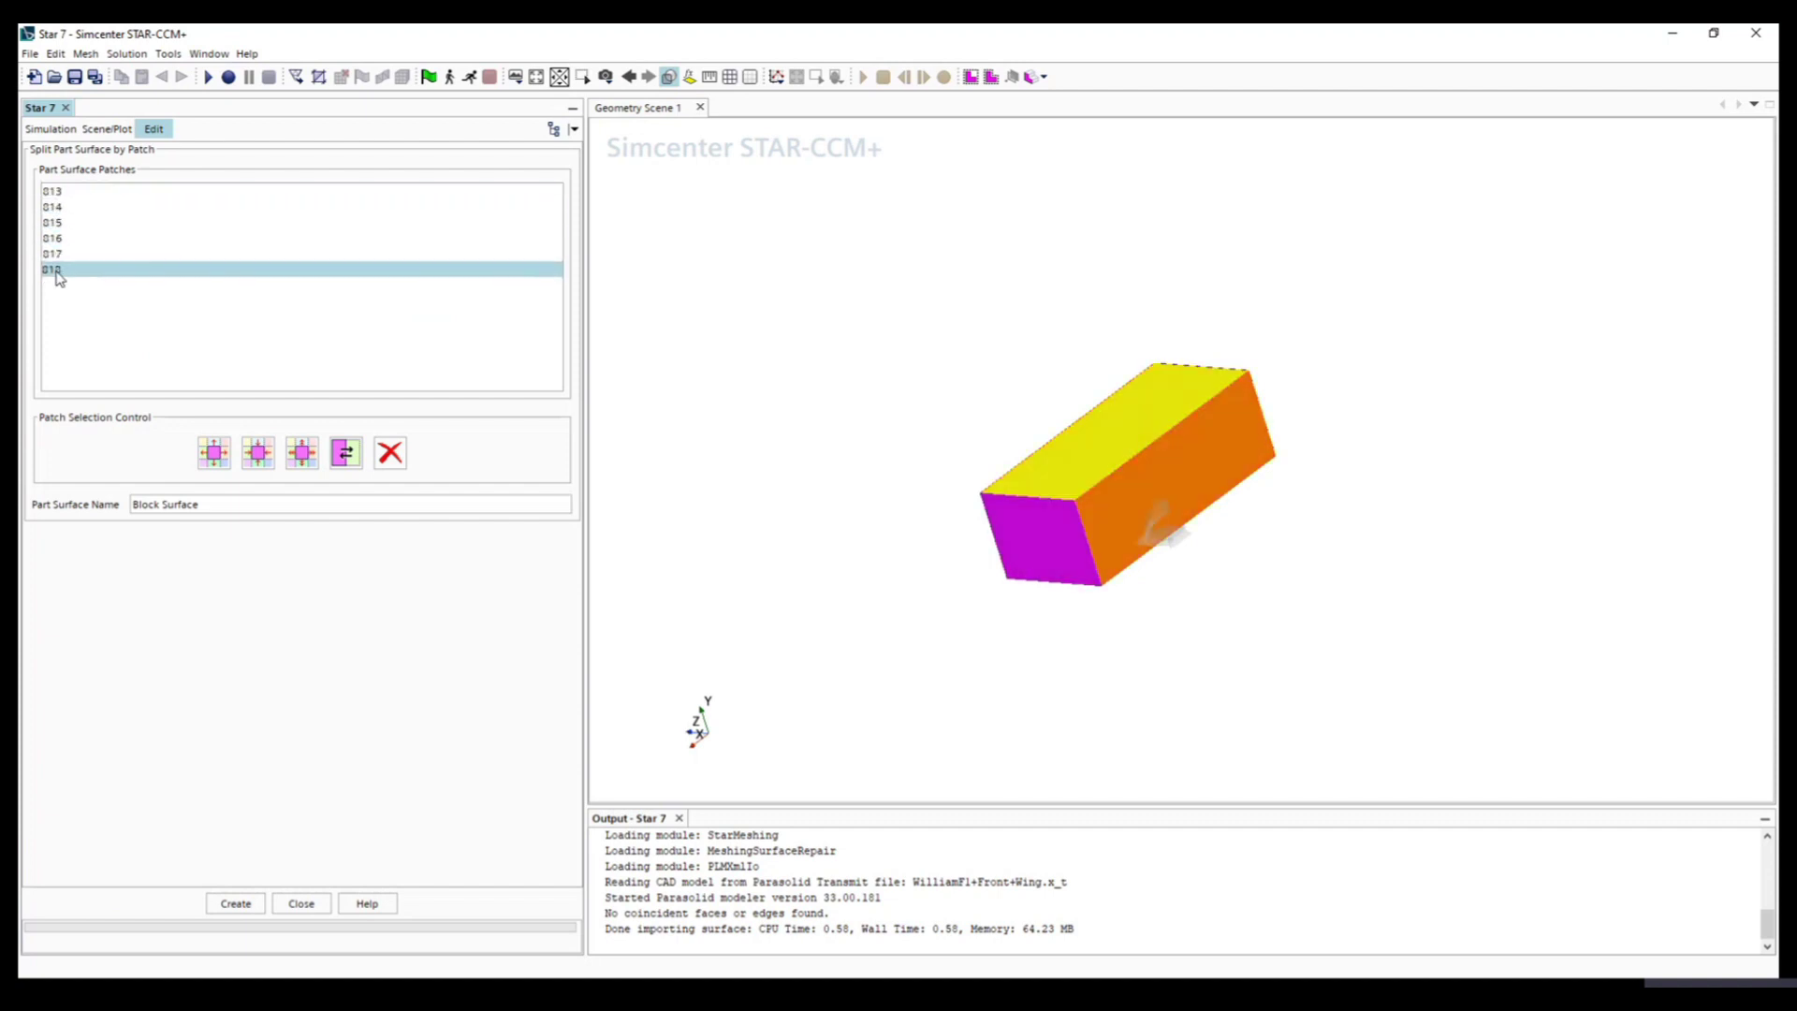
left_click(763, 404)
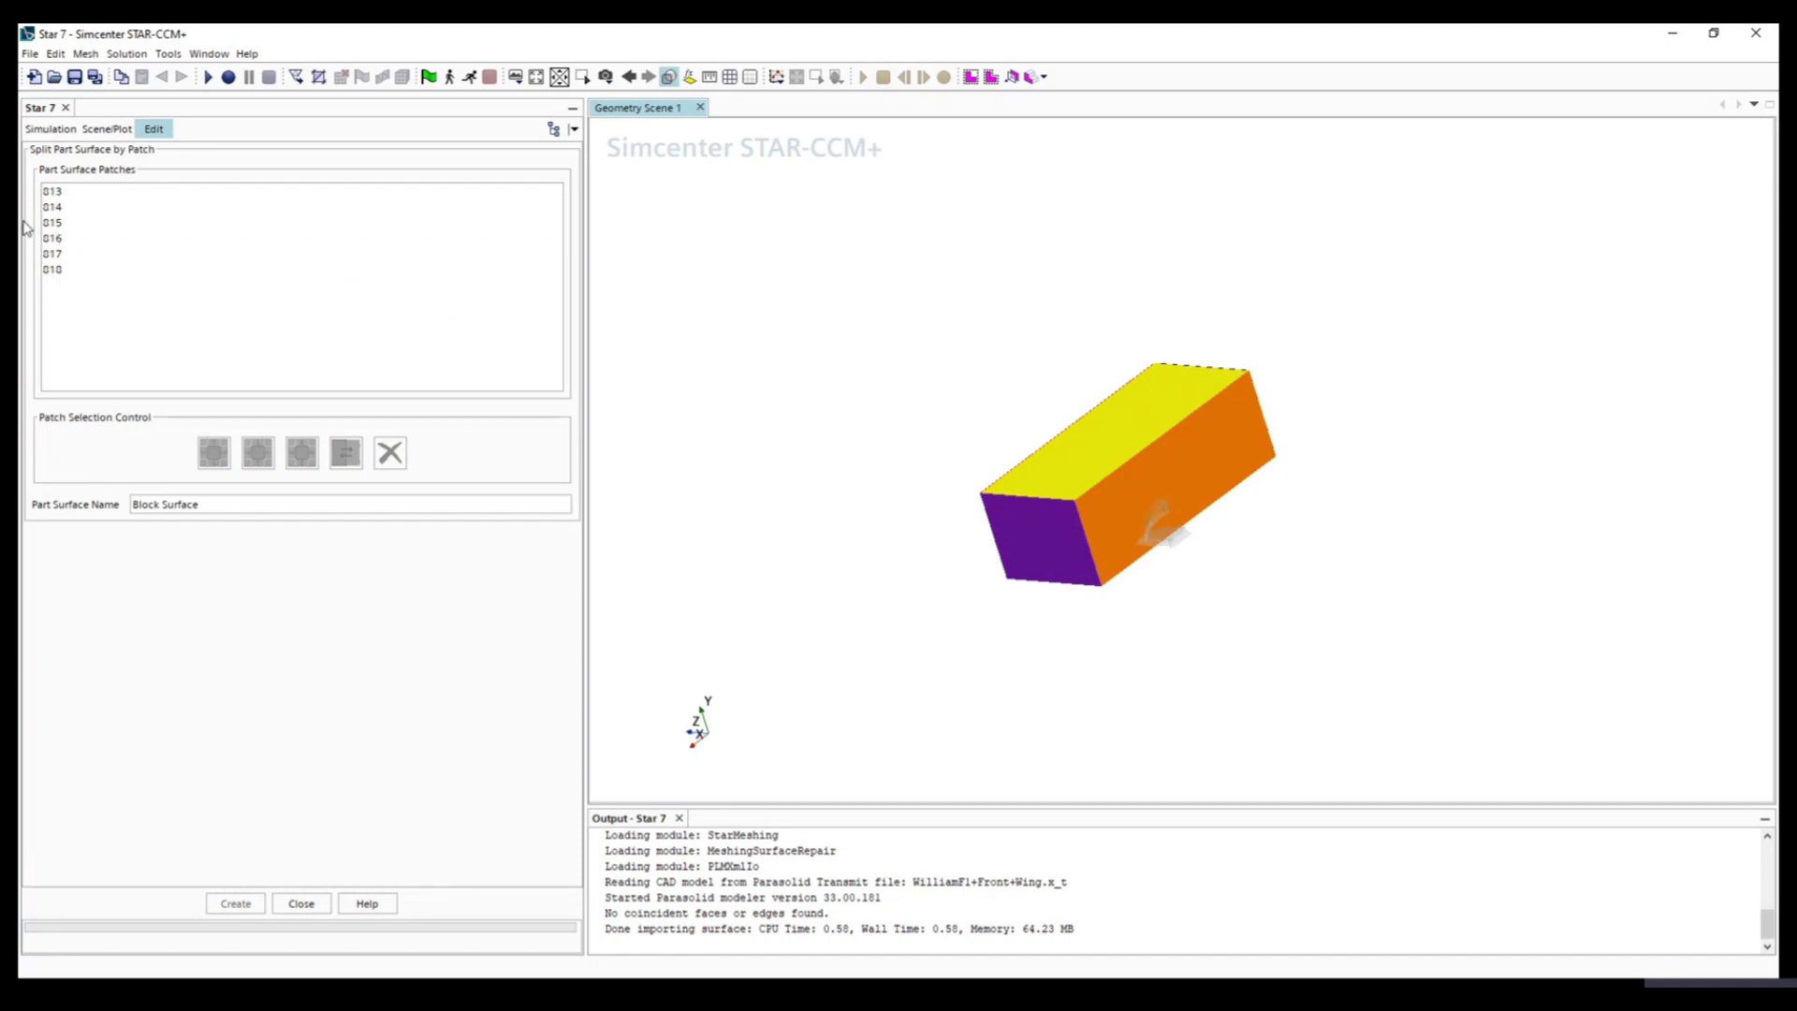
left_click(1049, 543)
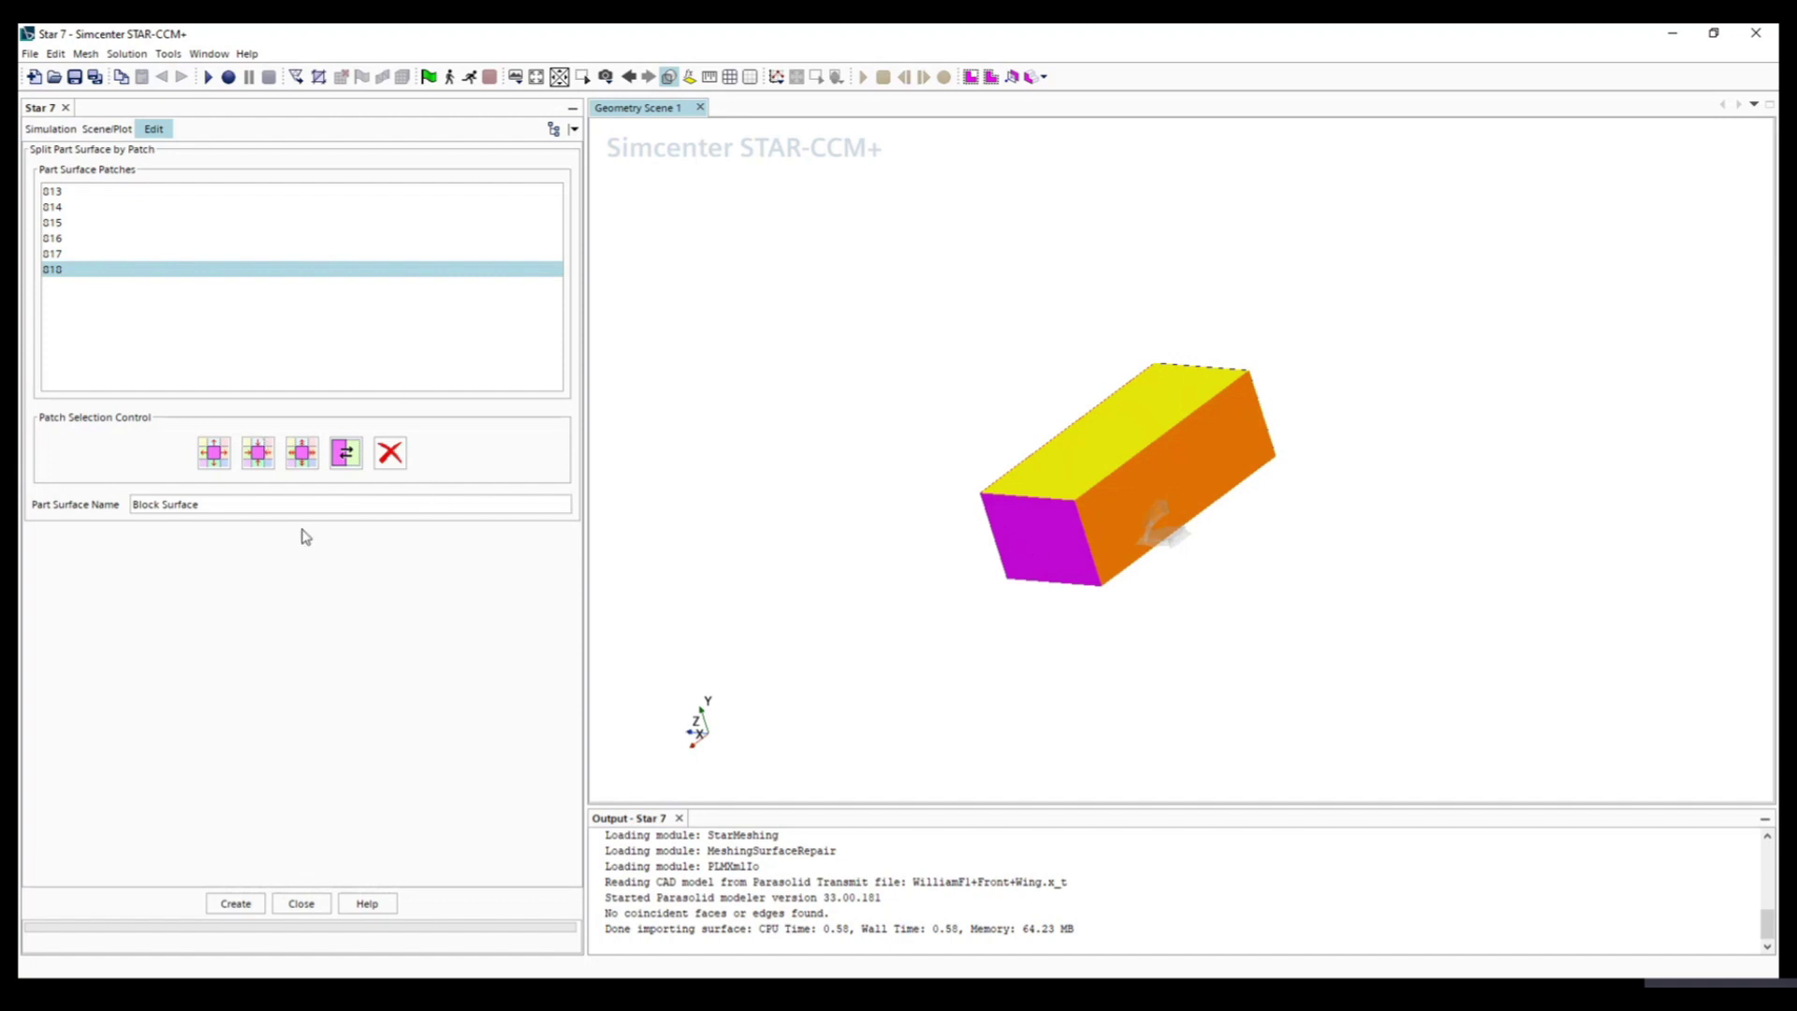
left_click(223, 506)
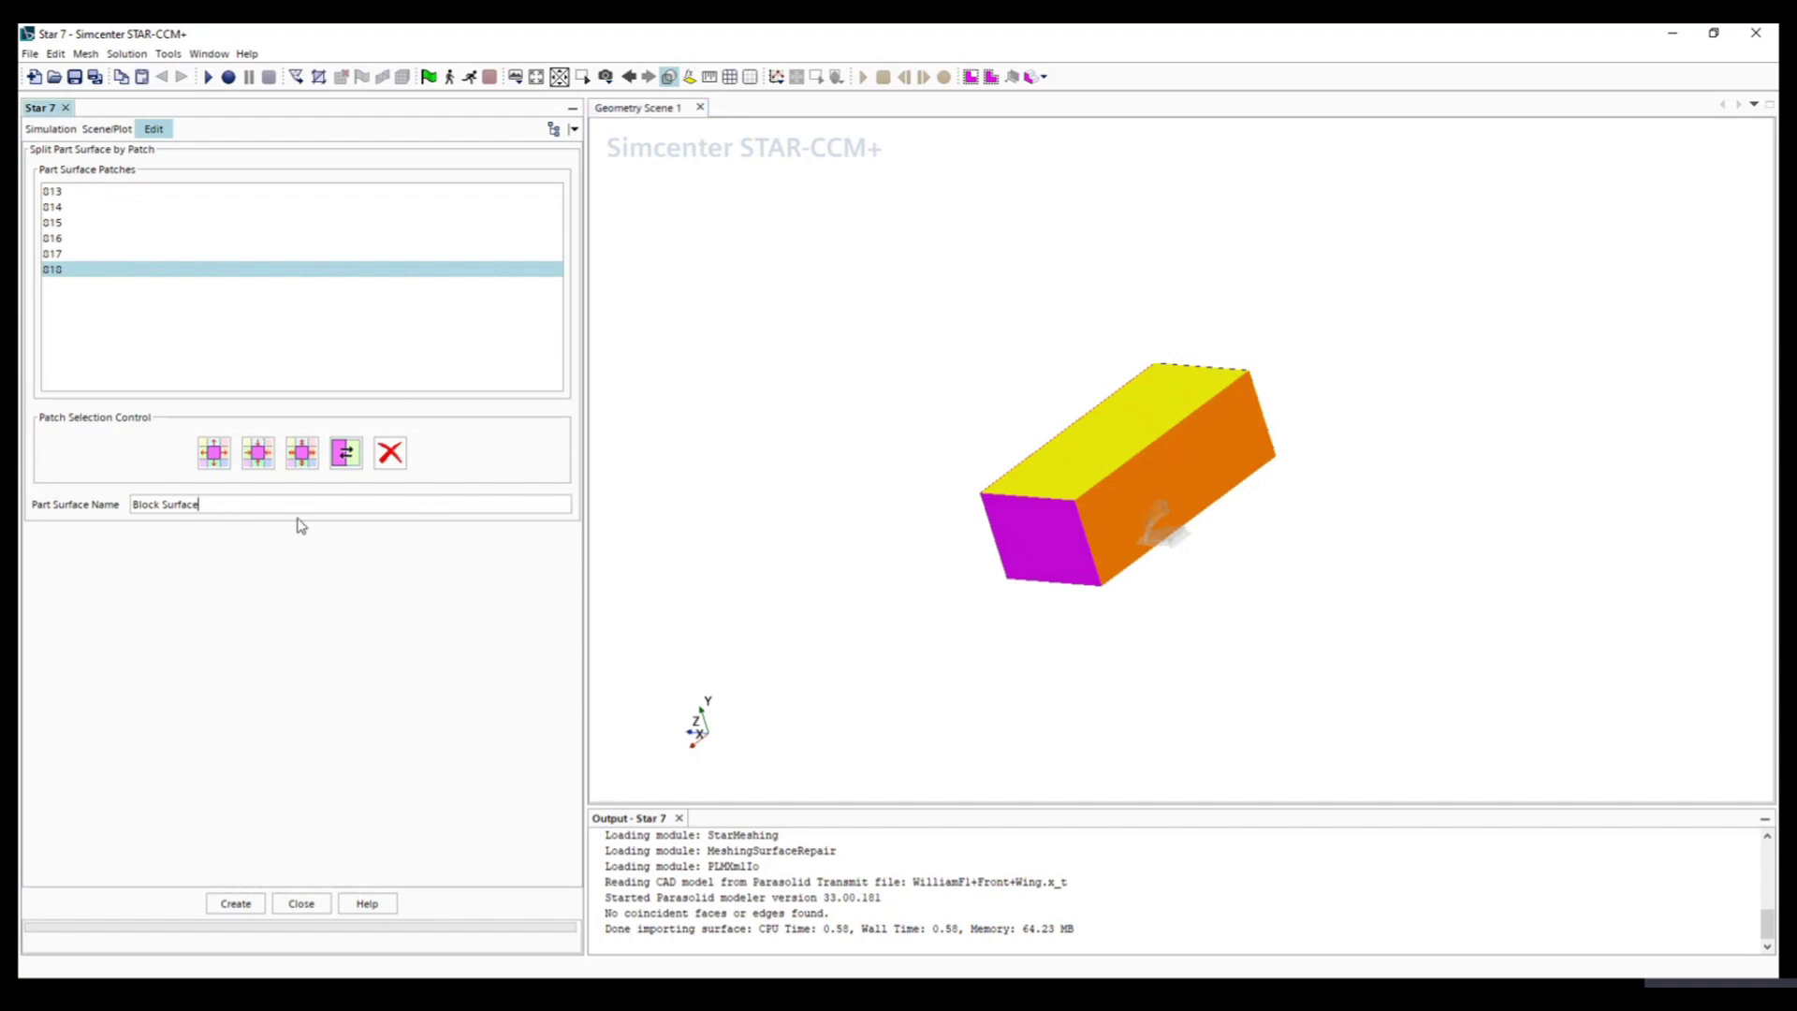
triple_click(167, 503)
type("Inlet")
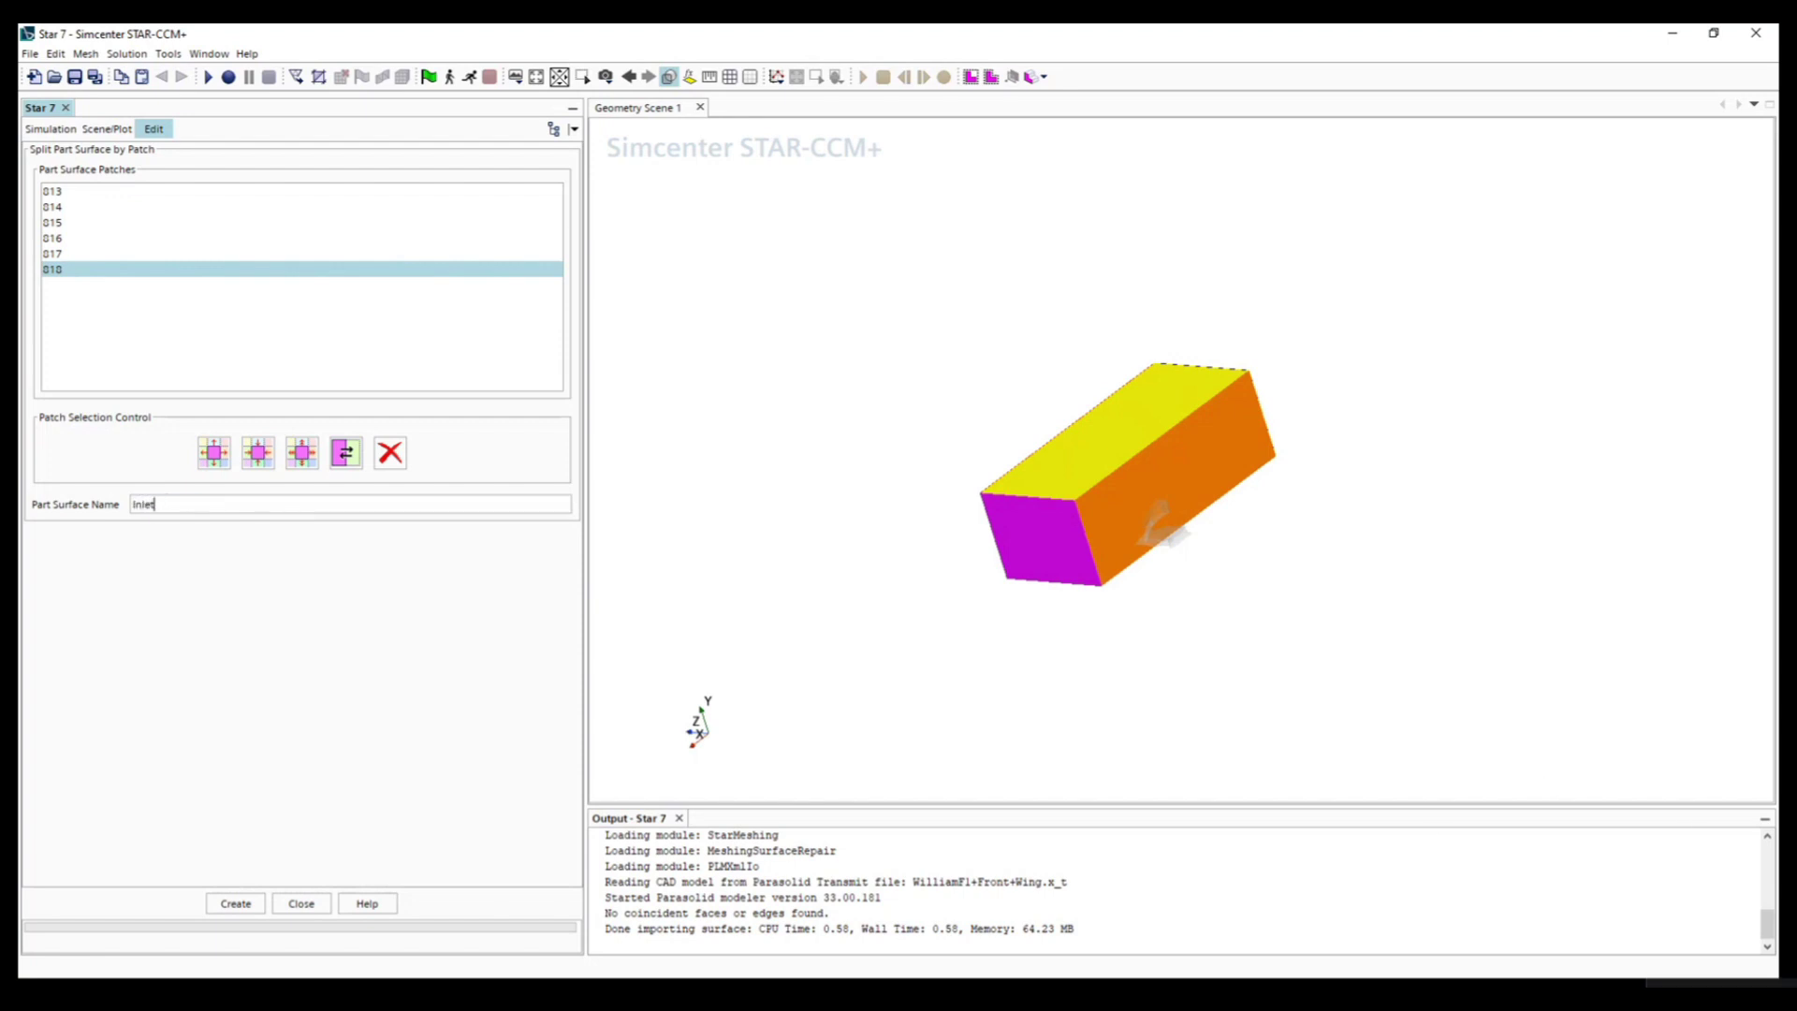
left_click(234, 902)
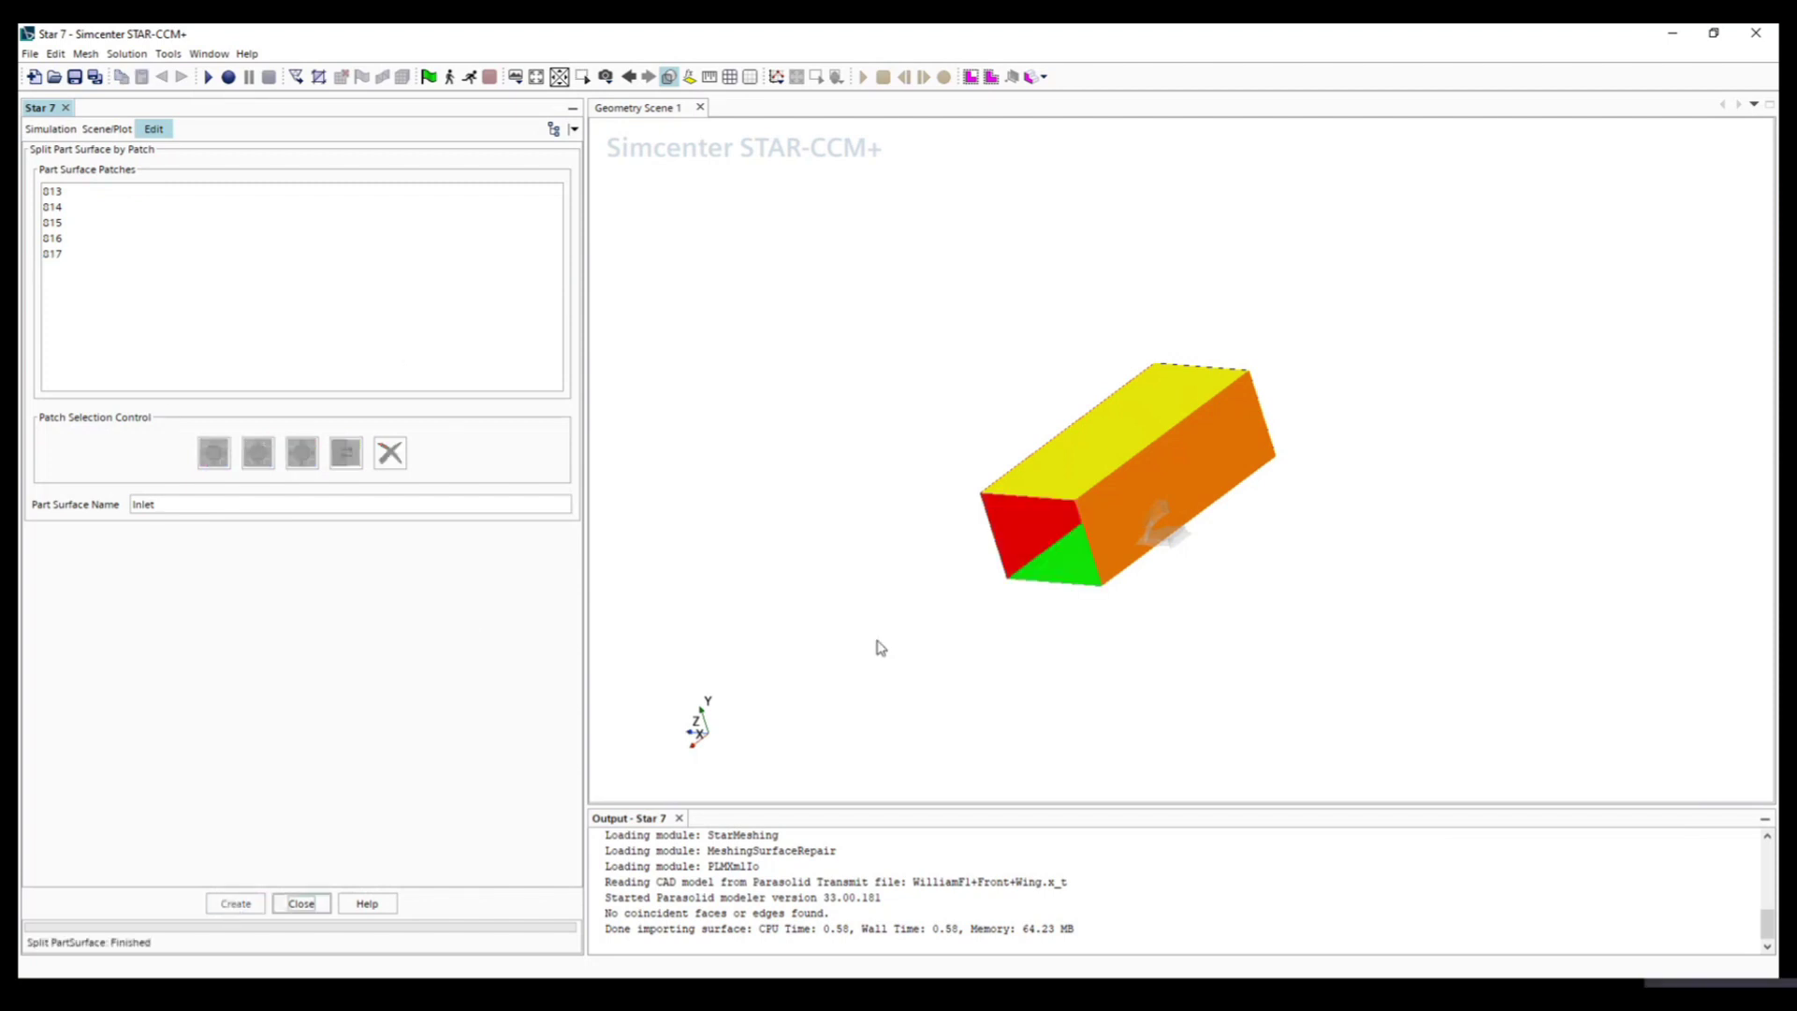
Step: Create a part surface named Outlet from the block's far end face, opposite the inlet
left_click_drag(877, 642, 983, 573)
left_click(950, 613)
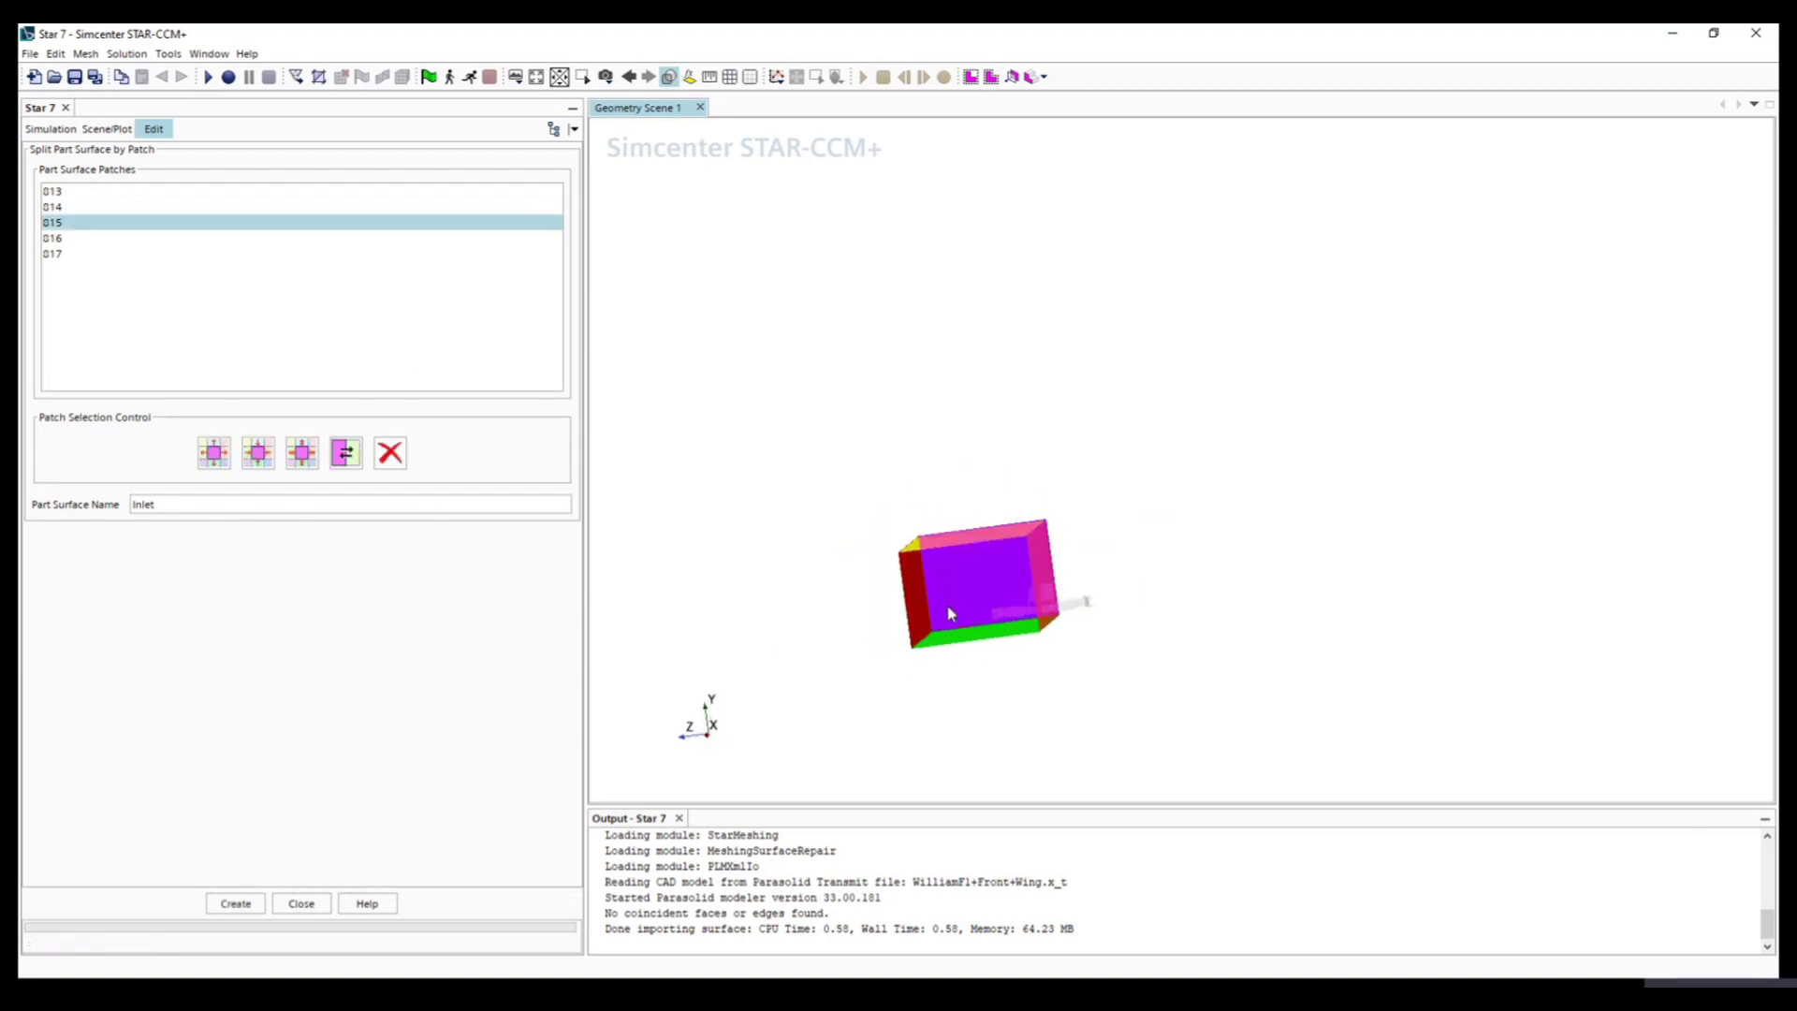
double_click(170, 503)
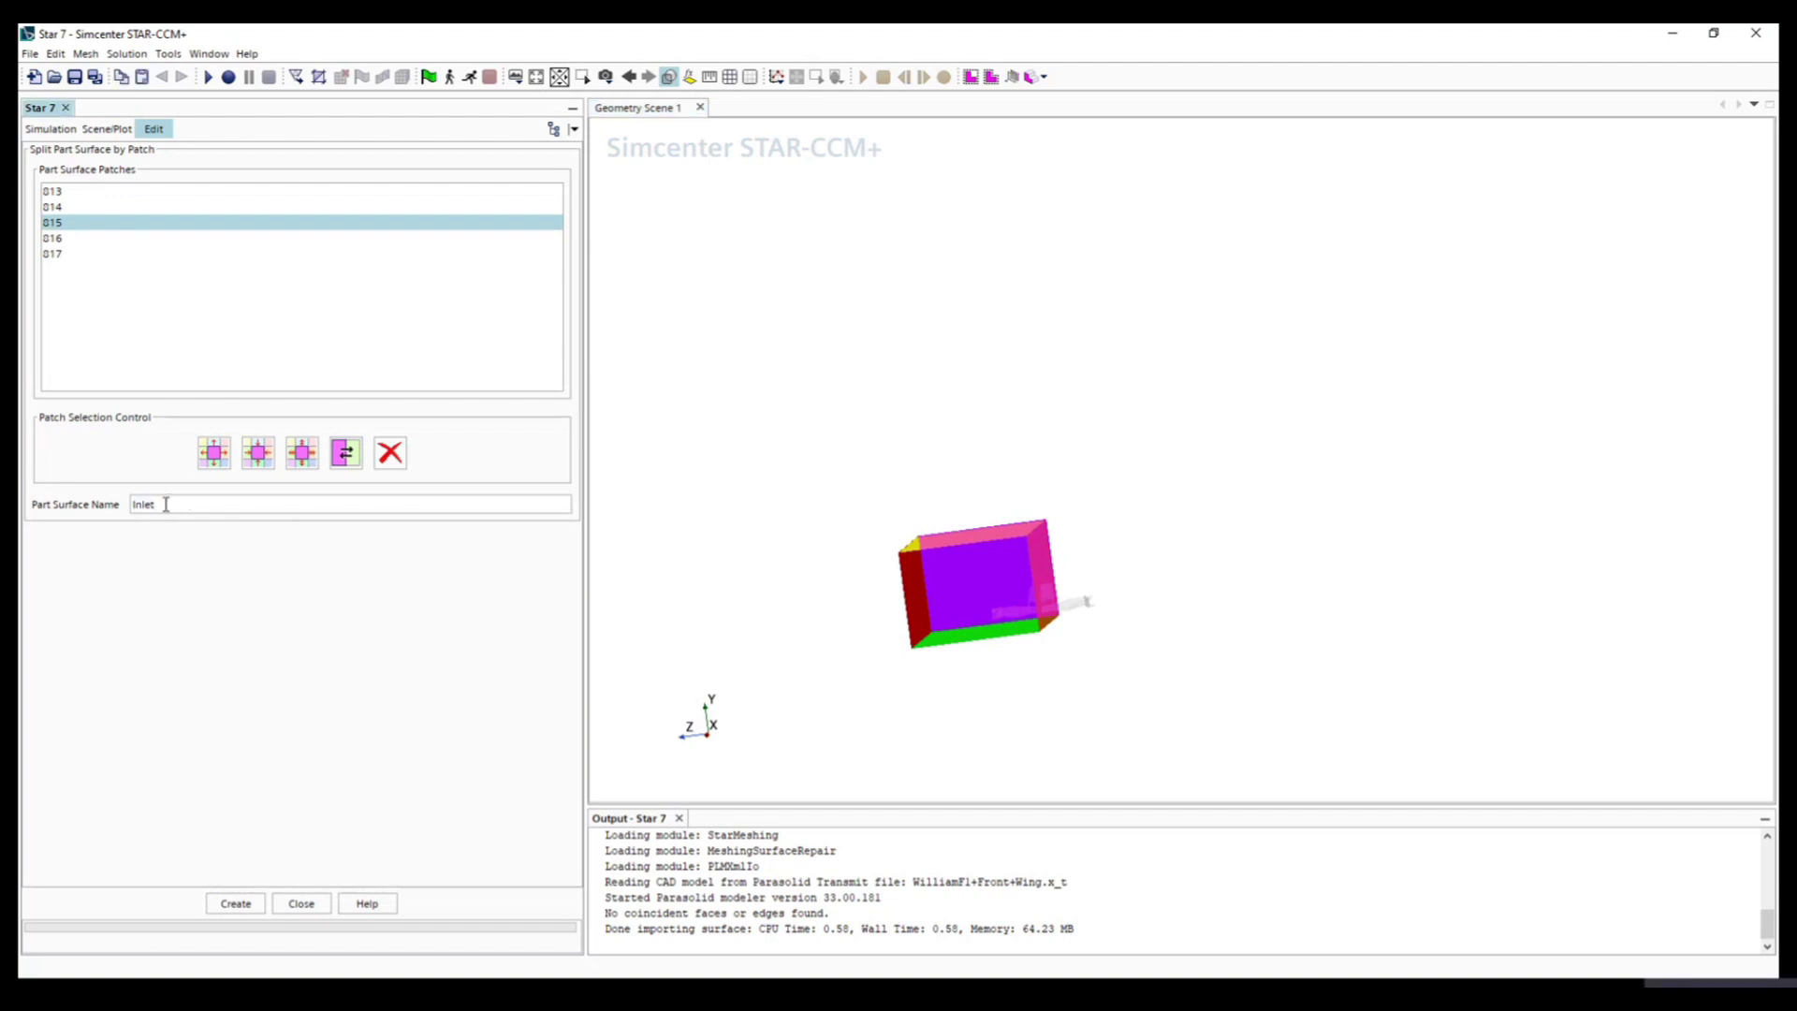
left_click_drag(166, 504, 107, 511)
type("Outlet")
left_click(232, 903)
Step: Create a part surface named Floor from the block's bottom face
left_click_drag(1036, 730, 964, 648)
left_click(974, 641)
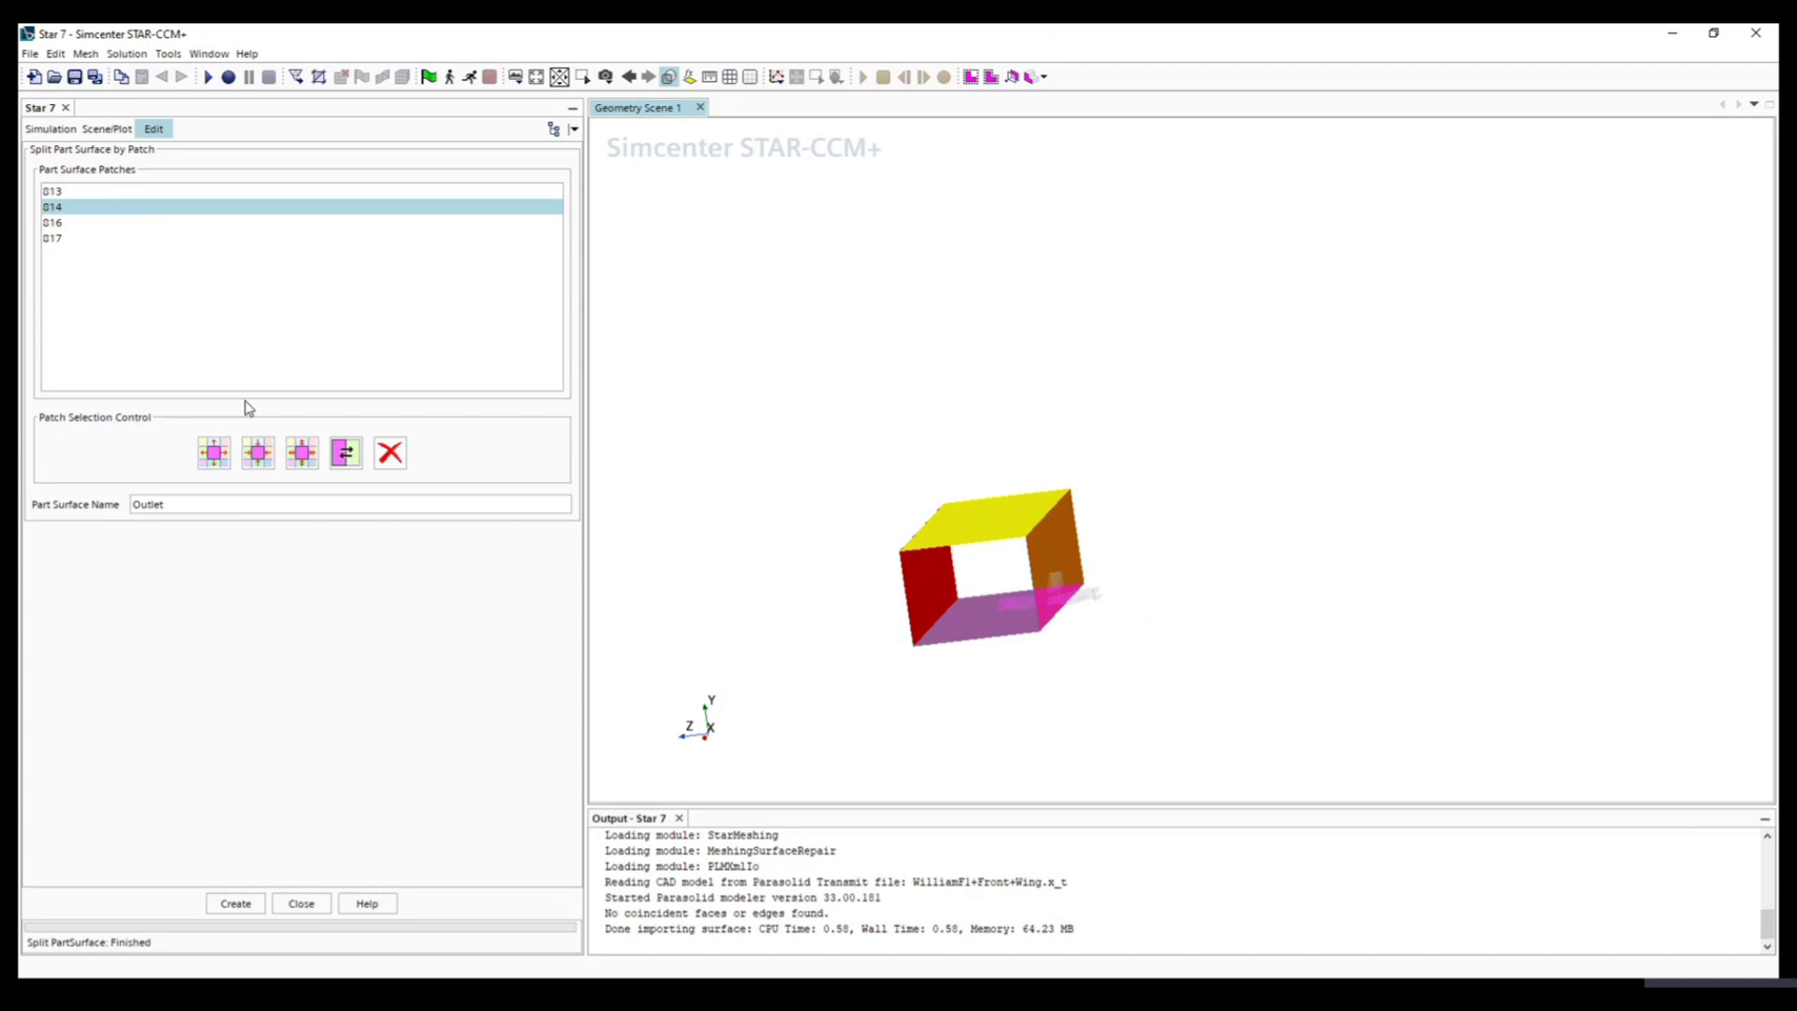
left_click_drag(166, 505, 83, 507)
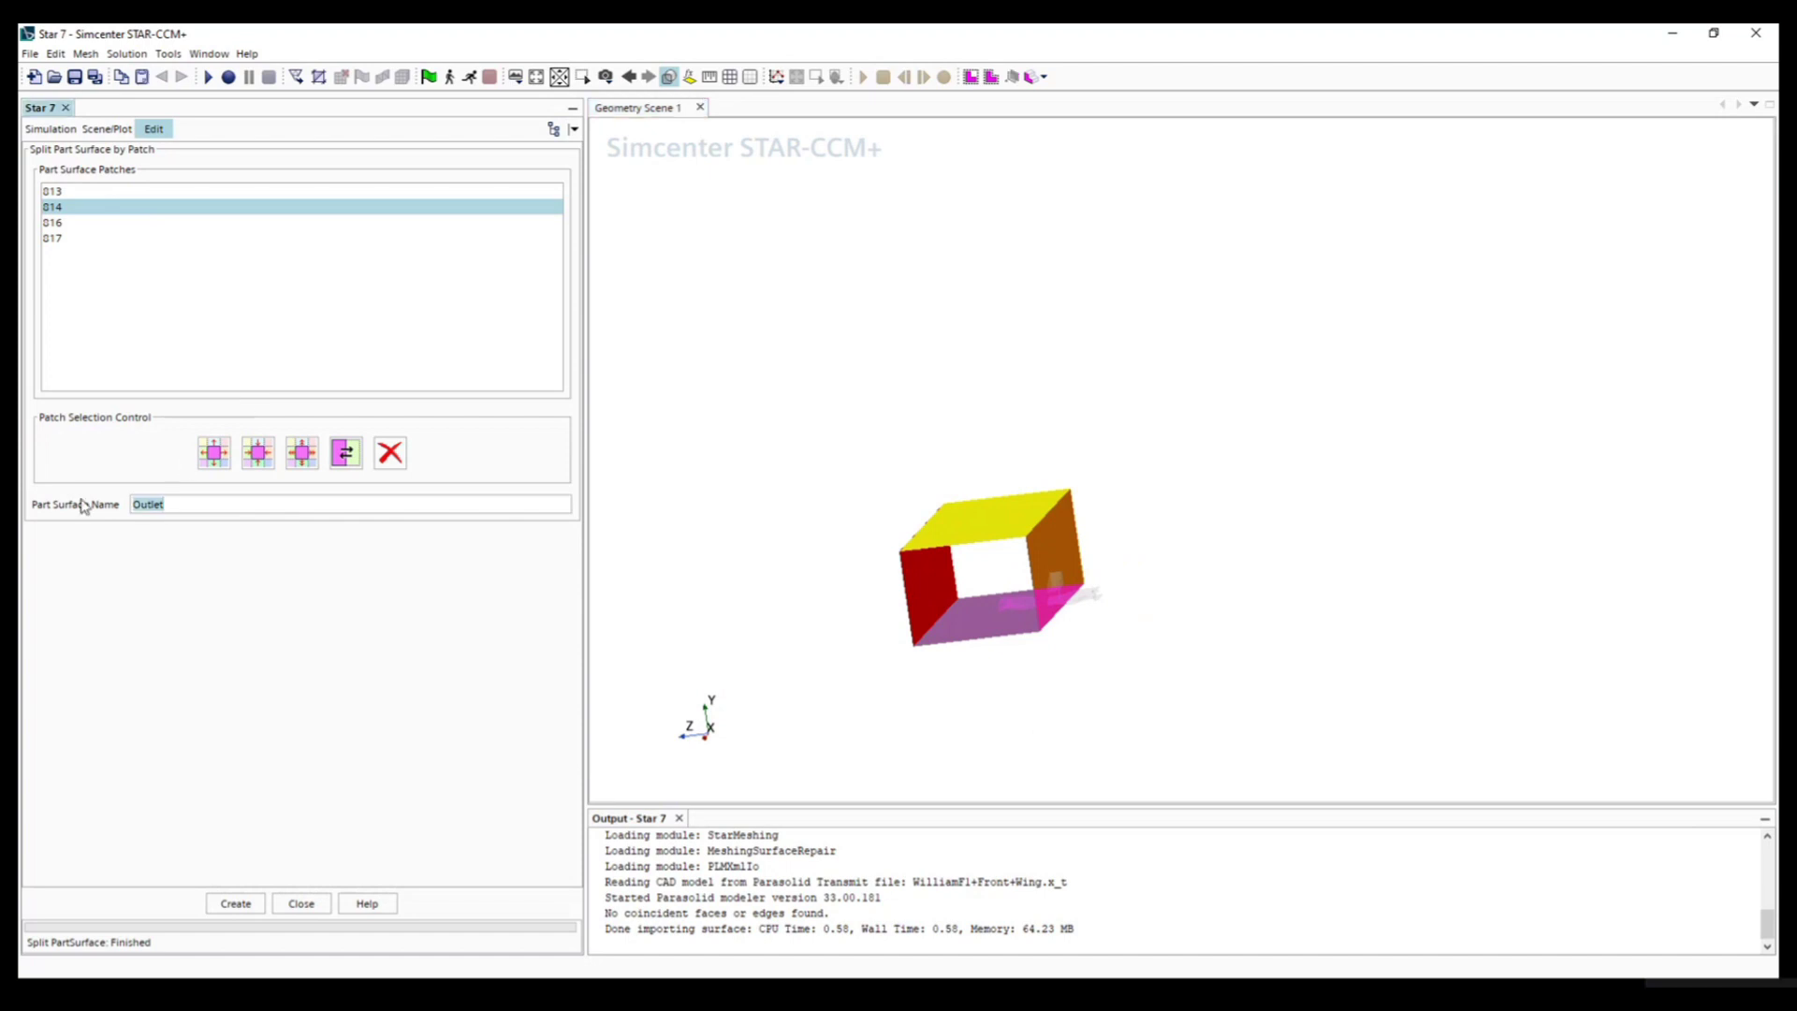
type("Fl")
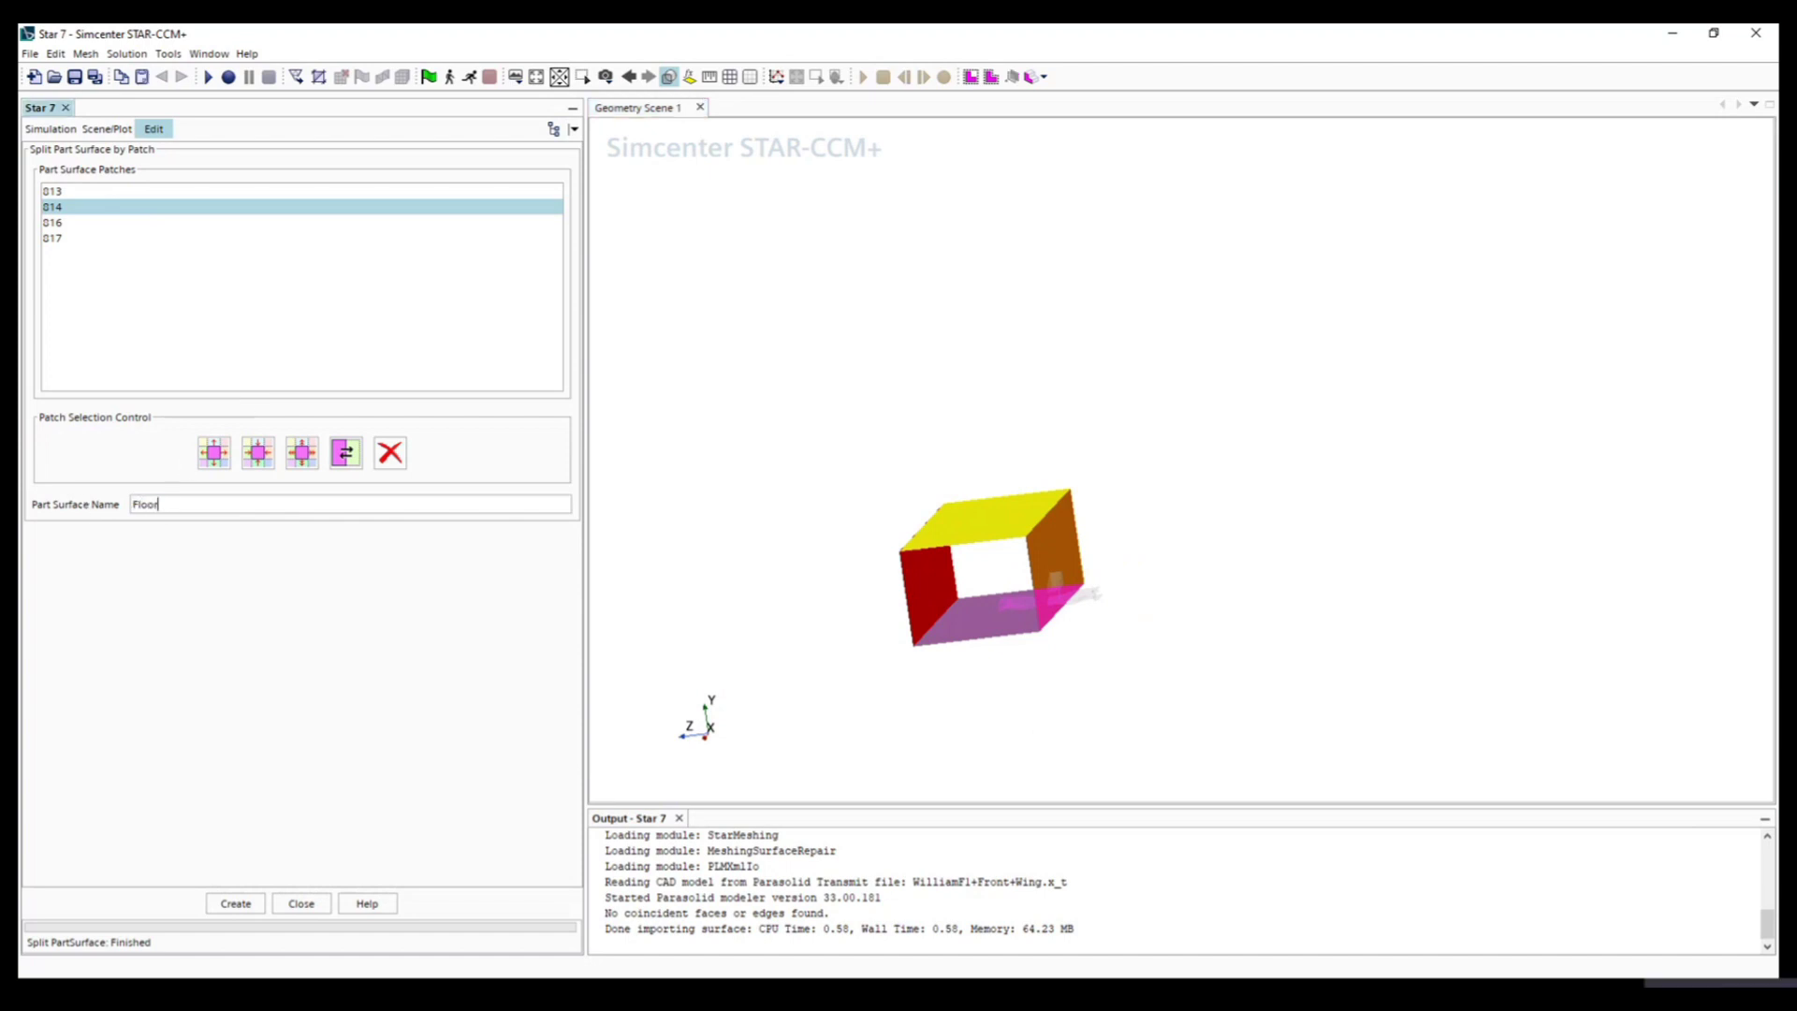
type("oor")
left_click(236, 903)
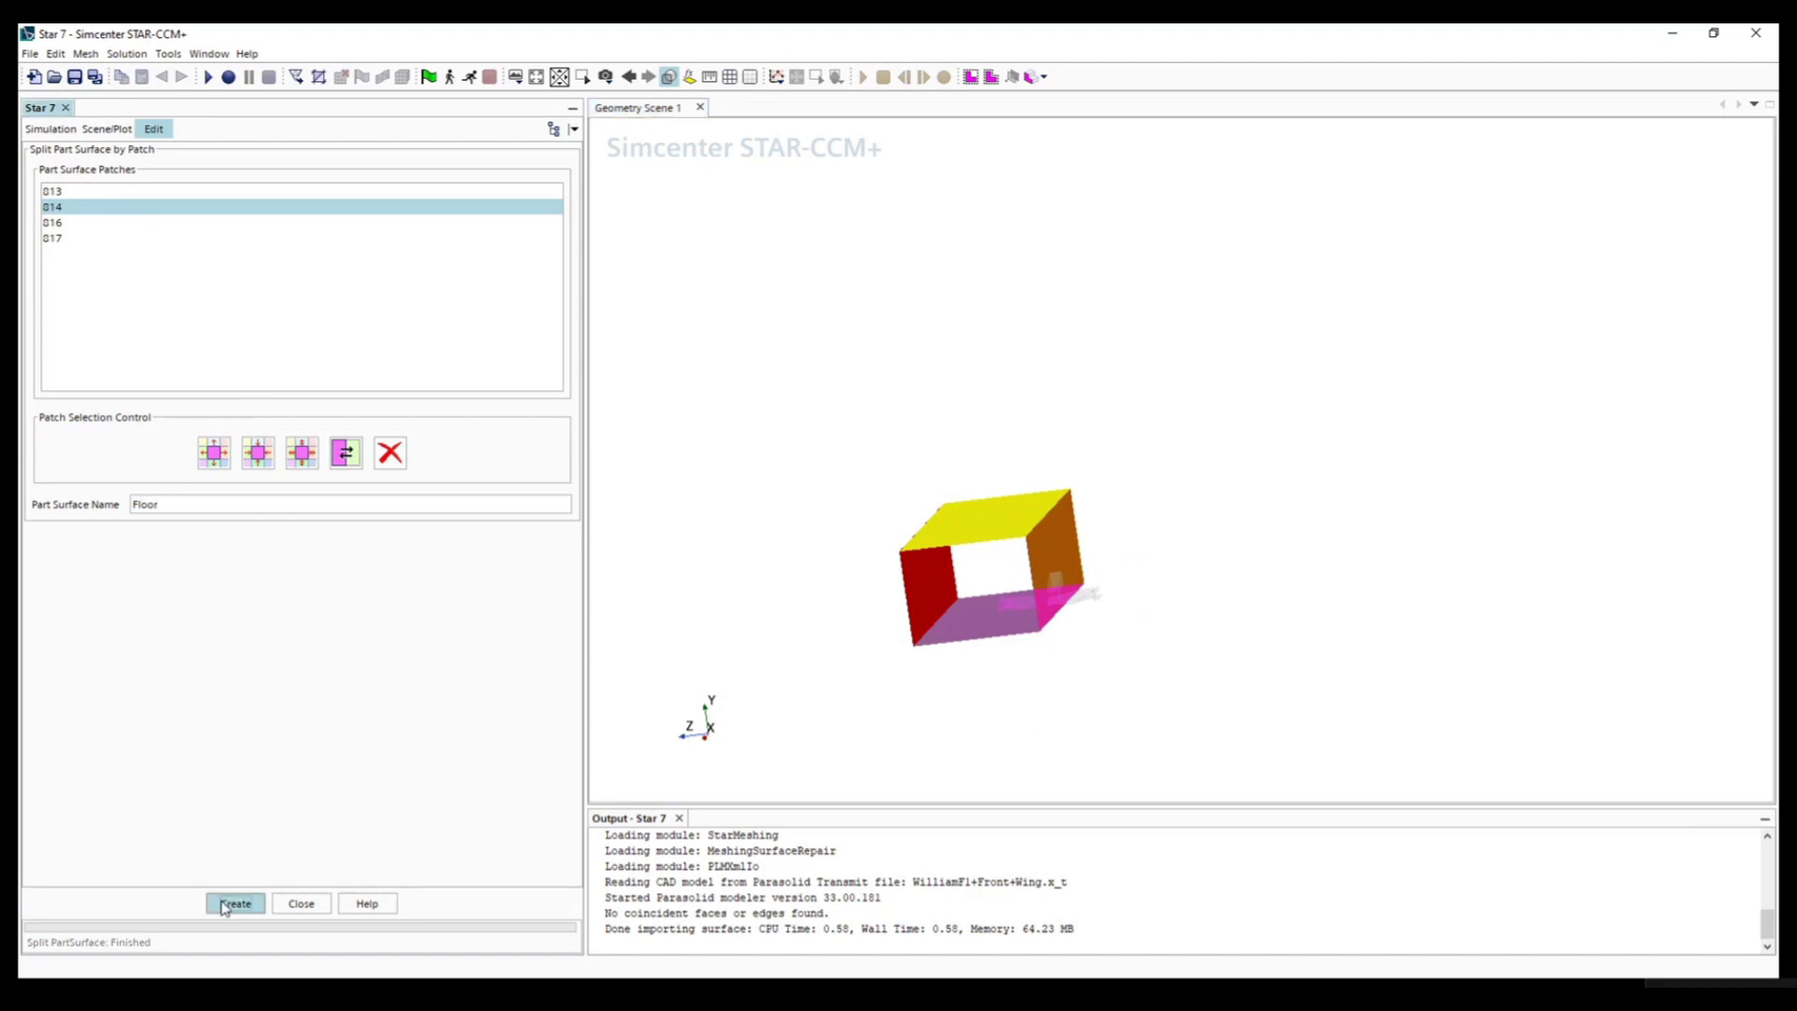
Step: Create a part surface named SymmetryPlane from the block's side face that cuts through the wing
left_click(1065, 613)
double_click(166, 508)
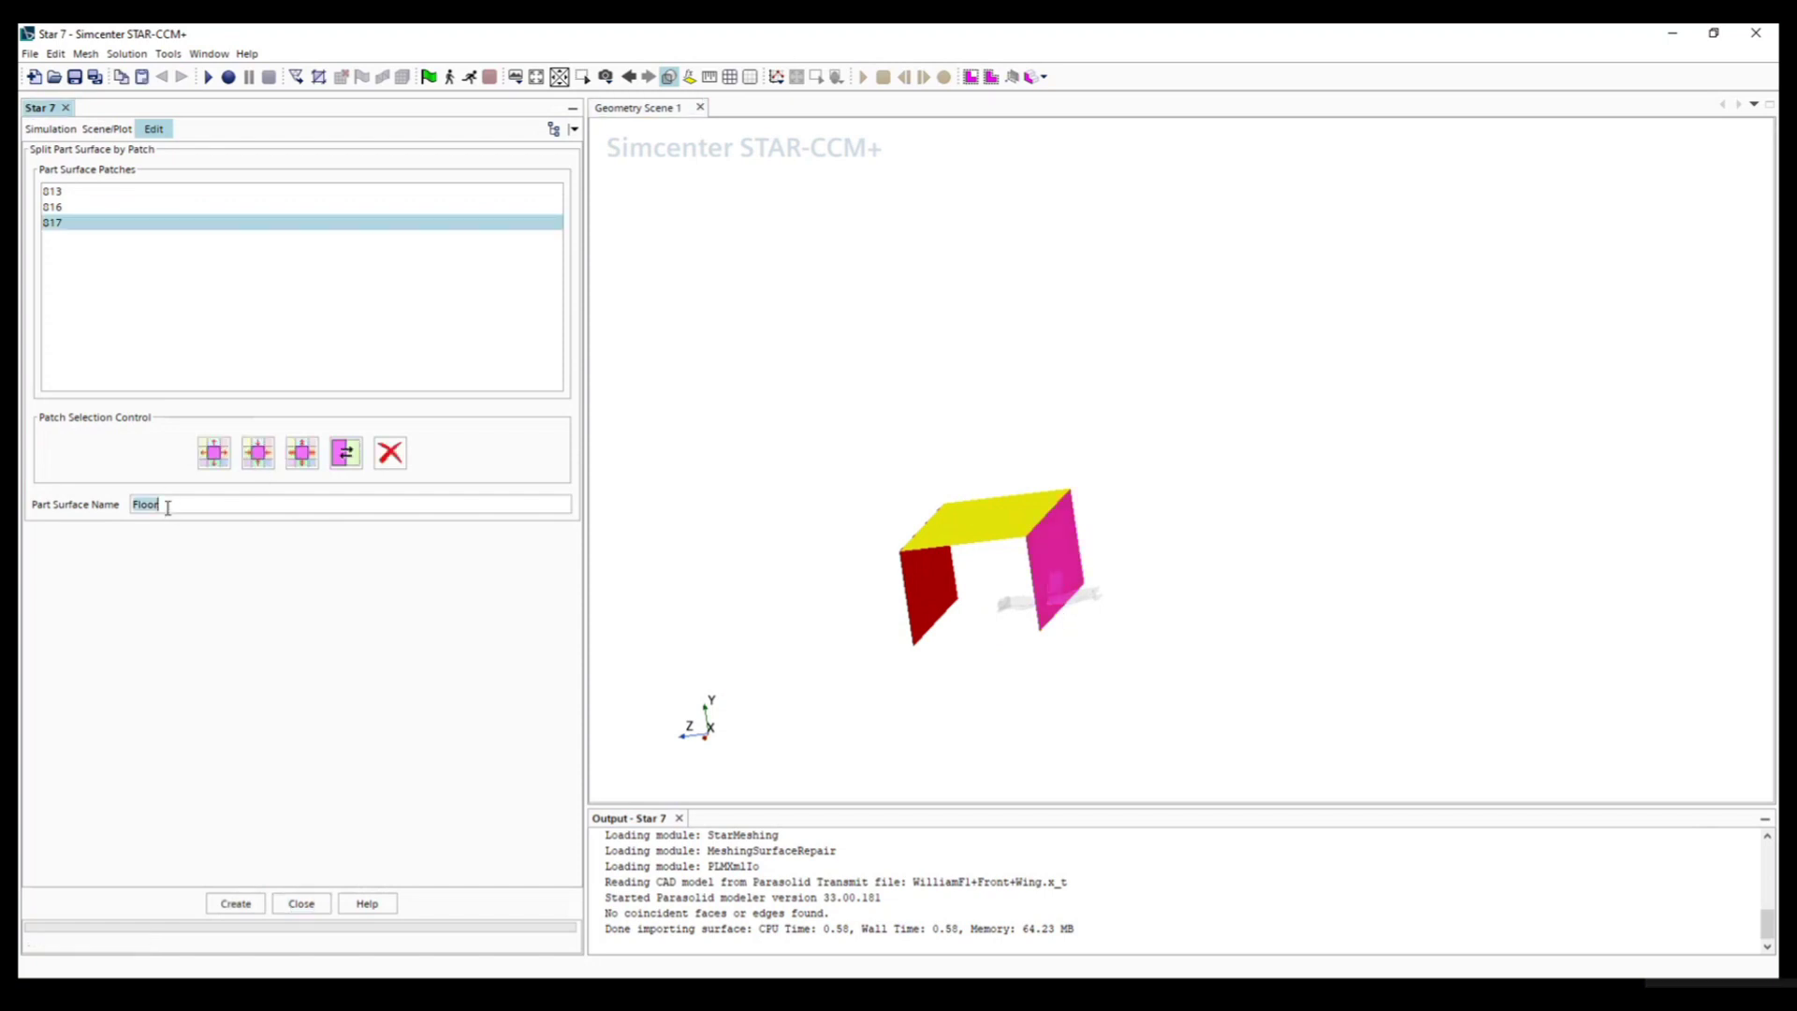
left_click(169, 505)
double_click(181, 504)
type("SymmetryPlane")
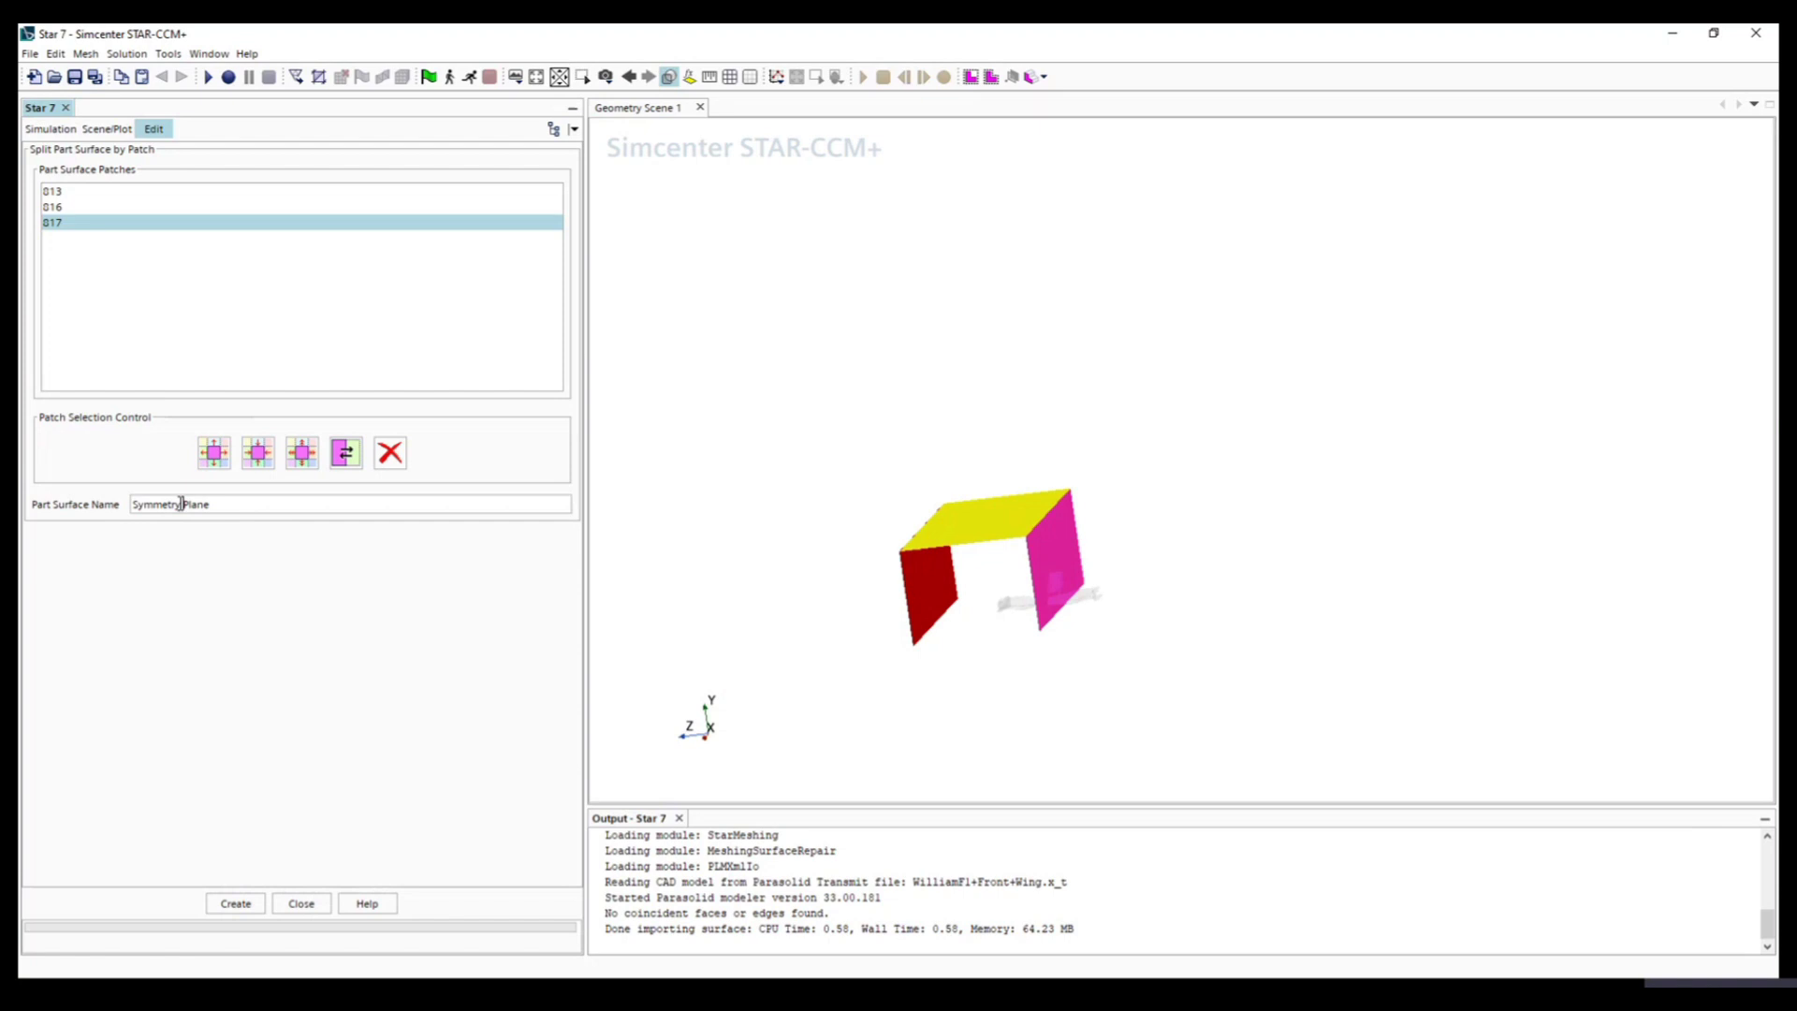
left_click(235, 903)
Step: Check the two remaining patches, the block's top and outer side faces, and close the patch splitting without separating them
left_click(66, 192)
left_click(53, 207)
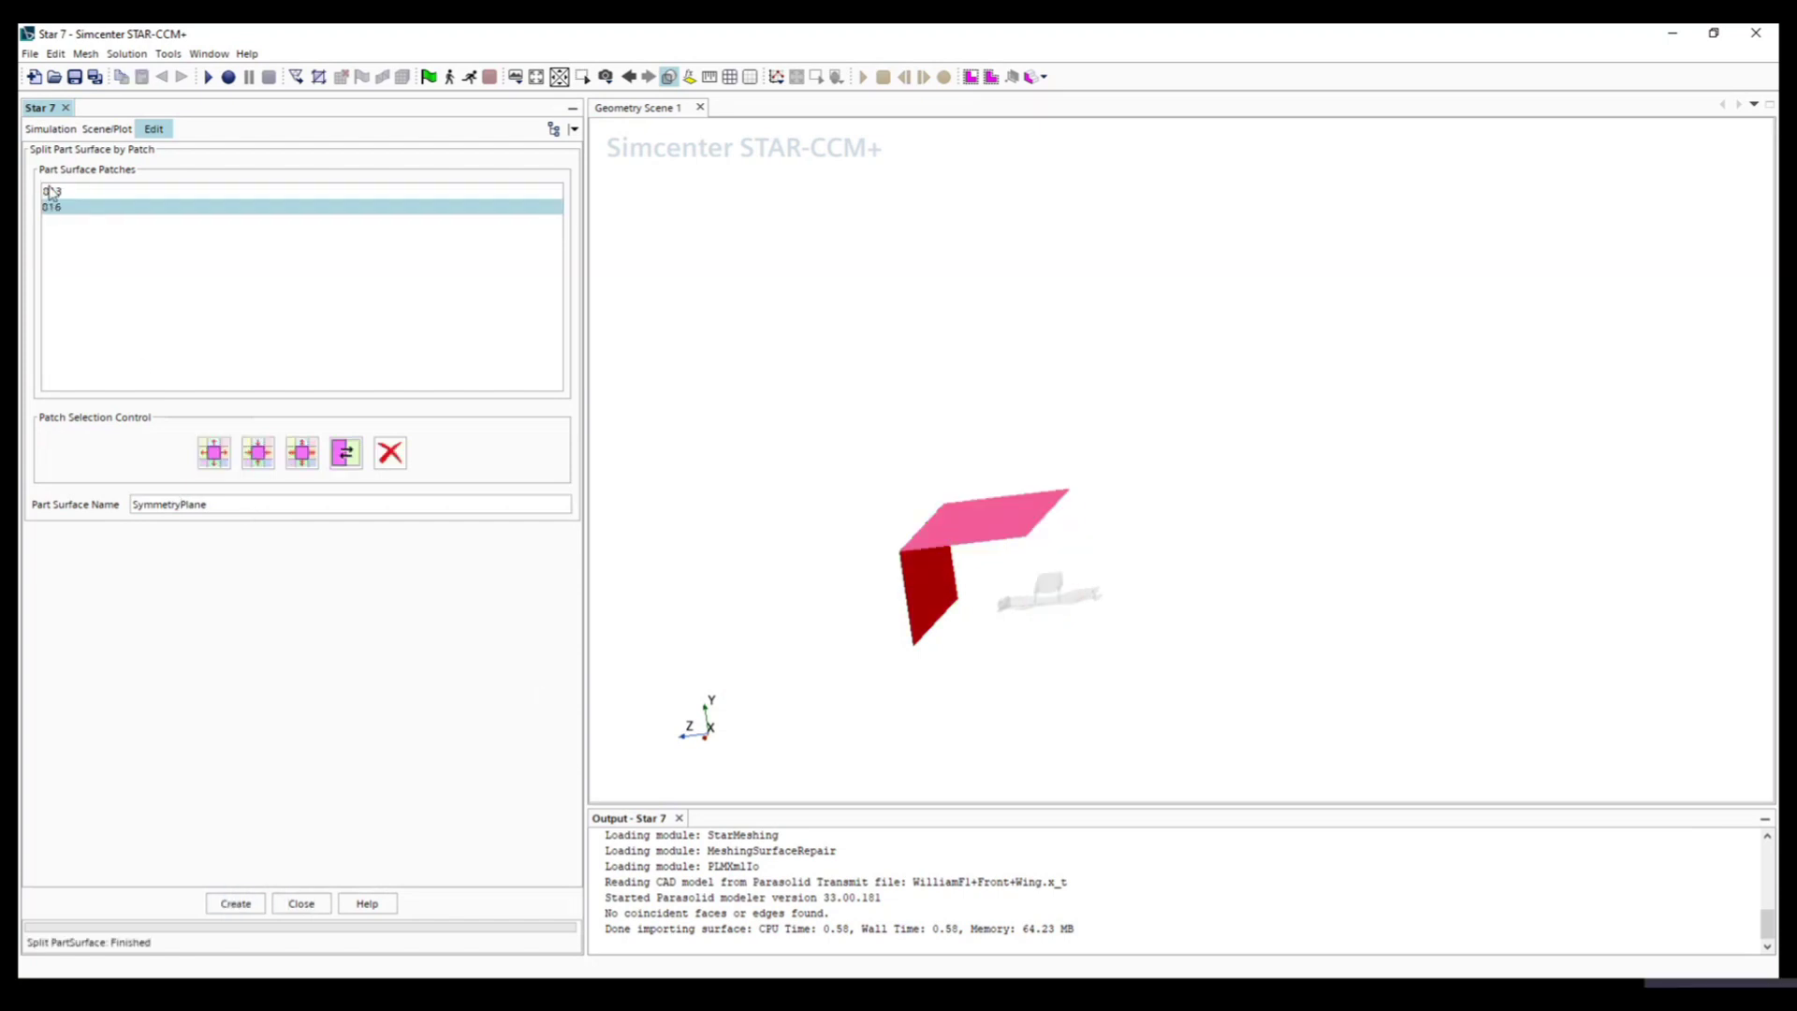
left_click(47, 189, "ctrl")
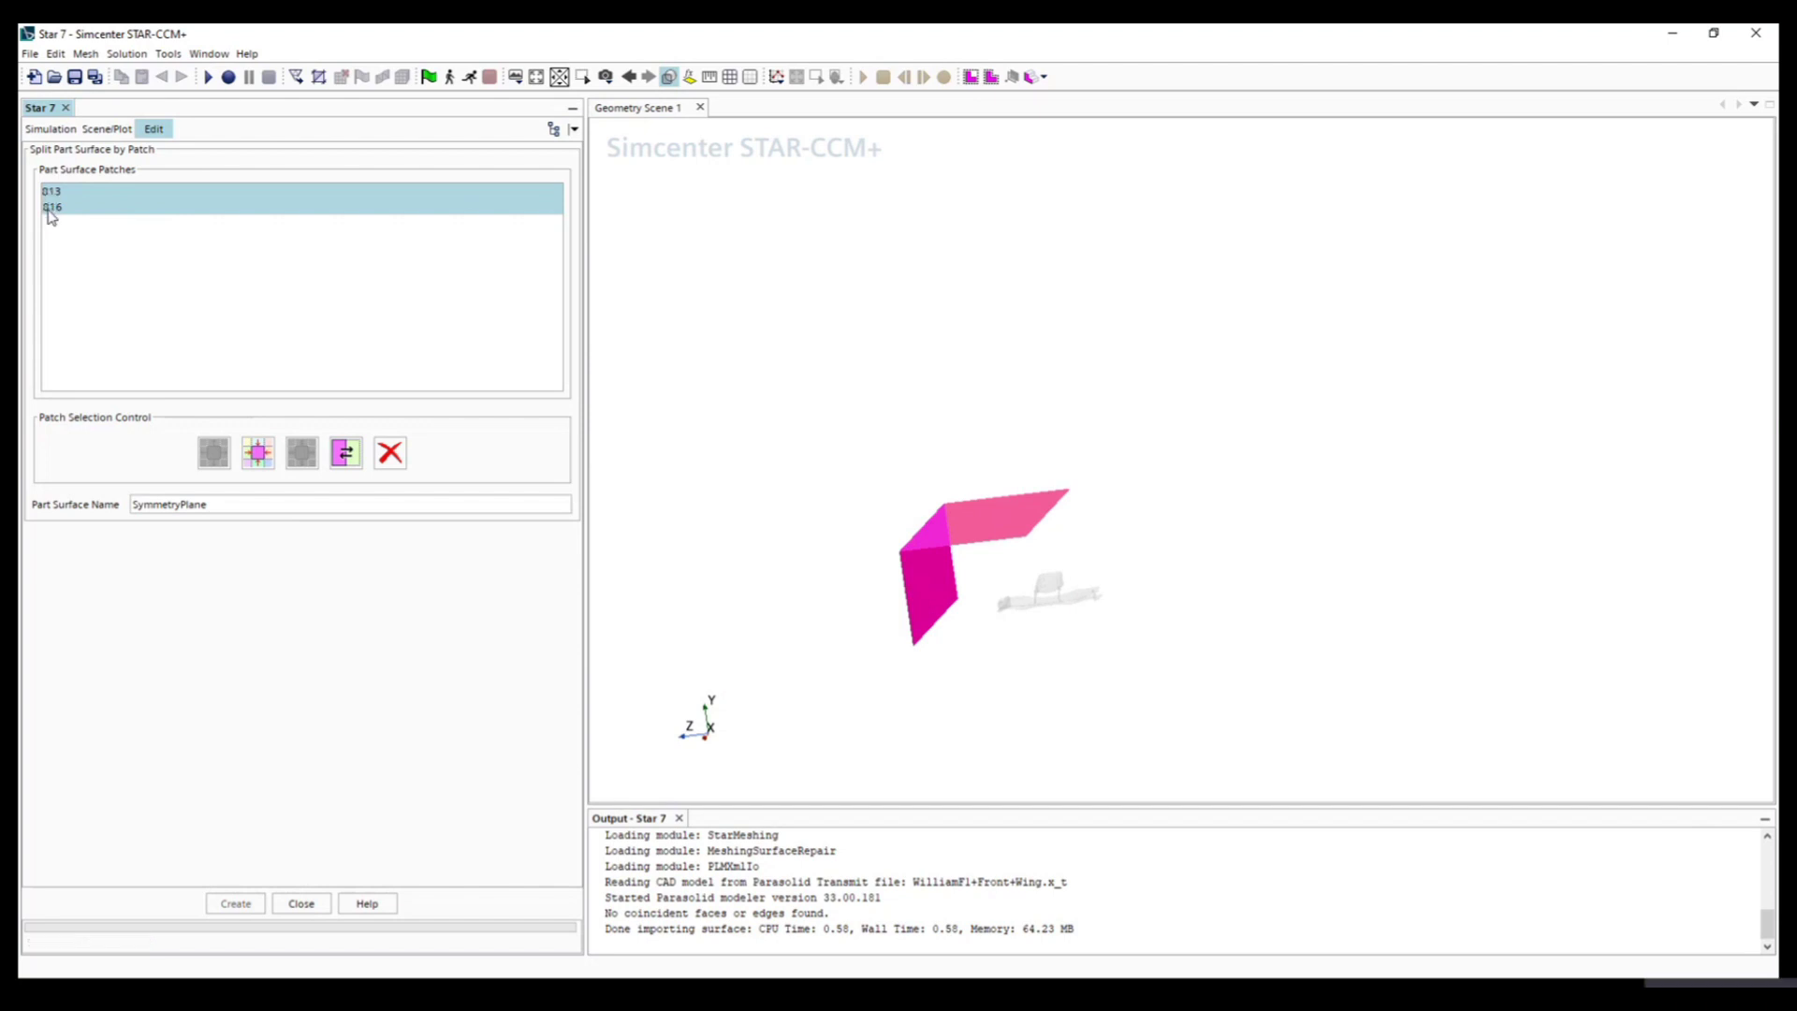
left_click(298, 904)
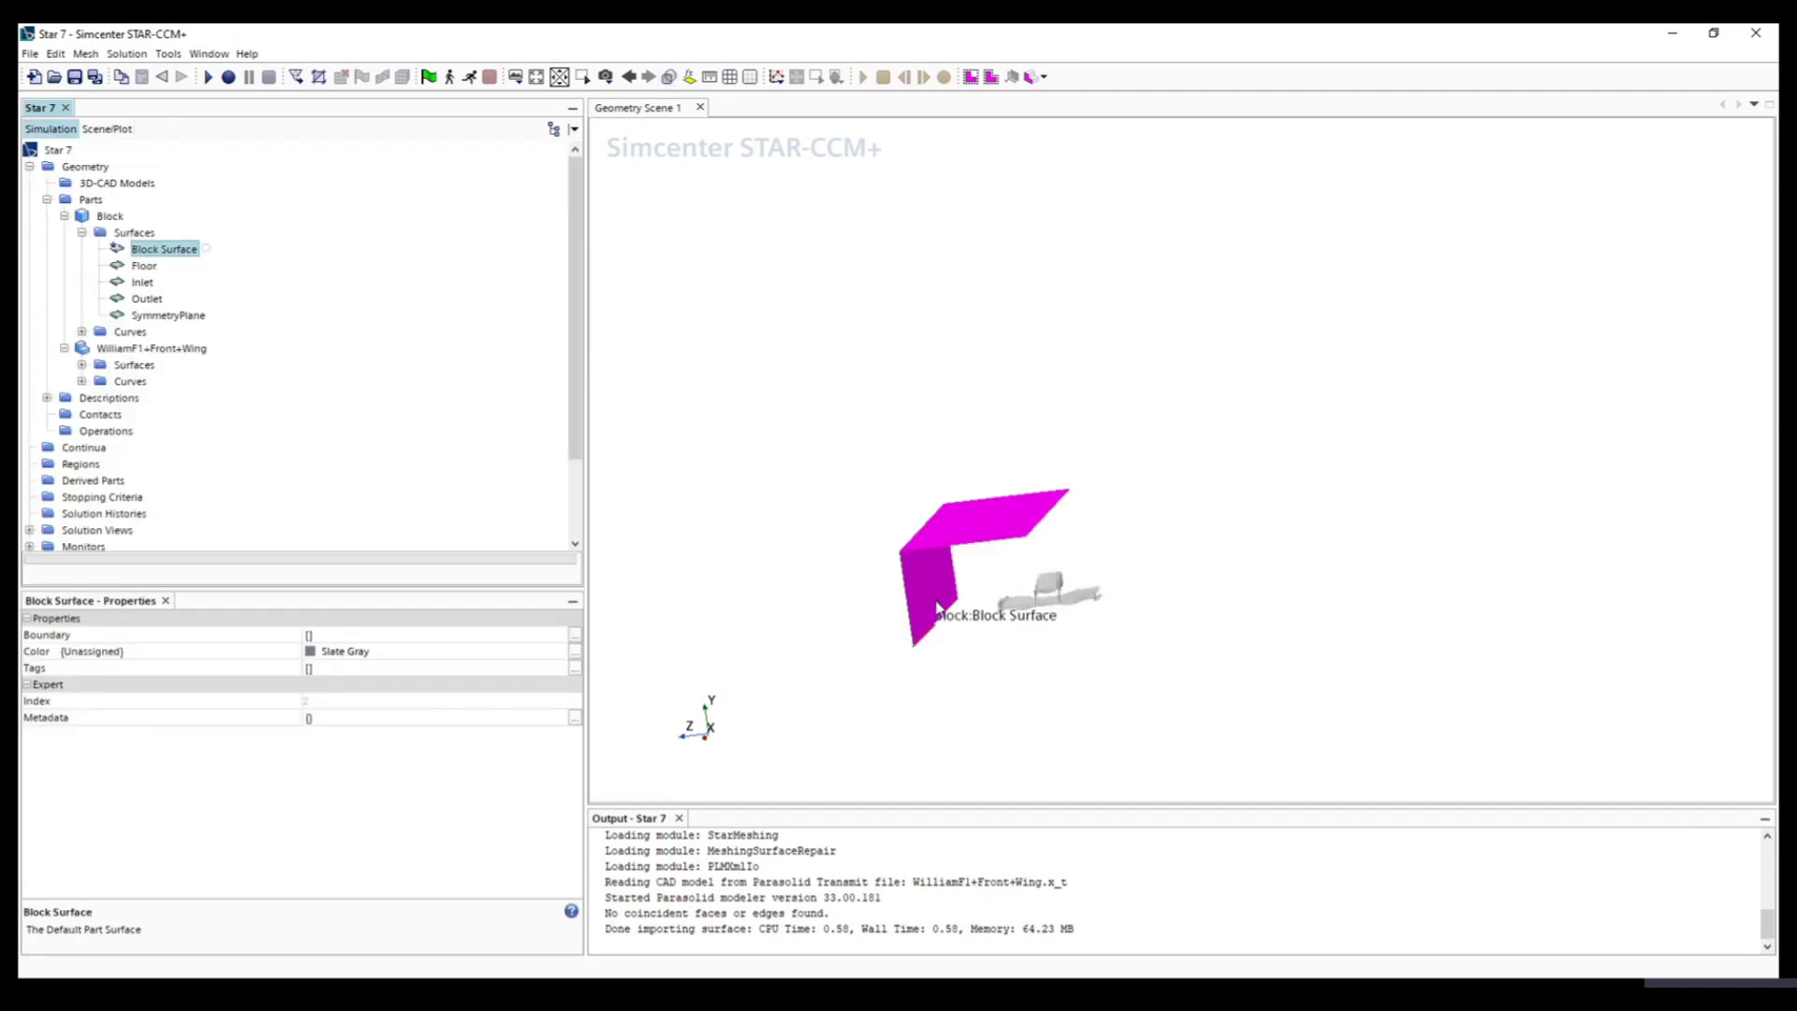
Step: Rename the remaining Block Surface, covering the top and outer side faces, to Exterior
right_click(156, 249)
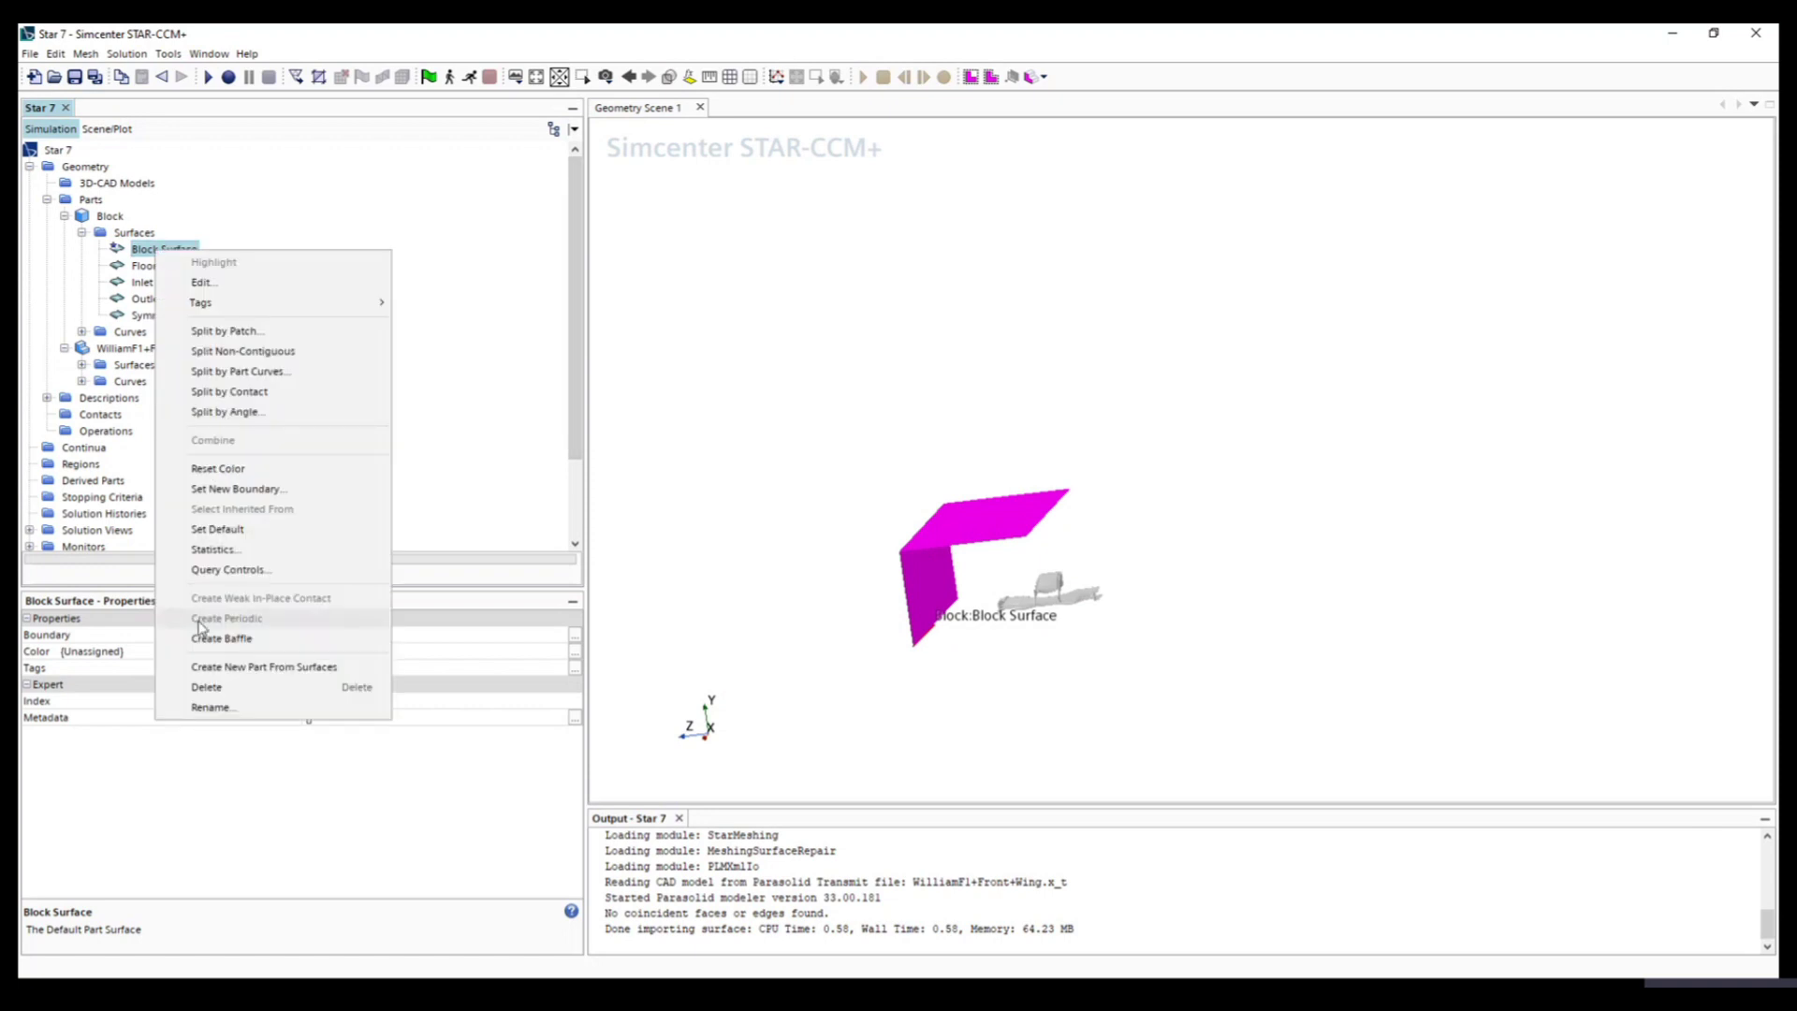
left_click(225, 708)
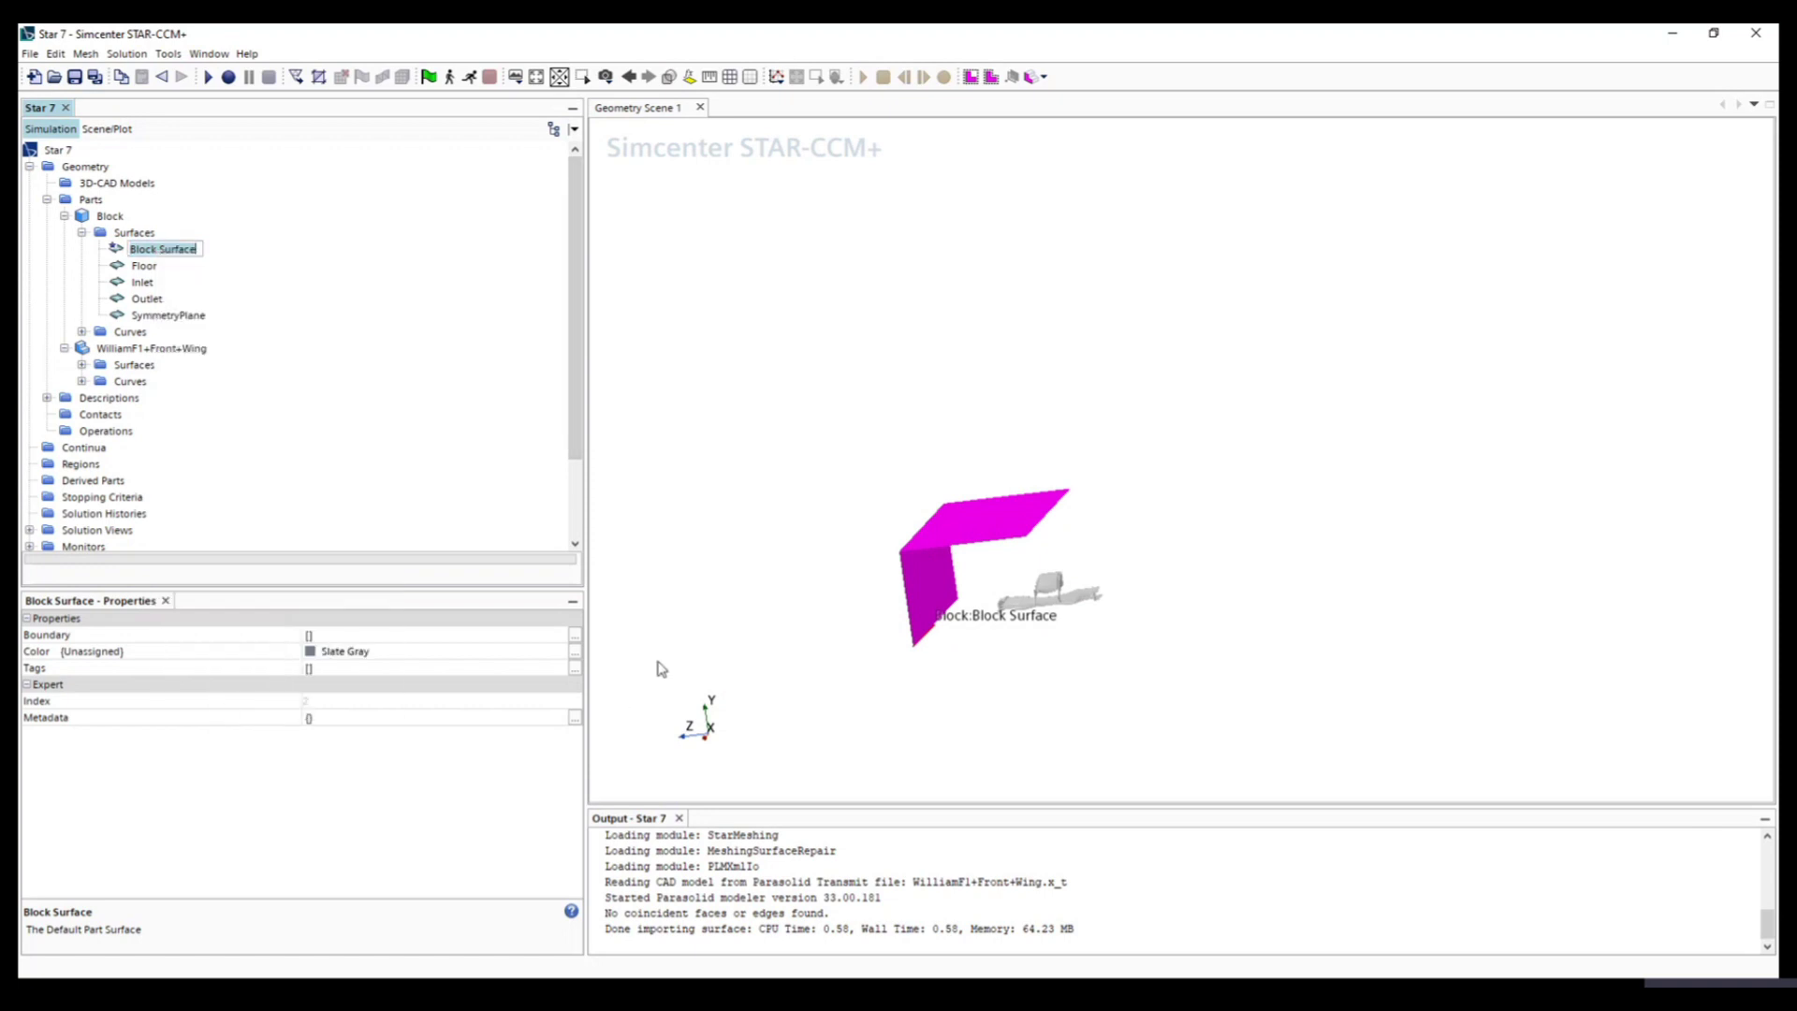
type("Exterior")
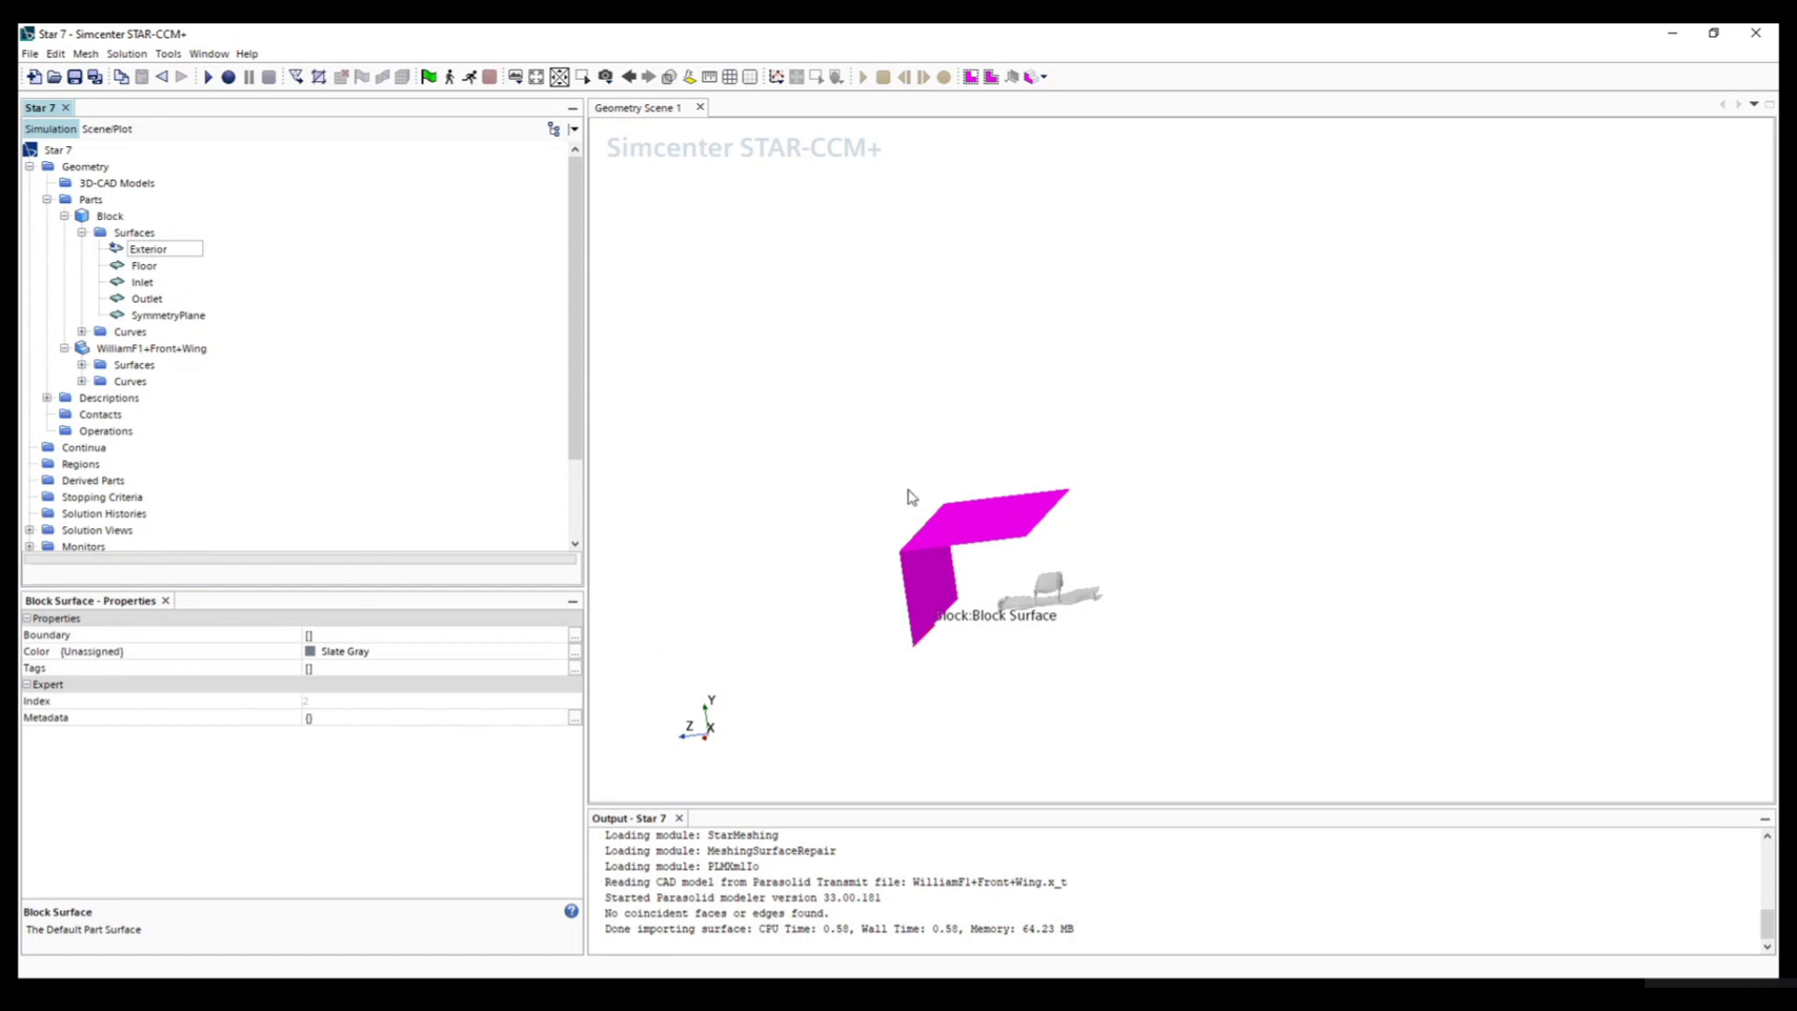
key("Return")
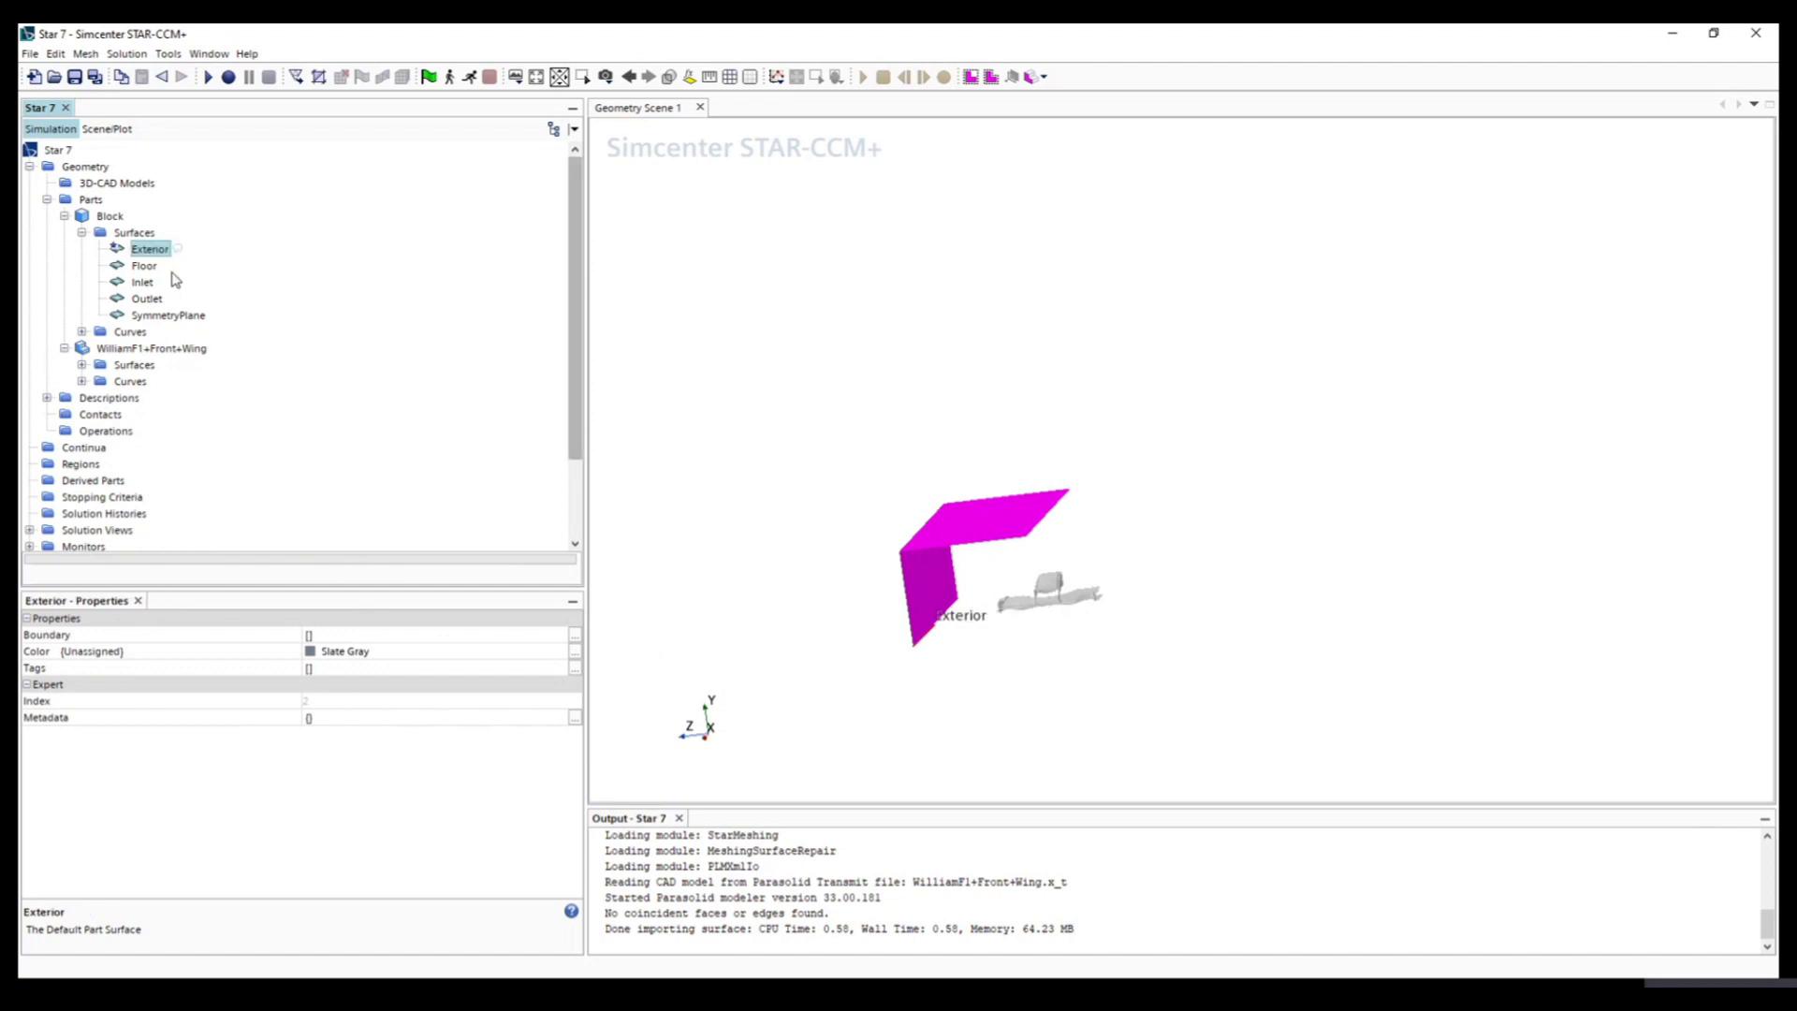
Step: Check the Inlet, SymmetryPlane, Outlet, Floor and Exterior surfaces by highlighting each one in the scene
left_click(143, 281)
left_click(141, 315)
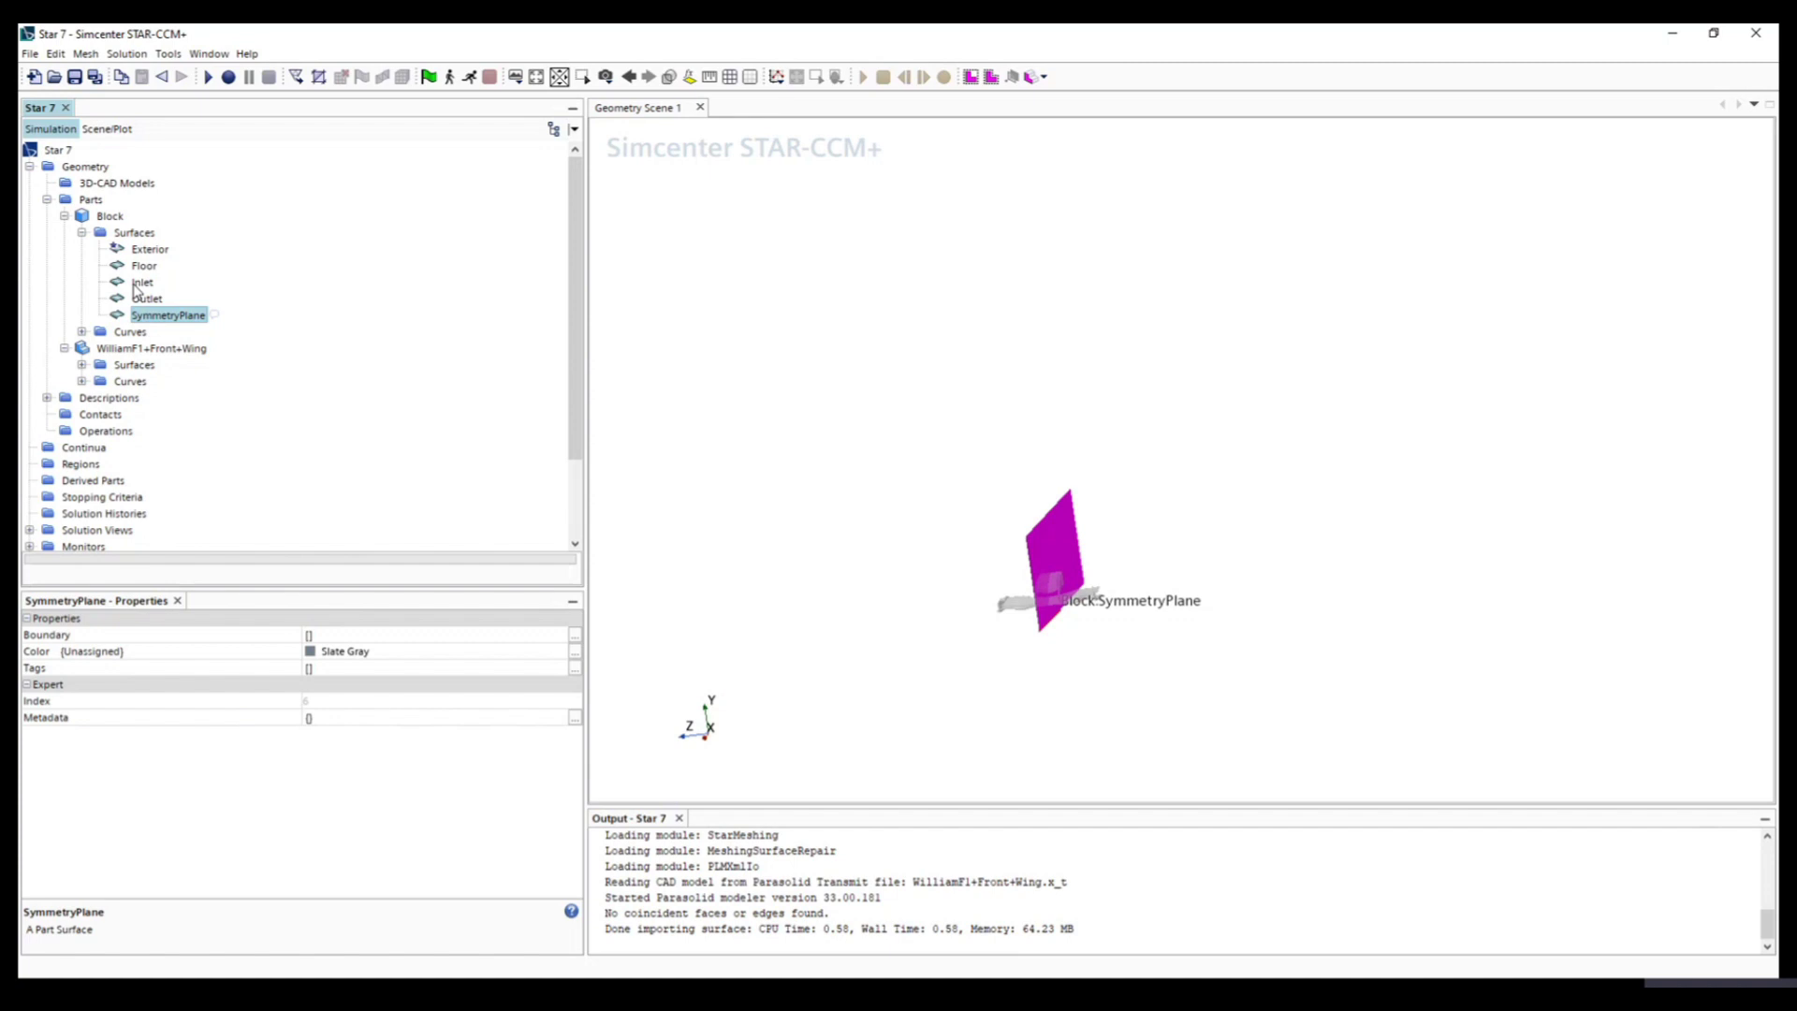
left_click(137, 283)
left_click(143, 300)
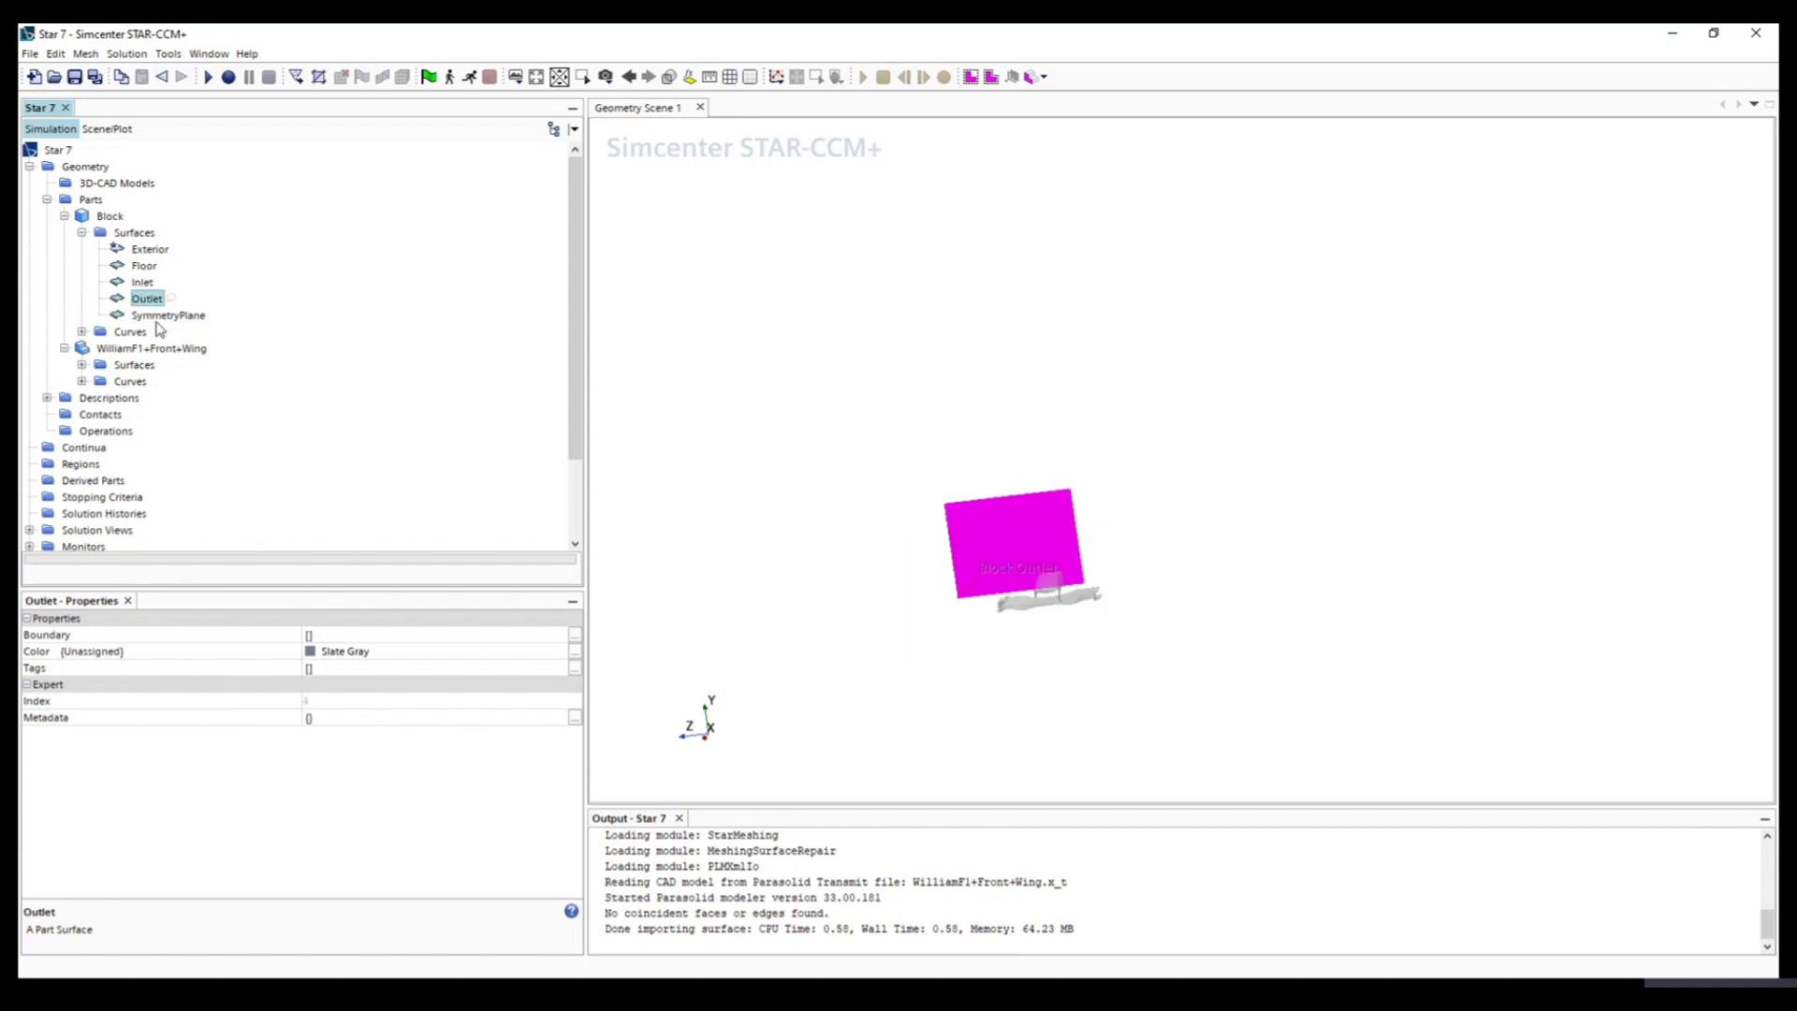
left_click(157, 317)
left_click(145, 267)
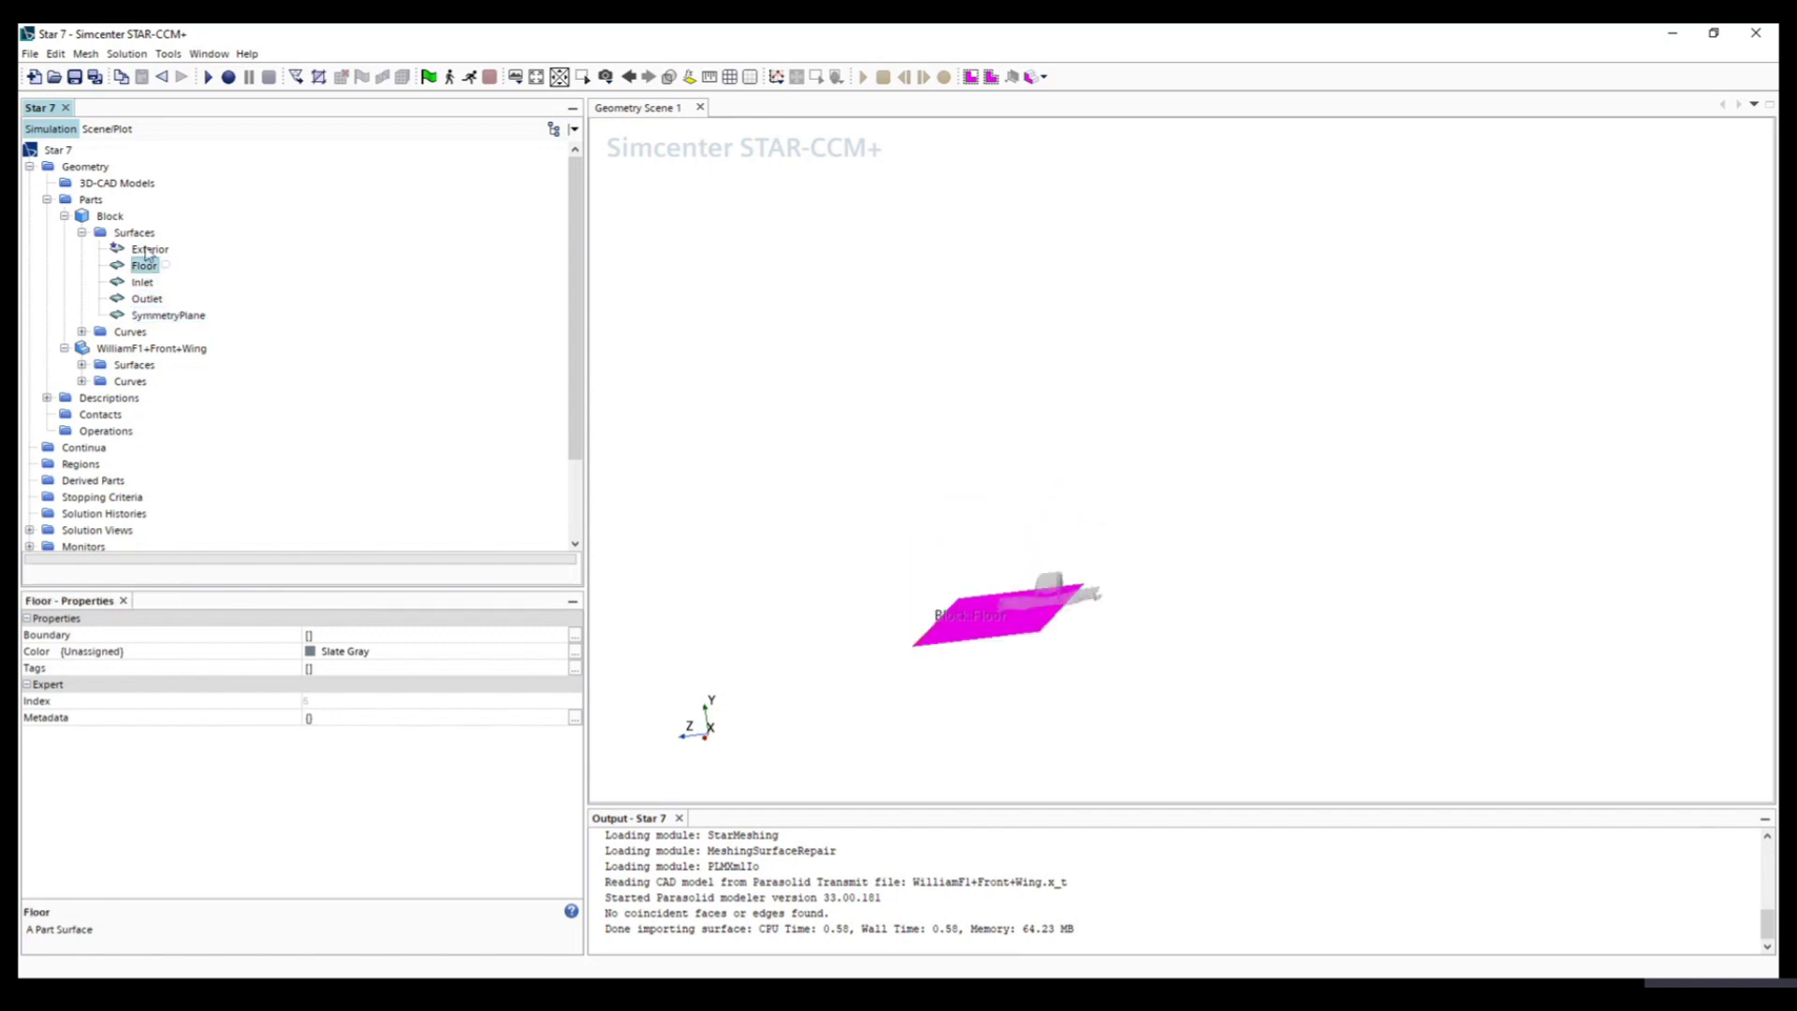
left_click(147, 249)
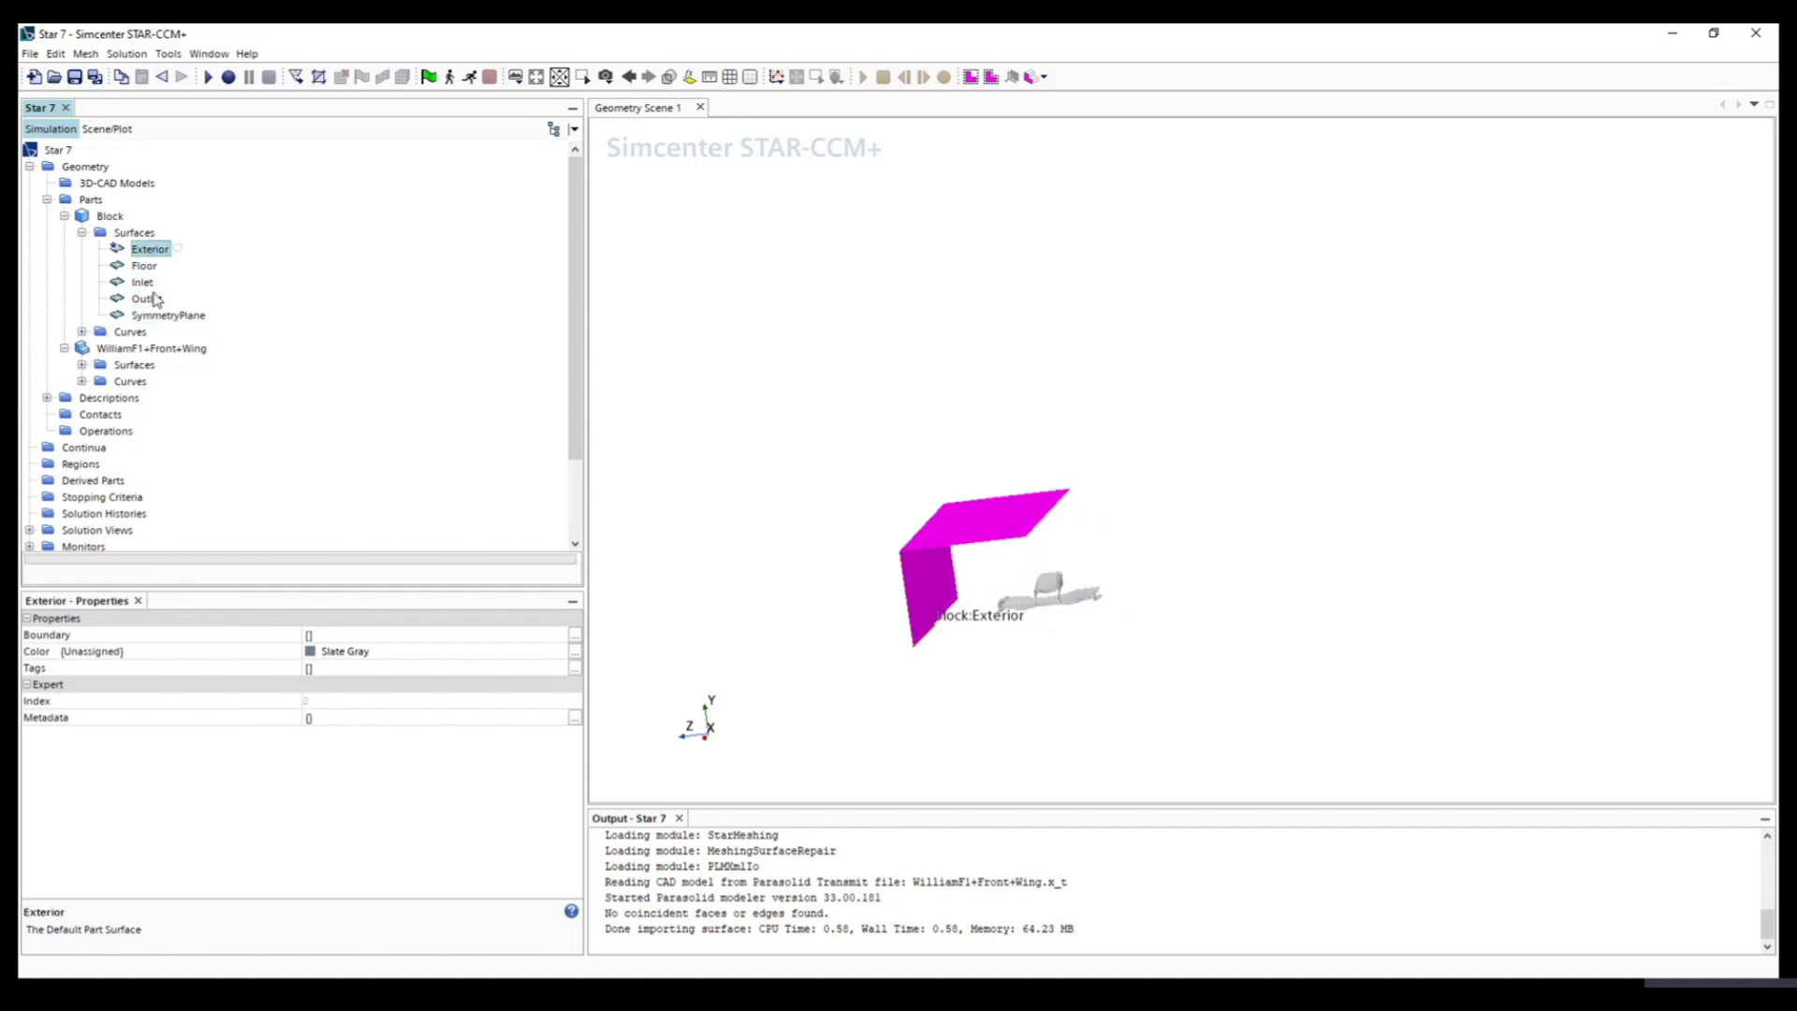
Step: Collapse the block's surfaces, highlight the Block and WilliamF1+Front+Wing parts in turn, and examine how the block encloses the wing
left_click(81, 232)
left_click(110, 216)
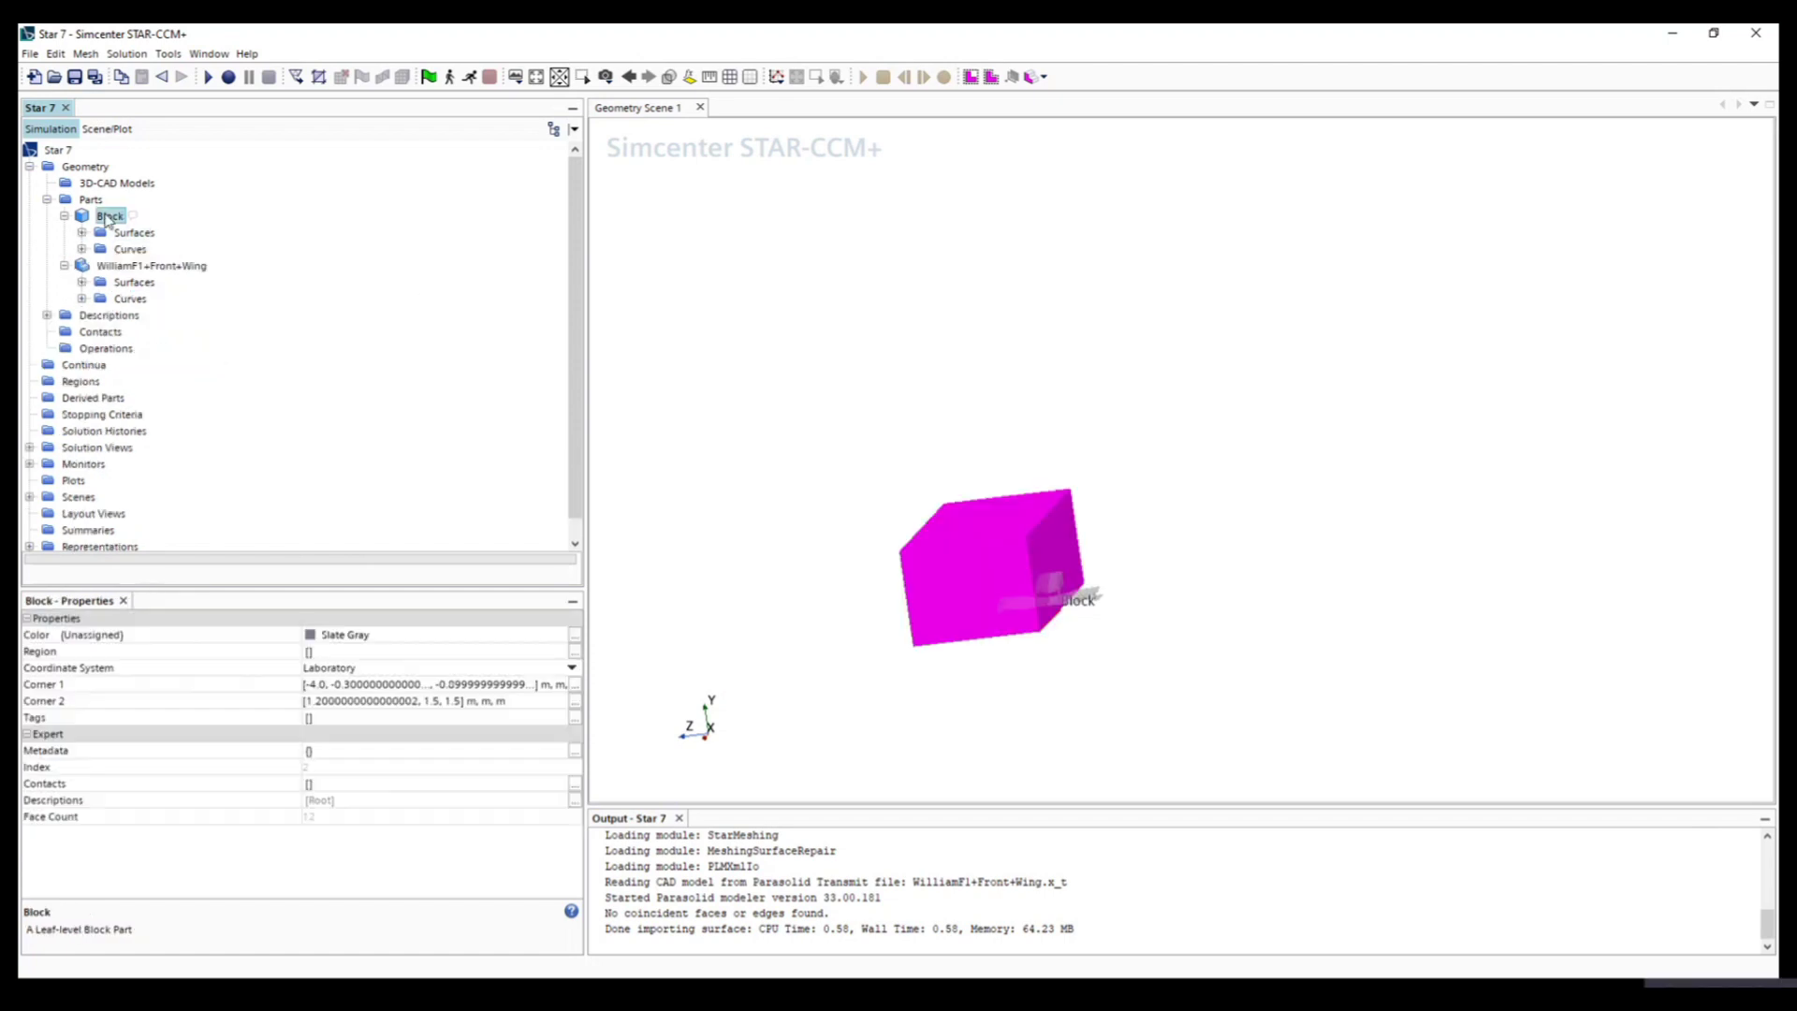
left_click(128, 267)
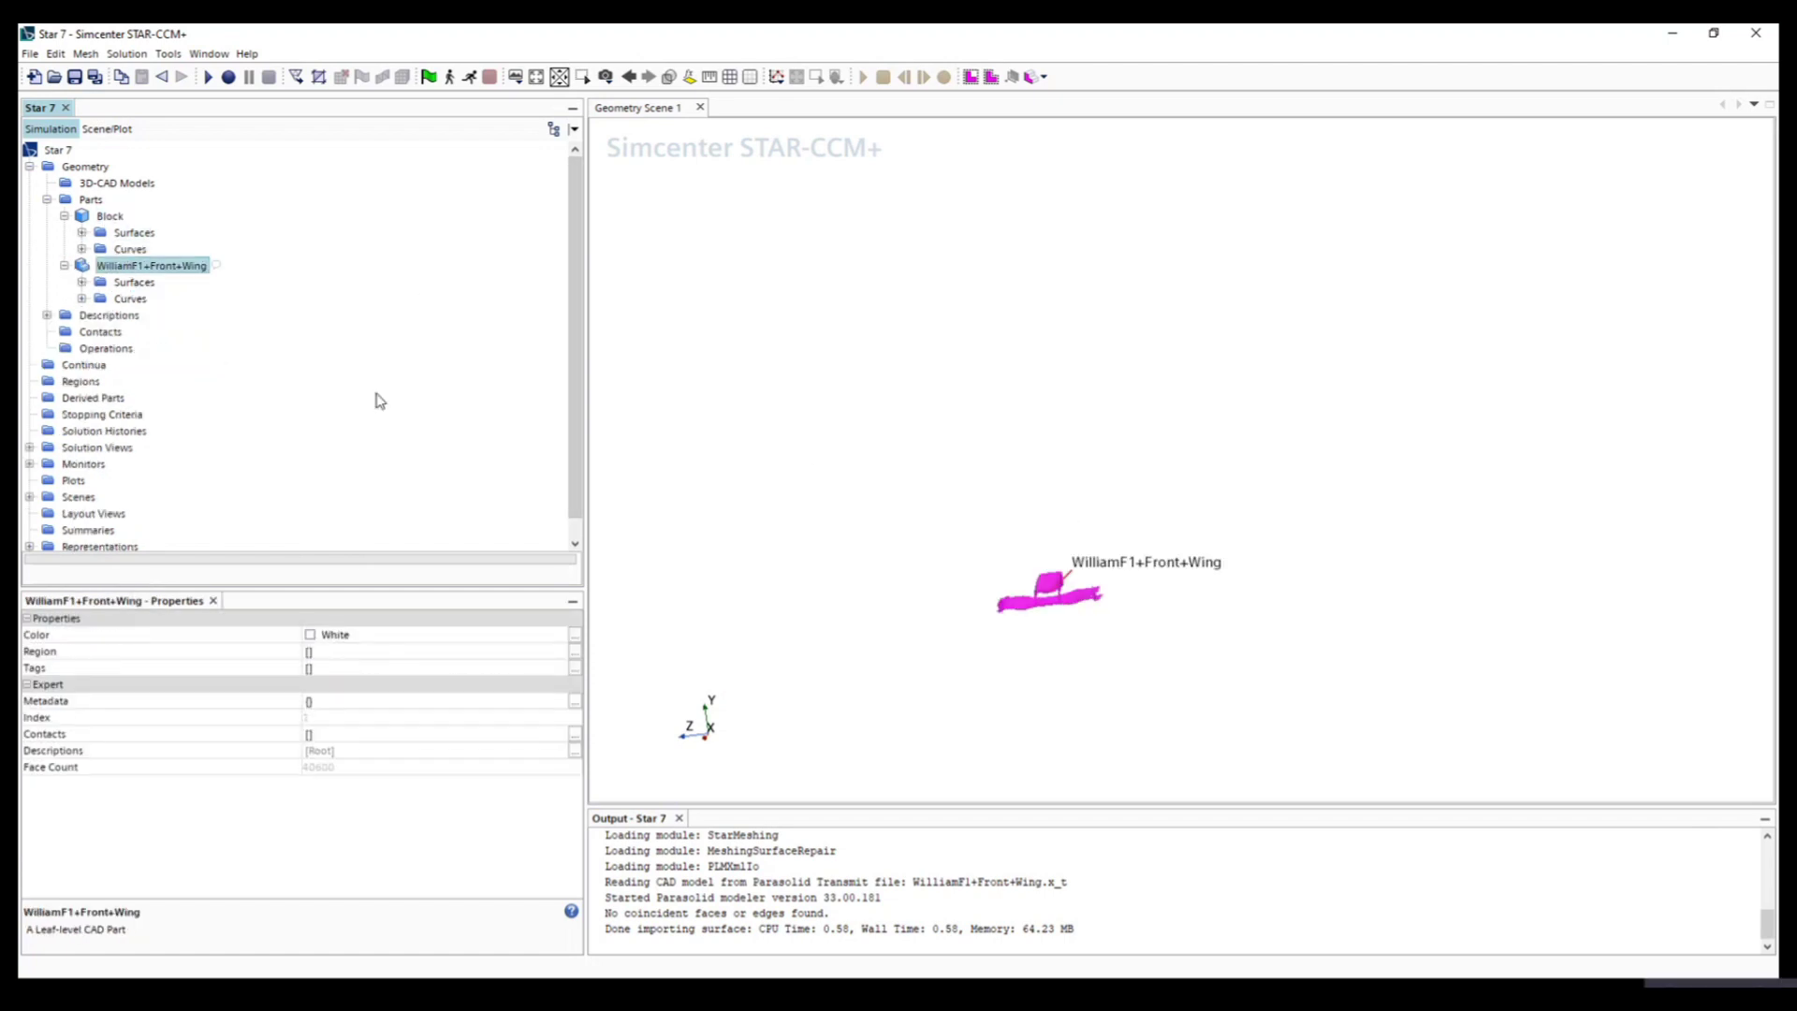
left_click(108, 216)
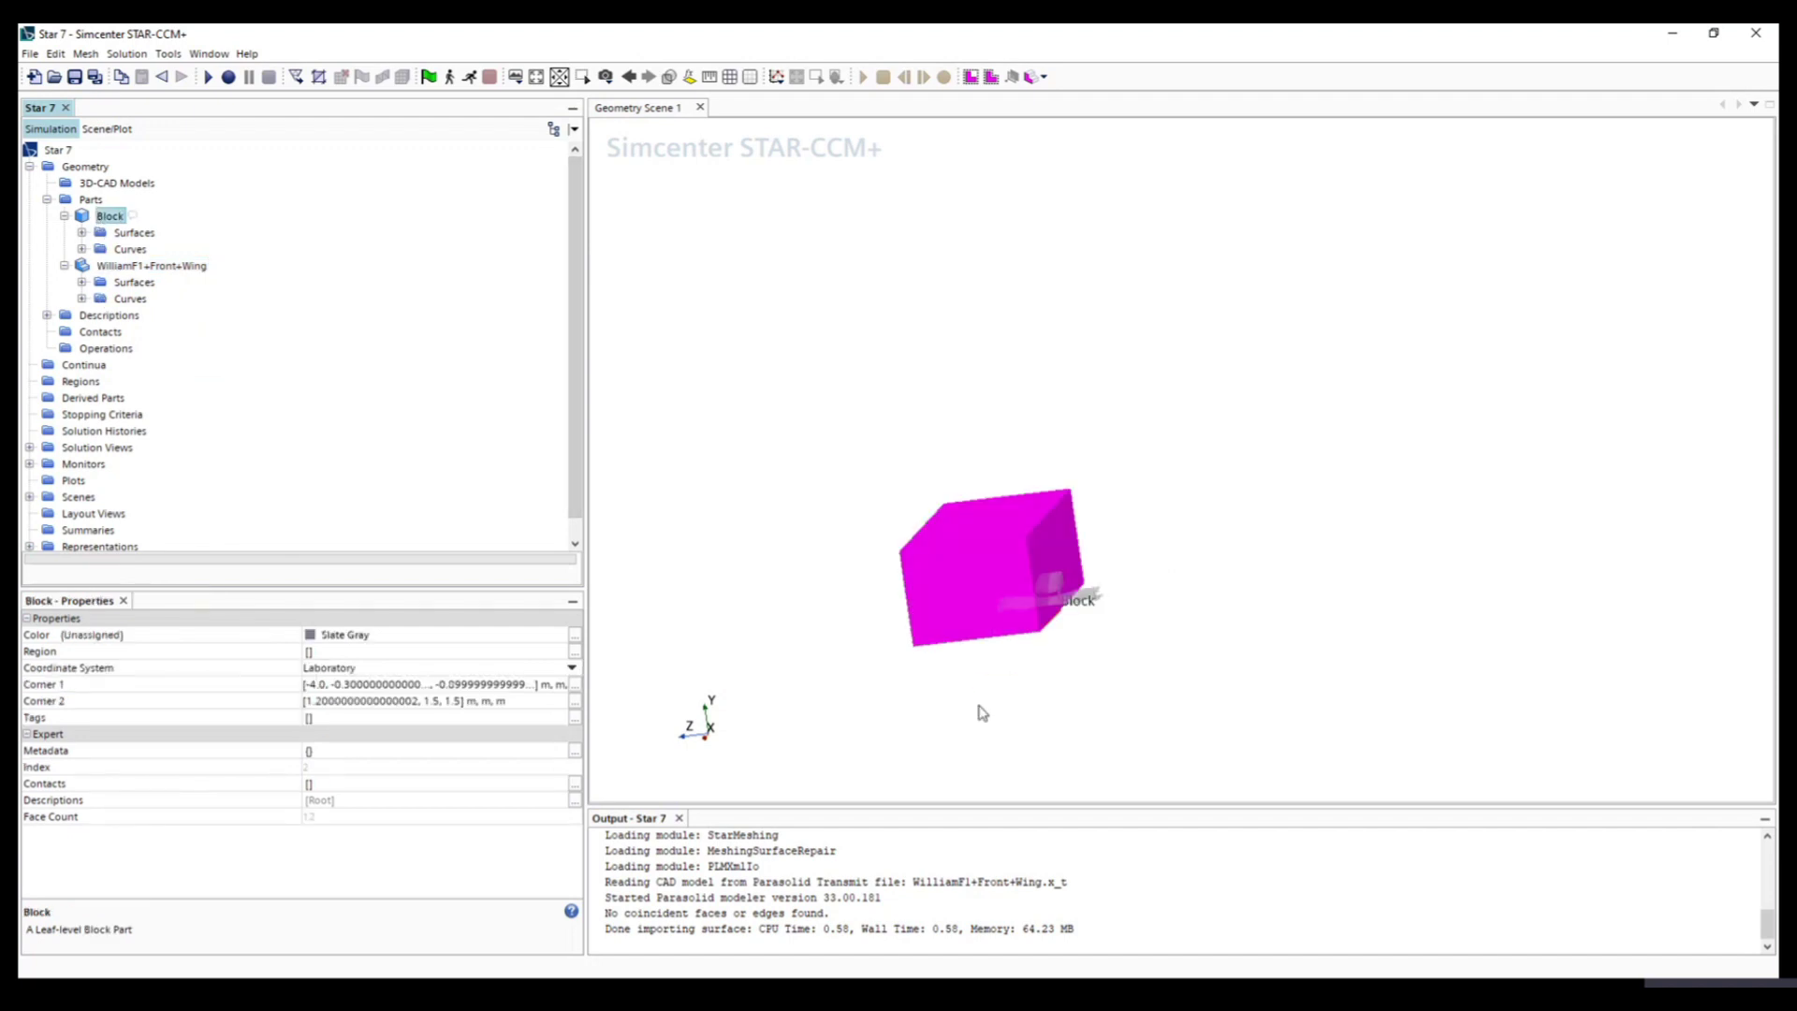
left_click_drag(983, 714, 1095, 602)
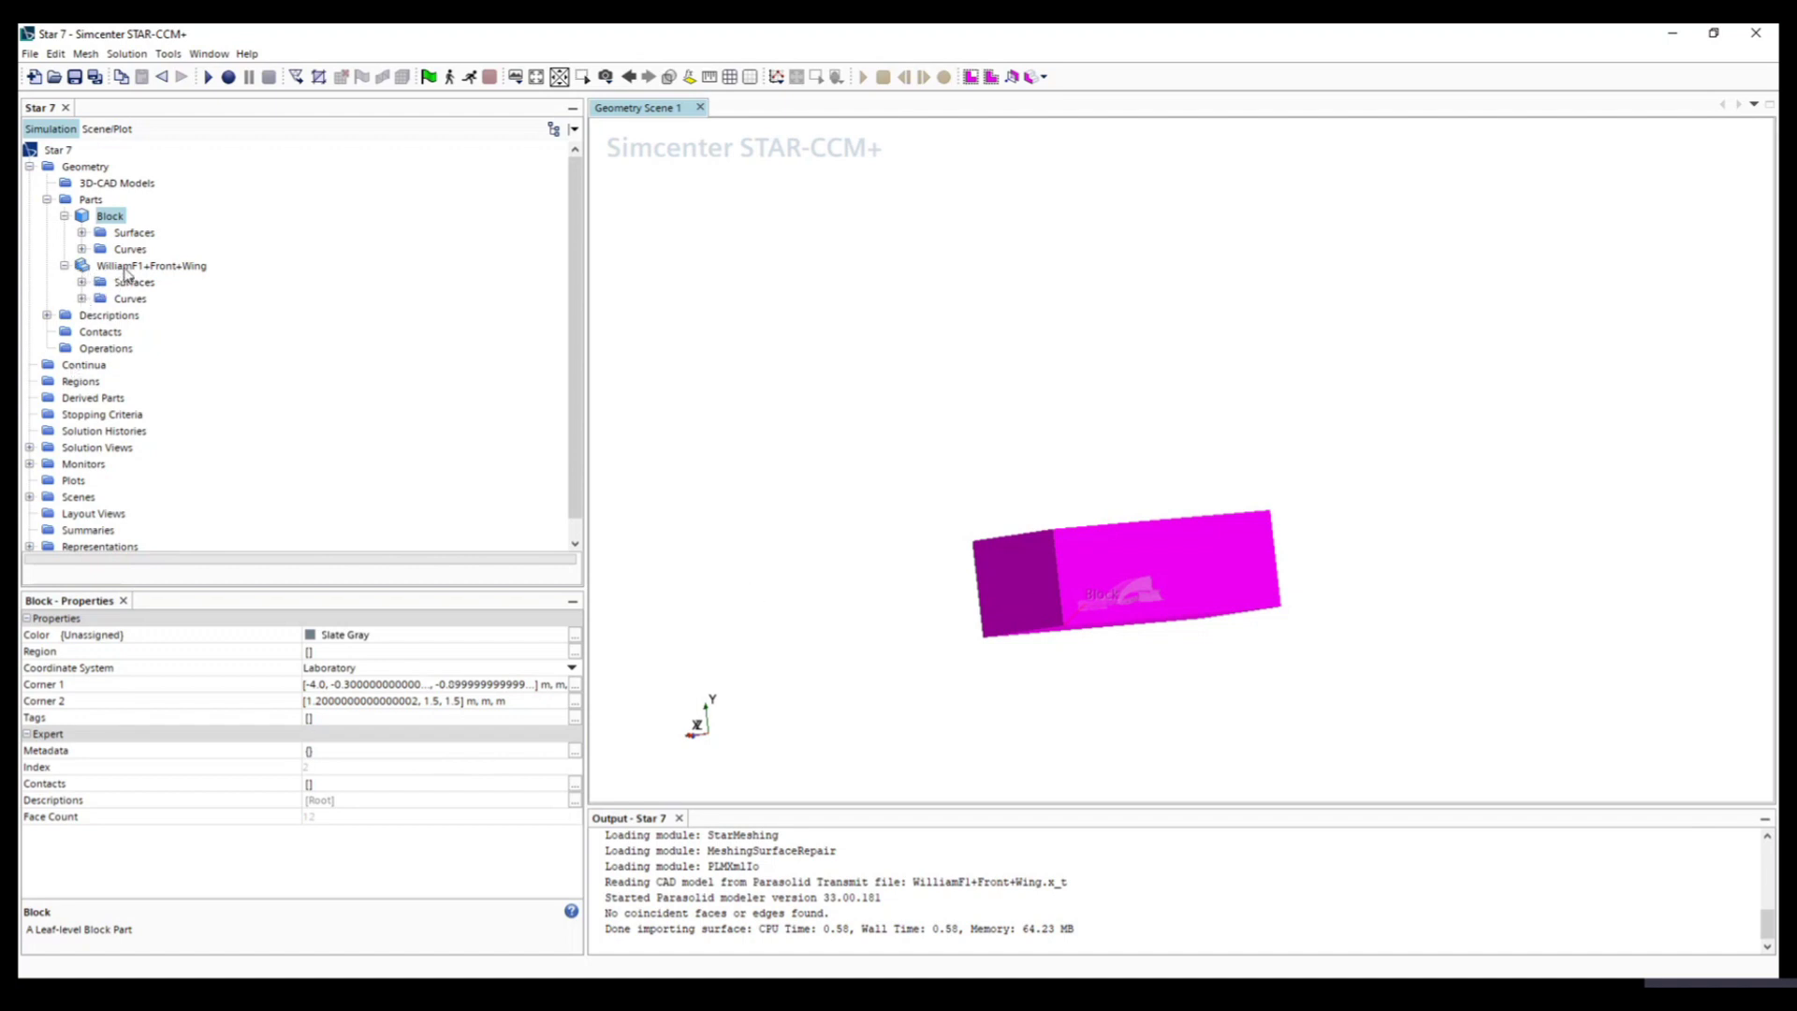
Step: Subtract the WilliamF1+Front+Wing part from the Block, with Block as the target part and Discrete as the Boolean mode
left_click(126, 269, "shift")
left_click(65, 266)
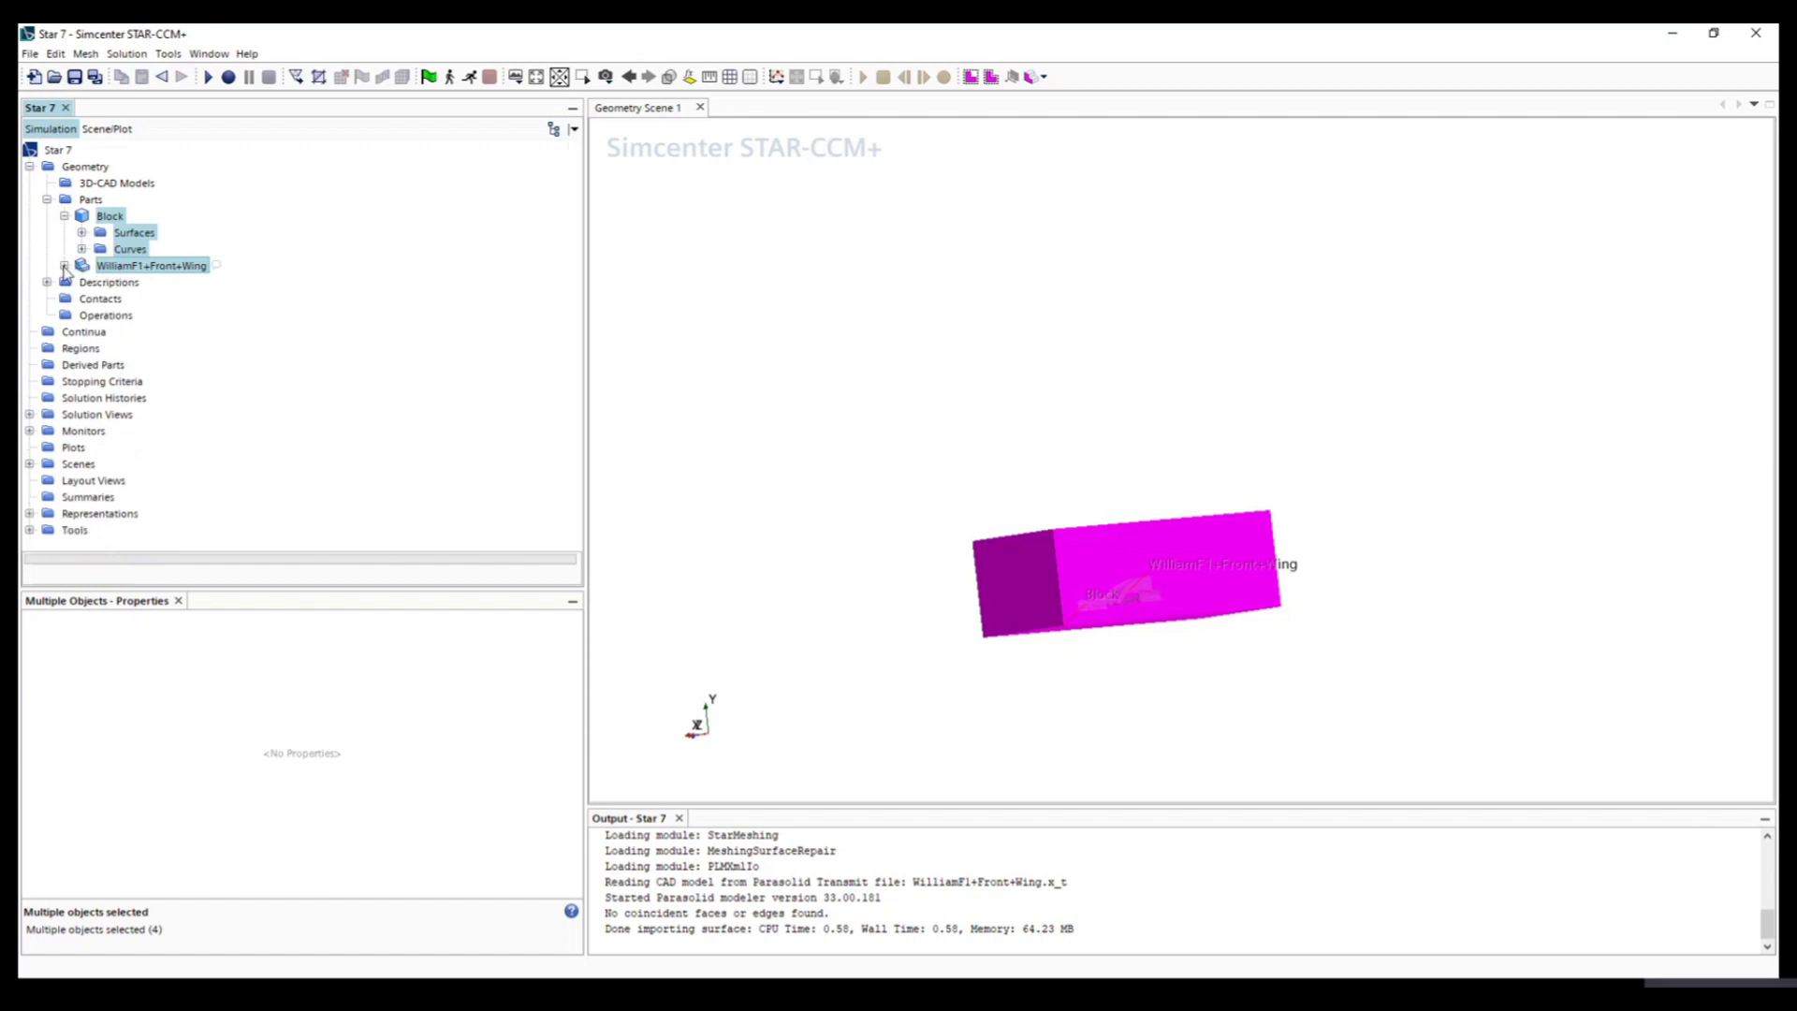
left_click(65, 217)
left_click(109, 216)
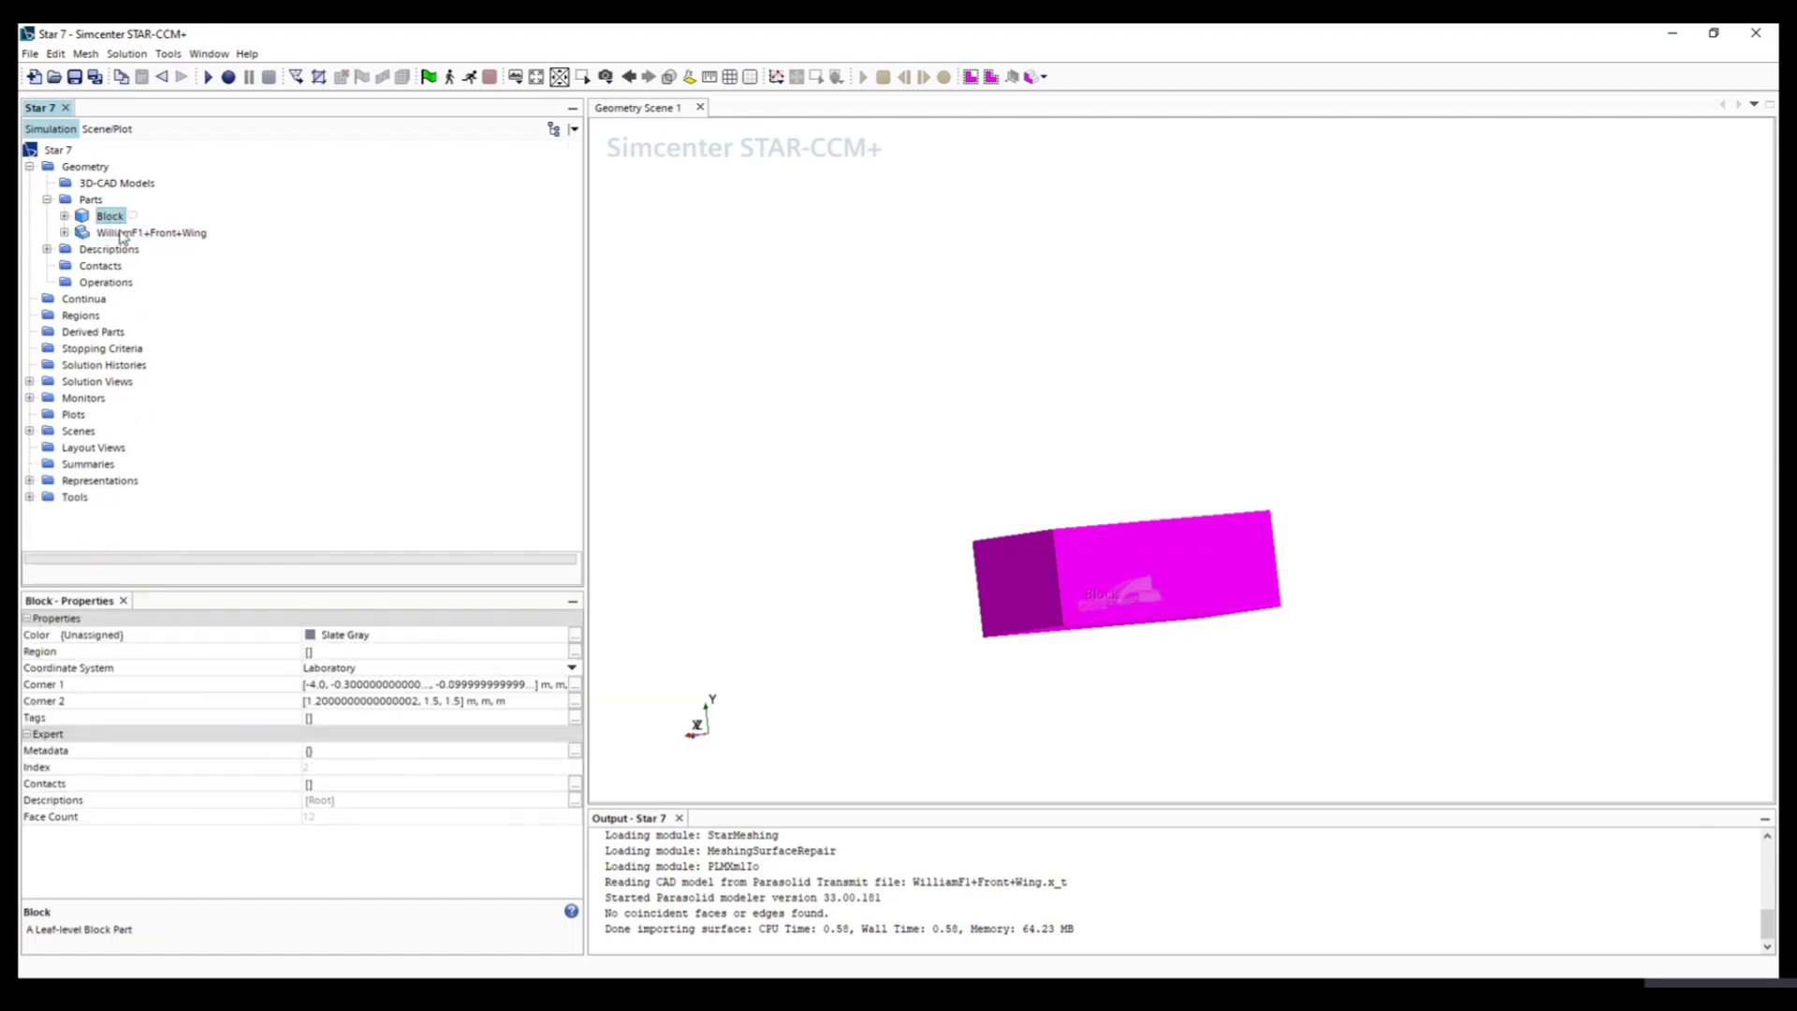
left_click(109, 233)
left_click(110, 216)
left_click(112, 233, "shift")
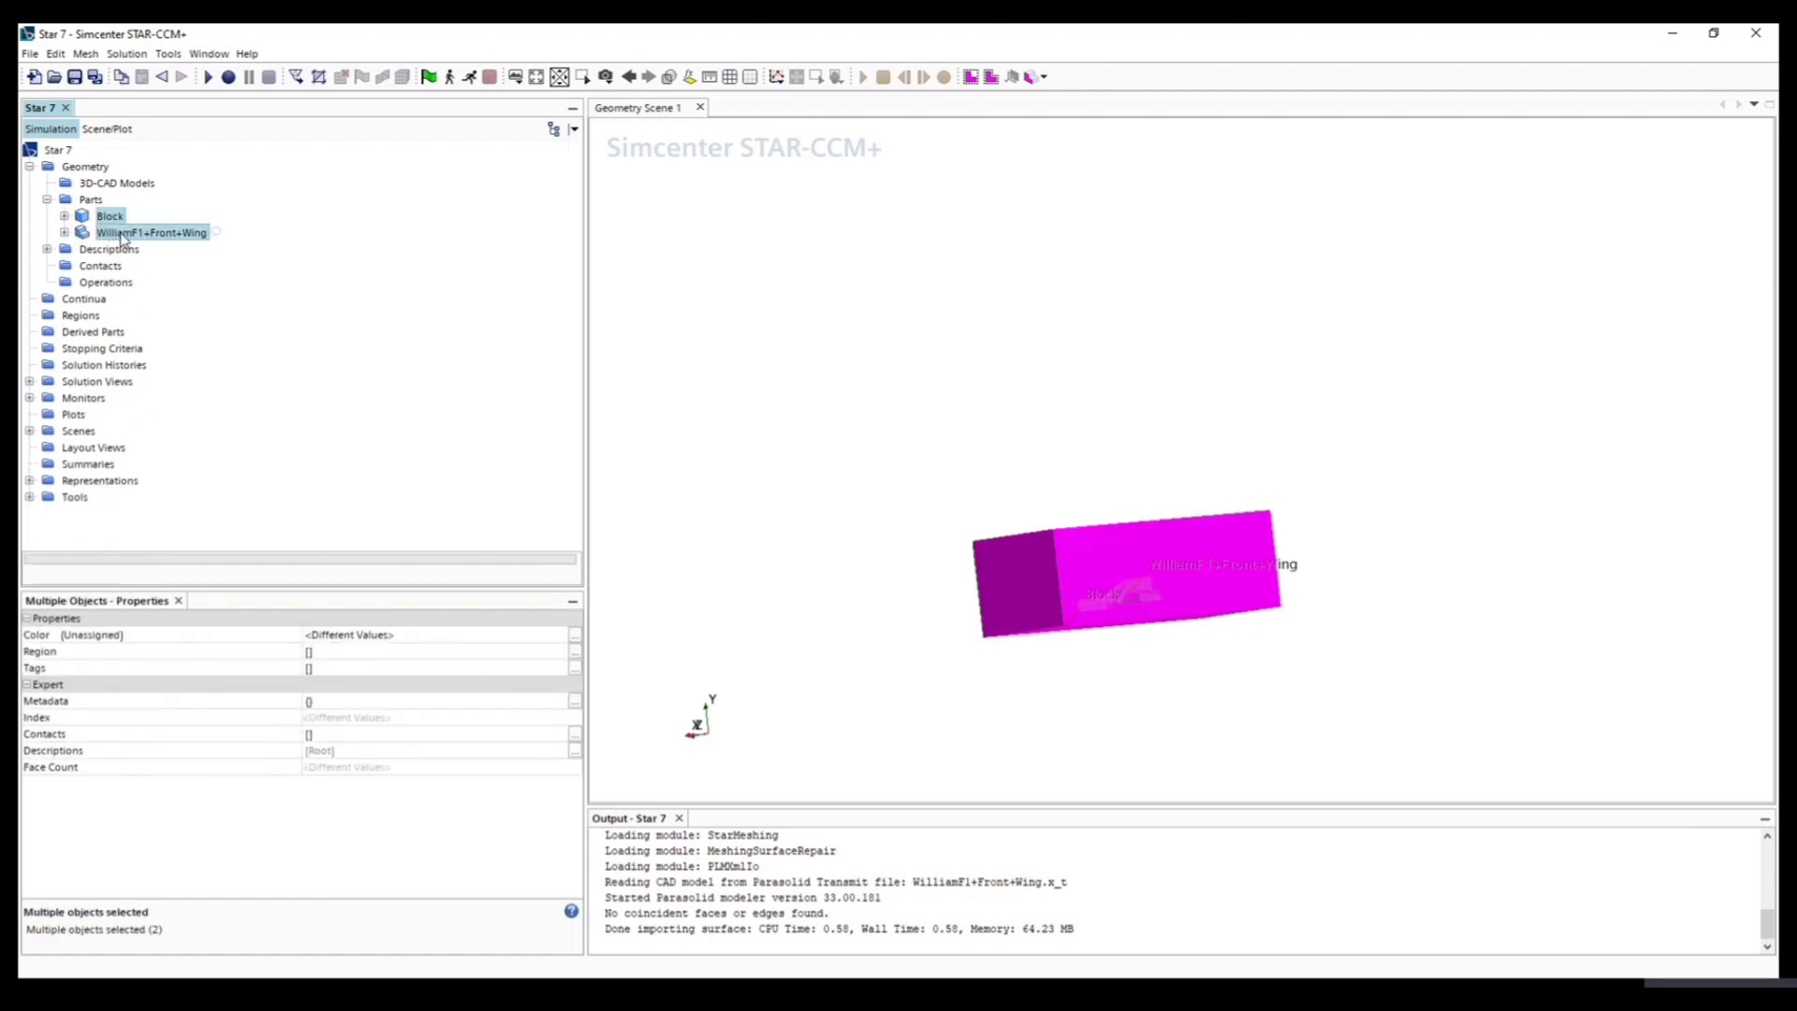
right_click(121, 235)
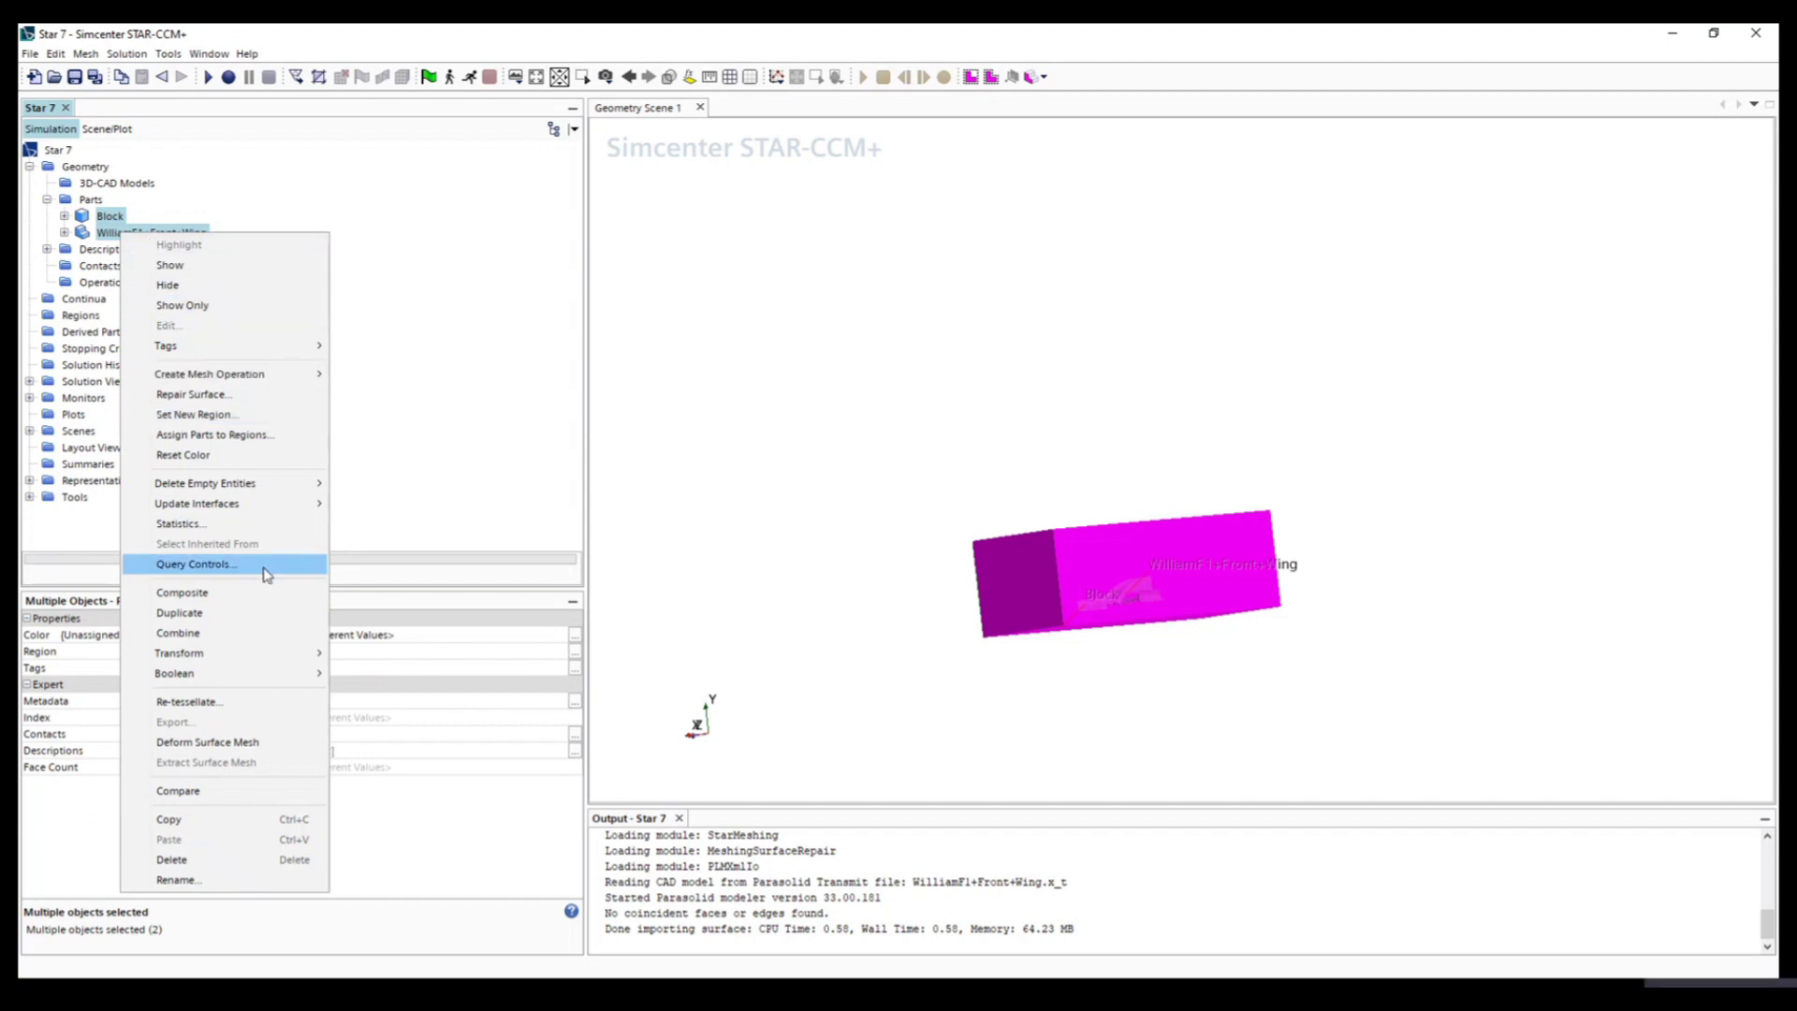
mouse_move(225, 676)
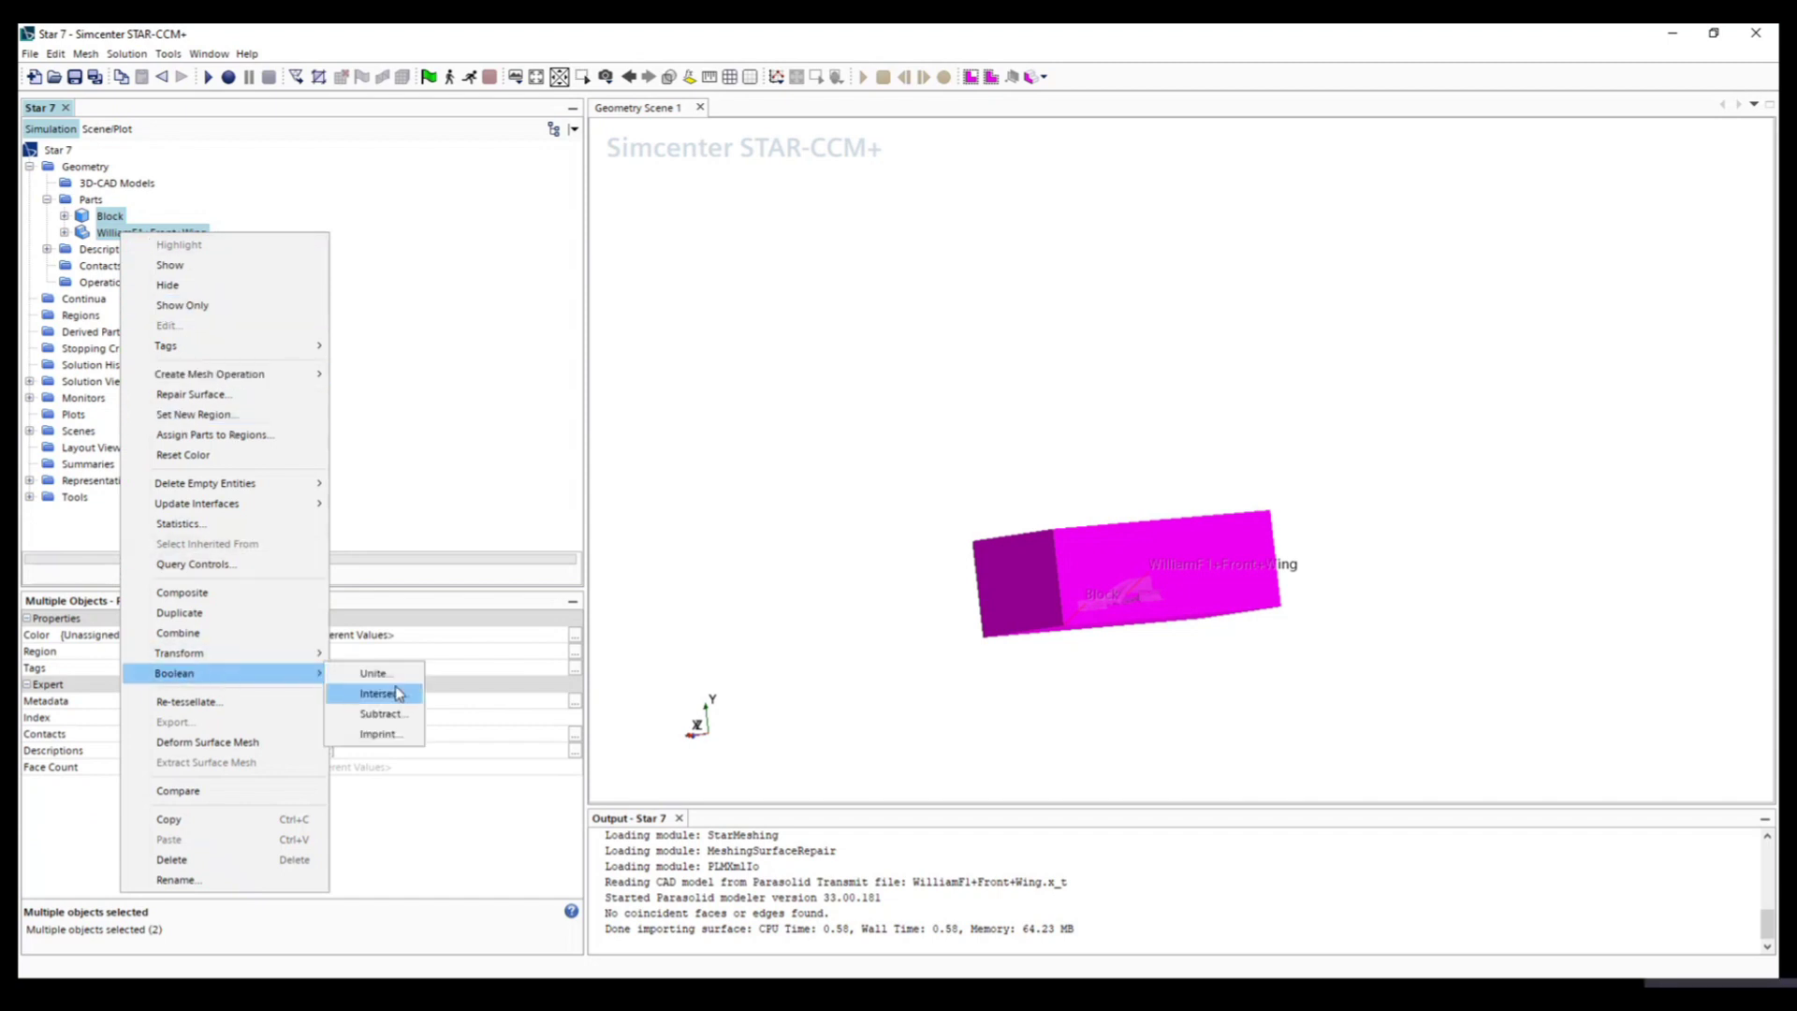
left_click(399, 716)
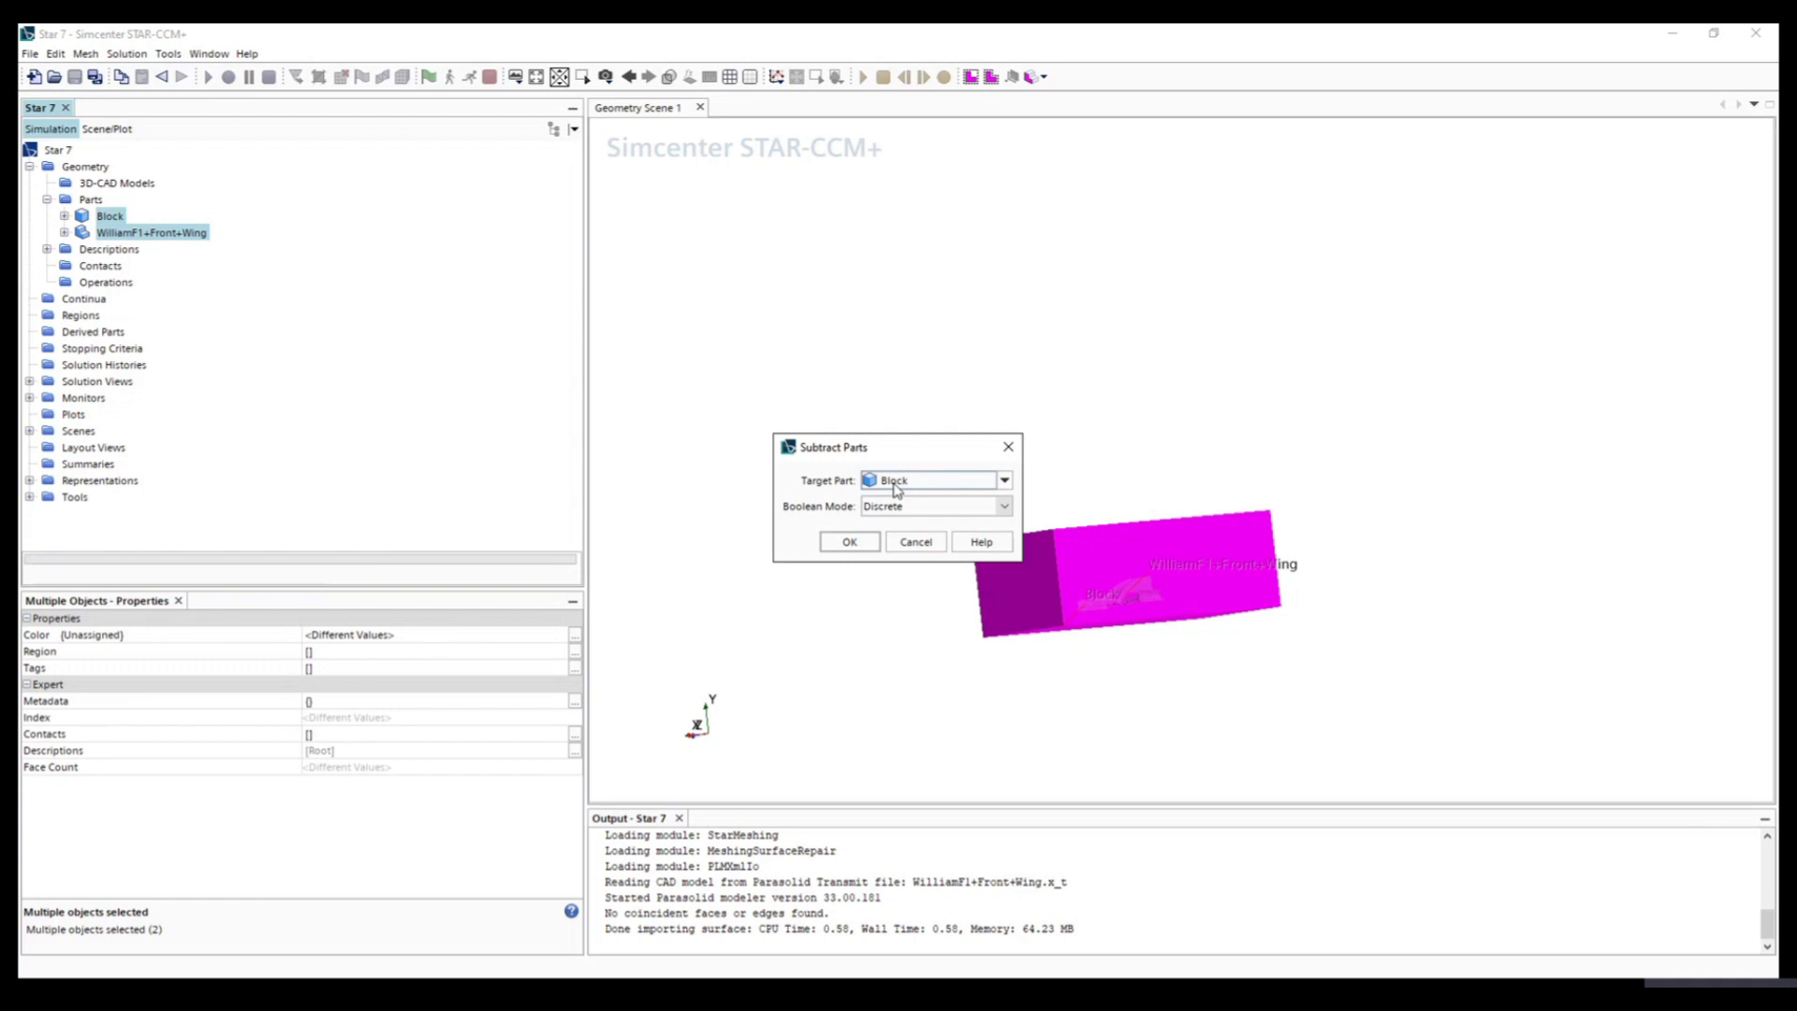
left_click(851, 543)
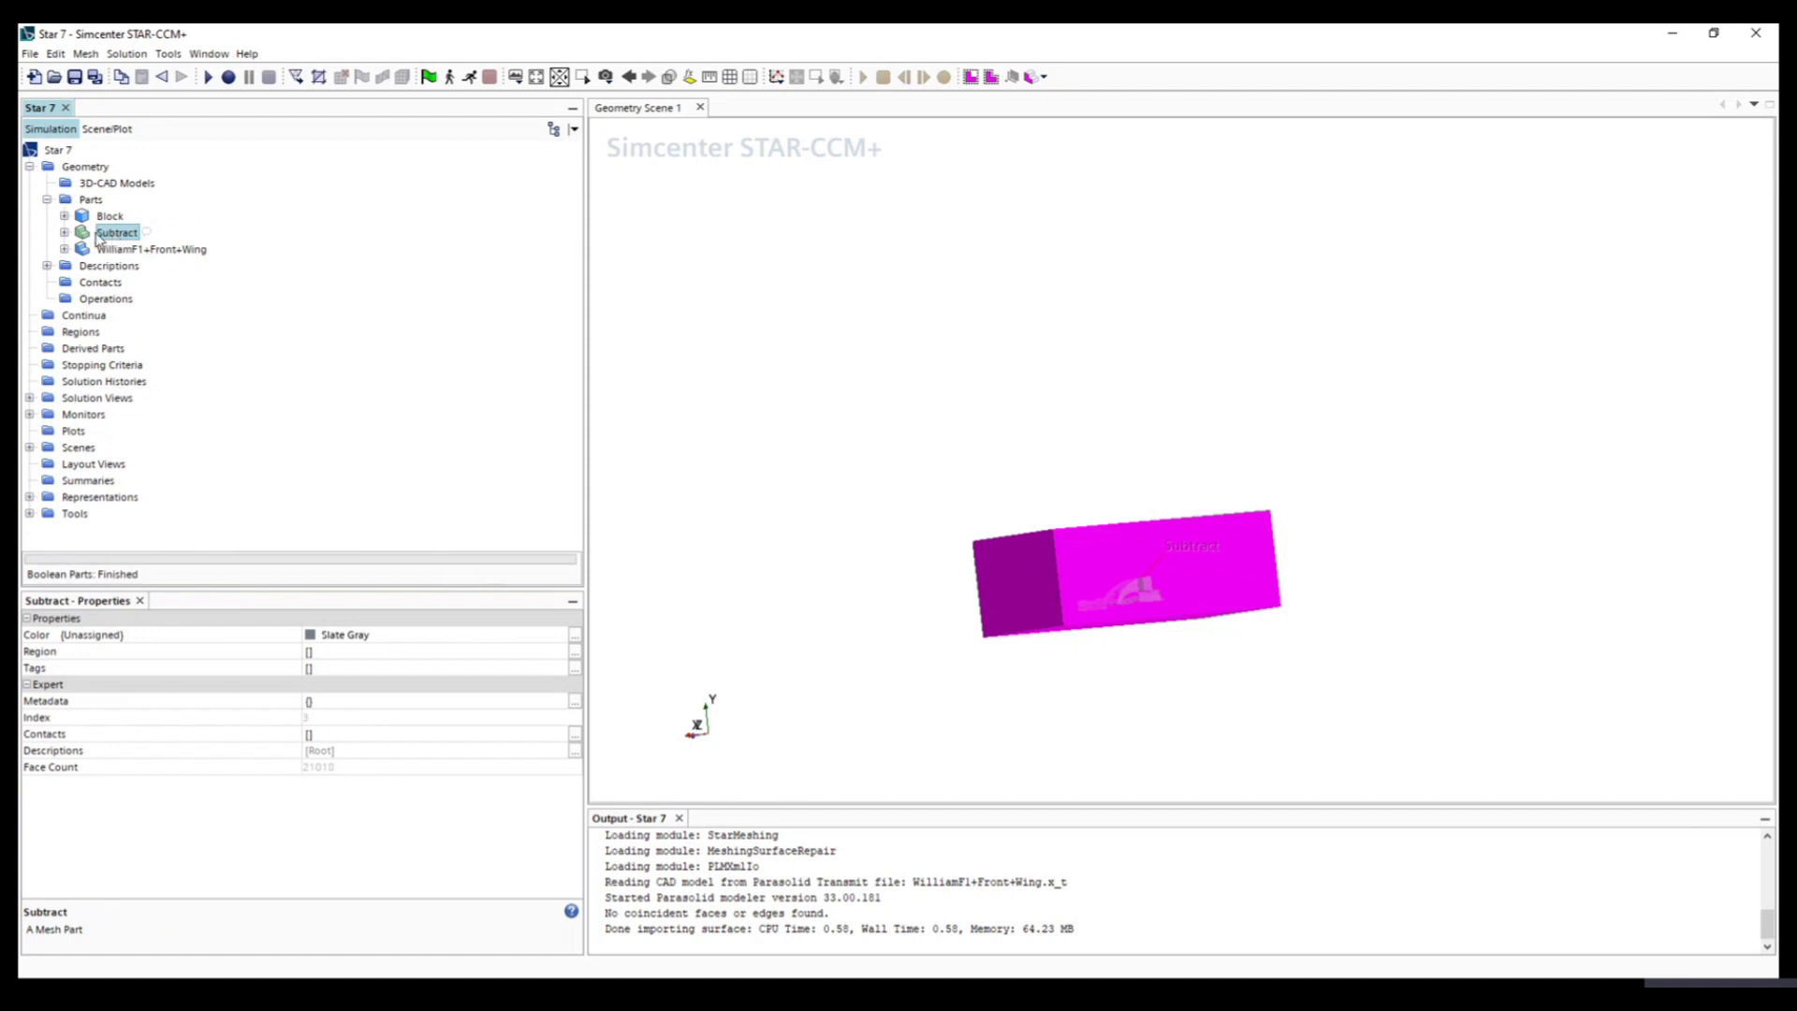
Step: Examine the Subtract part in the scene and highlight its ColoredFace1 surface on the wing up close
left_click(65, 233)
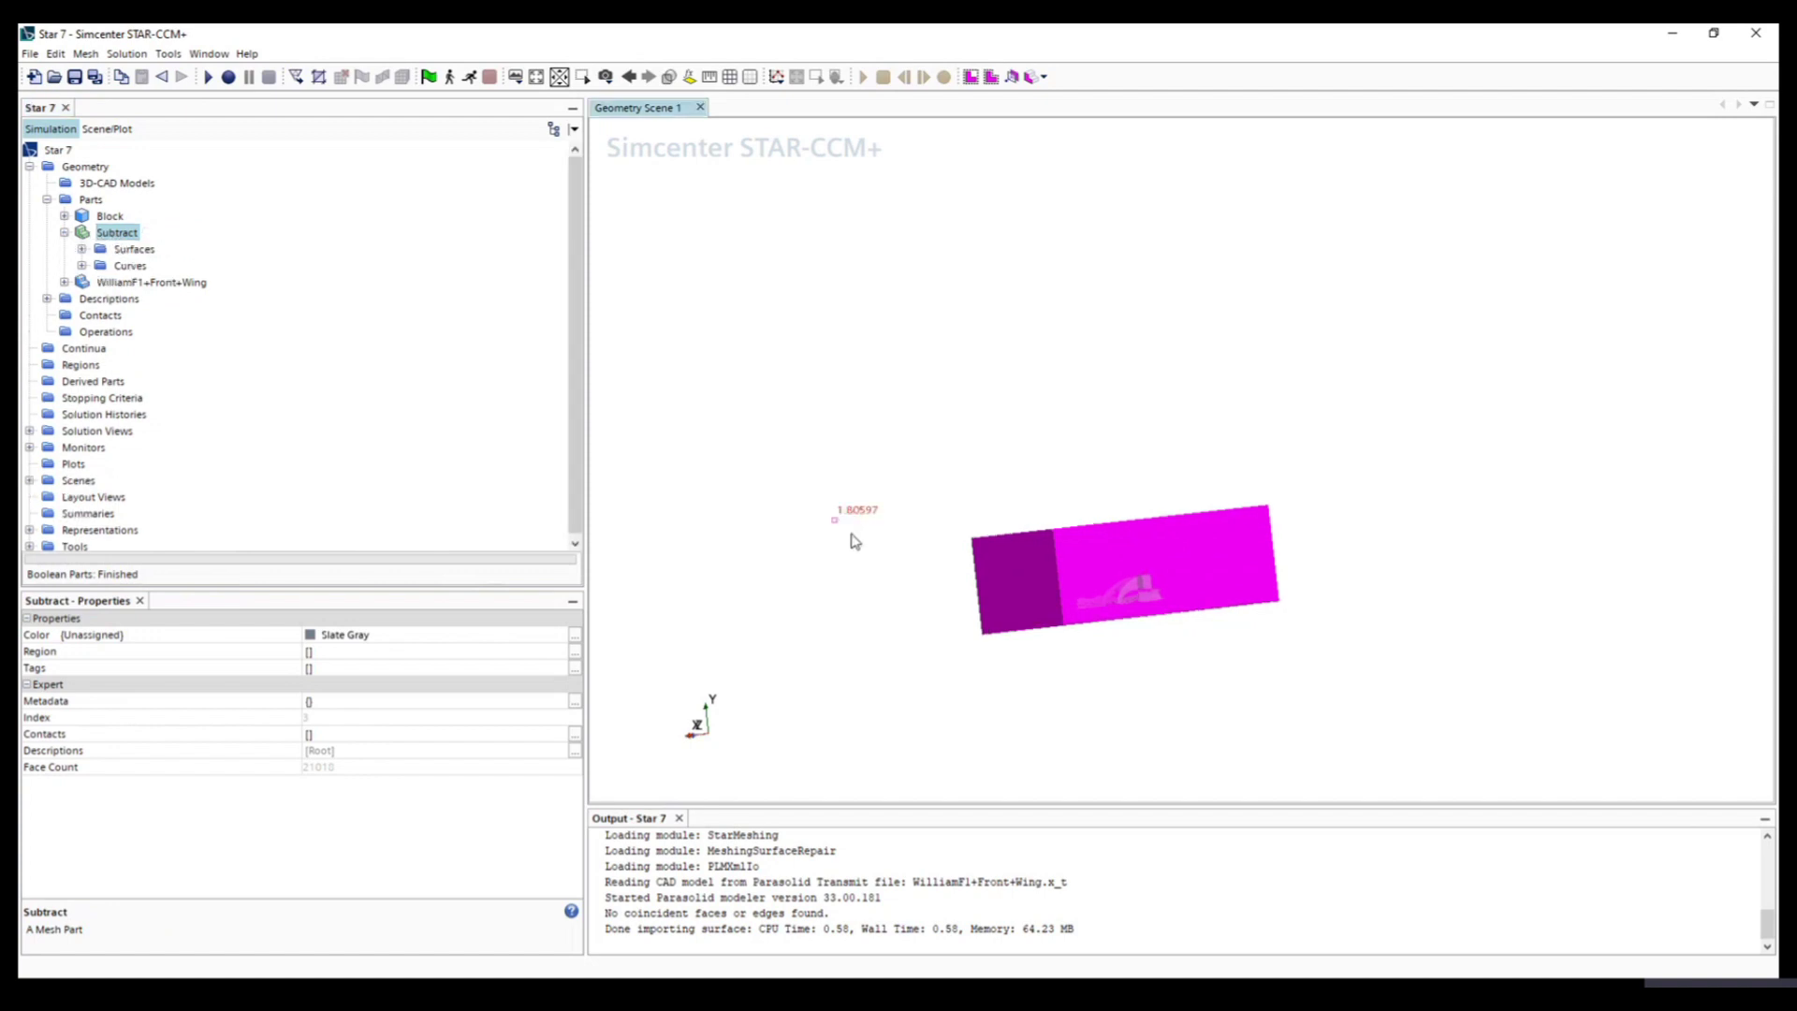
left_click_drag(851, 533, 1104, 637)
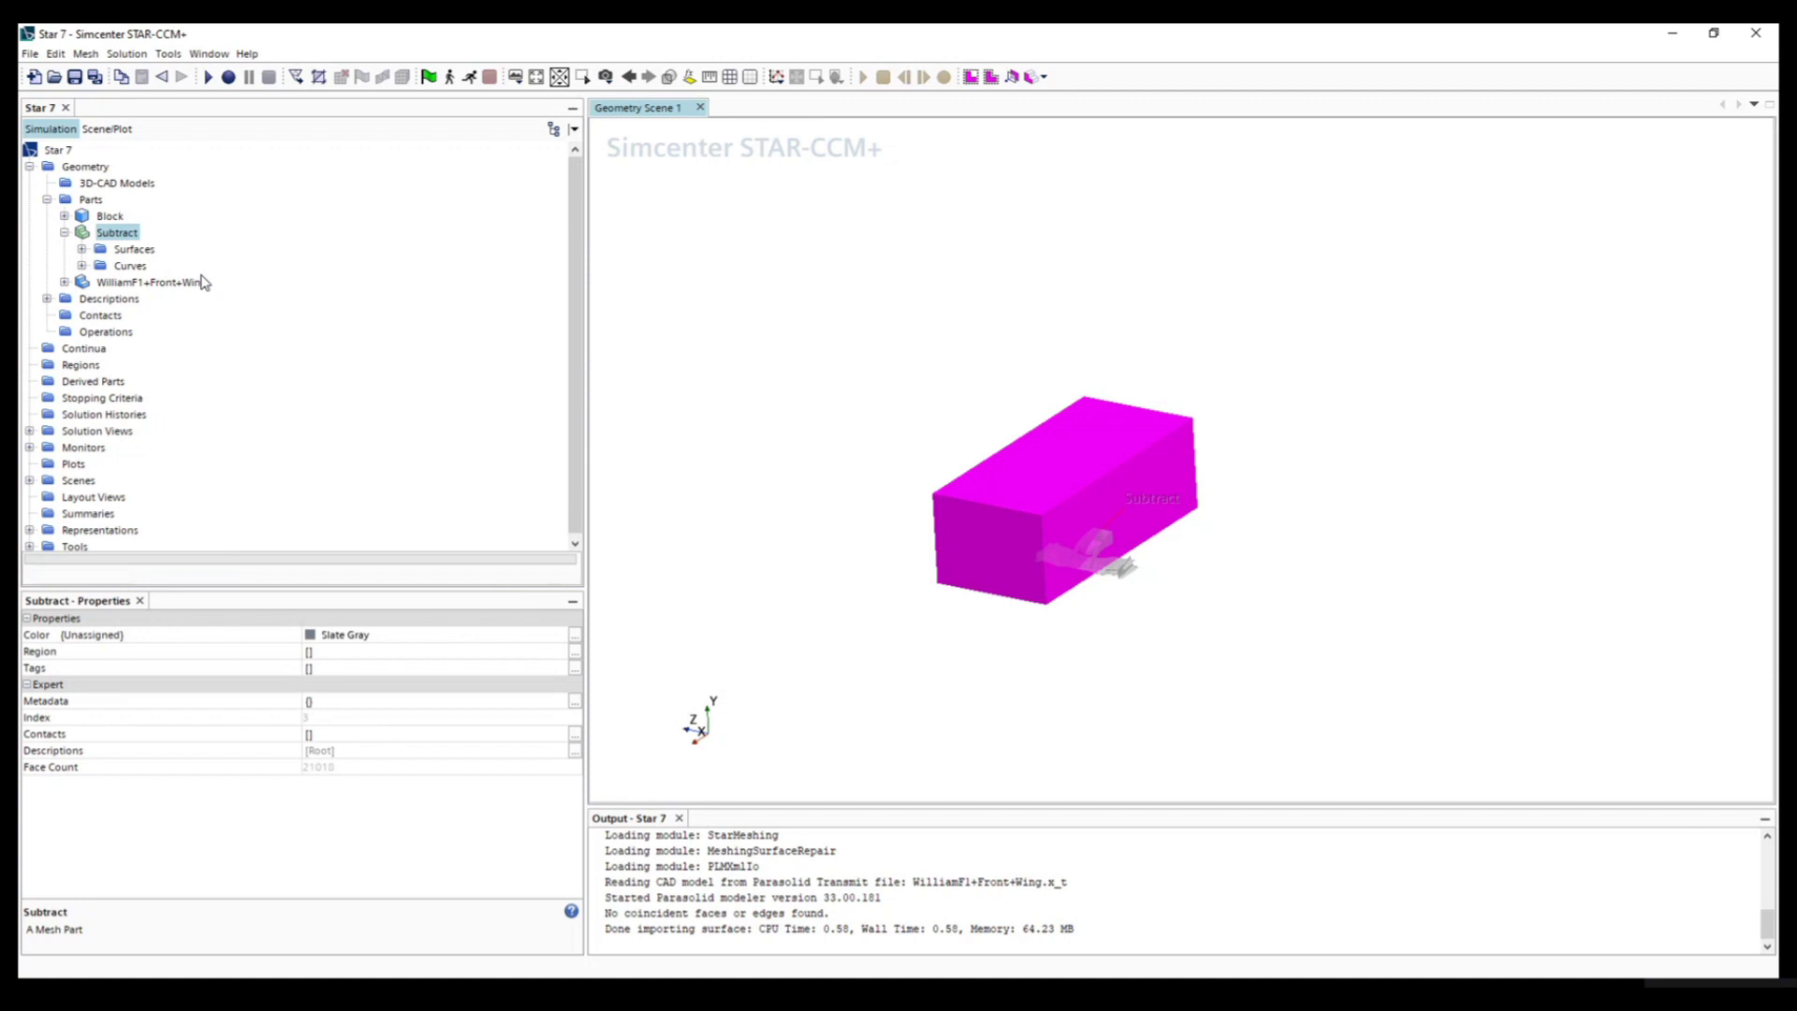
left_click(82, 249)
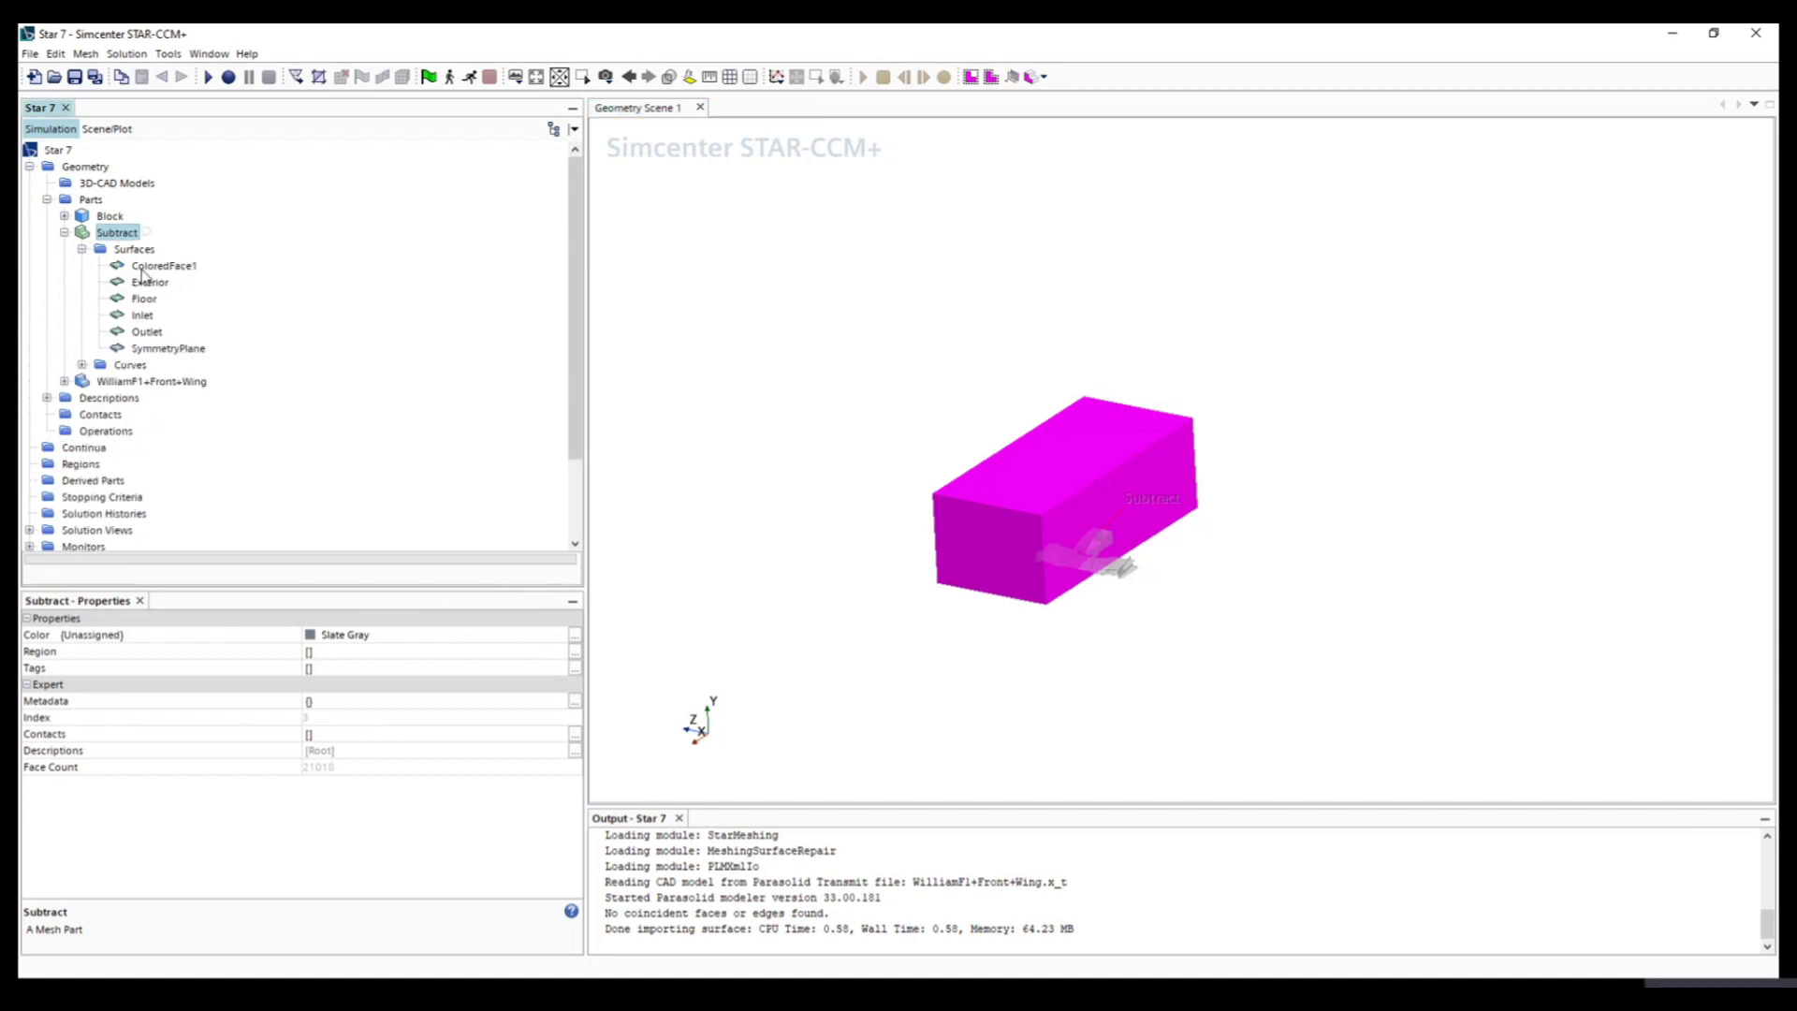
left_click(138, 267)
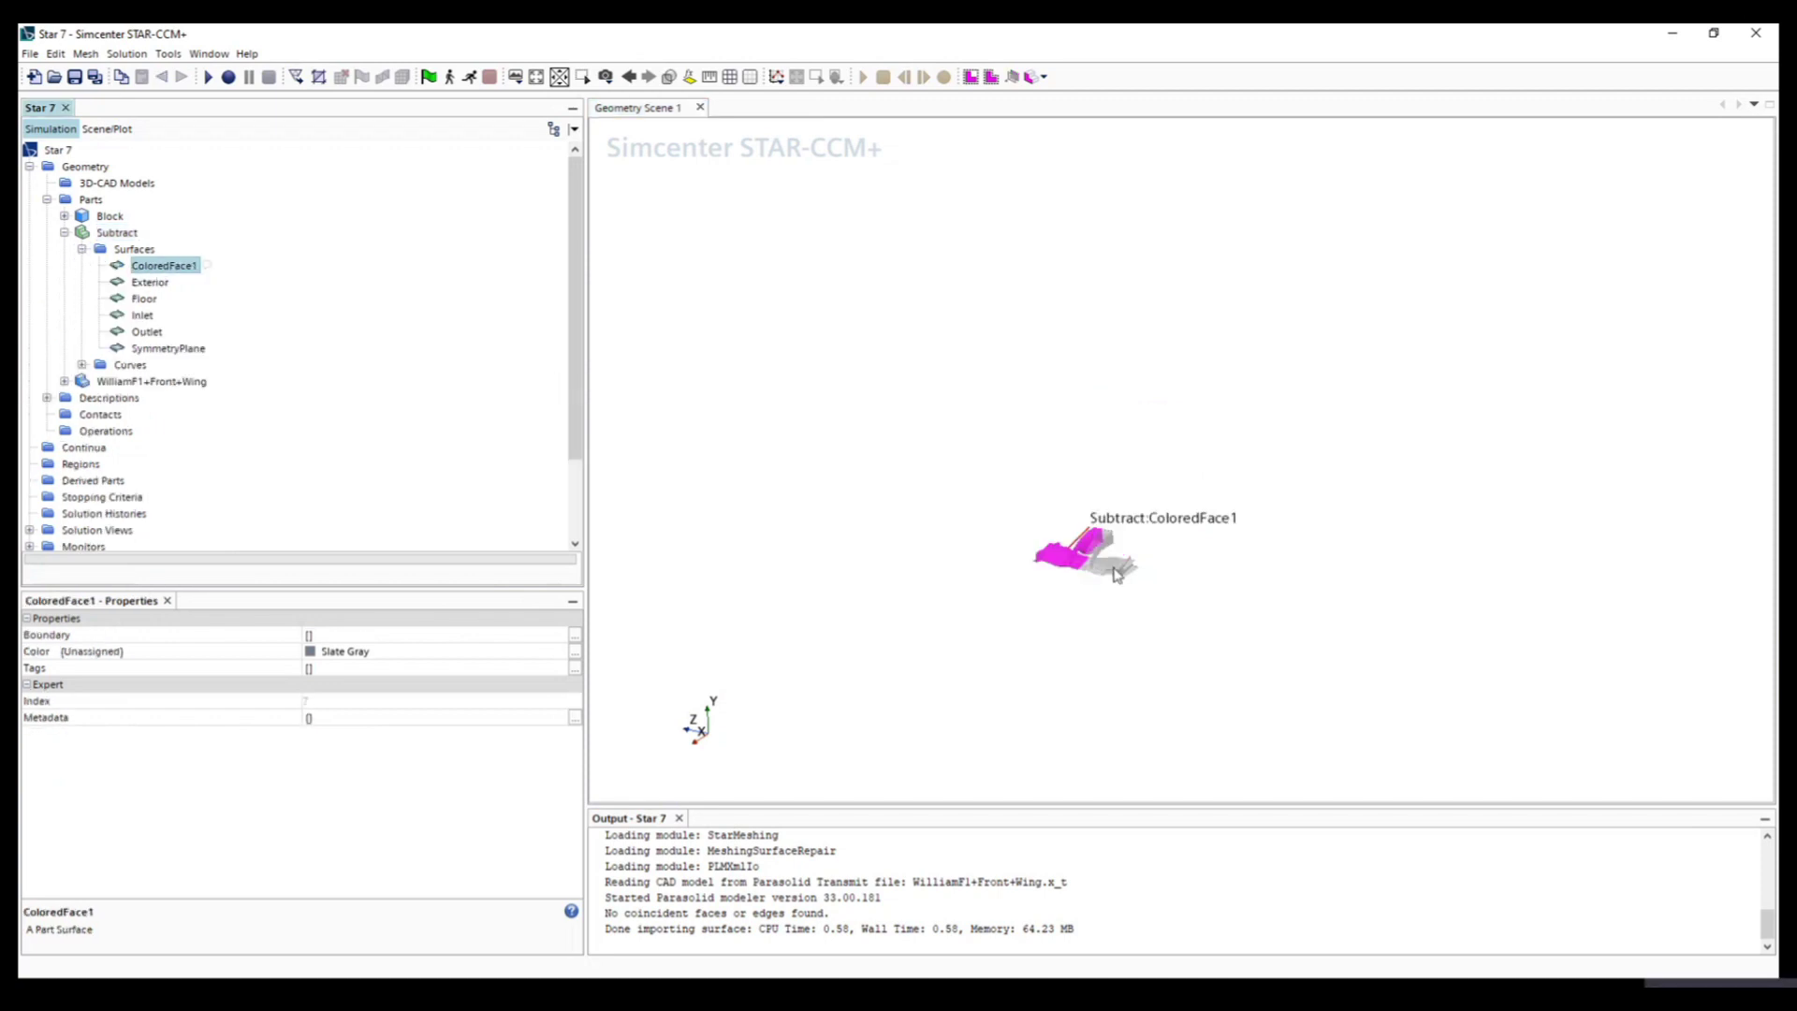
scroll(1113, 564, "up", 5)
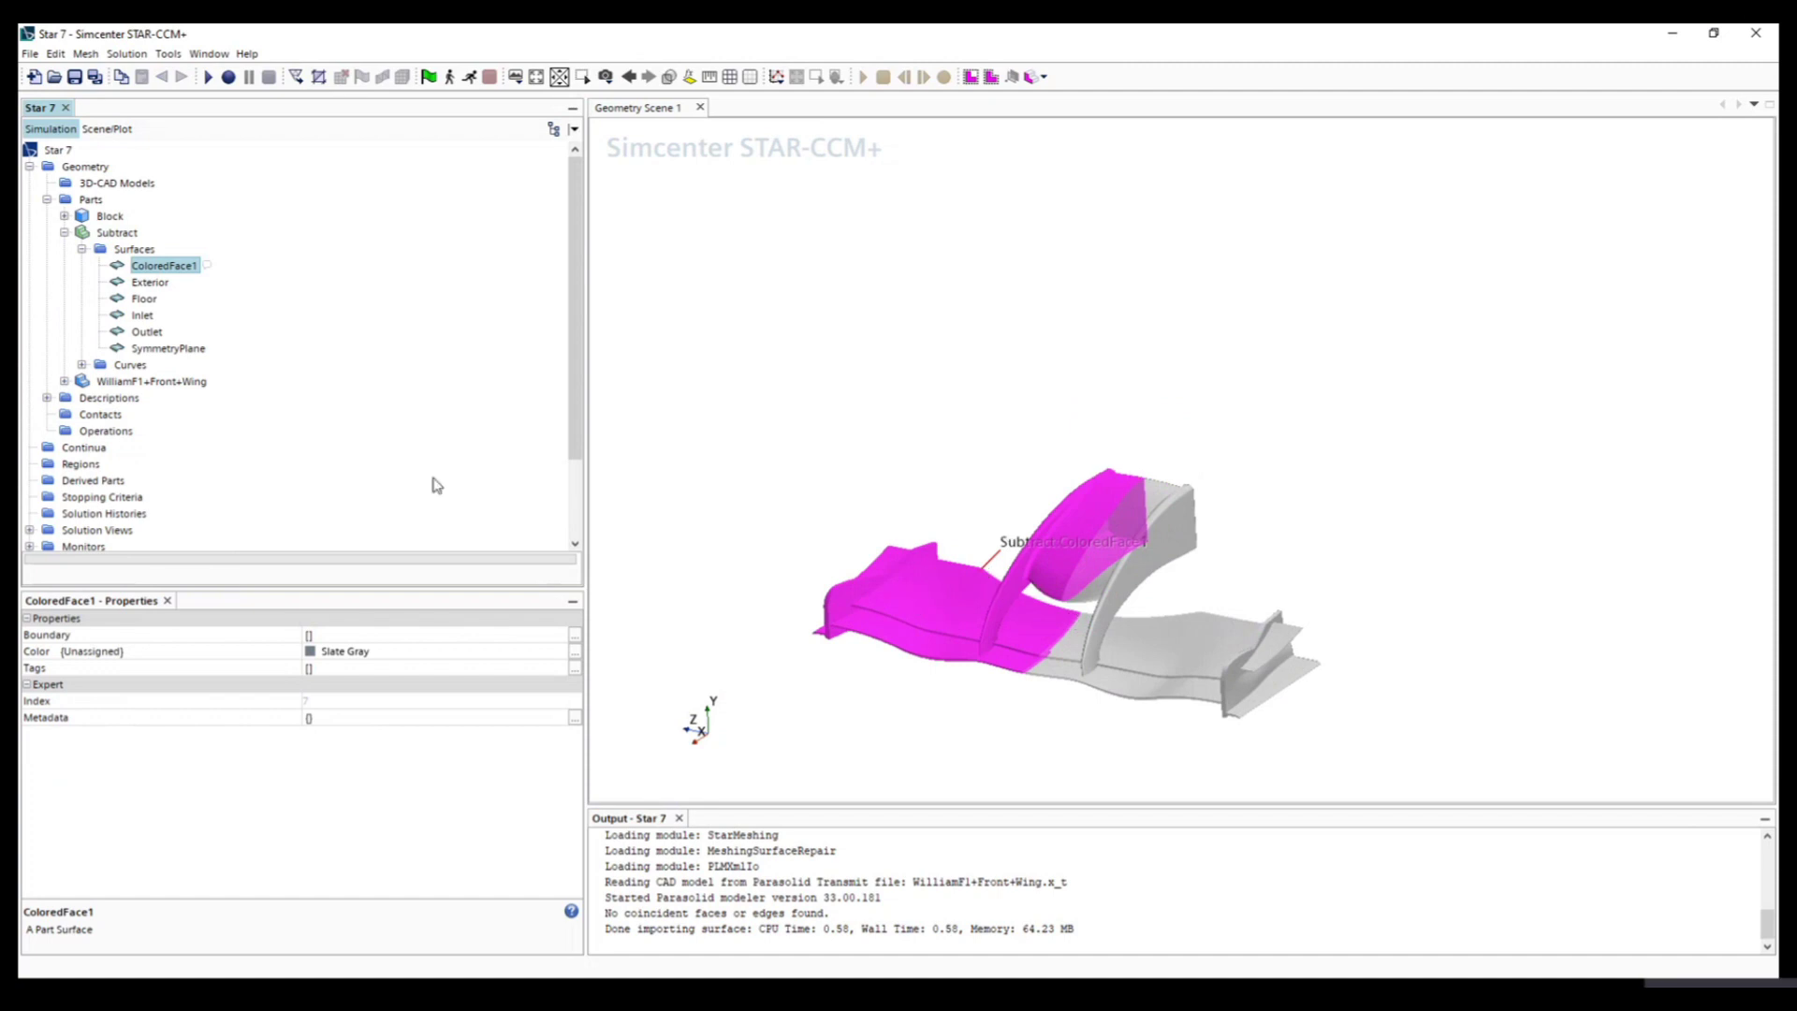
Step: Check the Subtract part's Exterior, Floor, Inlet, Outlet and SymmetryPlane surfaces by highlighting each, and the whole part, then collapse it
left_click(145, 282)
scroll(883, 514, "down", 5)
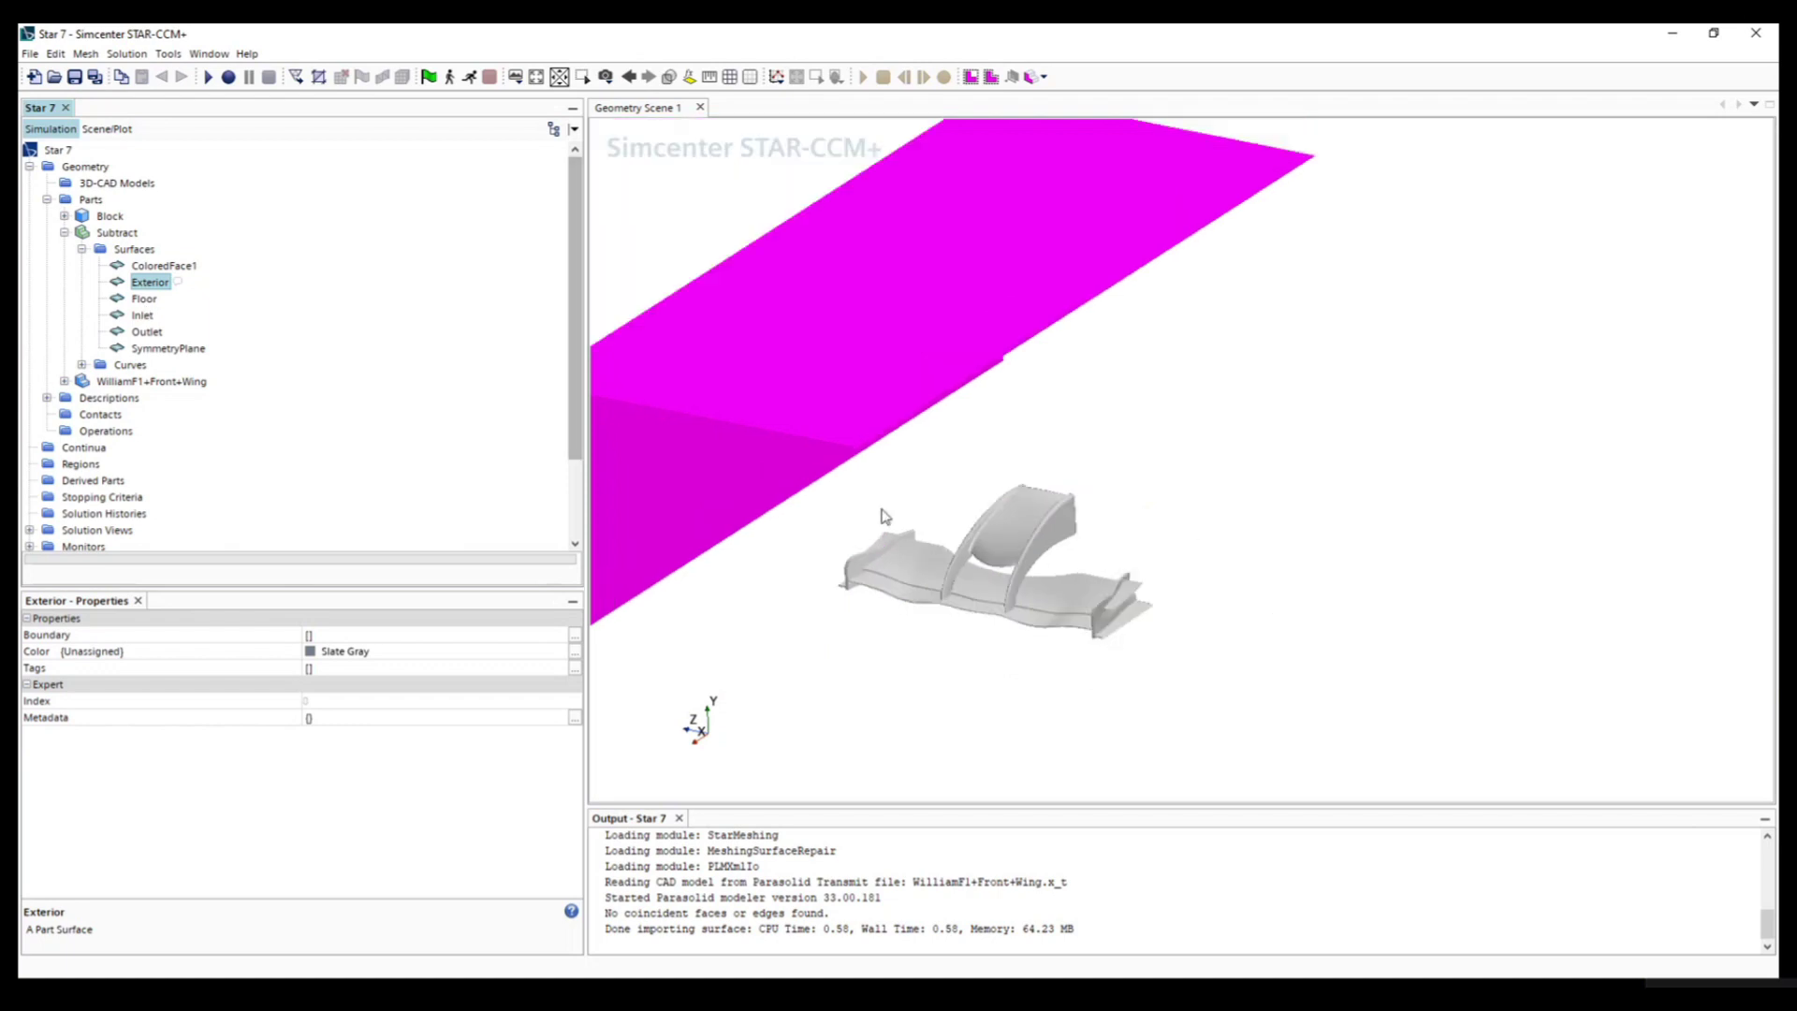
left_click(146, 299)
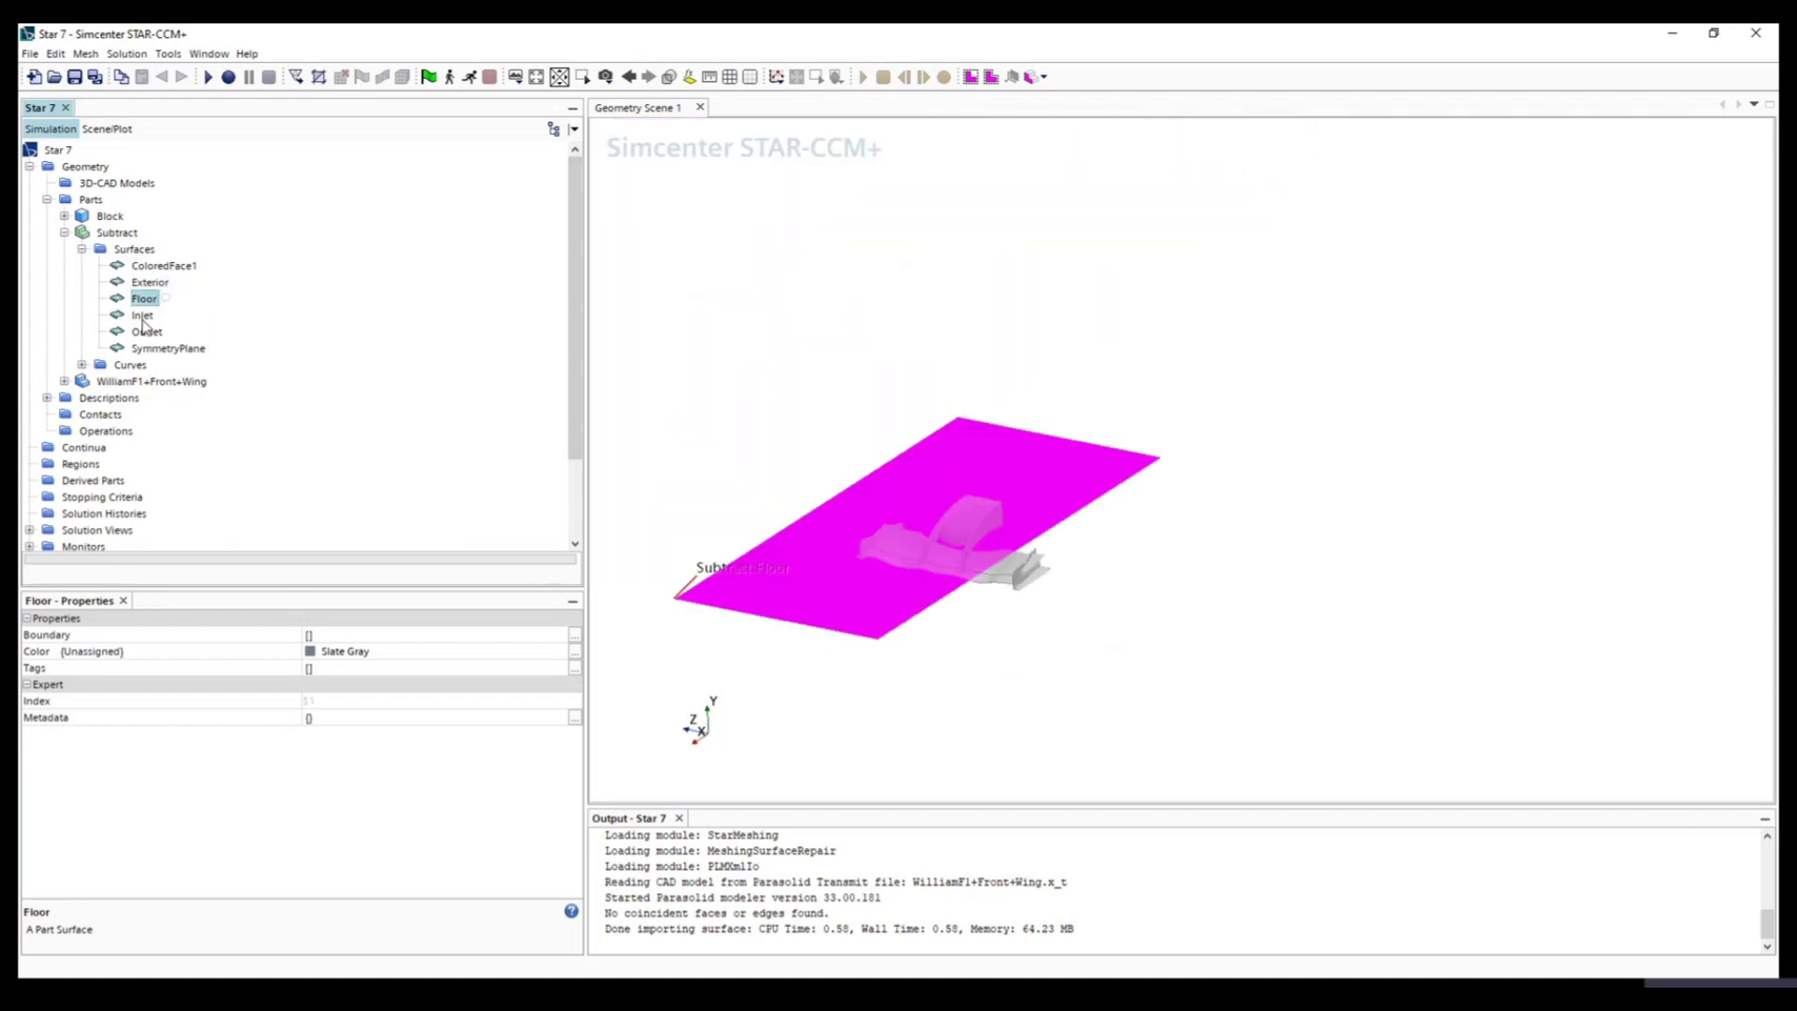
left_click(142, 316)
left_click(147, 332)
left_click(167, 348)
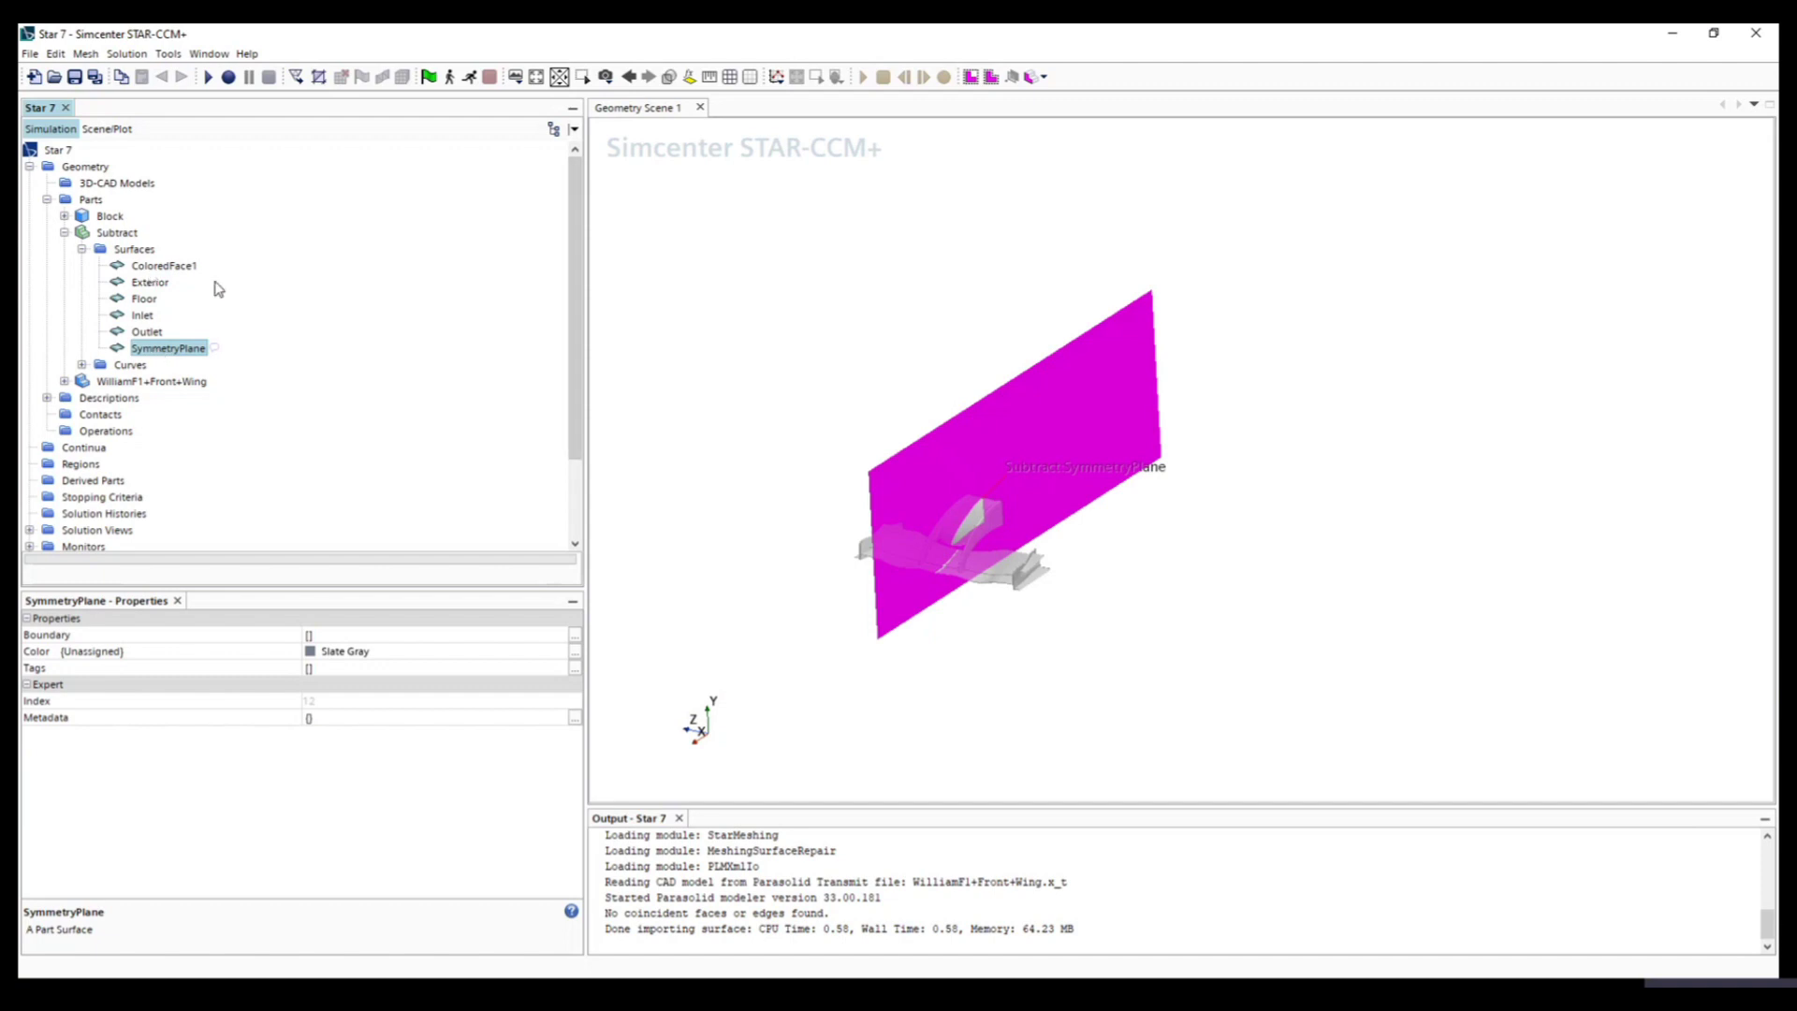
scroll(605, 507, "down", 1)
left_click(82, 249)
left_click(116, 232)
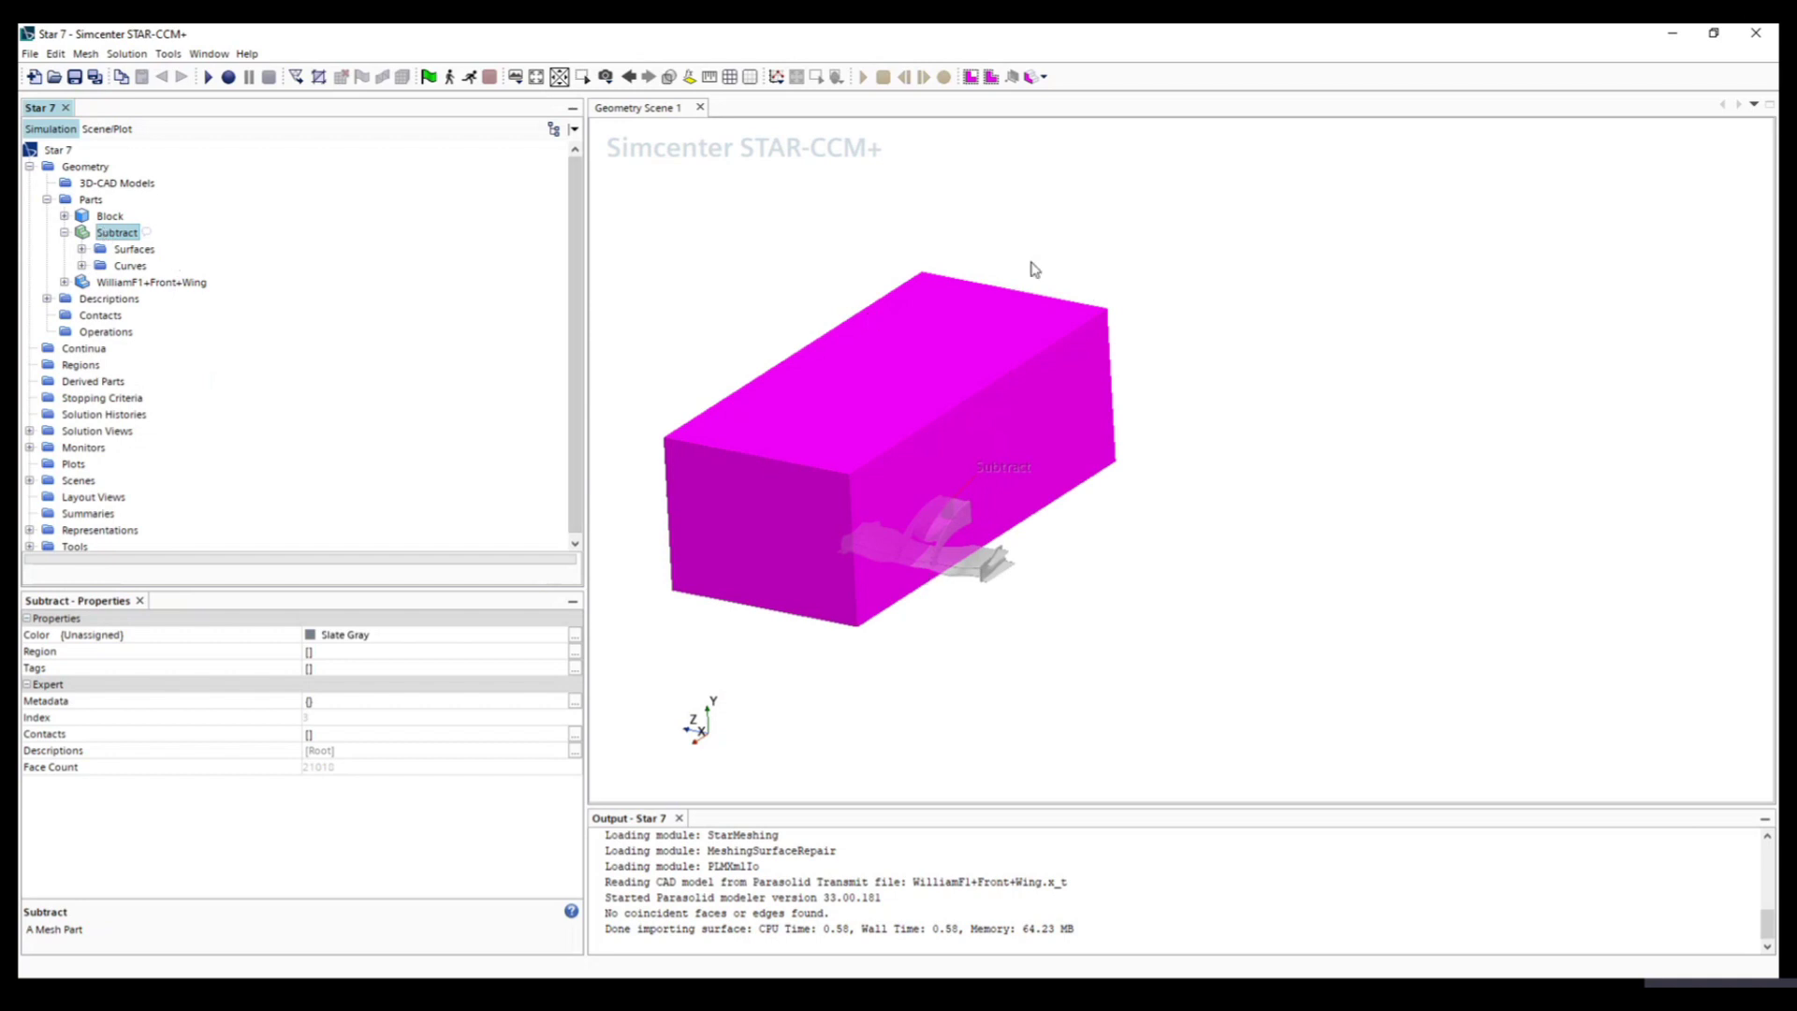
left_click(64, 234)
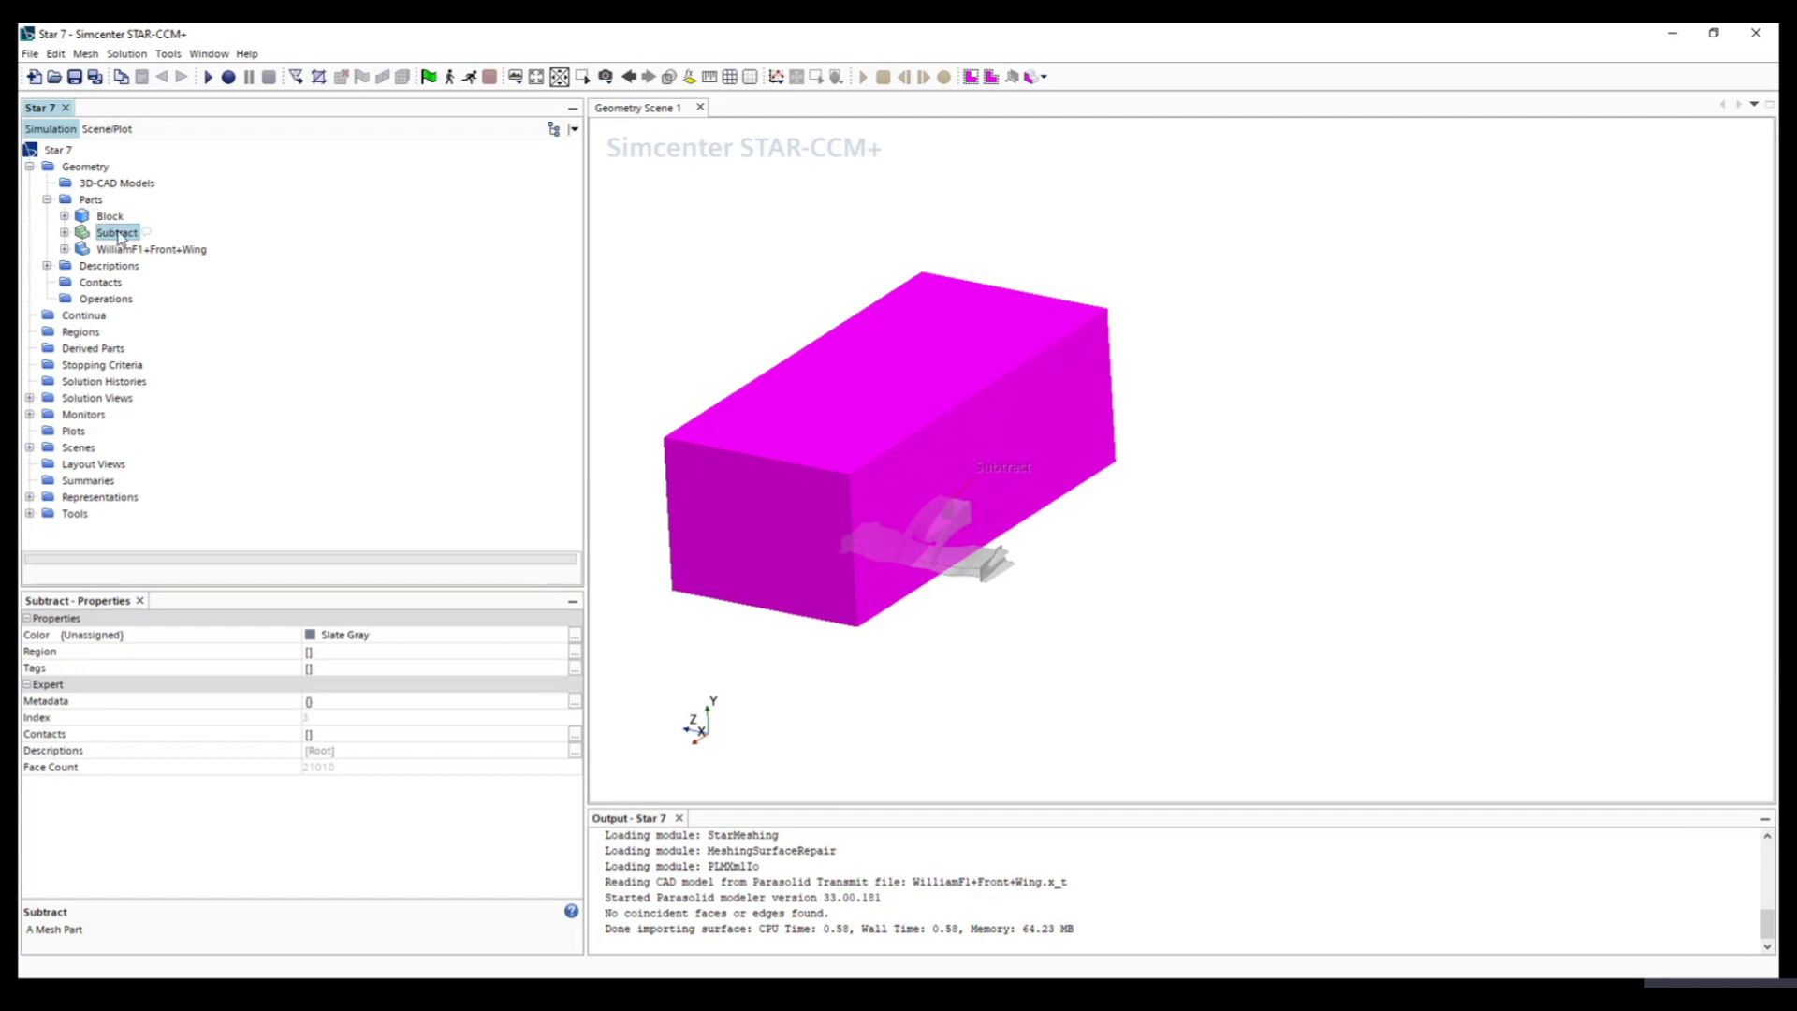
Step: Assign the Subtract part to one region, creating a boundary for each part surface and one feature curve for all part curves
right_click(116, 238)
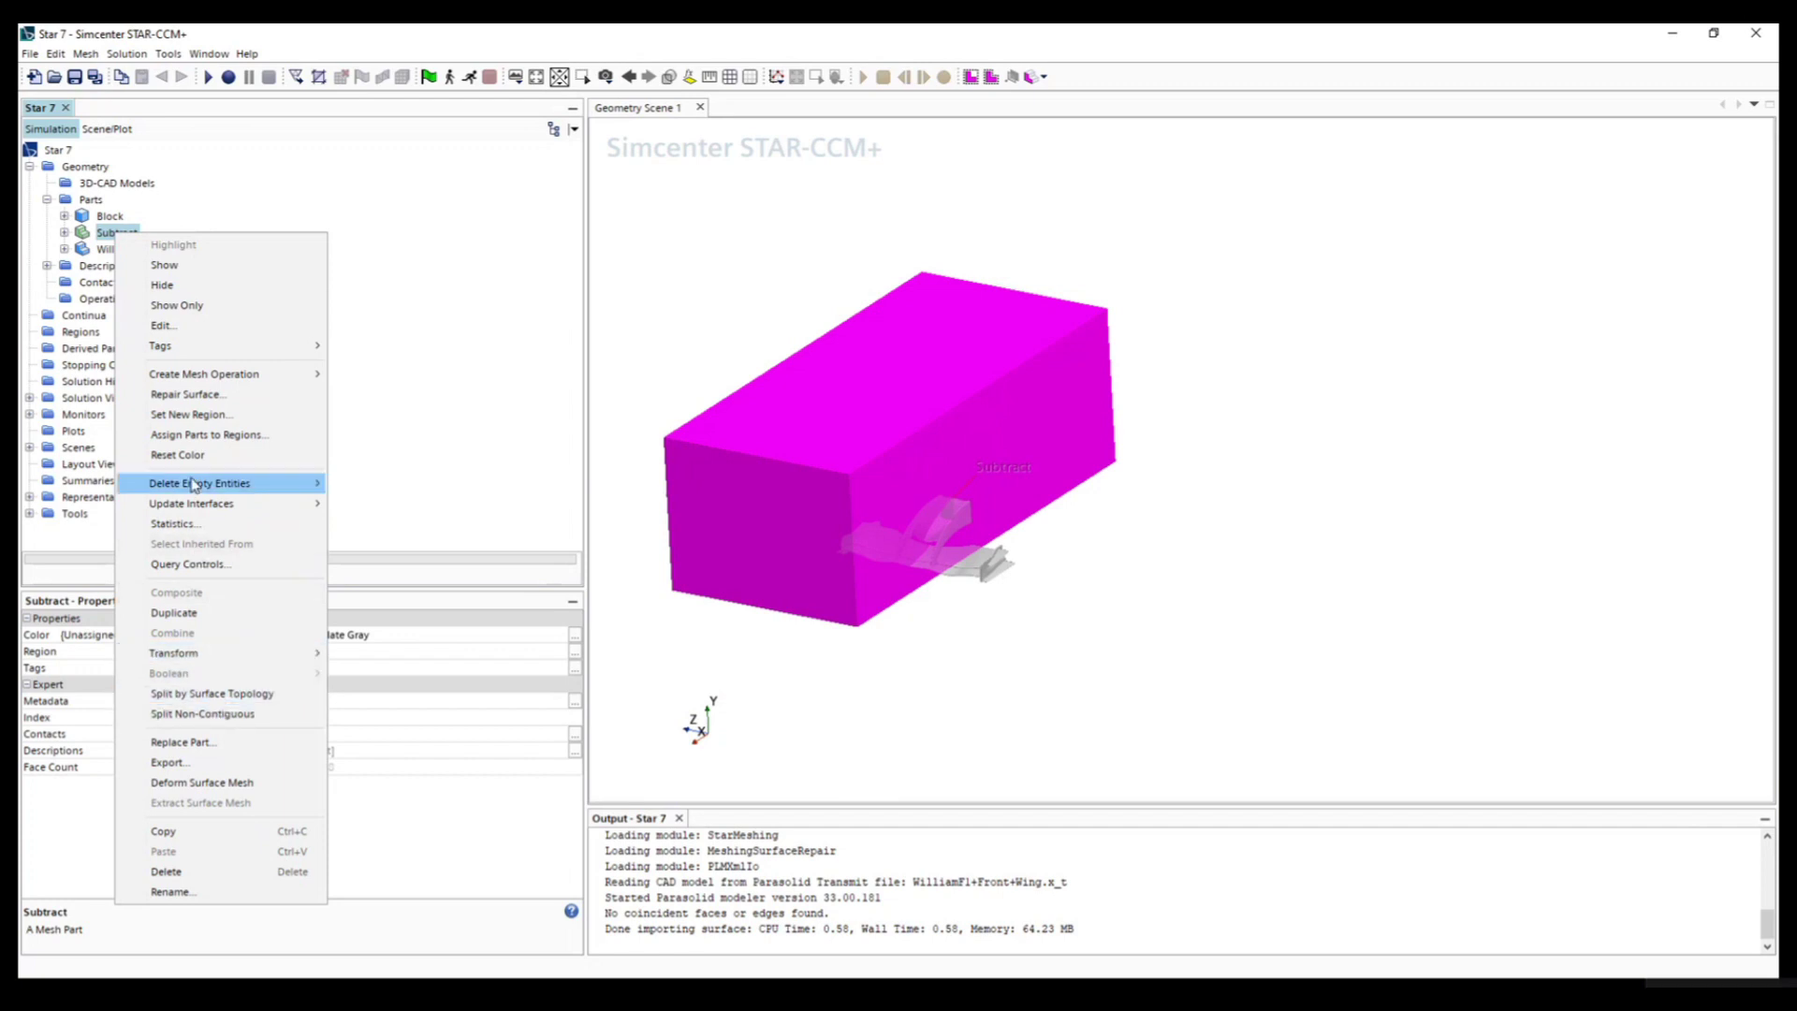
left_click(227, 438)
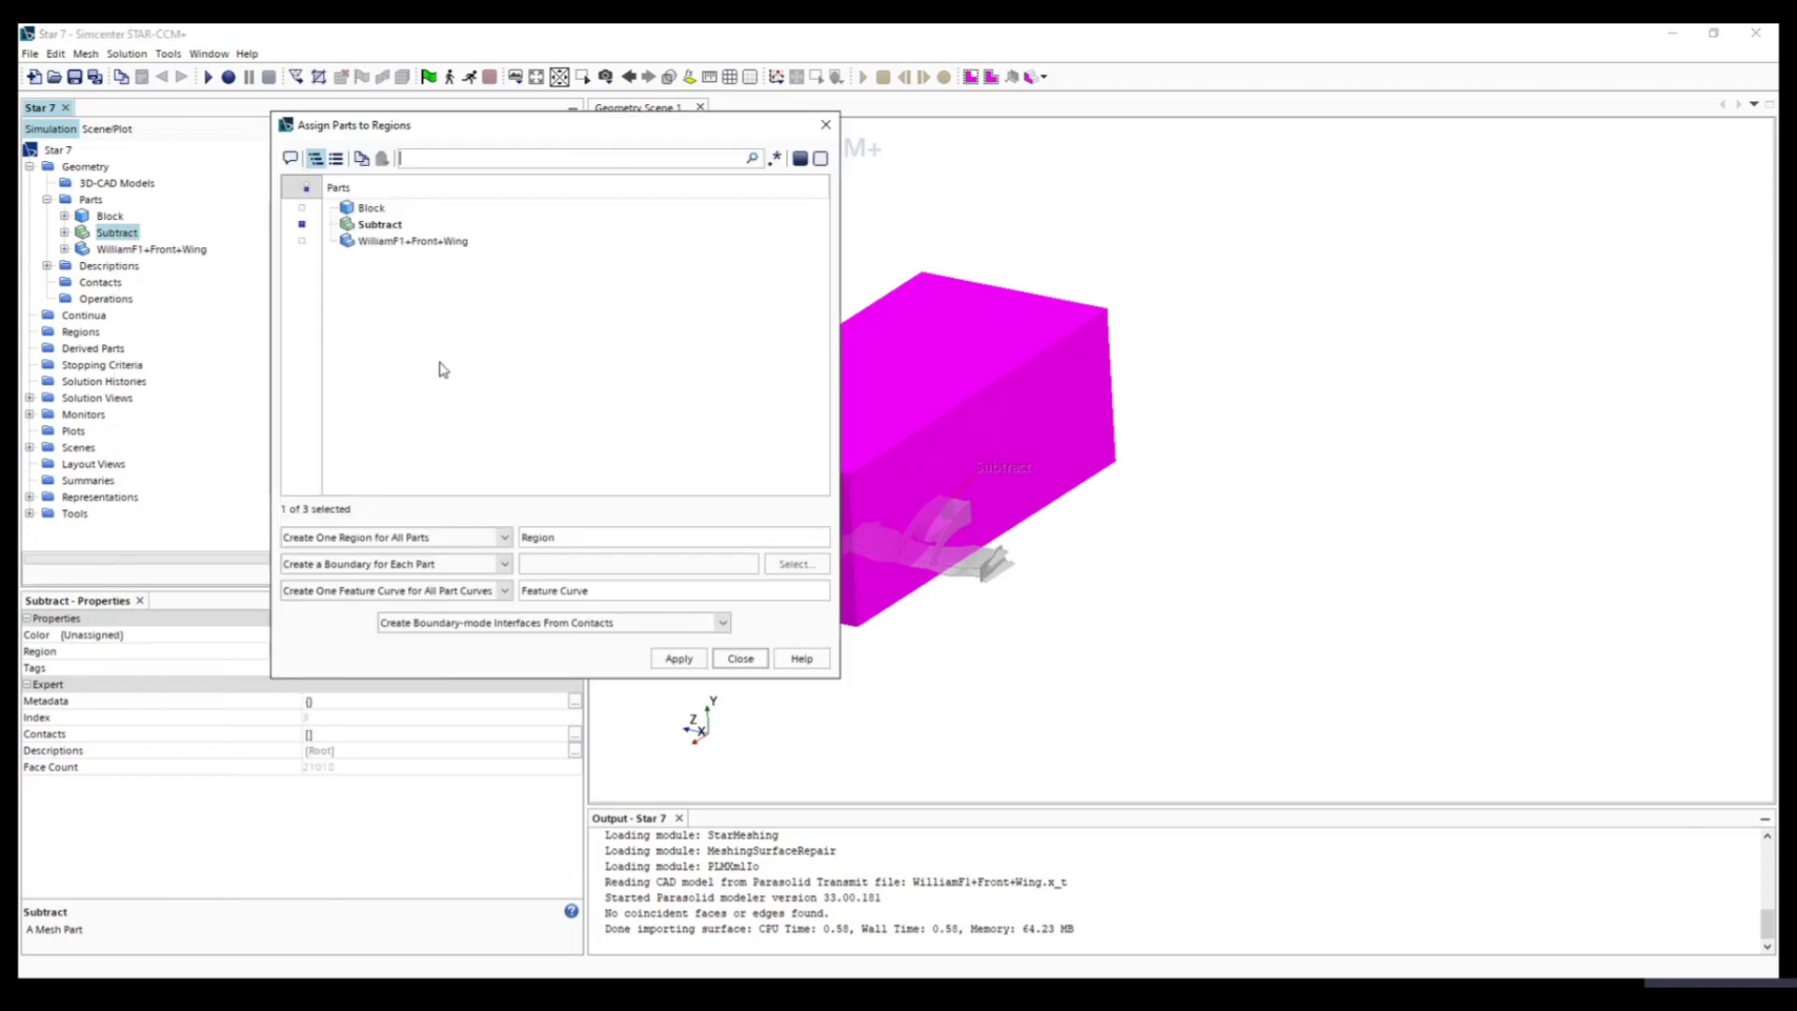
left_click(370, 225)
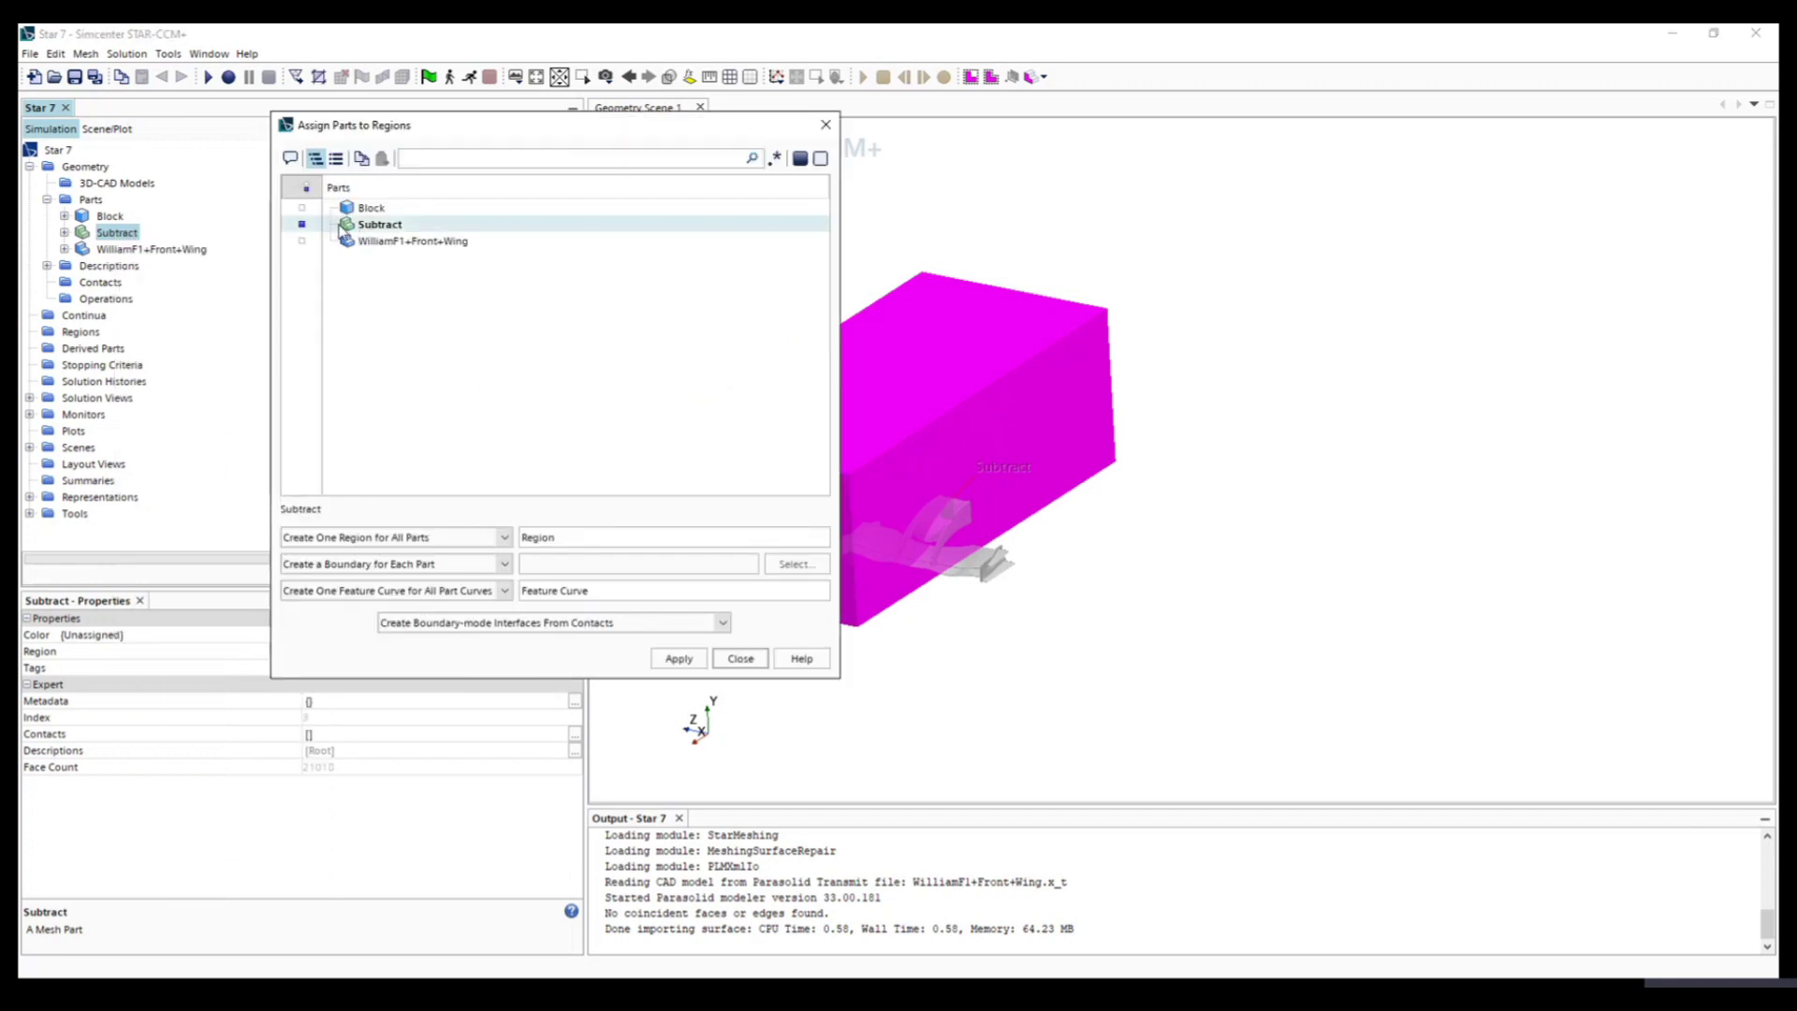
left_click(315, 567)
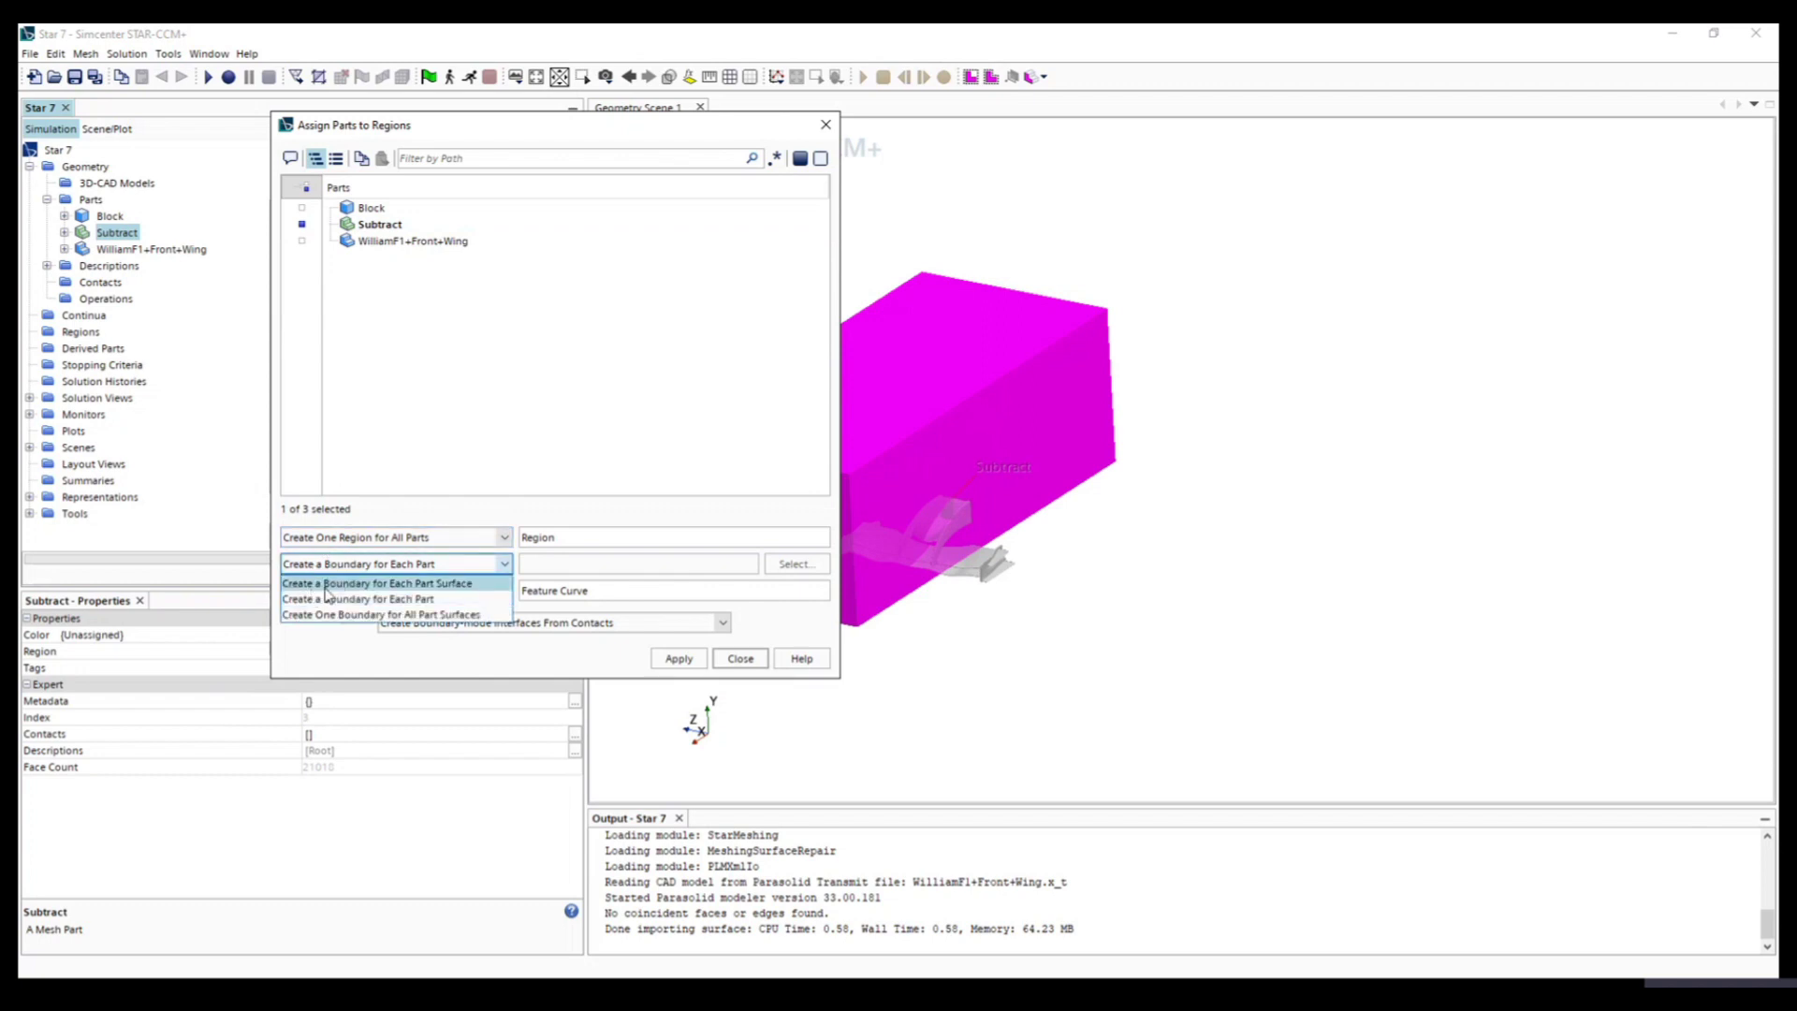
left_click(327, 584)
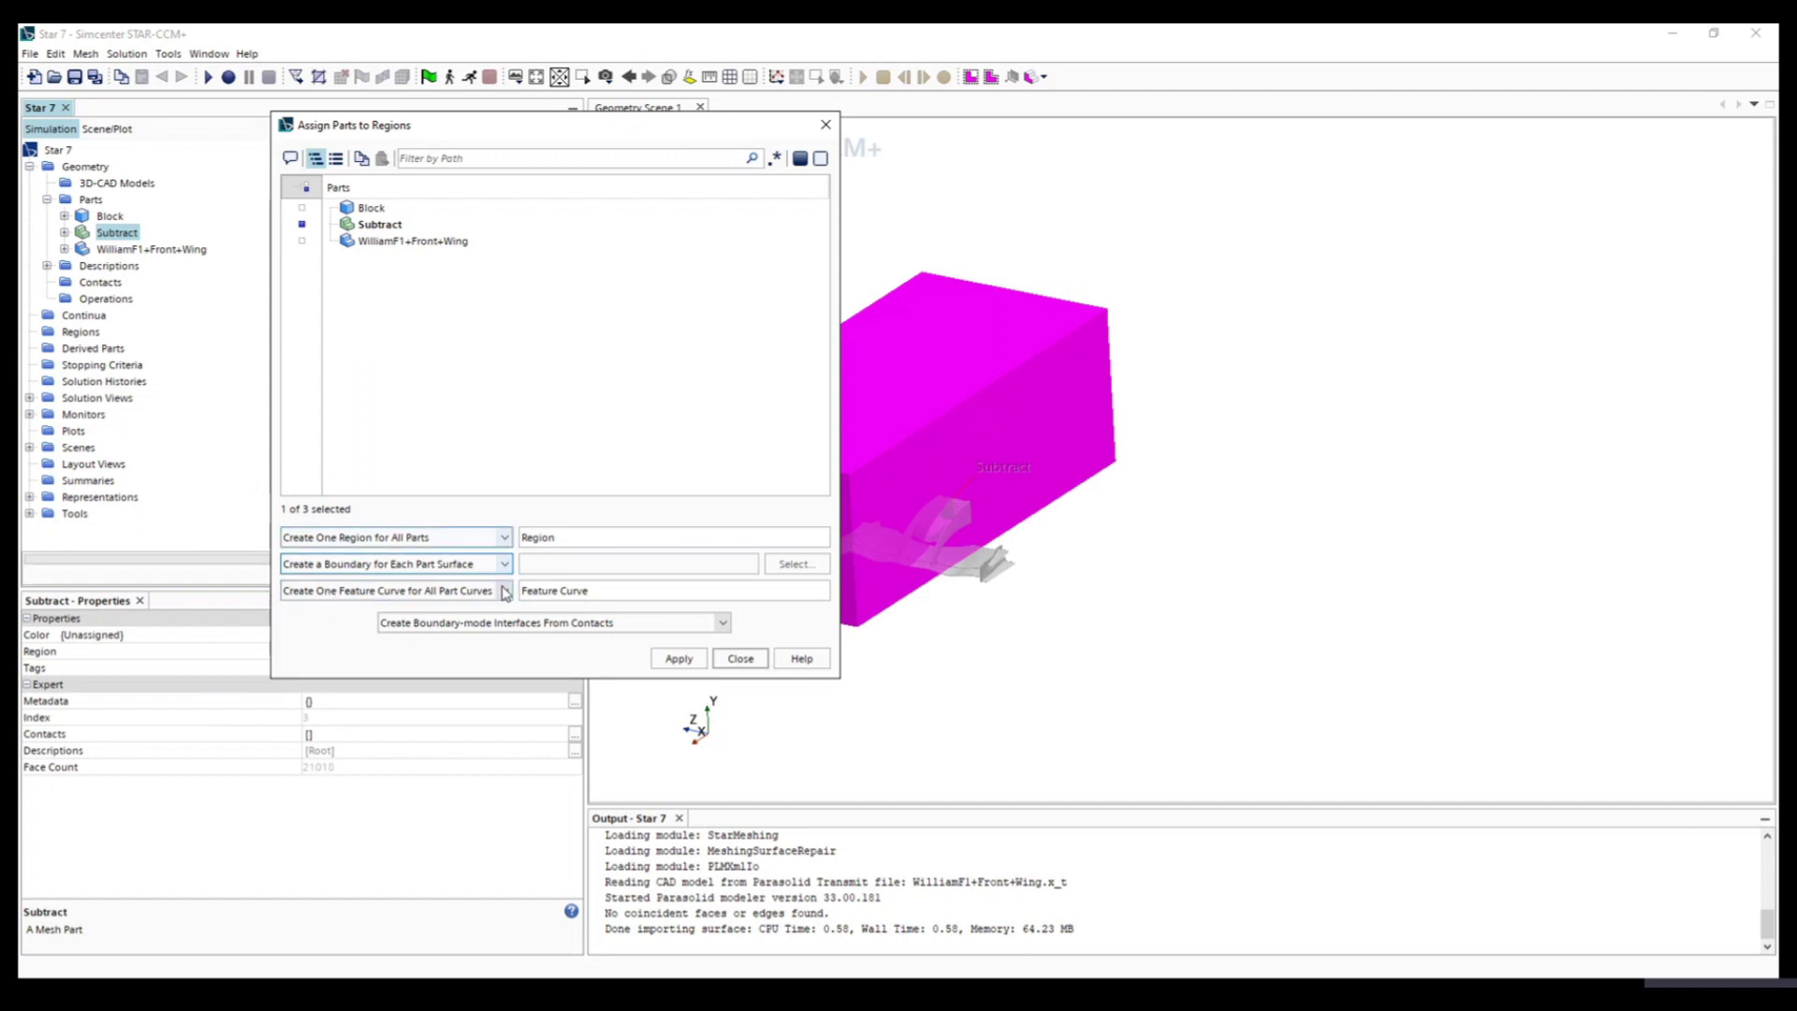
left_click(678, 658)
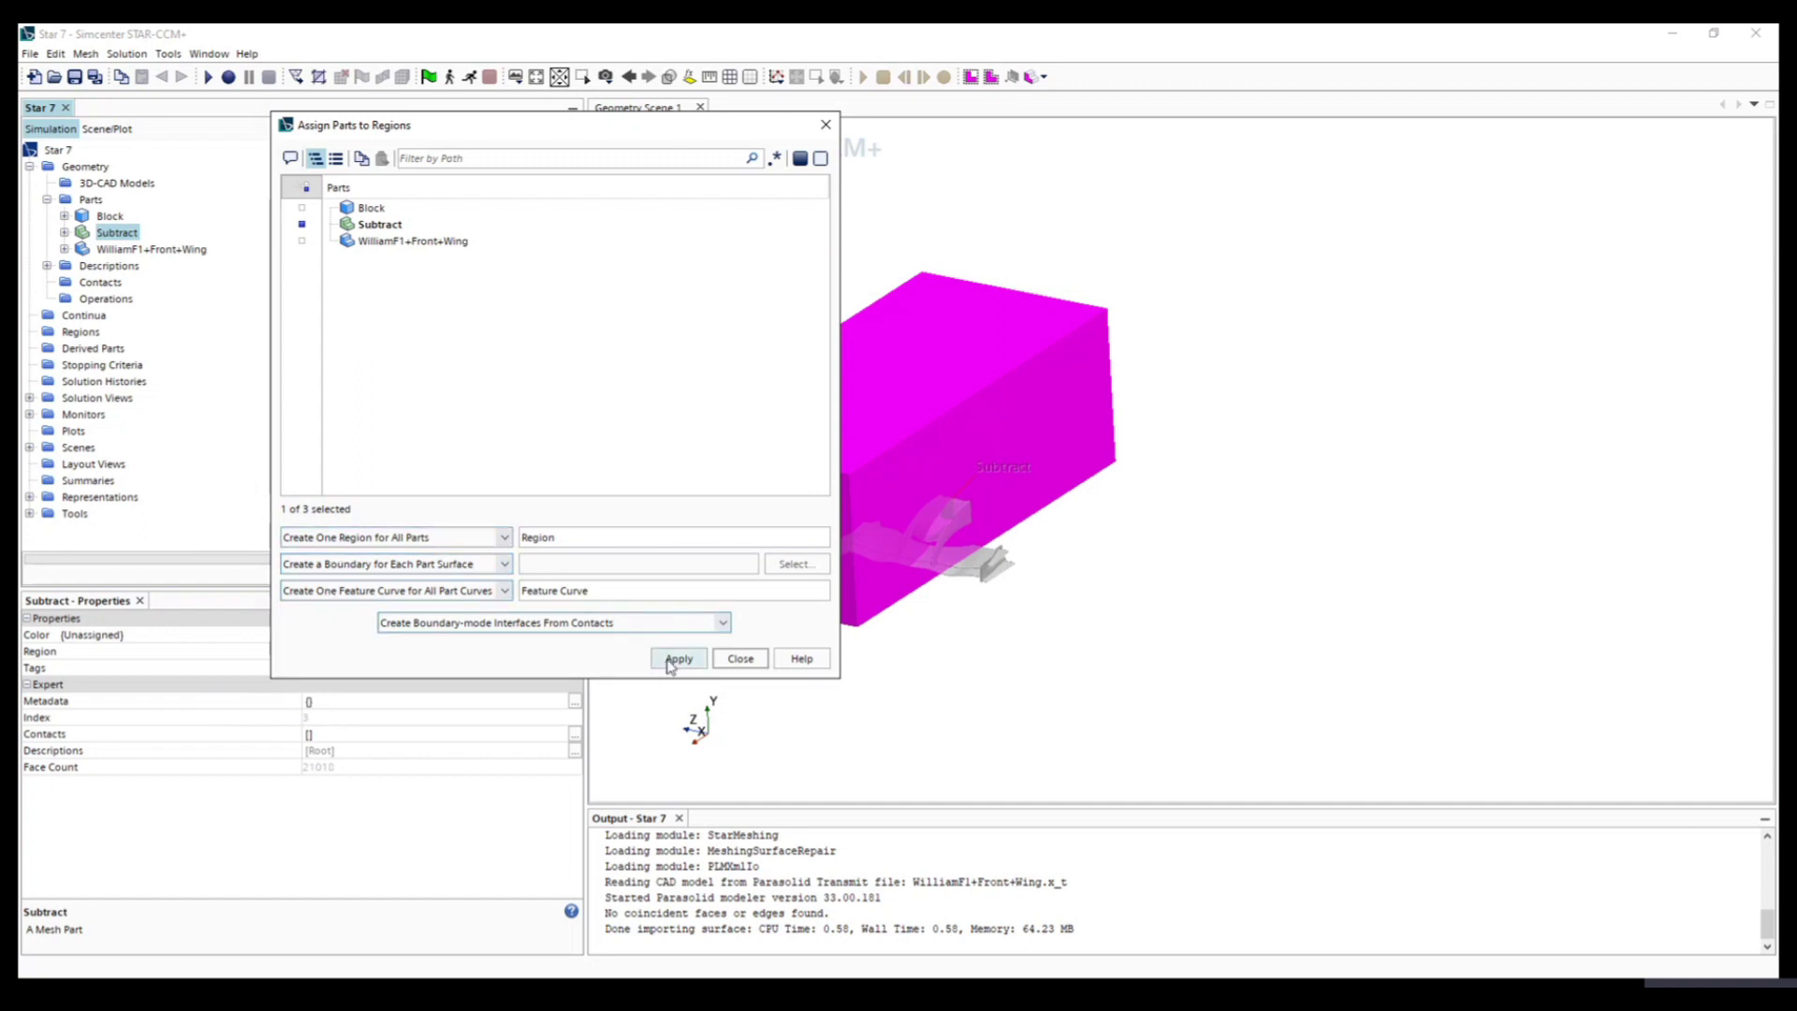
left_click(738, 659)
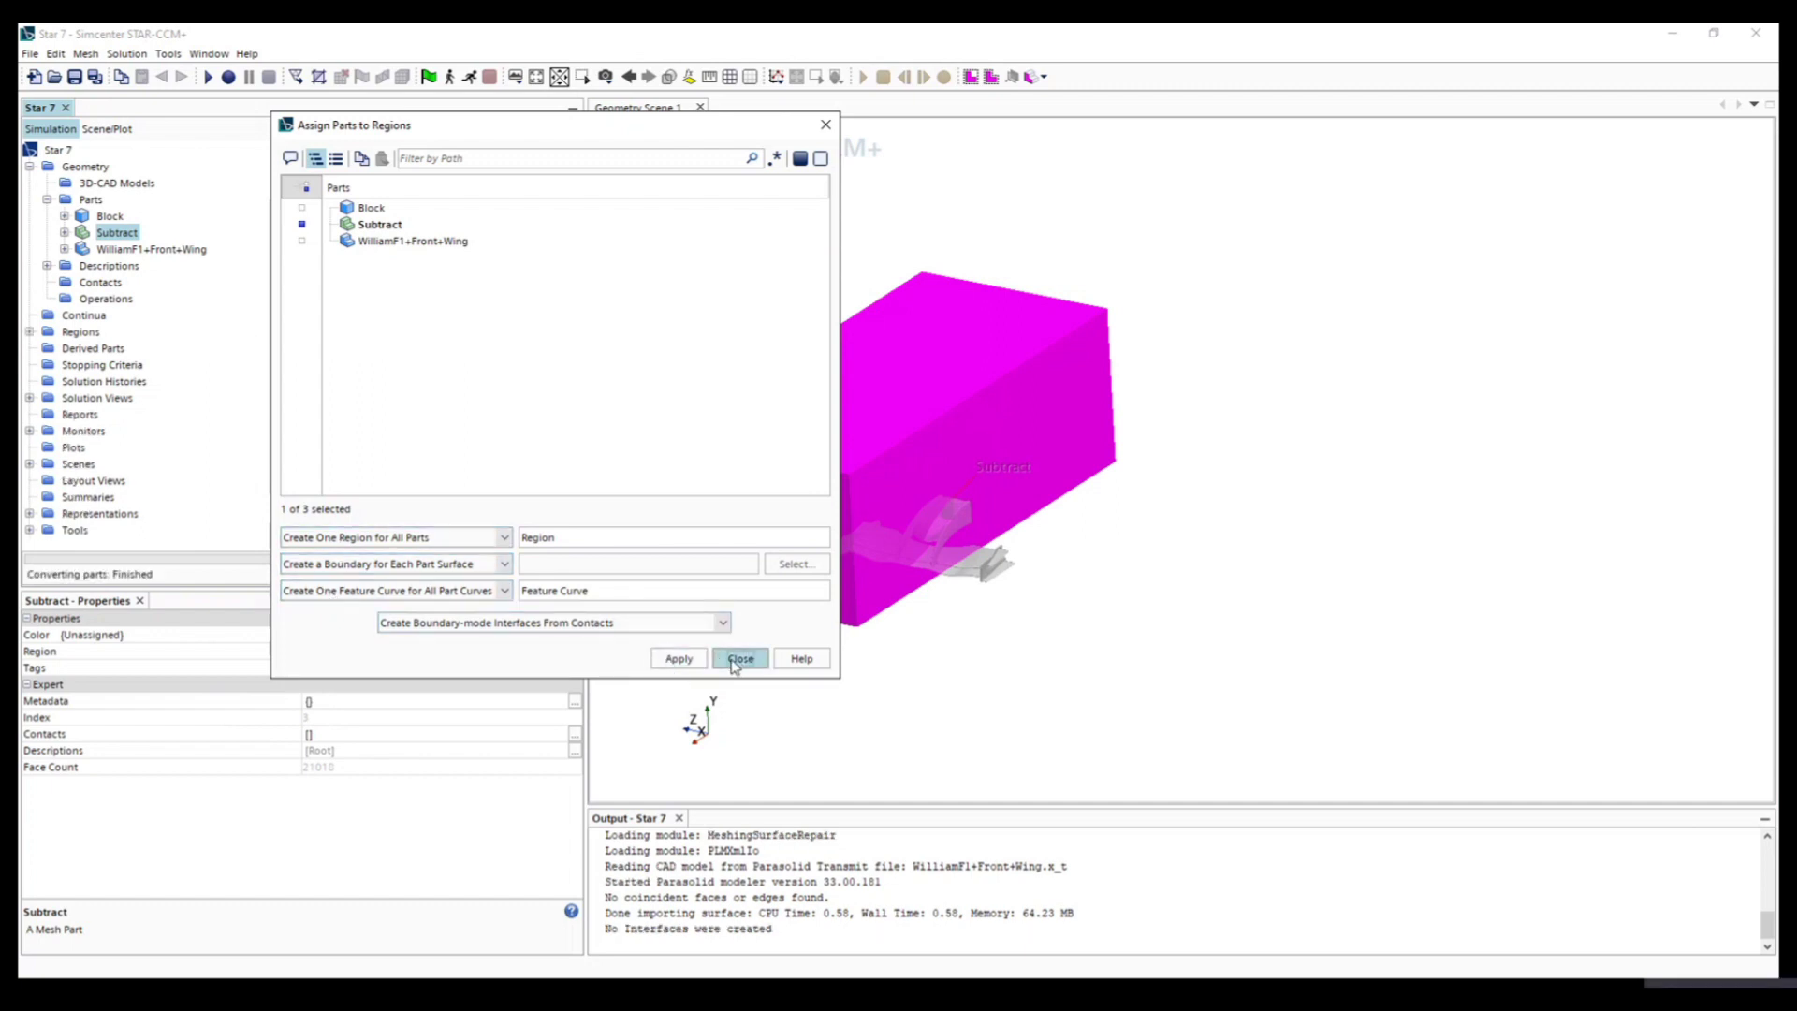
Step: Expand the new region, highlight it in the scene, and check its boundaries from Subtract.ColoredFace1 through Subtract.SymmetryPlane
left_click(29, 331)
left_click(47, 348)
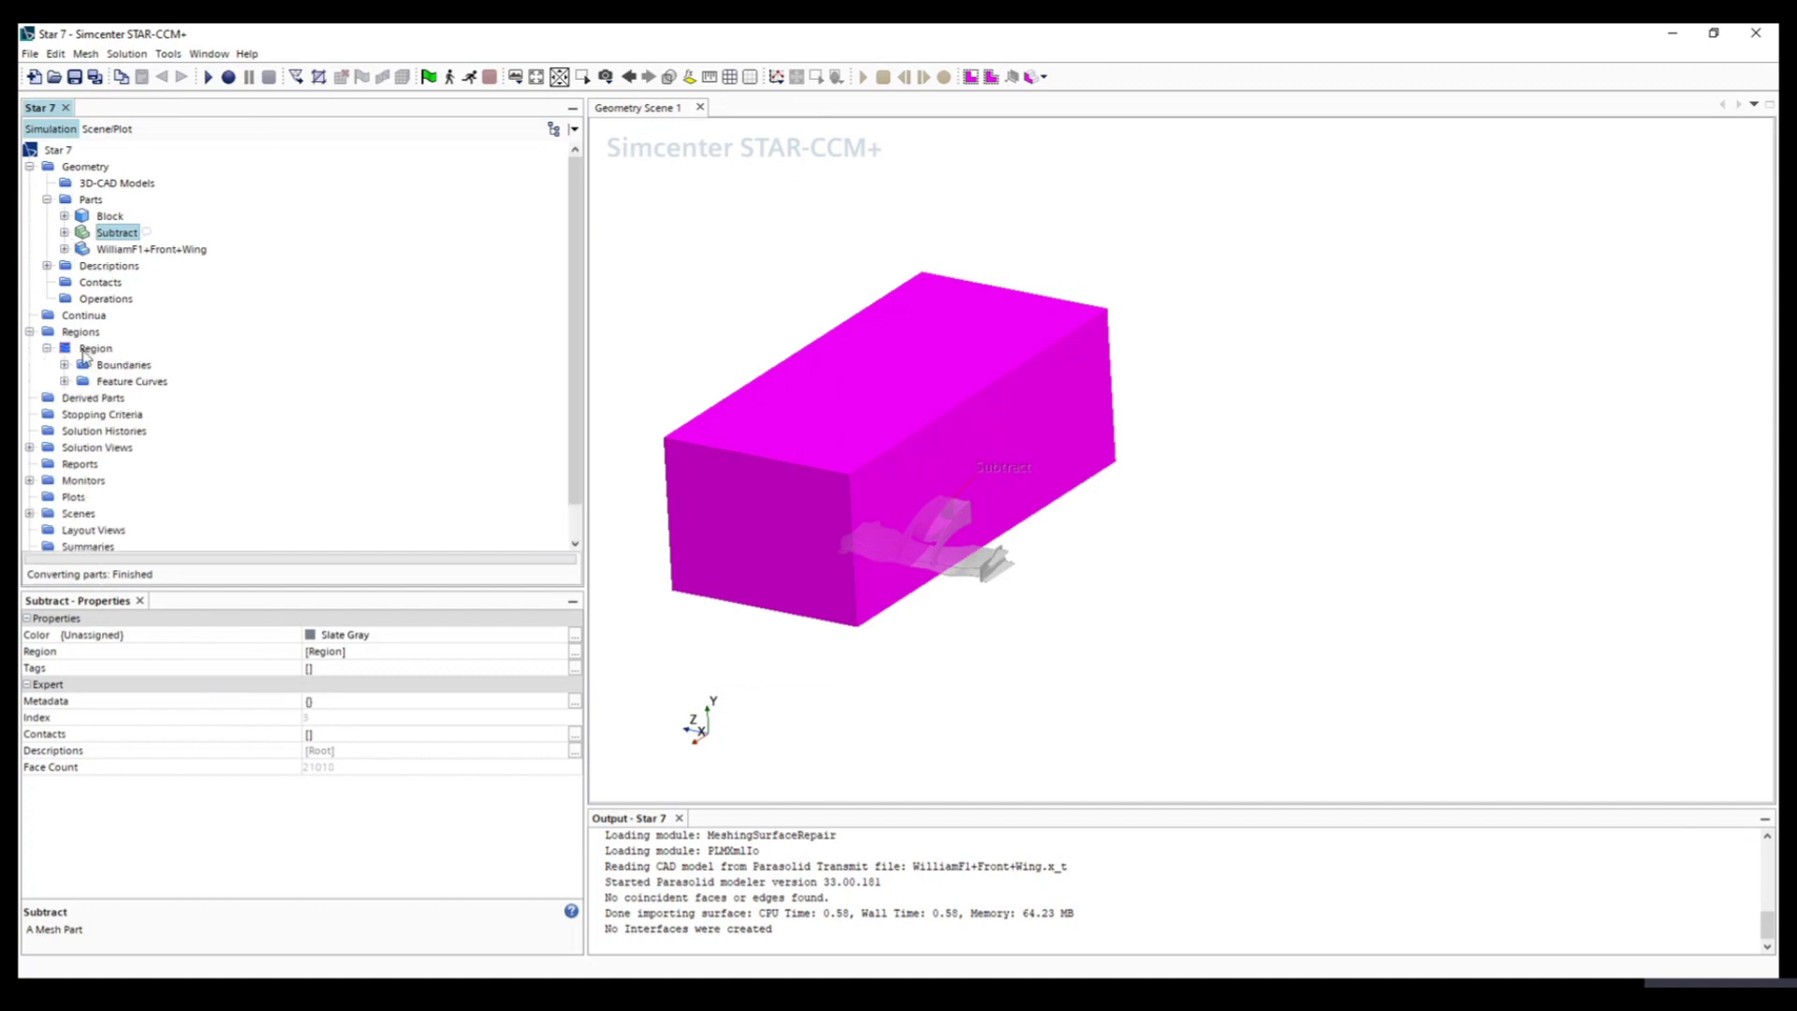
left_click(86, 350)
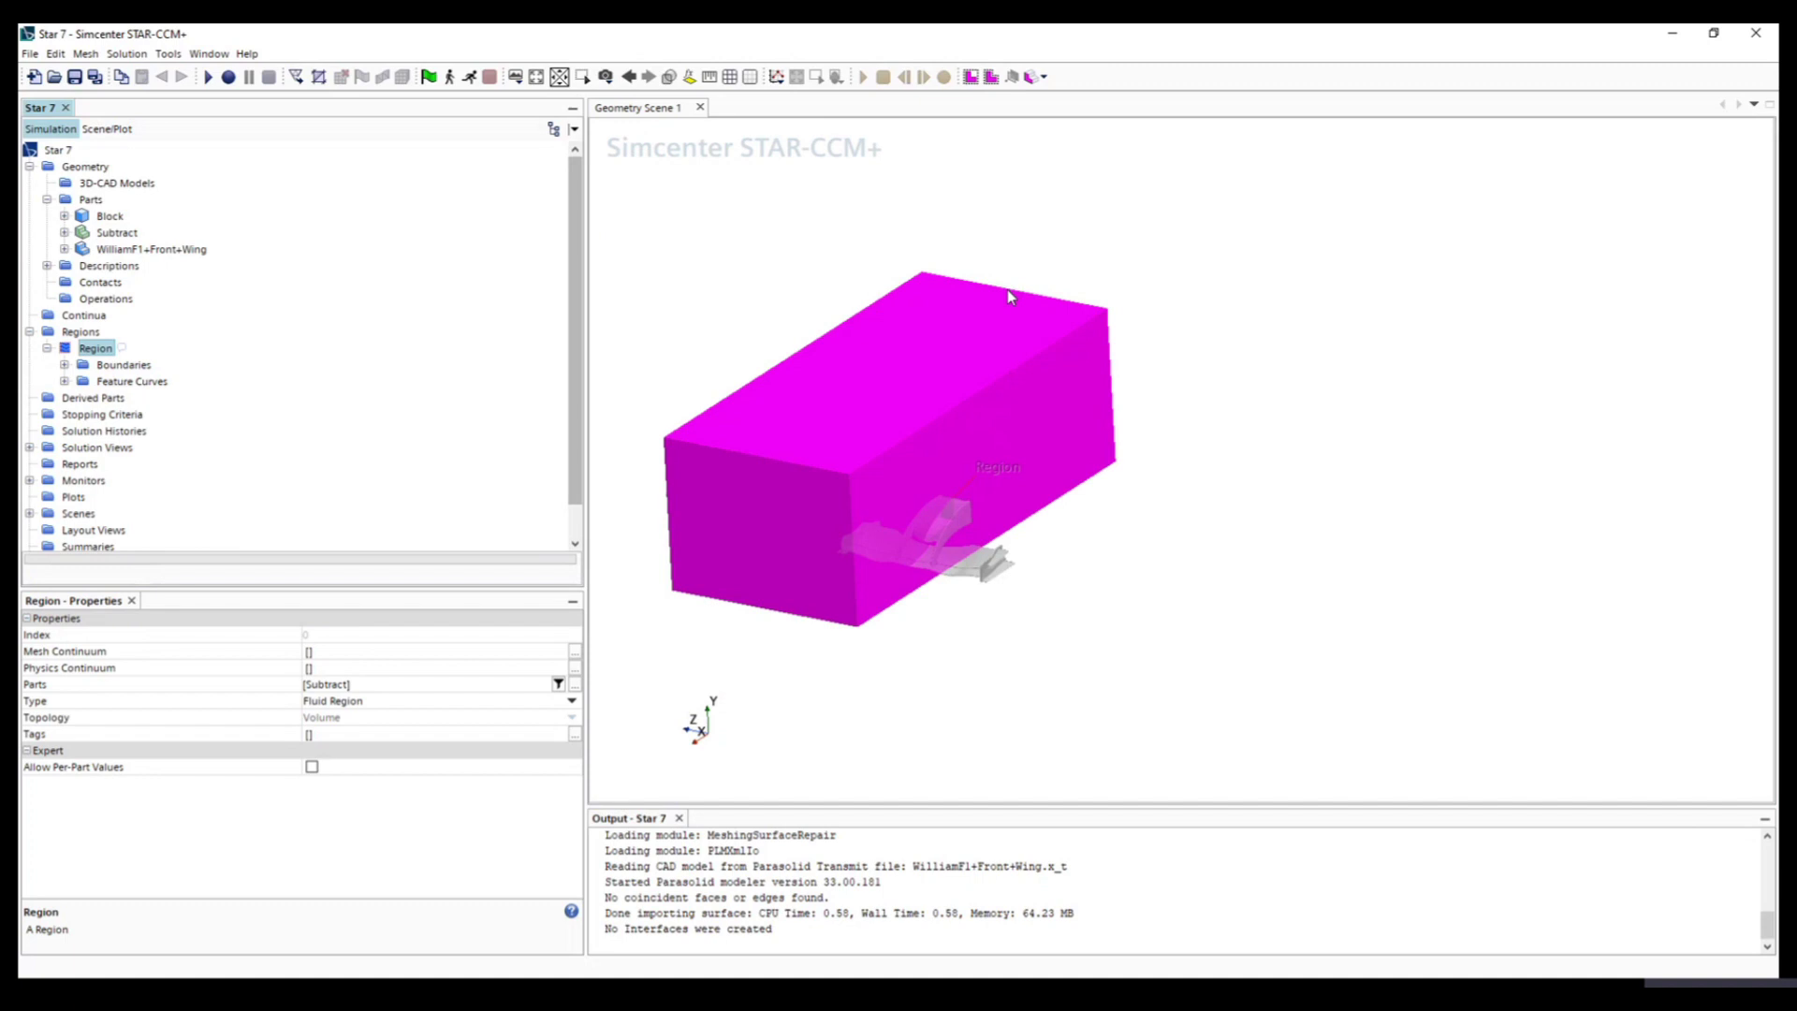
left_click(65, 365)
left_click(127, 385)
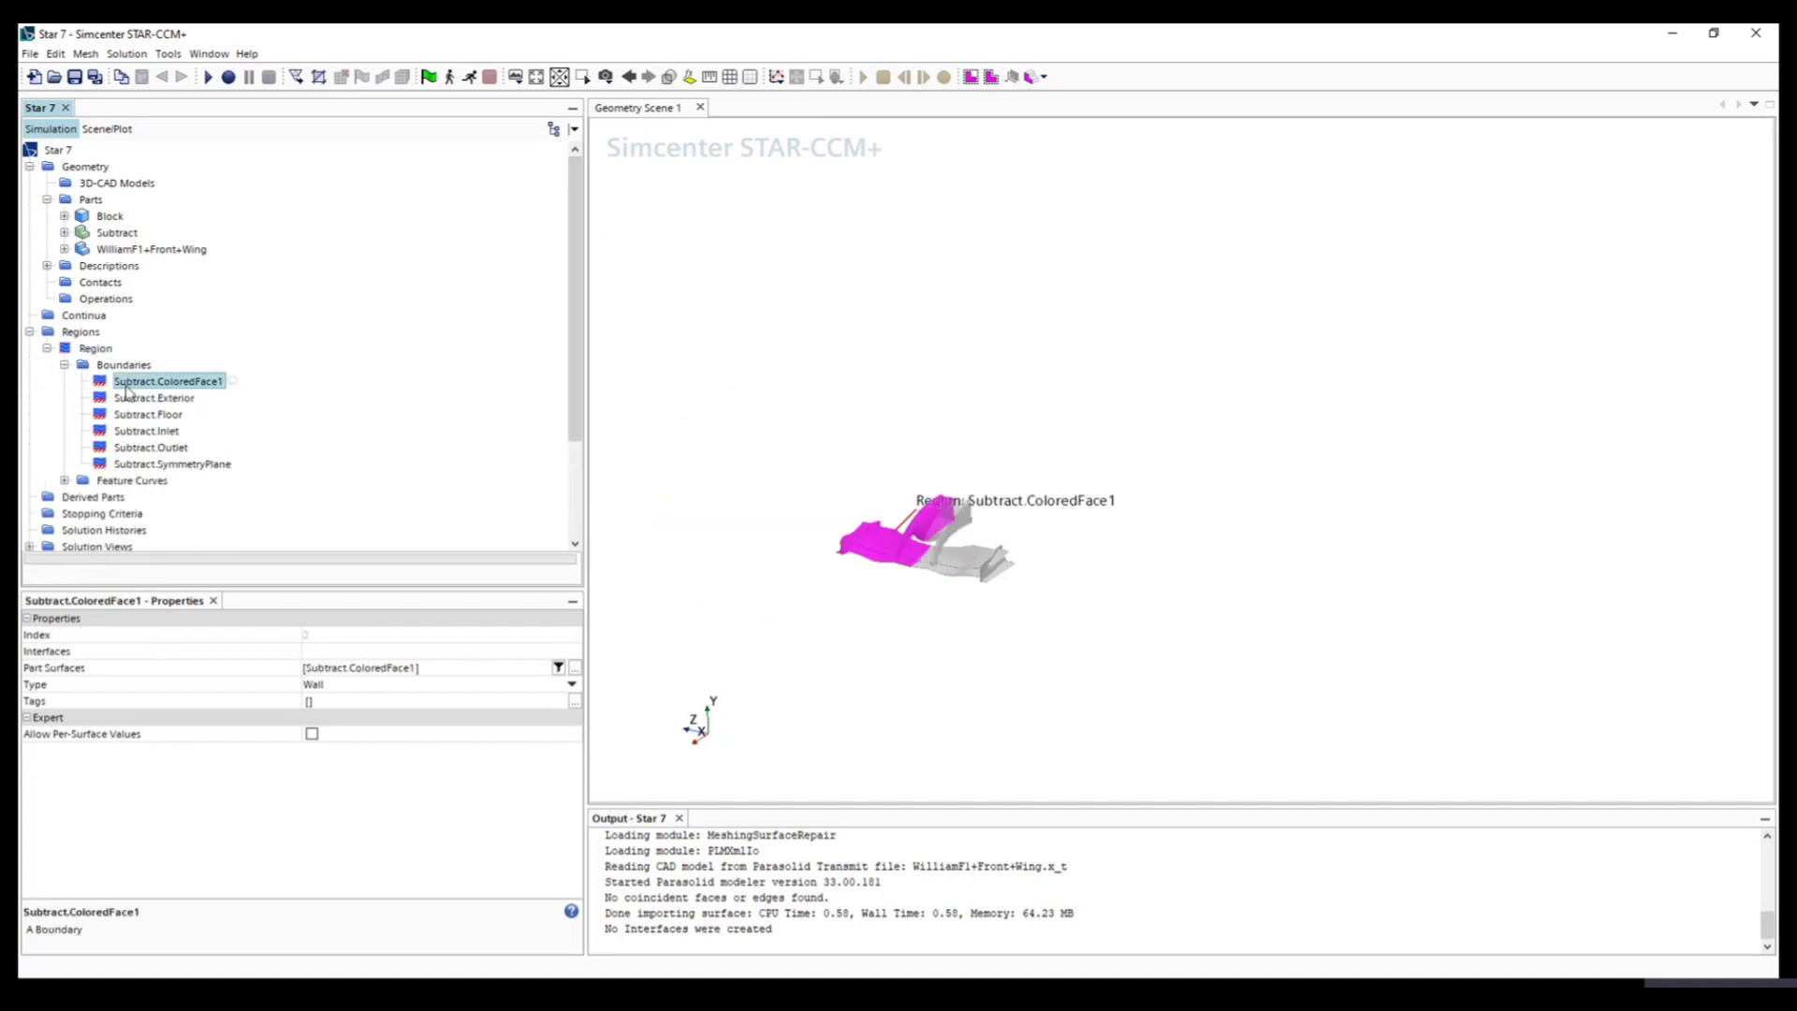
left_click(131, 398)
left_click(153, 446)
left_click(154, 464)
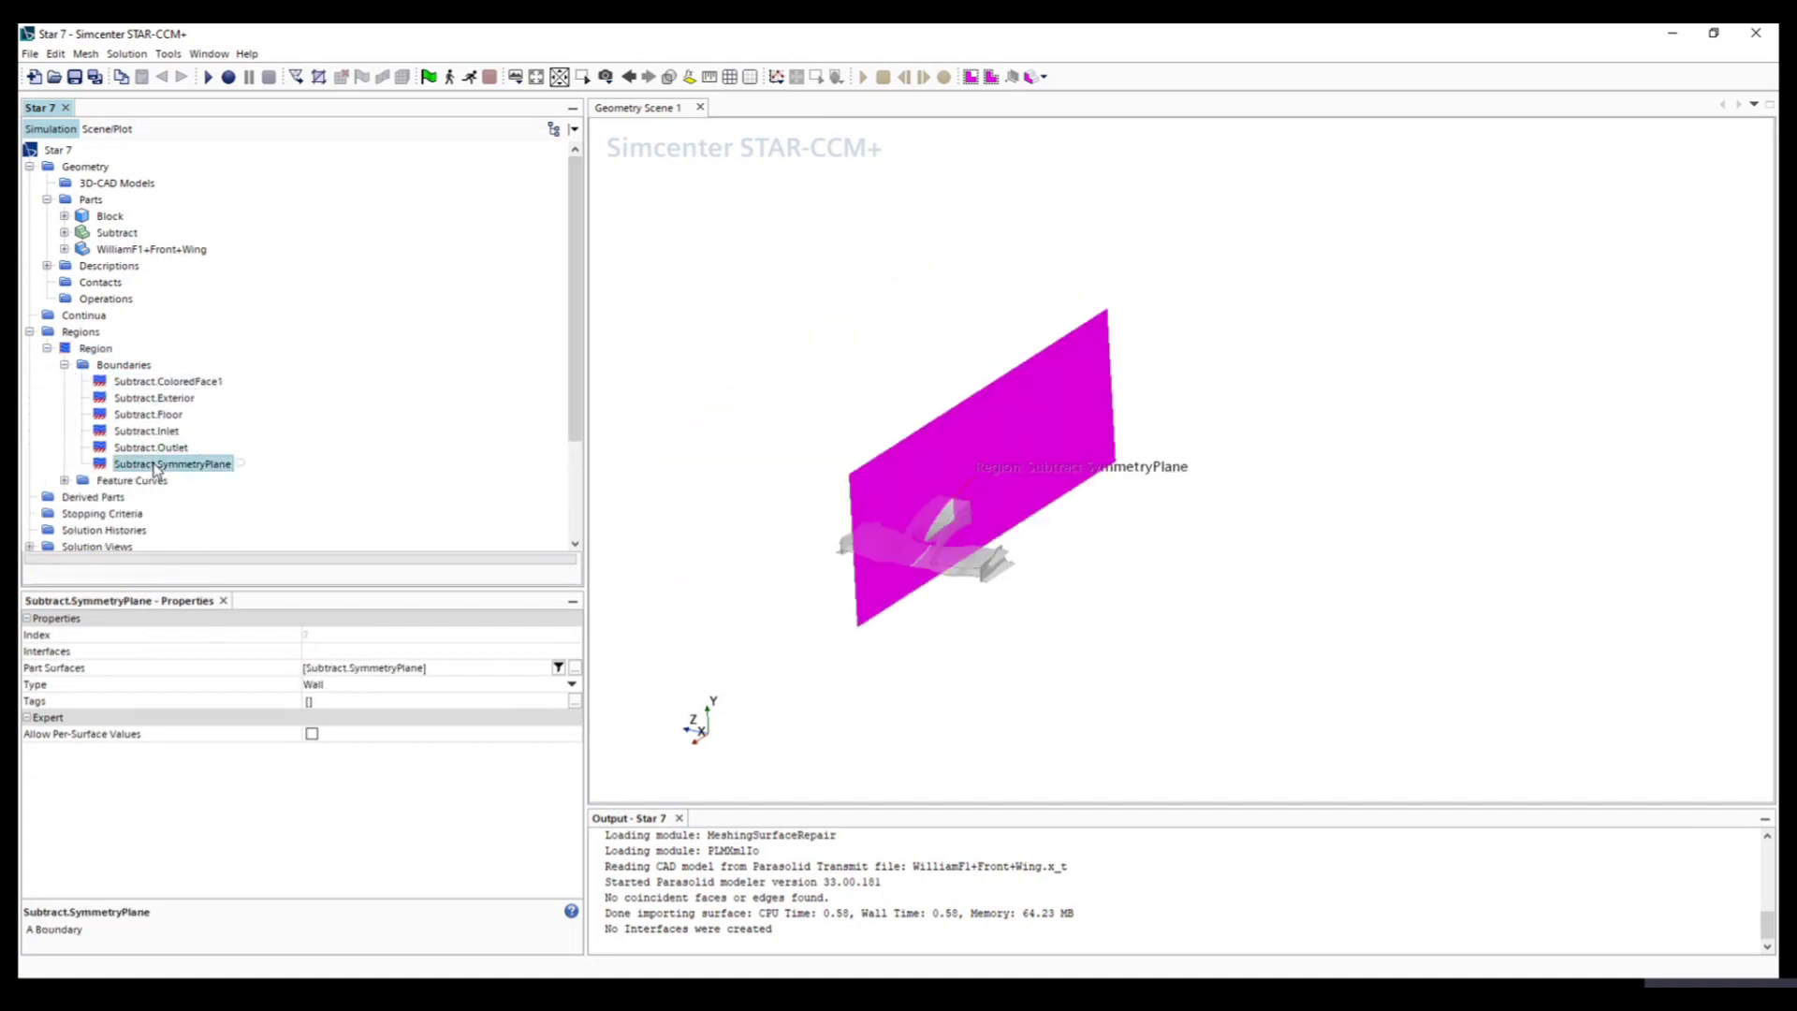
Step: Go through the region's wing, Exterior, Floor, Inlet, Outlet and SymmetryPlane boundaries again, comparing their locations and types
left_click(121, 382)
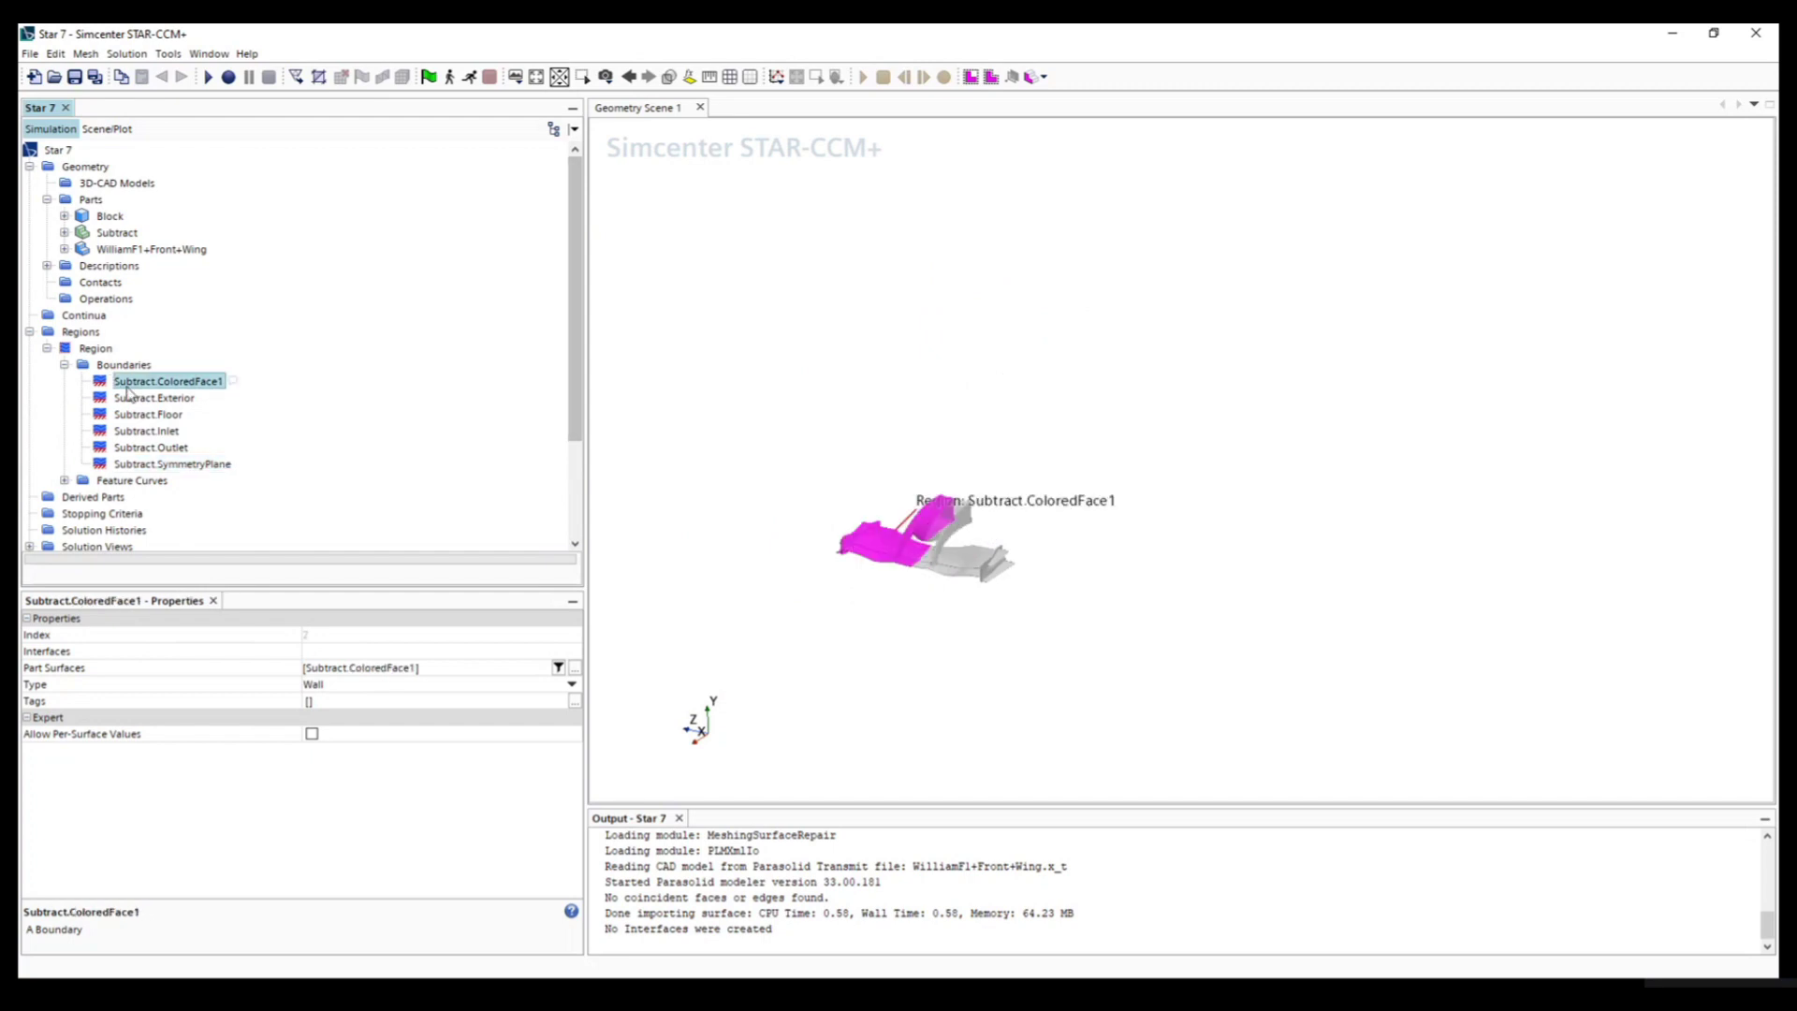
left_click(136, 398)
left_click(150, 447)
left_click(165, 463)
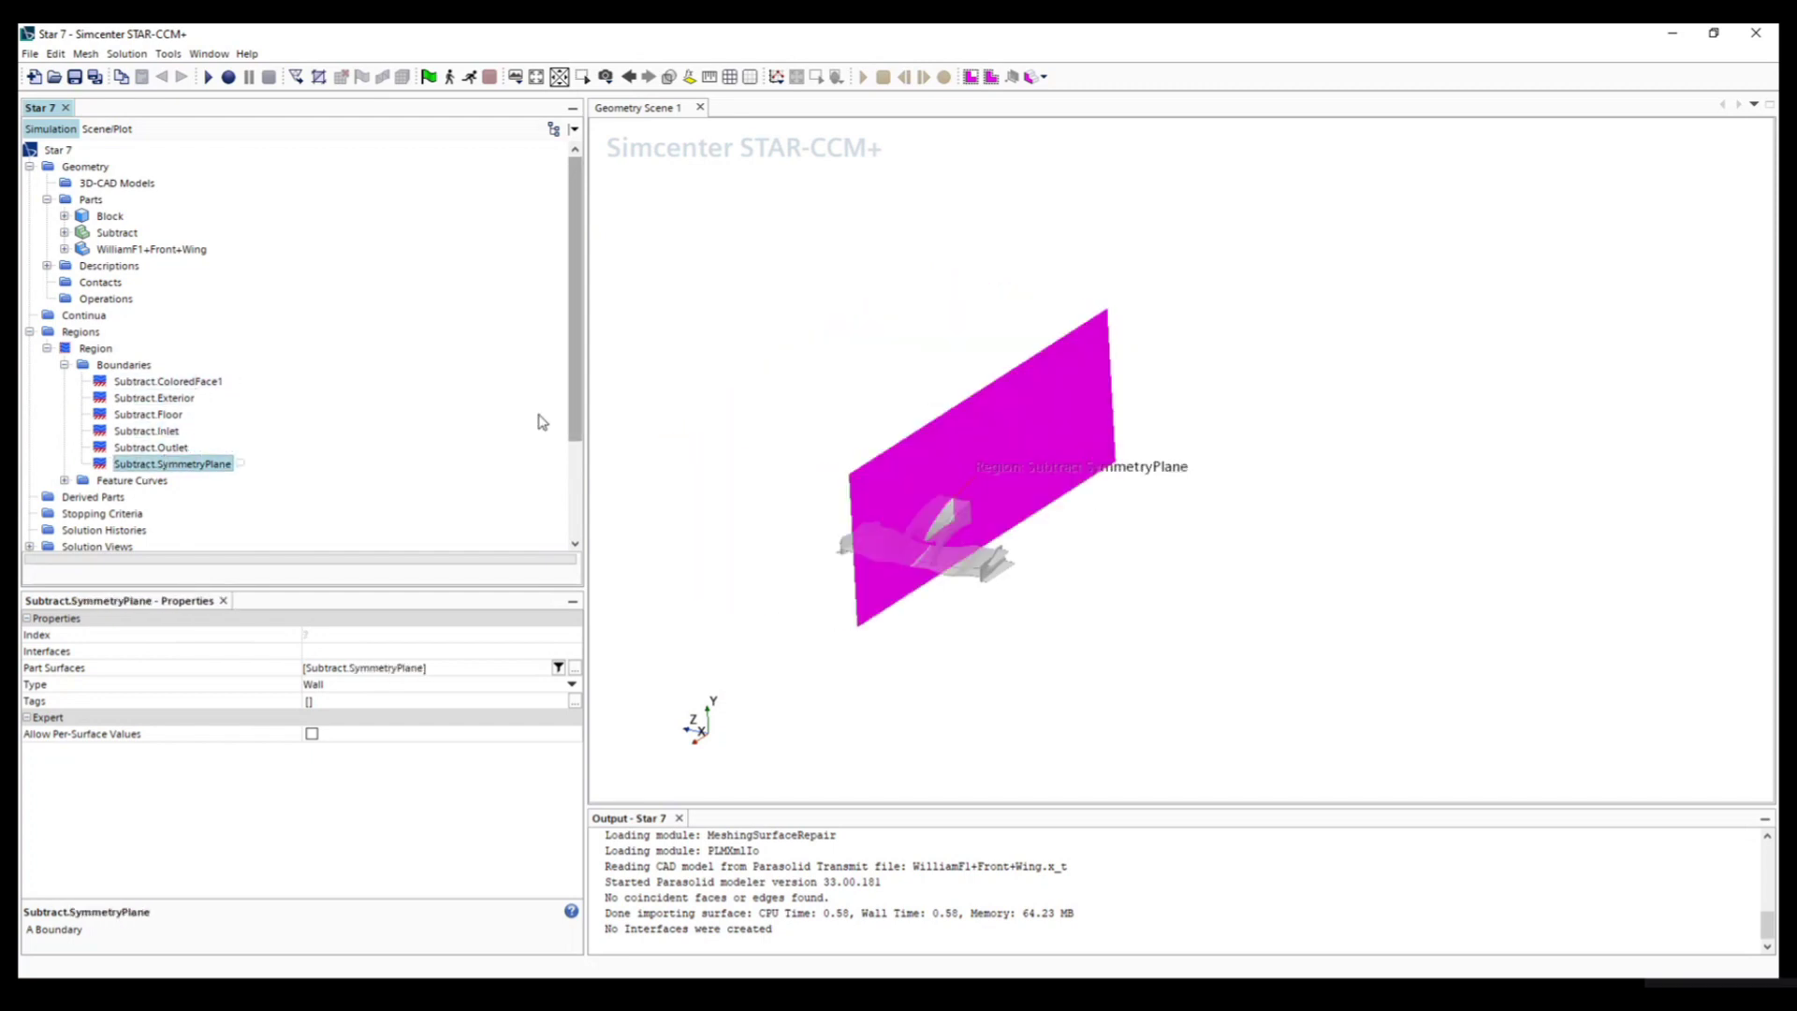
left_click(133, 383)
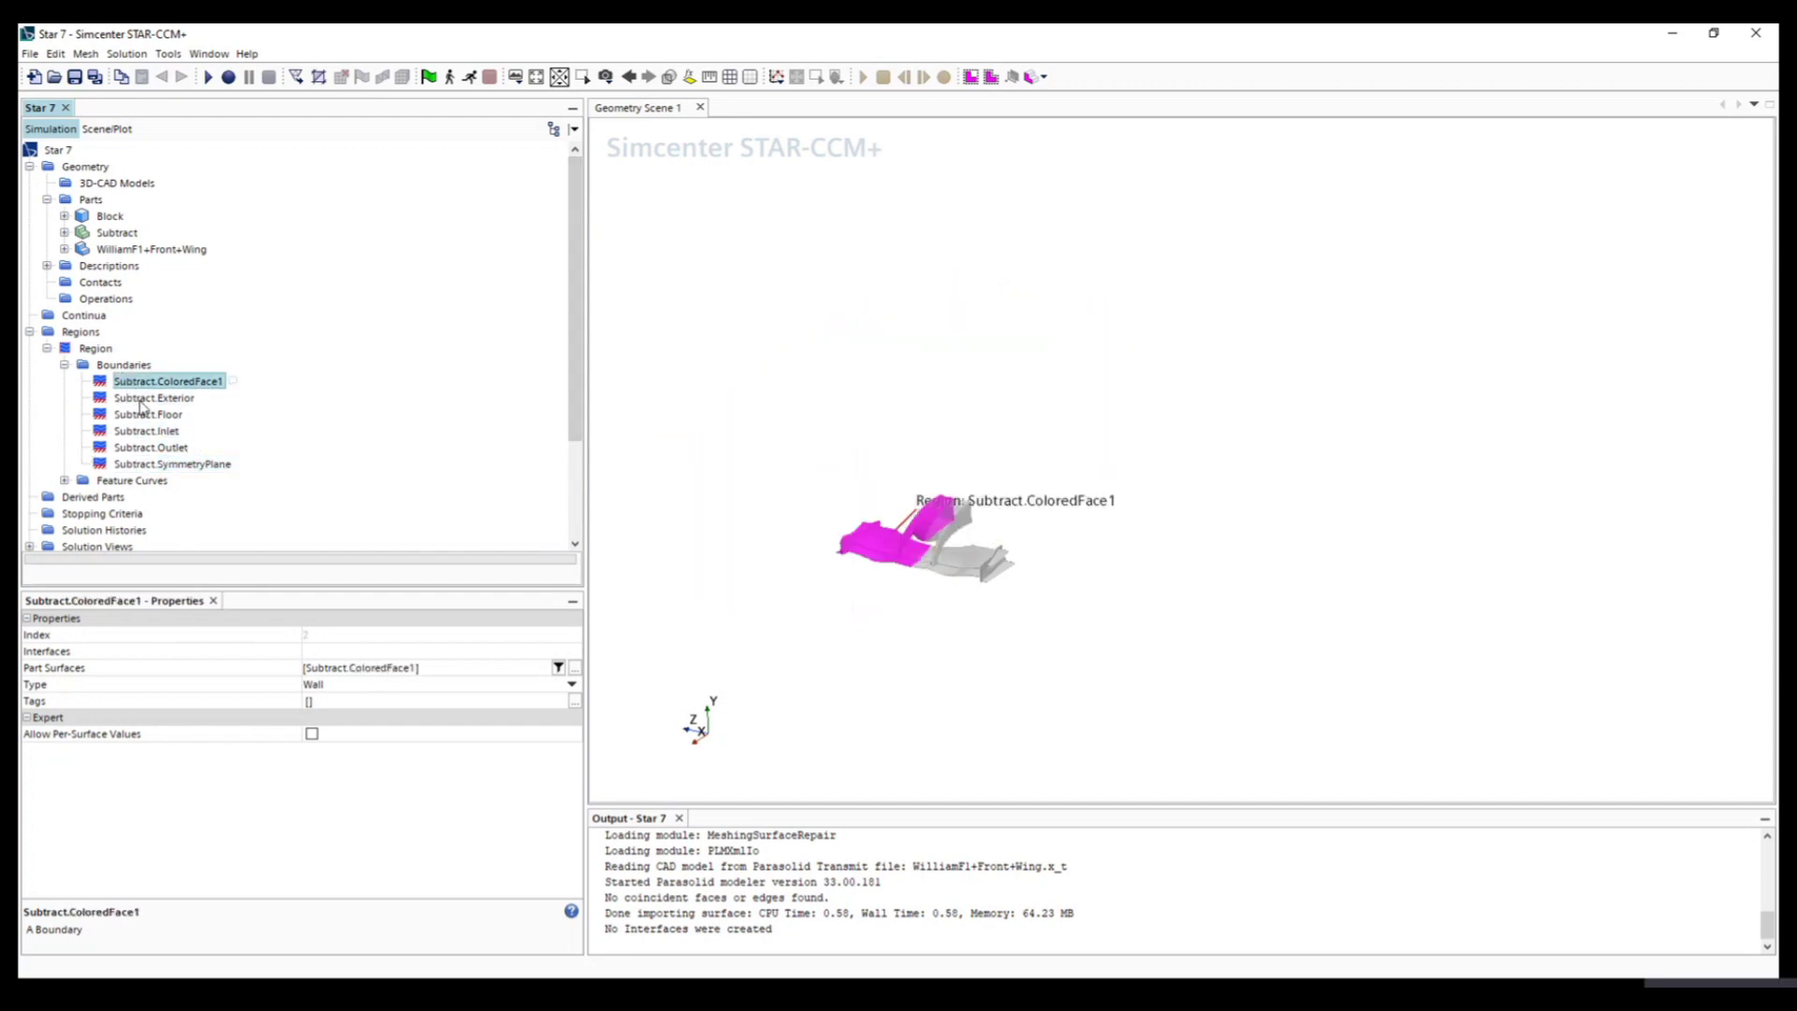
left_click(140, 398)
left_click(142, 414)
left_click(144, 431)
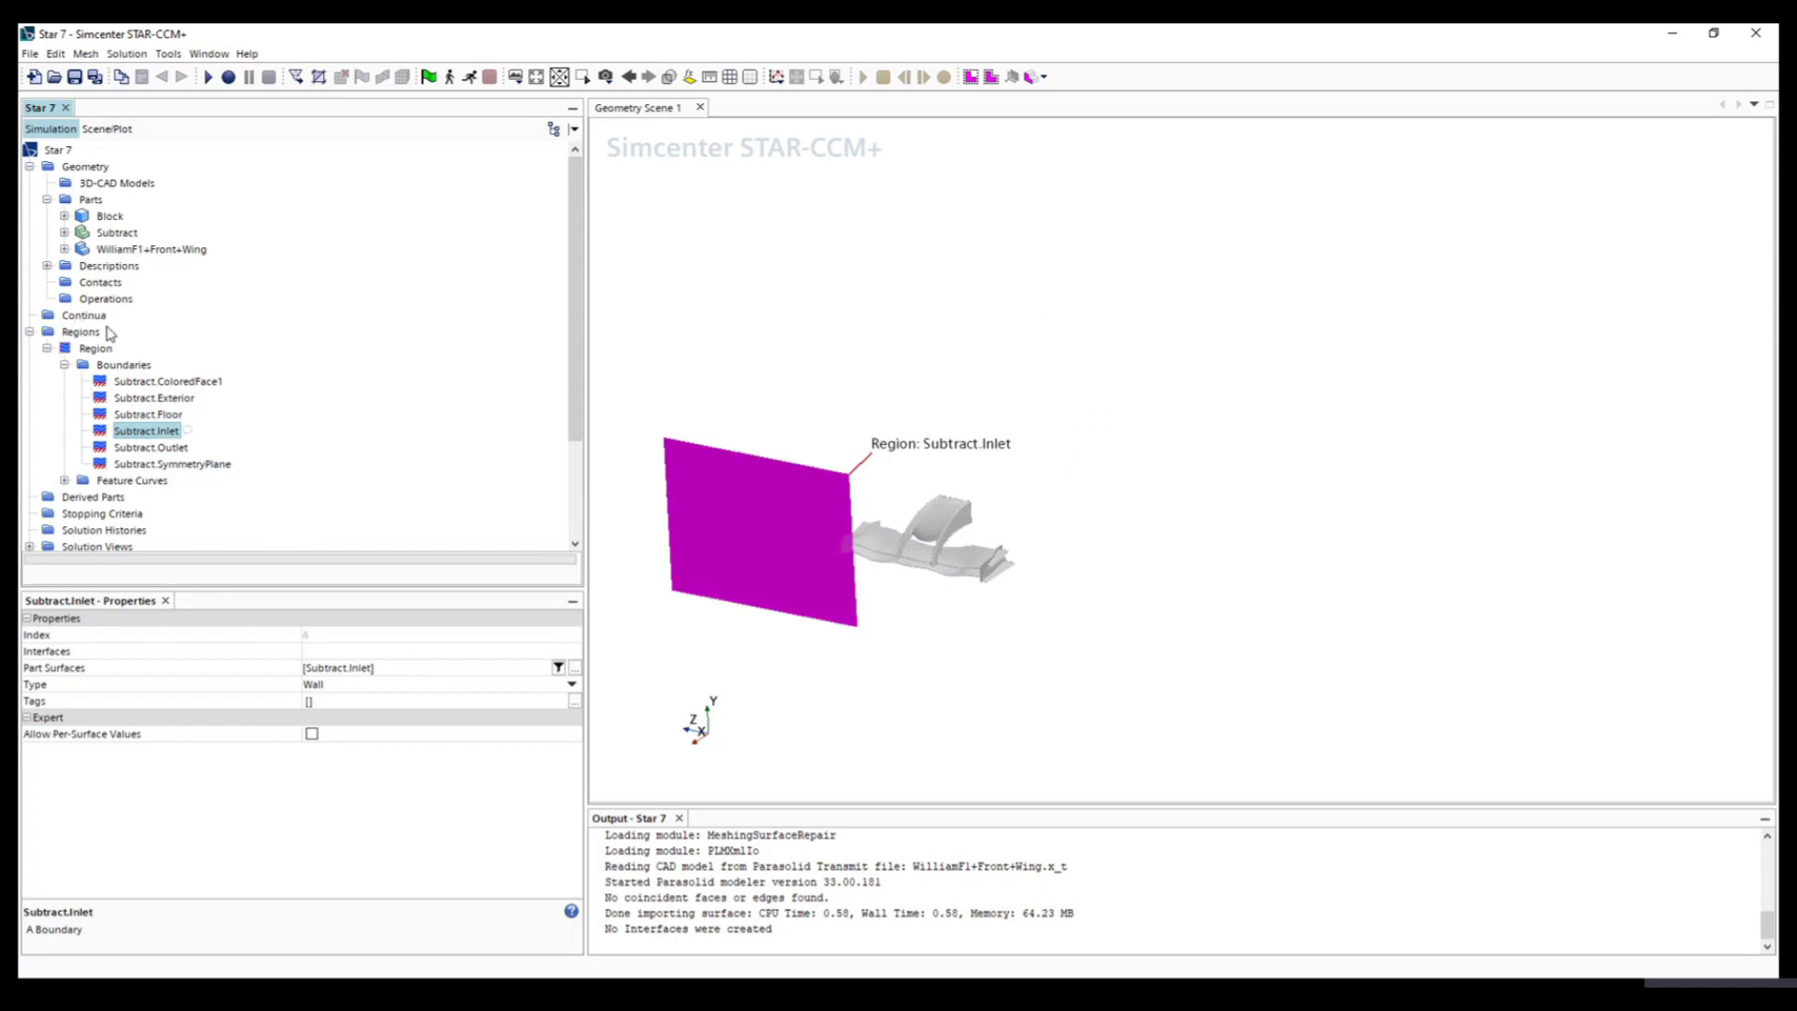
left_click(155, 449)
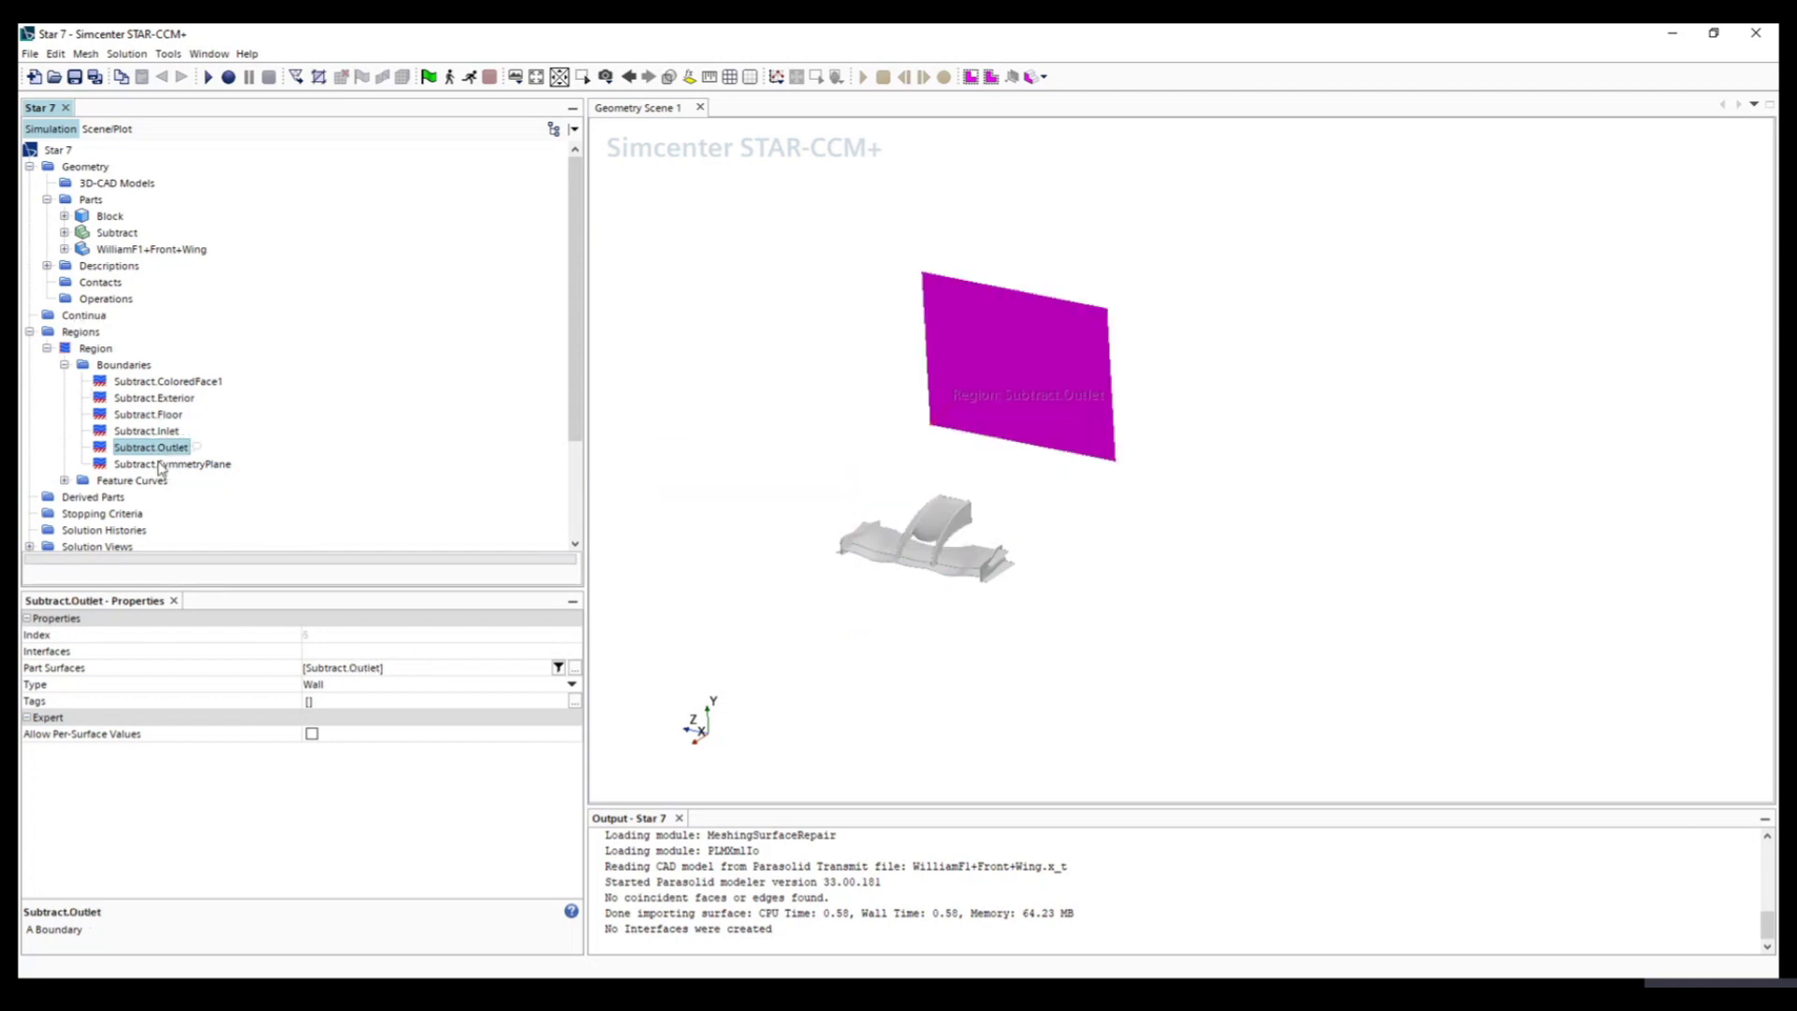